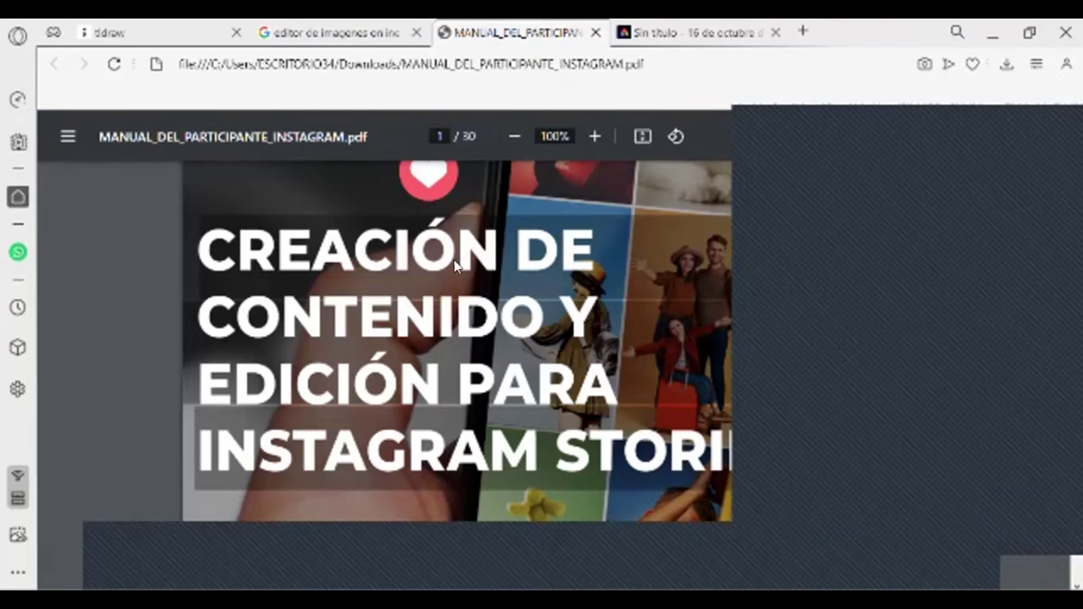
Cycle through the tldraw, PDF and Google tabs, ending on the 'editor de imagenes online' results
{"action": "left_click", "coordinate": [381, 32]}
{"action": "left_click", "coordinate": [161, 28]}
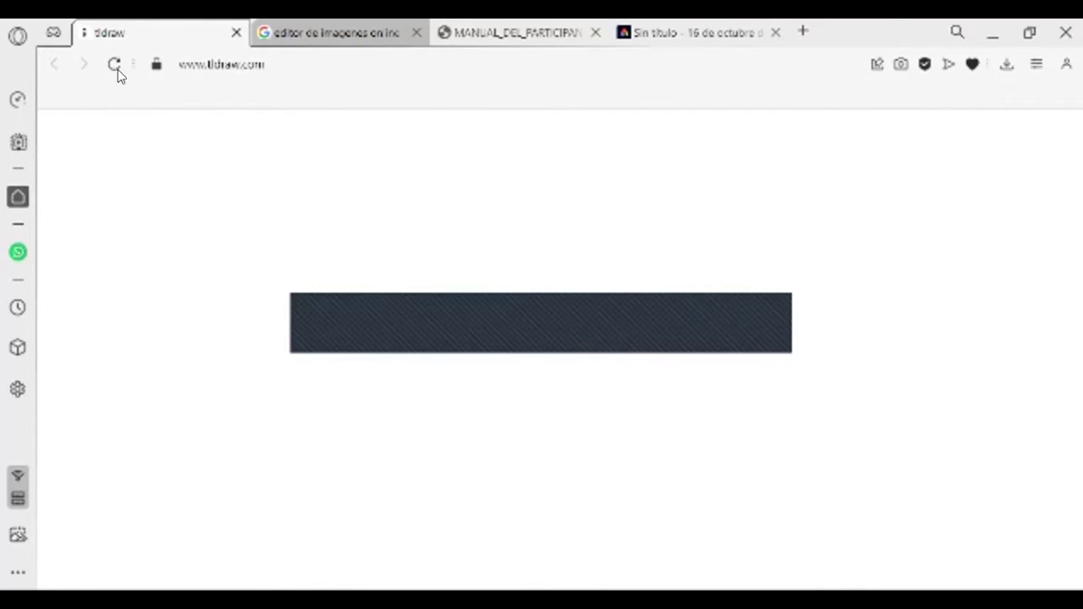
{"action": "left_click", "coordinate": [481, 26]}
{"action": "left_click", "coordinate": [155, 24]}
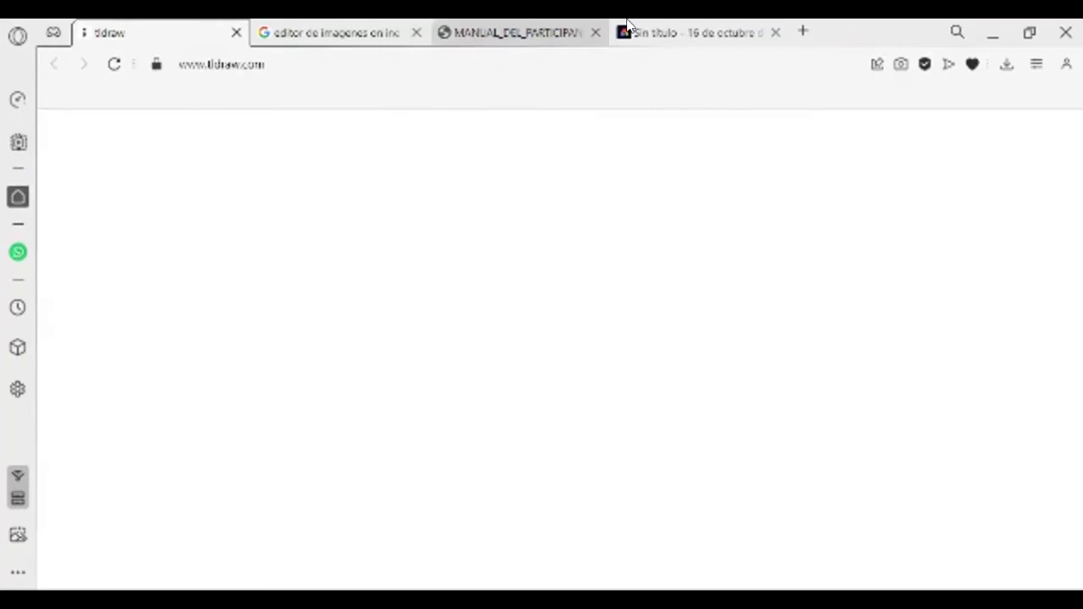
{"action": "left_click", "coordinate": [528, 24]}
{"action": "left_click", "coordinate": [352, 30]}
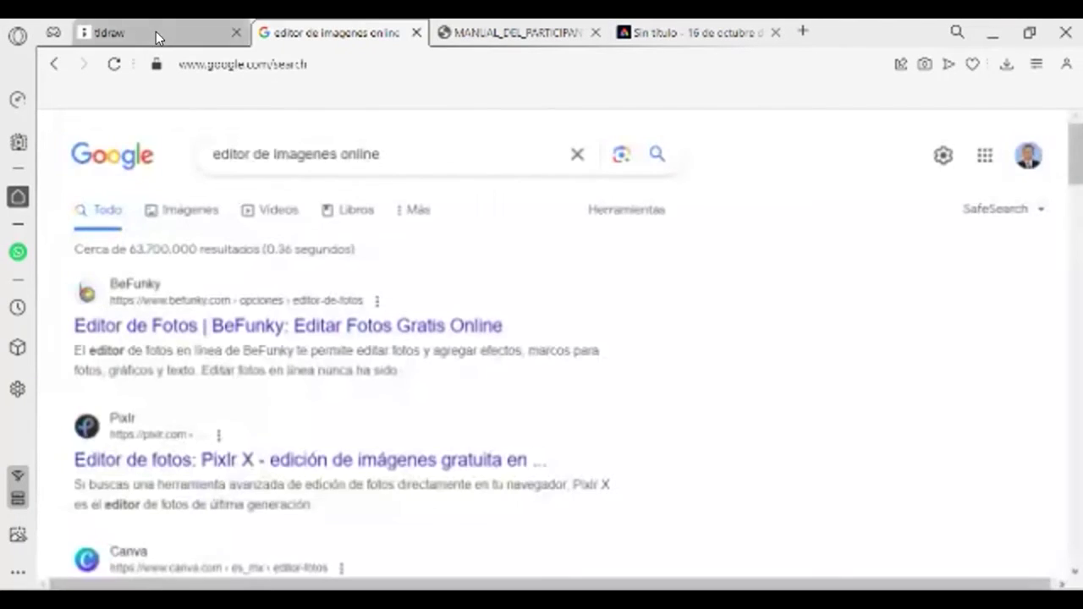
{"action": "left_click", "coordinate": [155, 31]}
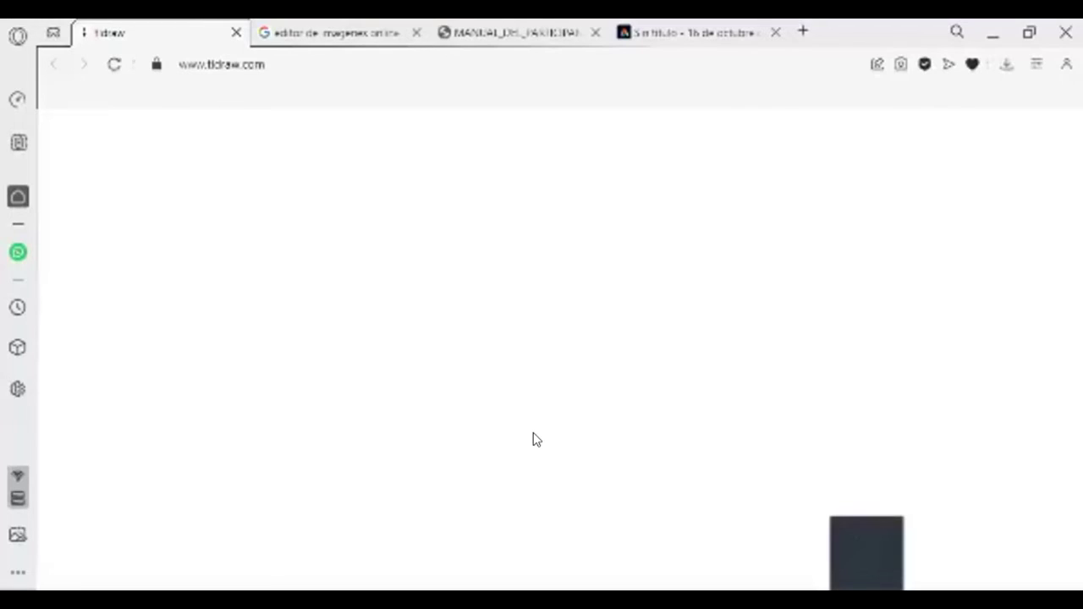
{"action": "key", "text": "ctrl+Tab"}
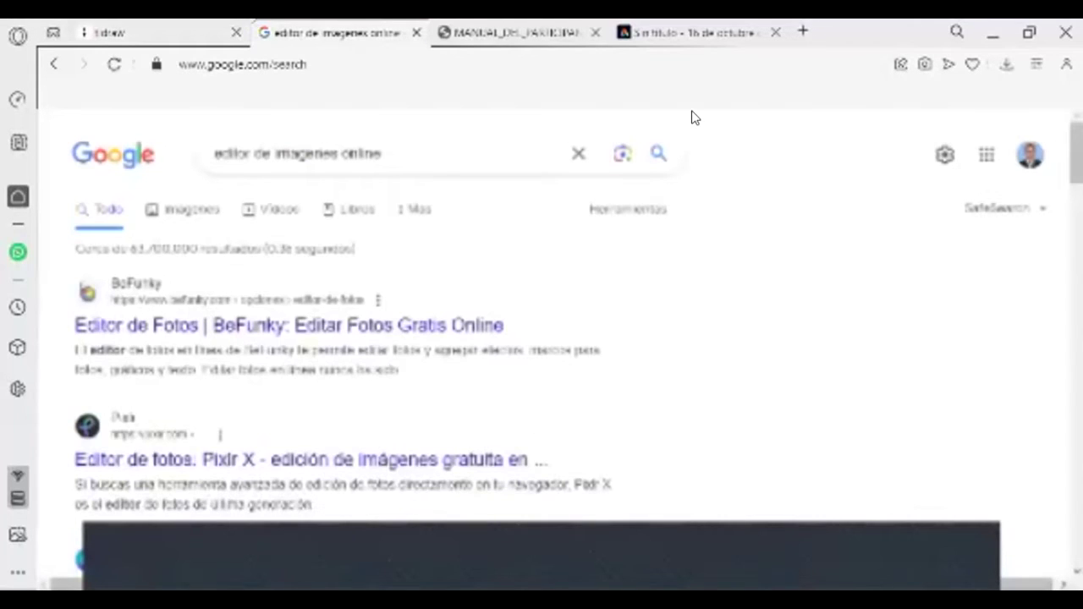
Switch to the MANUAL_DEL_PARTICIPANTE_INSTAGRAM.pdf tab
{"action": "key", "text": "ctrl+Tab"}
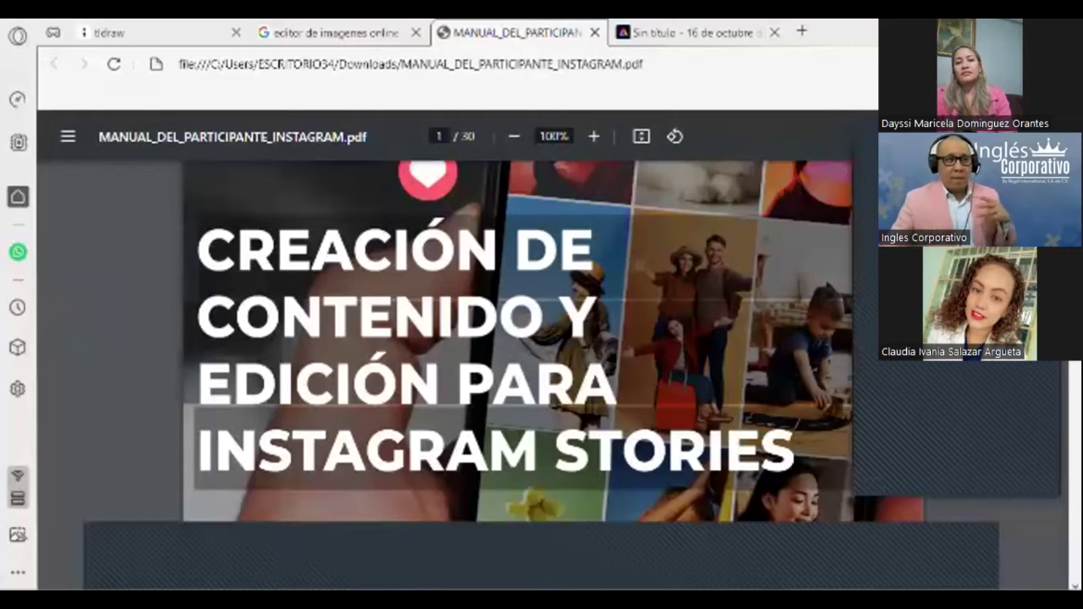
Scroll the manual from its cover down to the page 2 index
{"action": "scroll", "coordinate": [582, 358], "scroll_direction": "down", "scroll_amount": 5}
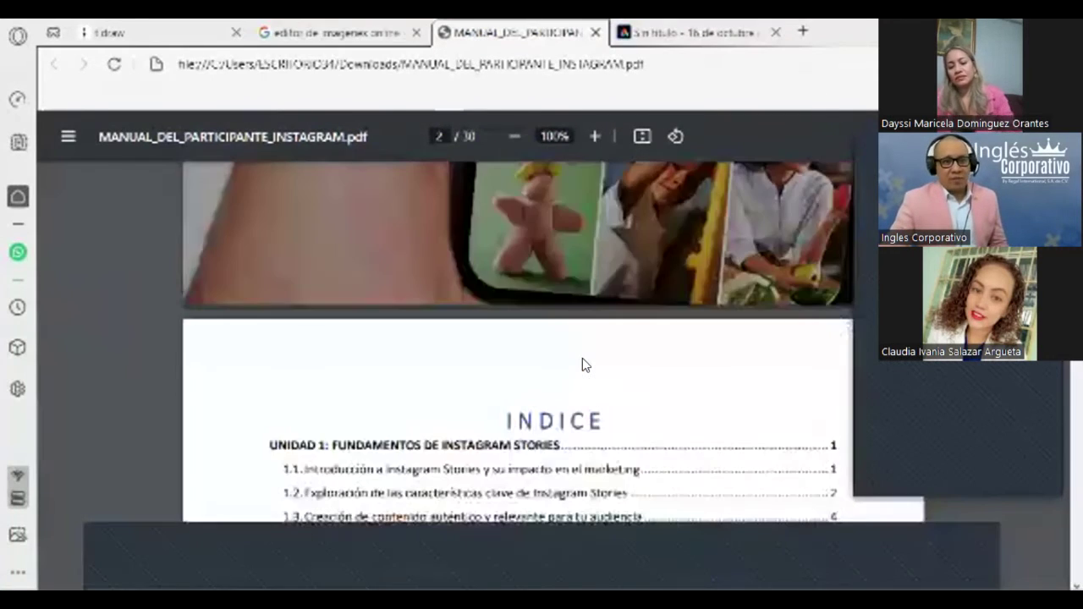
{"action": "scroll", "coordinate": [557, 362], "scroll_direction": "down", "scroll_amount": 3}
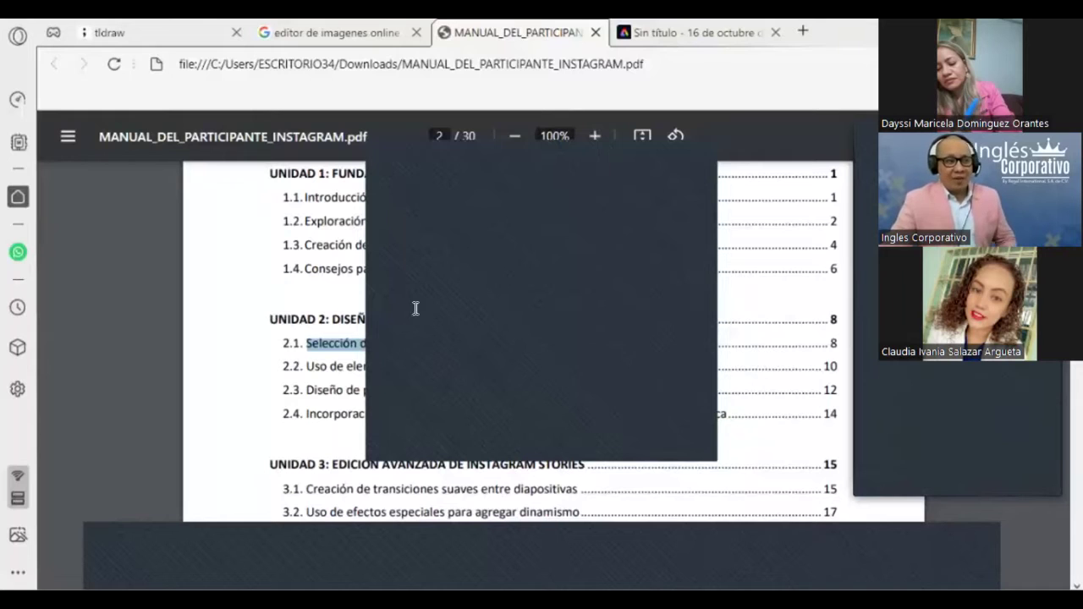
Highlight the 2.1 index entry, then scroll through the manual's pages 3–12
{"action": "left_click_drag", "start_coordinate": [294, 342], "coordinate": [829, 346]}
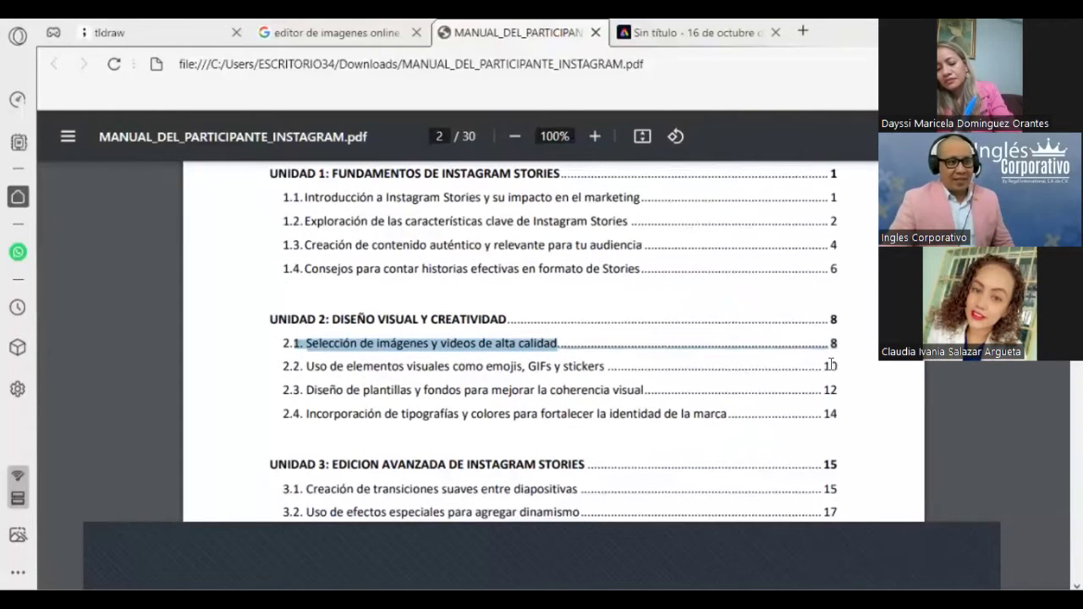
{"action": "scroll", "coordinate": [721, 369], "scroll_direction": "down", "scroll_amount": 5}
{"action": "scroll", "coordinate": [720, 370], "scroll_direction": "down", "scroll_amount": 2}
{"action": "scroll", "coordinate": [720, 370], "scroll_direction": "down", "scroll_amount": 3}
{"action": "scroll", "coordinate": [720, 370], "scroll_direction": "down", "scroll_amount": 3}
{"action": "scroll", "coordinate": [720, 370], "scroll_direction": "down", "scroll_amount": 2}
{"action": "scroll", "coordinate": [720, 370], "scroll_direction": "down", "scroll_amount": 5}
{"action": "scroll", "coordinate": [720, 370], "scroll_direction": "down", "scroll_amount": 3}
{"action": "scroll", "coordinate": [720, 369], "scroll_direction": "down", "scroll_amount": 3}
{"action": "scroll", "coordinate": [721, 370], "scroll_direction": "down", "scroll_amount": 3}
{"action": "scroll", "coordinate": [720, 370], "scroll_direction": "down", "scroll_amount": 3}
{"action": "scroll", "coordinate": [721, 370], "scroll_direction": "down", "scroll_amount": 3}
{"action": "scroll", "coordinate": [721, 369], "scroll_direction": "down", "scroll_amount": 3}
{"action": "scroll", "coordinate": [720, 370], "scroll_direction": "down", "scroll_amount": 3}
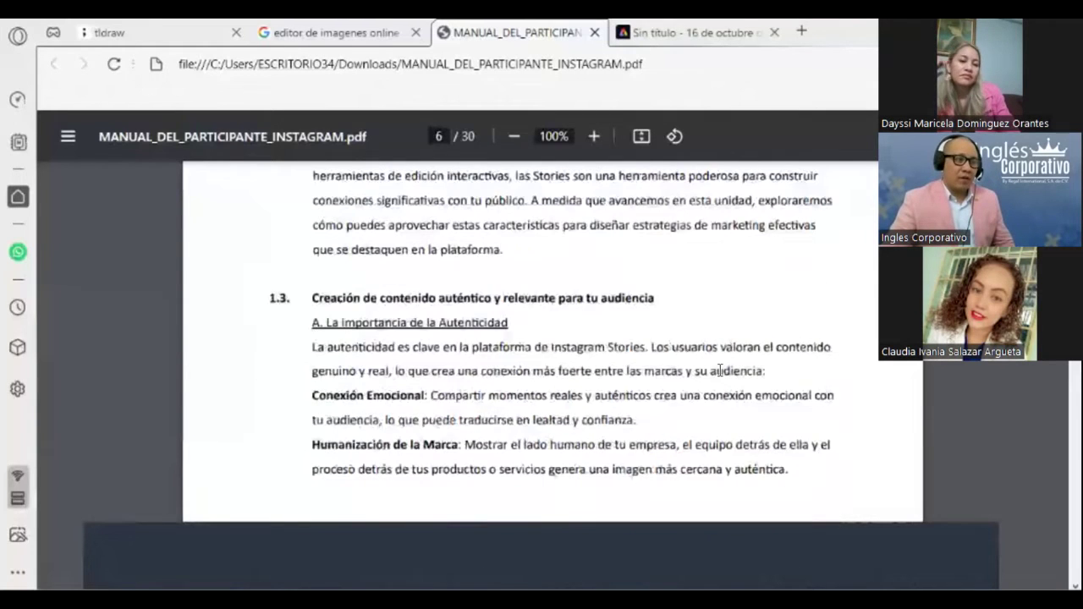
{"action": "scroll", "coordinate": [720, 370], "scroll_direction": "down", "scroll_amount": 3}
{"action": "scroll", "coordinate": [720, 369], "scroll_direction": "up", "scroll_amount": 2}
{"action": "scroll", "coordinate": [720, 370], "scroll_direction": "up", "scroll_amount": 2}
{"action": "scroll", "coordinate": [720, 369], "scroll_direction": "down", "scroll_amount": 1}
{"action": "scroll", "coordinate": [720, 370], "scroll_direction": "down", "scroll_amount": 5}
{"action": "scroll", "coordinate": [721, 369], "scroll_direction": "down", "scroll_amount": 3}
{"action": "scroll", "coordinate": [720, 369], "scroll_direction": "down", "scroll_amount": 3}
{"action": "scroll", "coordinate": [720, 370], "scroll_direction": "down", "scroll_amount": 3}
{"action": "scroll", "coordinate": [720, 370], "scroll_direction": "down", "scroll_amount": 3}
{"action": "scroll", "coordinate": [722, 370], "scroll_direction": "up", "scroll_amount": 1}
{"action": "scroll", "coordinate": [722, 370], "scroll_direction": "up", "scroll_amount": 2}
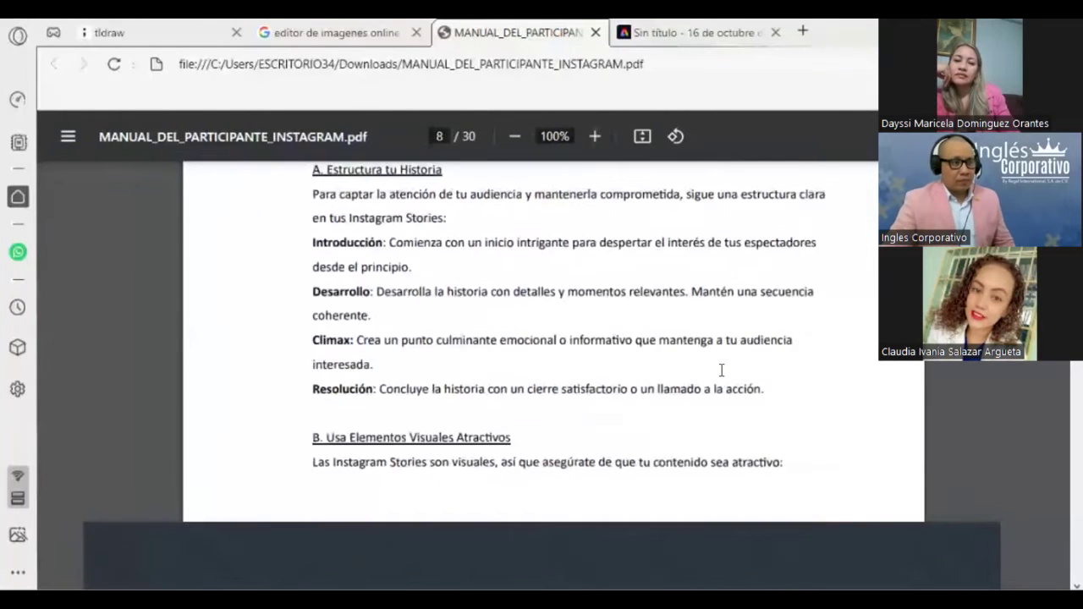
{"action": "scroll", "coordinate": [722, 370], "scroll_direction": "up", "scroll_amount": 3}
{"action": "scroll", "coordinate": [722, 370], "scroll_direction": "down", "scroll_amount": 5}
{"action": "scroll", "coordinate": [722, 370], "scroll_direction": "down", "scroll_amount": 4}
{"action": "scroll", "coordinate": [722, 370], "scroll_direction": "down", "scroll_amount": 5}
{"action": "scroll", "coordinate": [722, 370], "scroll_direction": "down", "scroll_amount": 4}
{"action": "scroll", "coordinate": [722, 370], "scroll_direction": "down", "scroll_amount": 3}
{"action": "scroll", "coordinate": [722, 370], "scroll_direction": "down", "scroll_amount": 3}
{"action": "scroll", "coordinate": [721, 370], "scroll_direction": "down", "scroll_amount": 4}
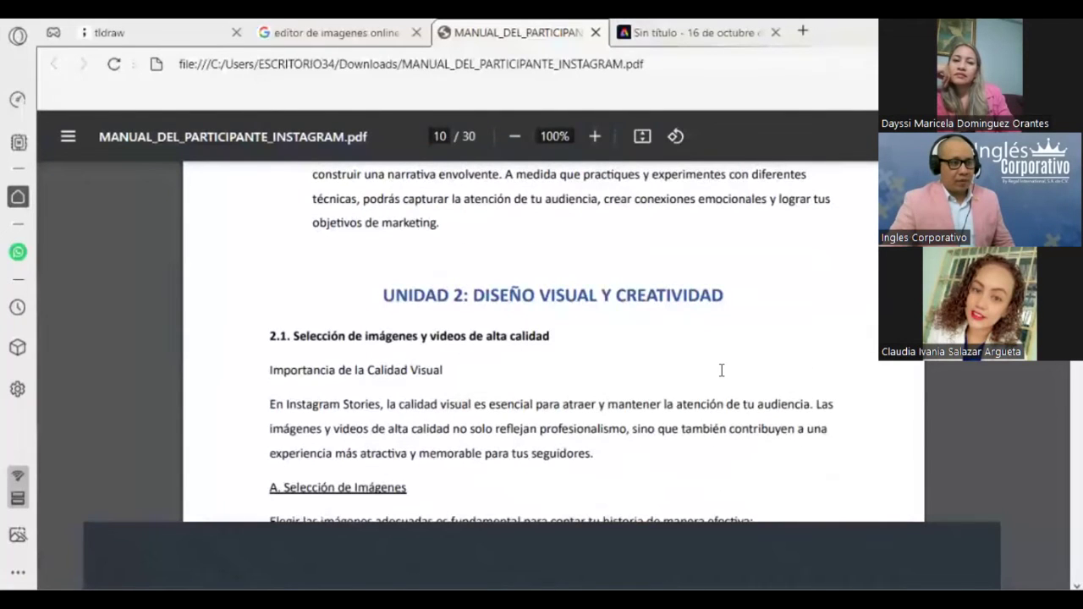
{"action": "scroll", "coordinate": [722, 370], "scroll_direction": "down", "scroll_amount": 2}
{"action": "scroll", "coordinate": [722, 370], "scroll_direction": "down", "scroll_amount": 1}
{"action": "scroll", "coordinate": [722, 370], "scroll_direction": "down", "scroll_amount": 3}
{"action": "scroll", "coordinate": [724, 372], "scroll_direction": "down", "scroll_amount": 4}
{"action": "scroll", "coordinate": [724, 372], "scroll_direction": "down", "scroll_amount": 1}
{"action": "scroll", "coordinate": [723, 371], "scroll_direction": "down", "scroll_amount": 3}
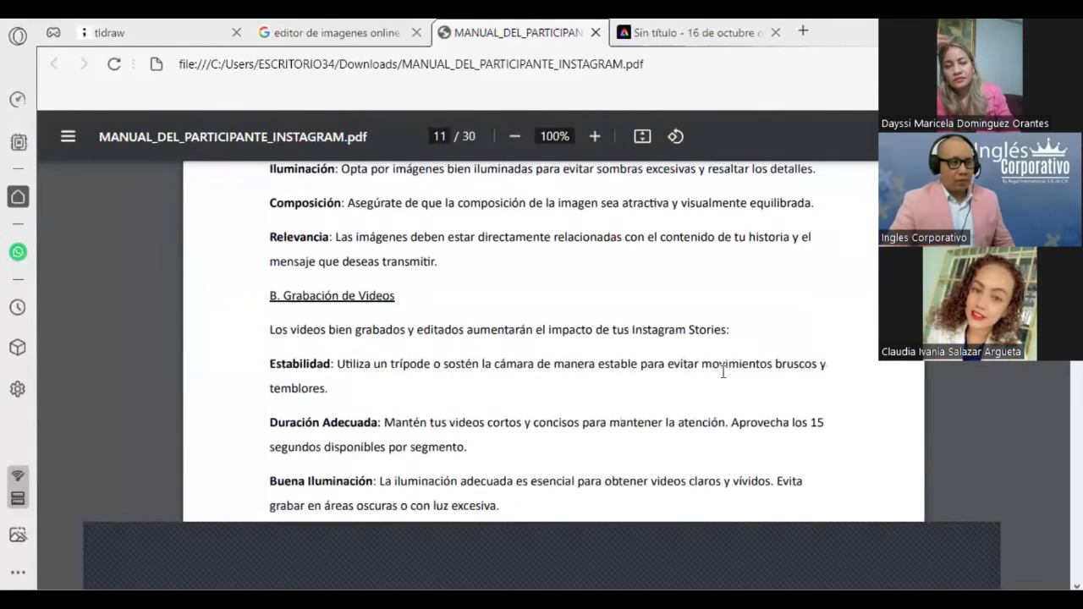
{"action": "scroll", "coordinate": [723, 371], "scroll_direction": "down", "scroll_amount": 2}
{"action": "scroll", "coordinate": [723, 372], "scroll_direction": "down", "scroll_amount": 4}
{"action": "scroll", "coordinate": [724, 371], "scroll_direction": "down", "scroll_amount": 1}
{"action": "scroll", "coordinate": [724, 371], "scroll_direction": "down", "scroll_amount": 3}
{"action": "scroll", "coordinate": [723, 372], "scroll_direction": "down", "scroll_amount": 4}
{"action": "scroll", "coordinate": [723, 371], "scroll_direction": "down", "scroll_amount": 4}
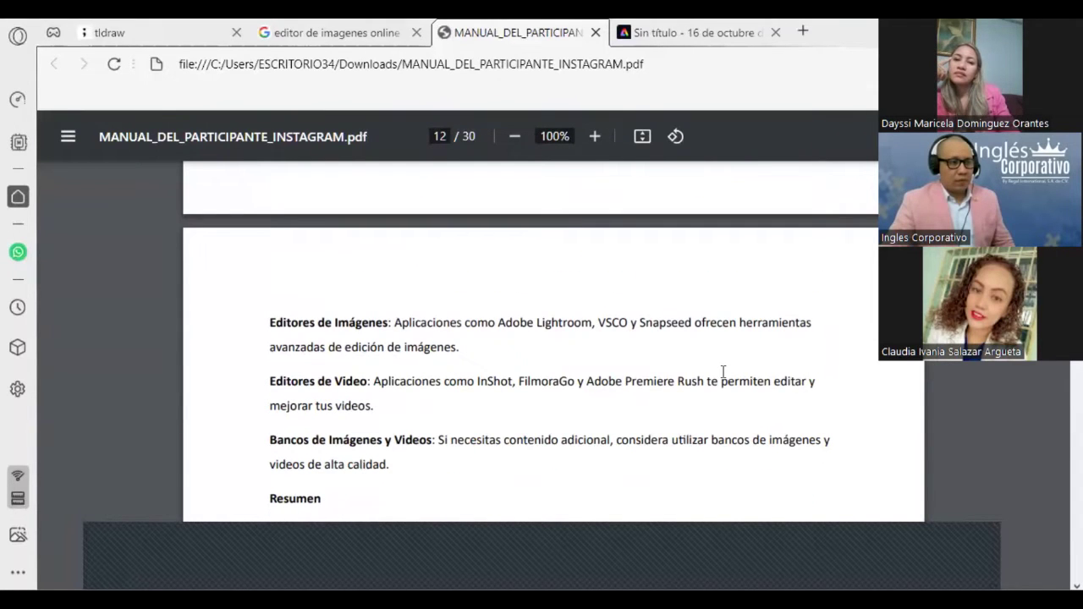
{"action": "scroll", "coordinate": [723, 372], "scroll_direction": "down", "scroll_amount": 1}
Return to page 10 and highlight the '2.1 Selección de imágenes y videos de alta calidad' heading
{"action": "scroll", "coordinate": [722, 372], "scroll_direction": "up", "scroll_amount": 5}
{"action": "scroll", "coordinate": [722, 372], "scroll_direction": "up", "scroll_amount": 5}
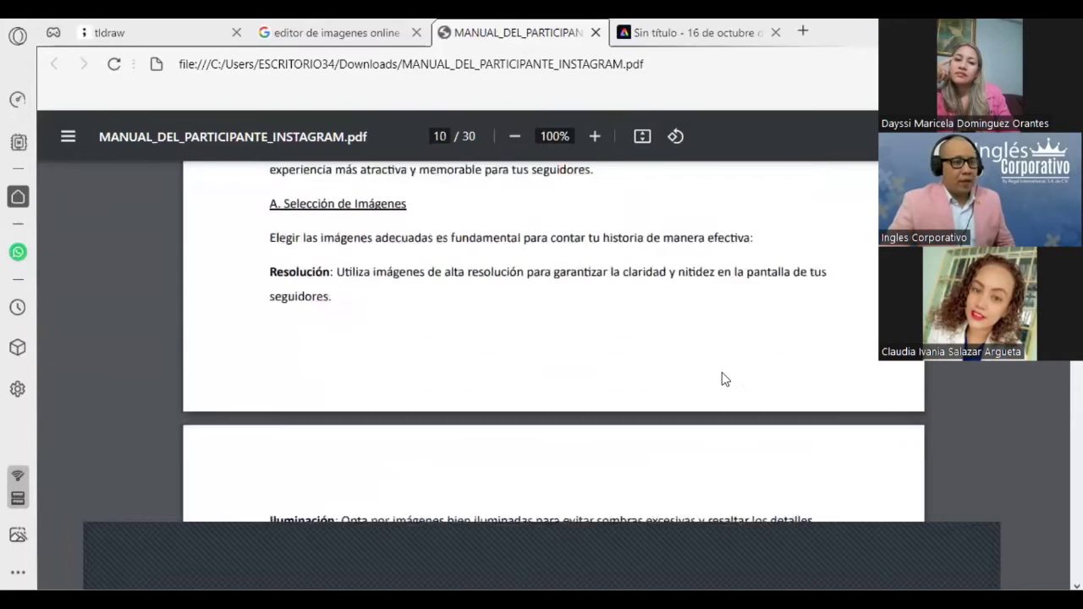
{"action": "scroll", "coordinate": [722, 372], "scroll_direction": "up", "scroll_amount": 3}
{"action": "scroll", "coordinate": [721, 372], "scroll_direction": "up", "scroll_amount": 5}
{"action": "scroll", "coordinate": [722, 372], "scroll_direction": "up", "scroll_amount": 5}
{"action": "scroll", "coordinate": [722, 373], "scroll_direction": "up", "scroll_amount": 1}
{"action": "scroll", "coordinate": [722, 373], "scroll_direction": "up", "scroll_amount": 3}
{"action": "scroll", "coordinate": [722, 373], "scroll_direction": "up", "scroll_amount": 5}
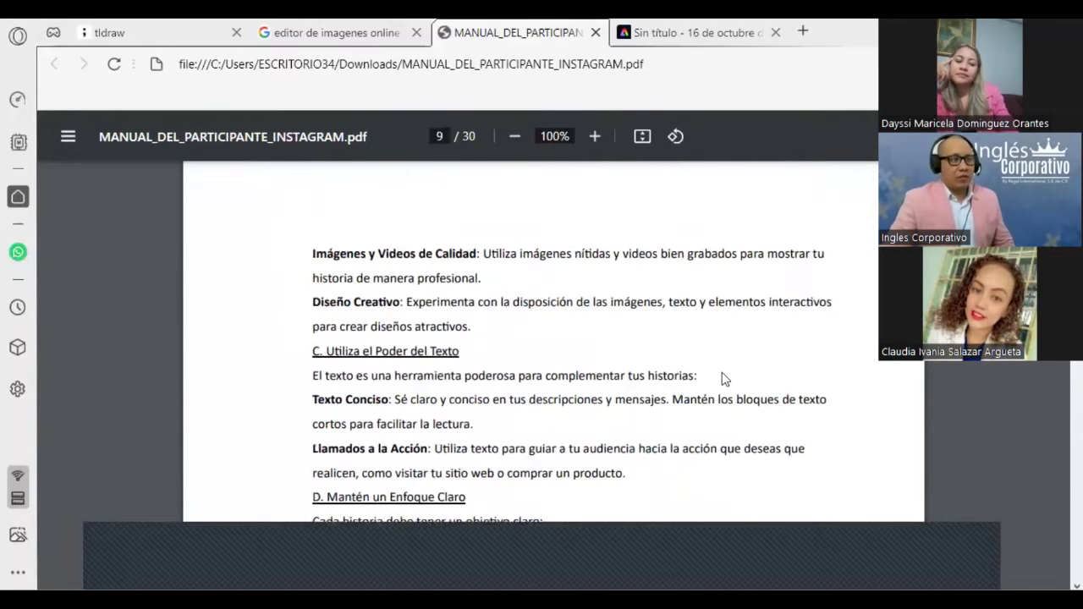
{"action": "scroll", "coordinate": [722, 372], "scroll_direction": "up", "scroll_amount": 4}
{"action": "scroll", "coordinate": [722, 372], "scroll_direction": "up", "scroll_amount": 1}
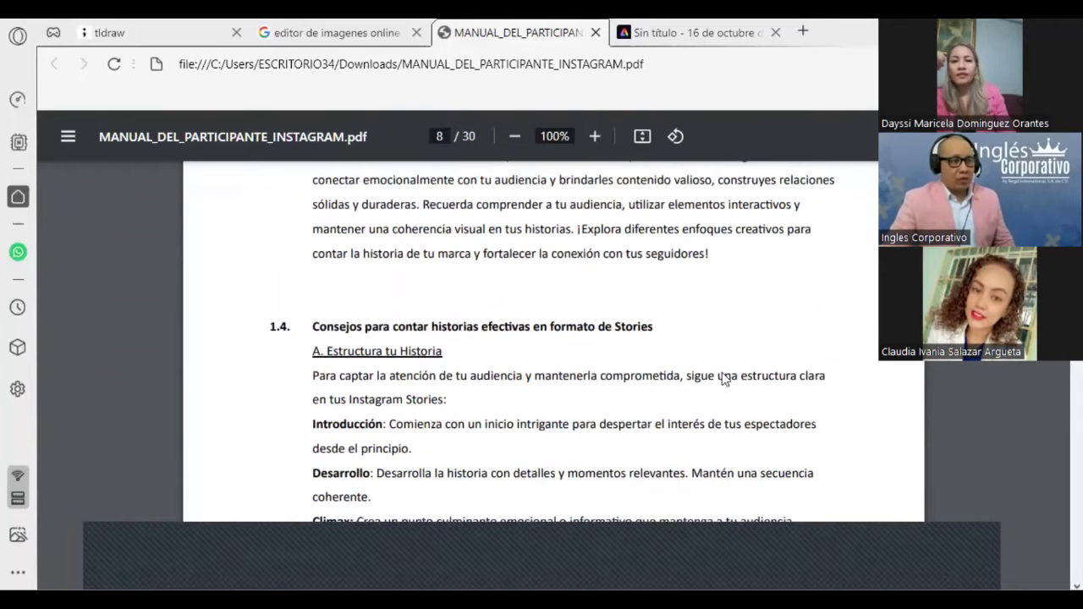
{"action": "scroll", "coordinate": [722, 372], "scroll_direction": "down", "scroll_amount": 5}
{"action": "scroll", "coordinate": [722, 373], "scroll_direction": "down", "scroll_amount": 5}
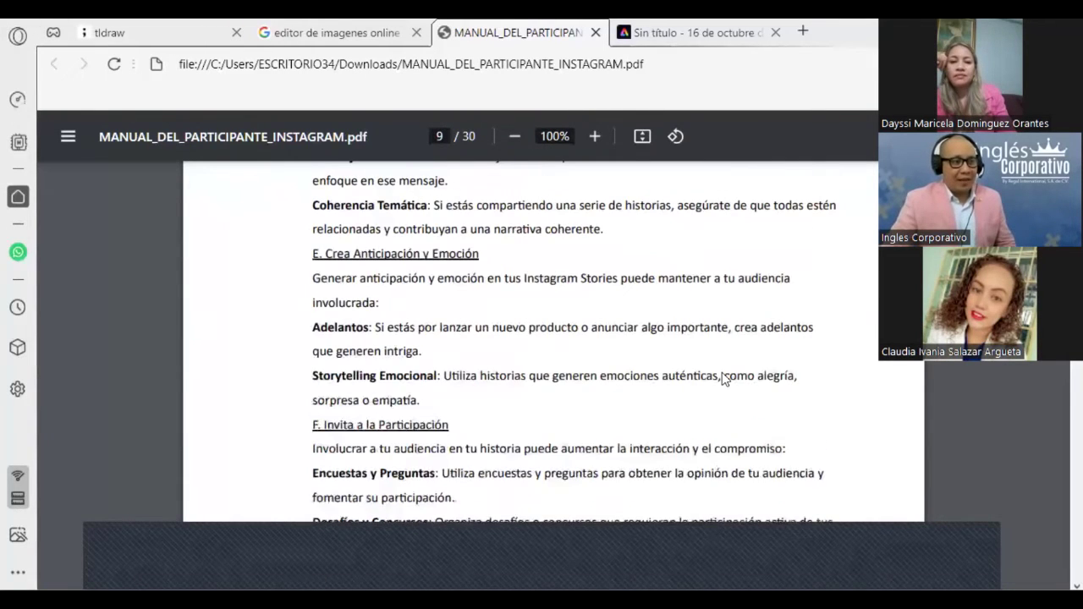
{"action": "scroll", "coordinate": [722, 372], "scroll_direction": "down", "scroll_amount": 5}
{"action": "scroll", "coordinate": [721, 374], "scroll_direction": "down", "scroll_amount": 5}
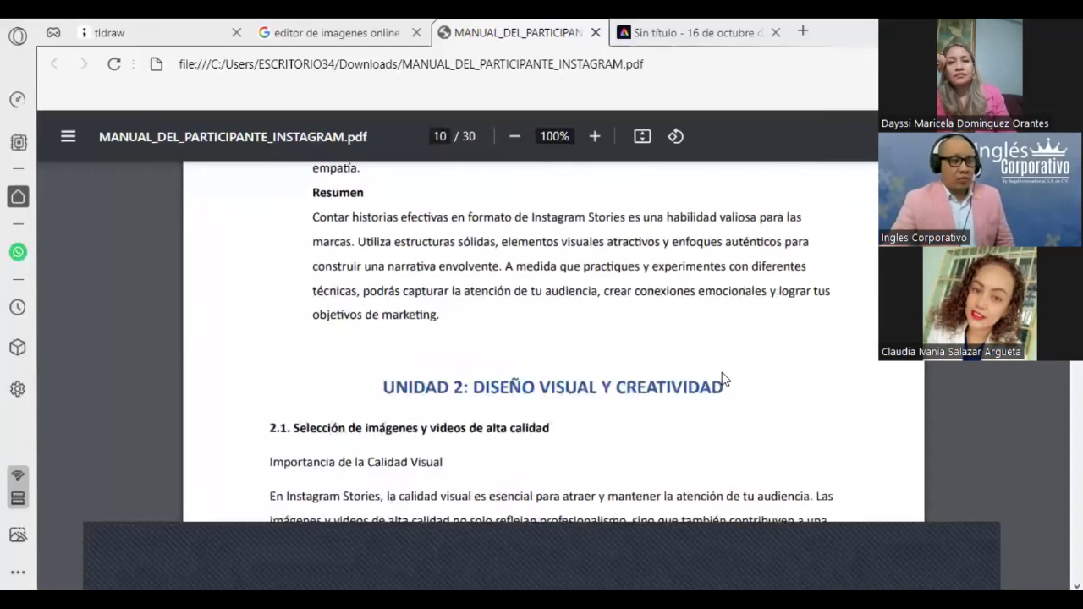
{"action": "scroll", "coordinate": [313, 355], "scroll_direction": "down", "scroll_amount": 1}
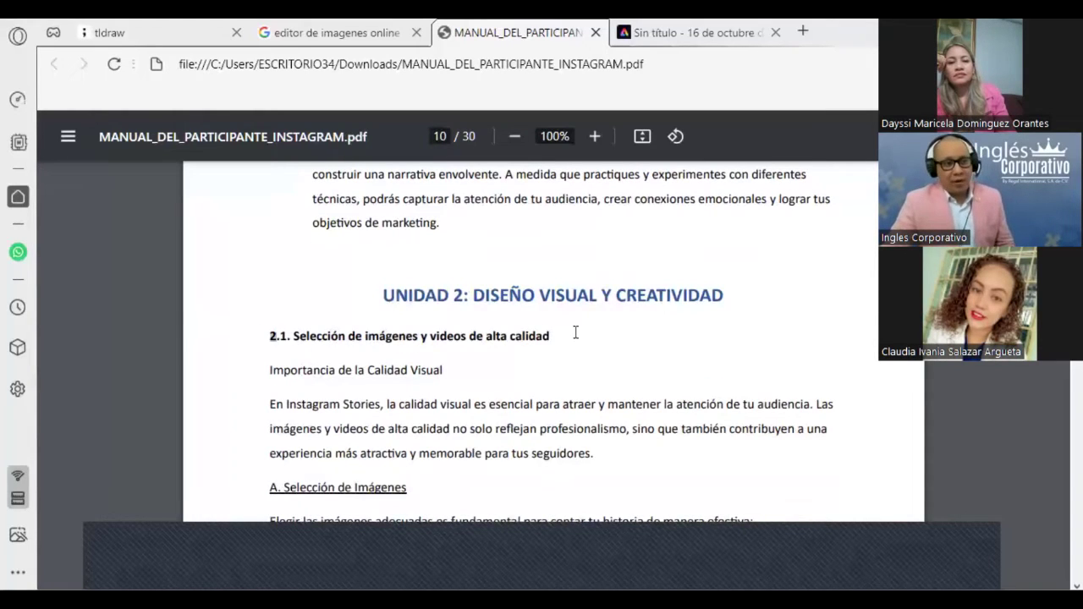
{"action": "left_click_drag", "start_coordinate": [269, 335], "coordinate": [576, 333]}
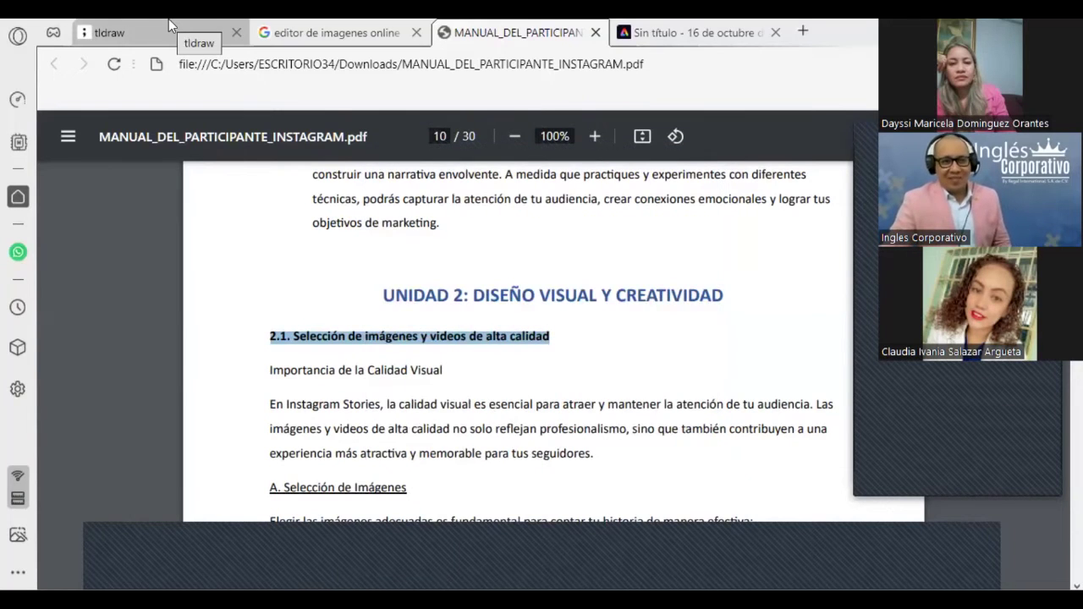
Return to the 'editor de imagenes online' results and select the search query
{"action": "left_click", "coordinate": [675, 30]}
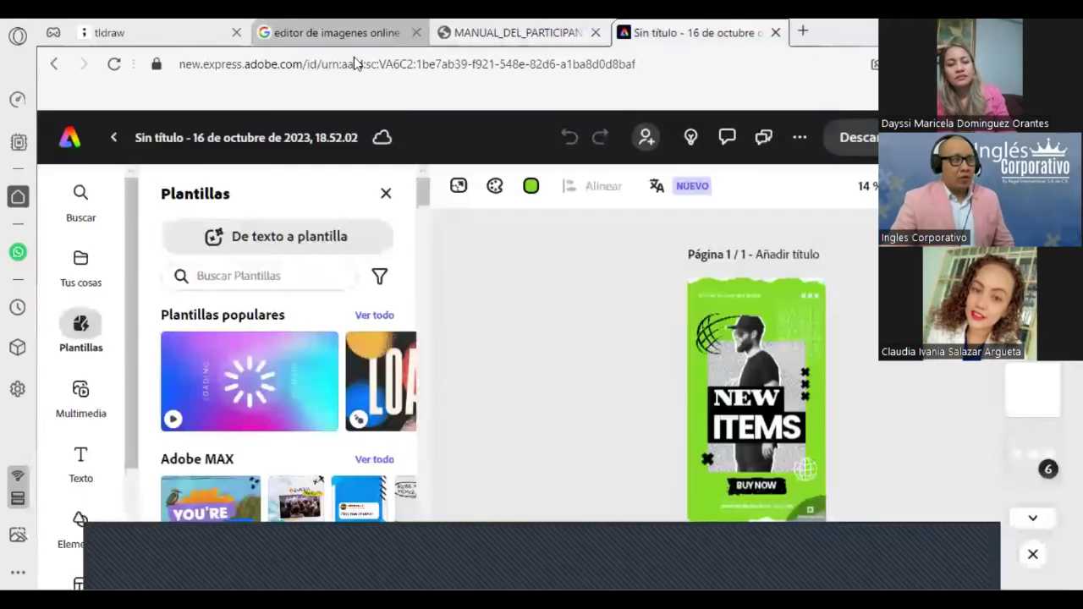
{"action": "left_click", "coordinate": [299, 31]}
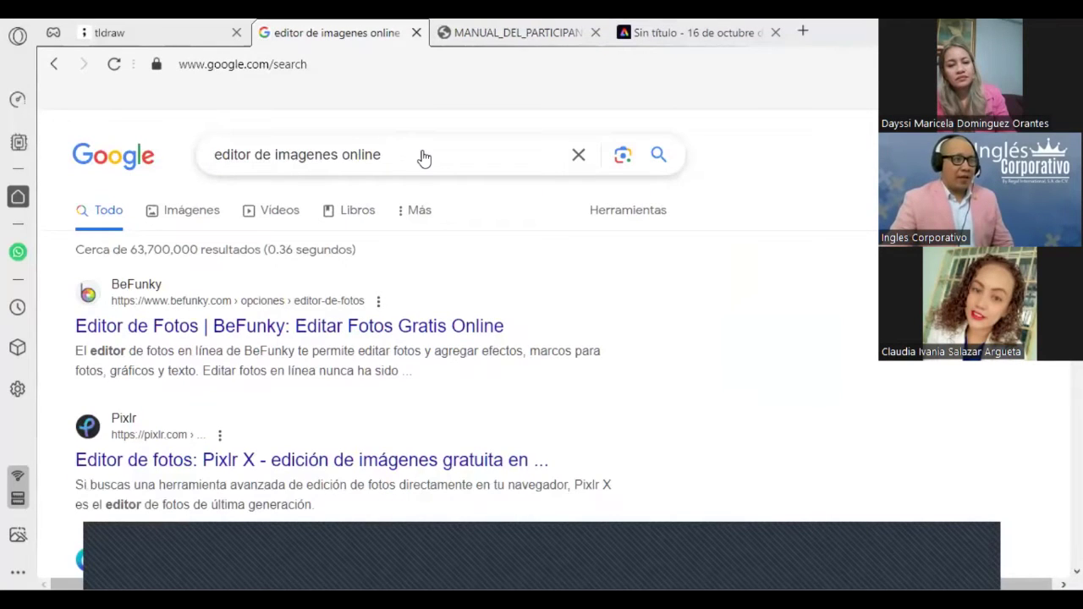
{"action": "triple_click", "coordinate": [370, 161]}
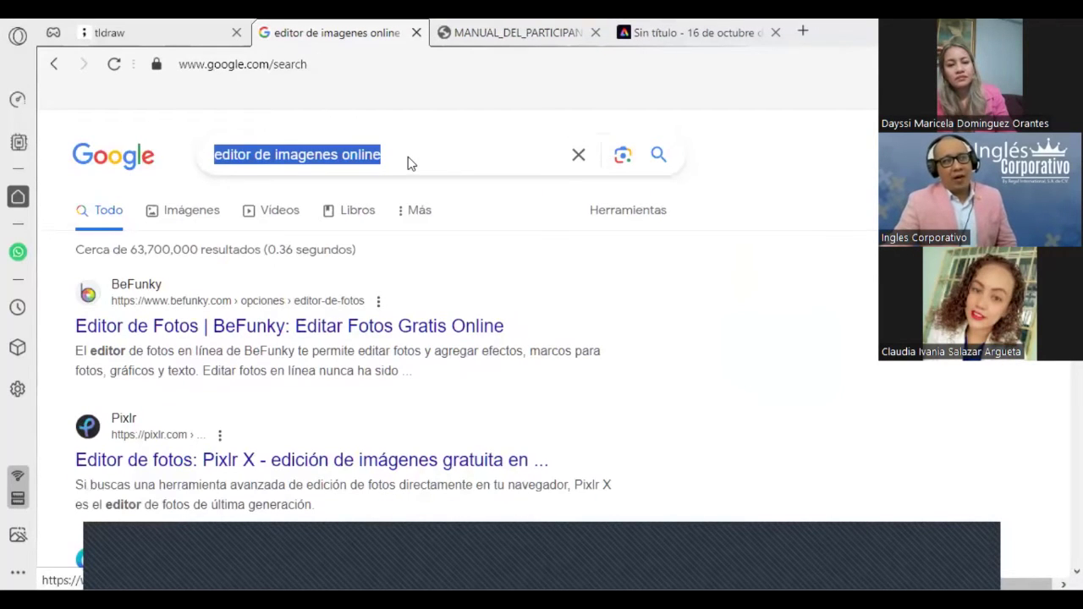
{"action": "left_click", "coordinate": [466, 151]}
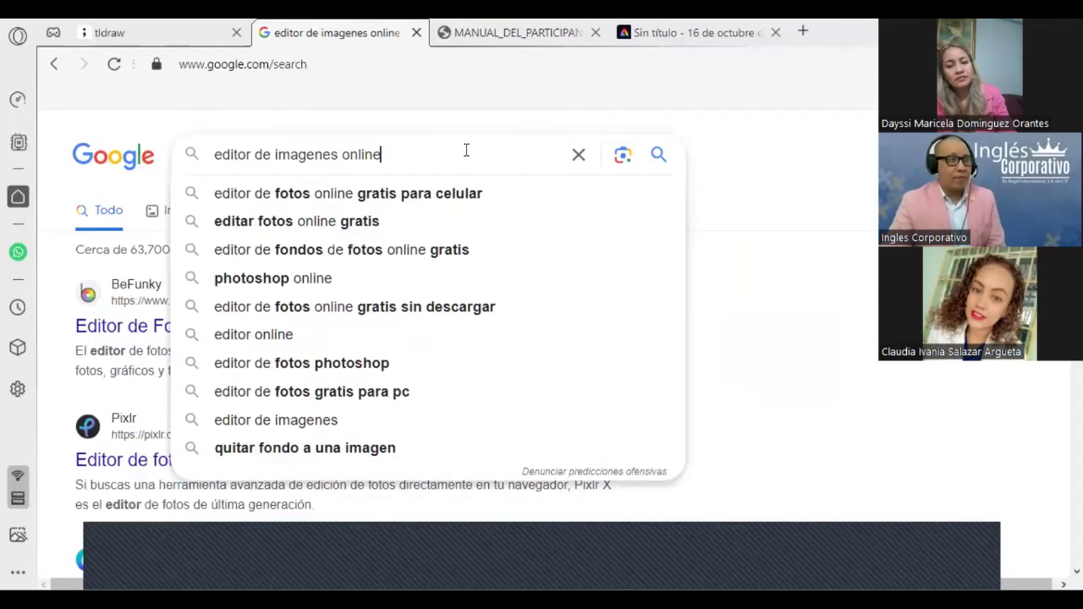
{"action": "key", "text": "Escape"}
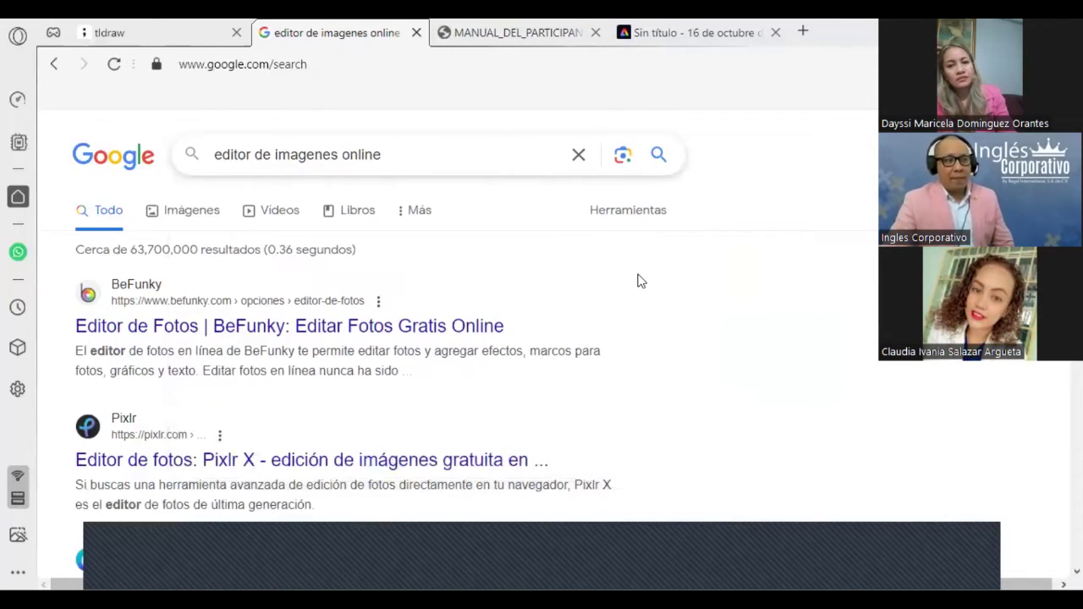
Scroll down the results past Fotor and Adobe Express
{"action": "scroll", "coordinate": [641, 281], "scroll_direction": "down", "scroll_amount": 1}
{"action": "scroll", "coordinate": [506, 292], "scroll_direction": "up", "scroll_amount": 1}
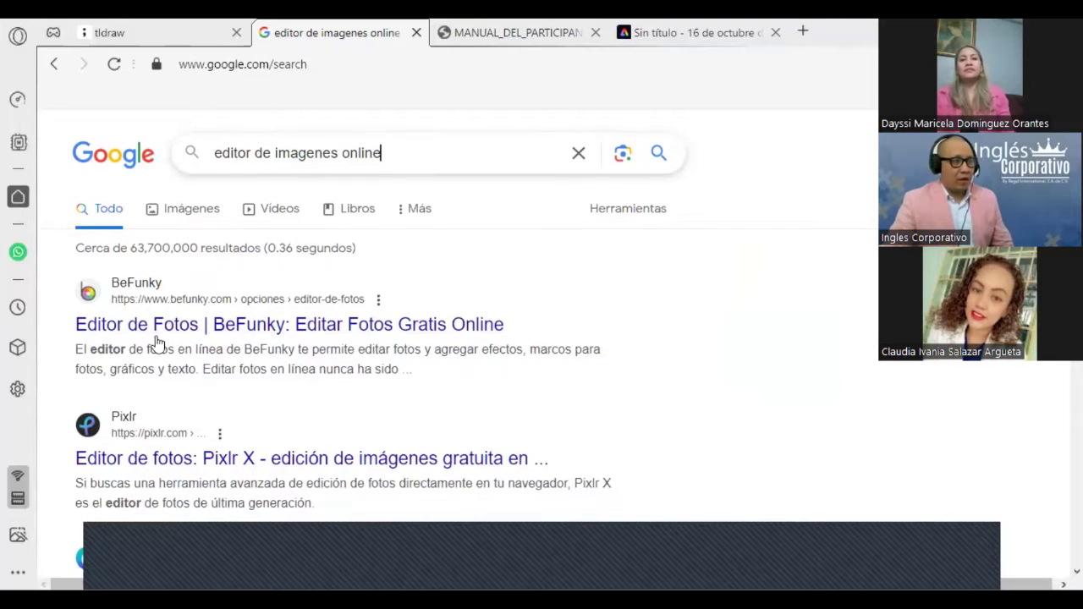
{"action": "scroll", "coordinate": [144, 340], "scroll_direction": "down", "scroll_amount": 1}
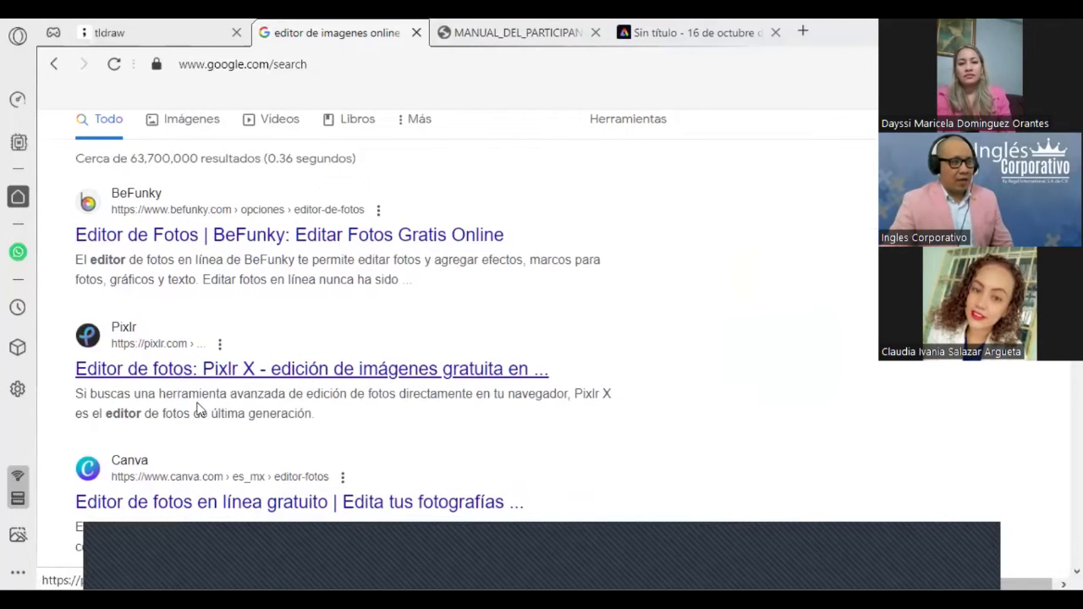
{"action": "scroll", "coordinate": [208, 437], "scroll_direction": "down", "scroll_amount": 3}
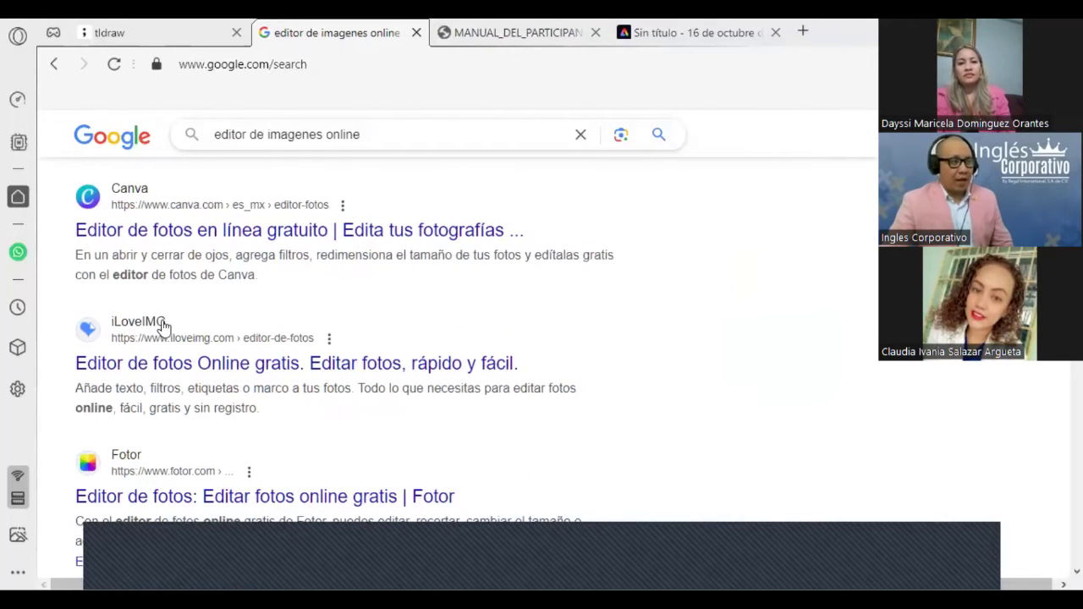
{"action": "scroll", "coordinate": [186, 365], "scroll_direction": "down", "scroll_amount": 2}
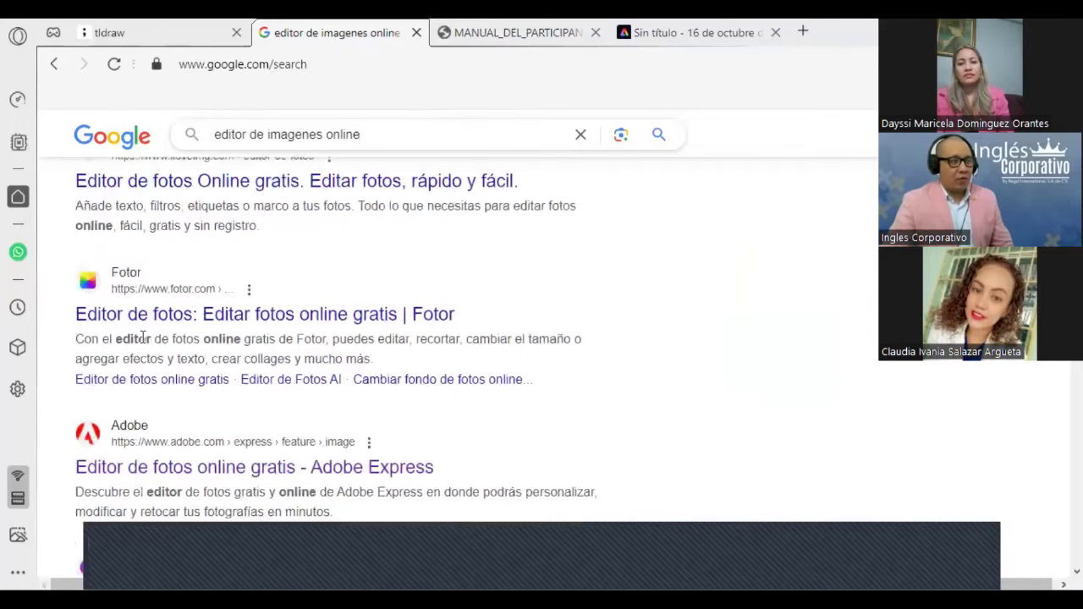
{"action": "scroll", "coordinate": [144, 313], "scroll_direction": "down", "scroll_amount": 2}
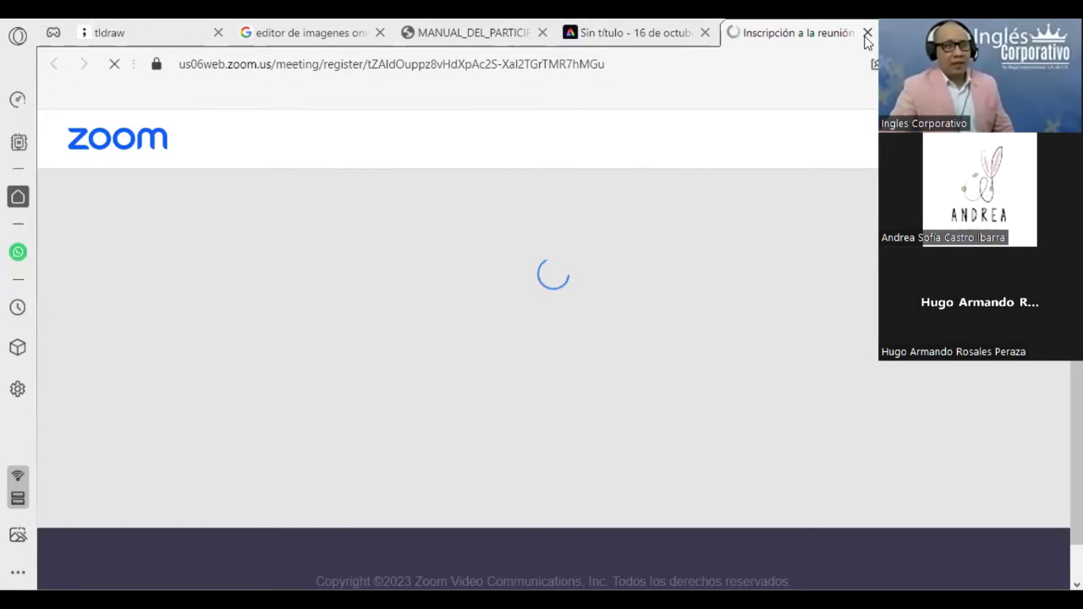
Close the Zoom registration tab and go back to the image-editor search results
{"action": "left_click", "coordinate": [867, 33]}
{"action": "left_click", "coordinate": [330, 33]}
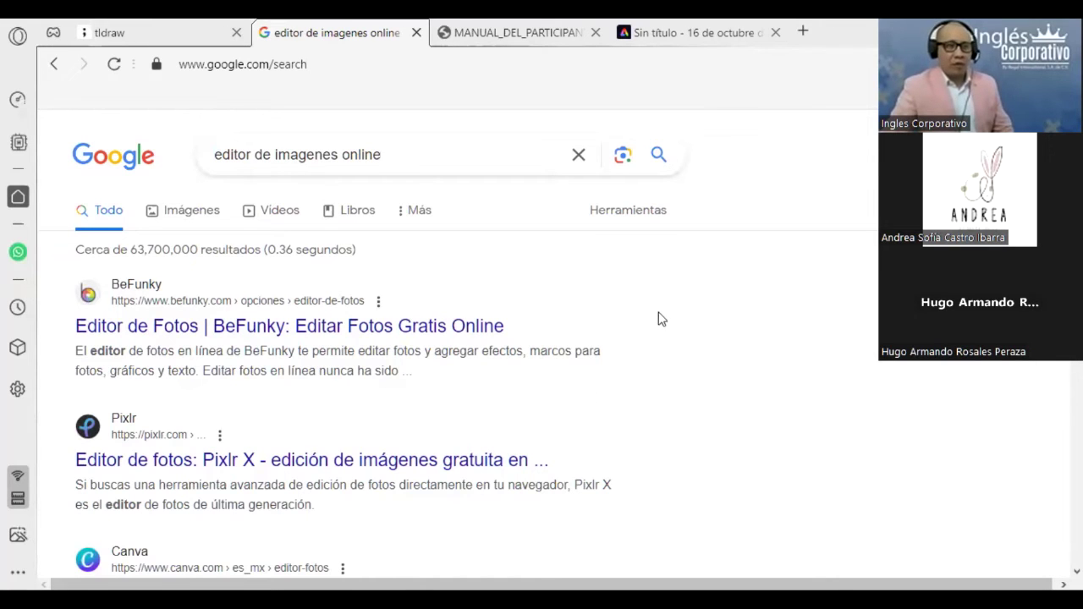
{"action": "scroll", "coordinate": [517, 315], "scroll_direction": "down", "scroll_amount": 1}
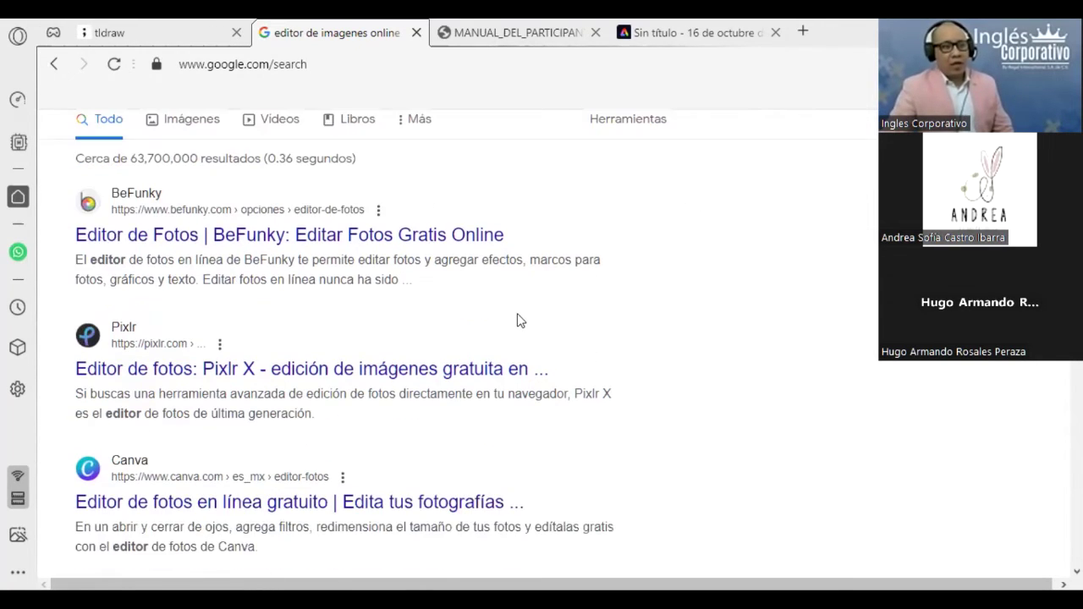
{"action": "scroll", "coordinate": [533, 355], "scroll_direction": "up", "scroll_amount": 1}
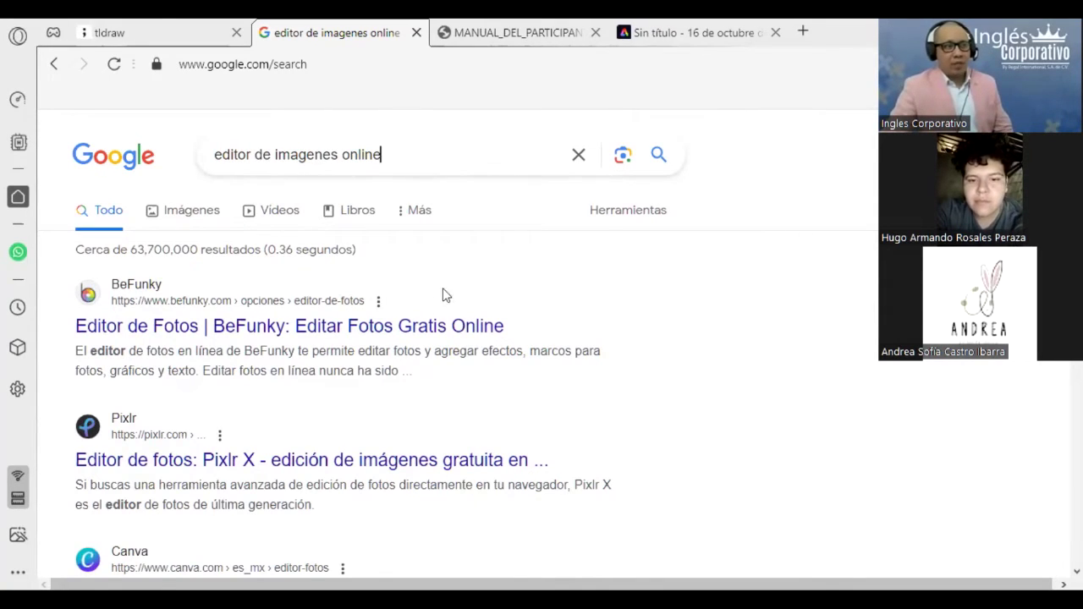
{"action": "scroll", "coordinate": [355, 309], "scroll_direction": "down", "scroll_amount": 1}
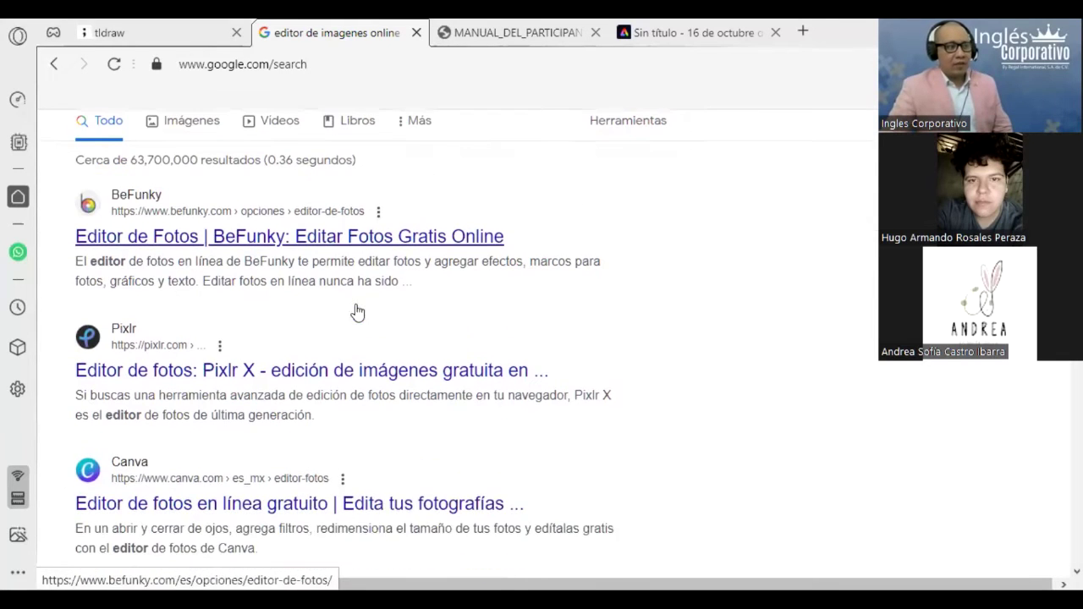
{"action": "scroll", "coordinate": [356, 310], "scroll_direction": "up", "scroll_amount": 1}
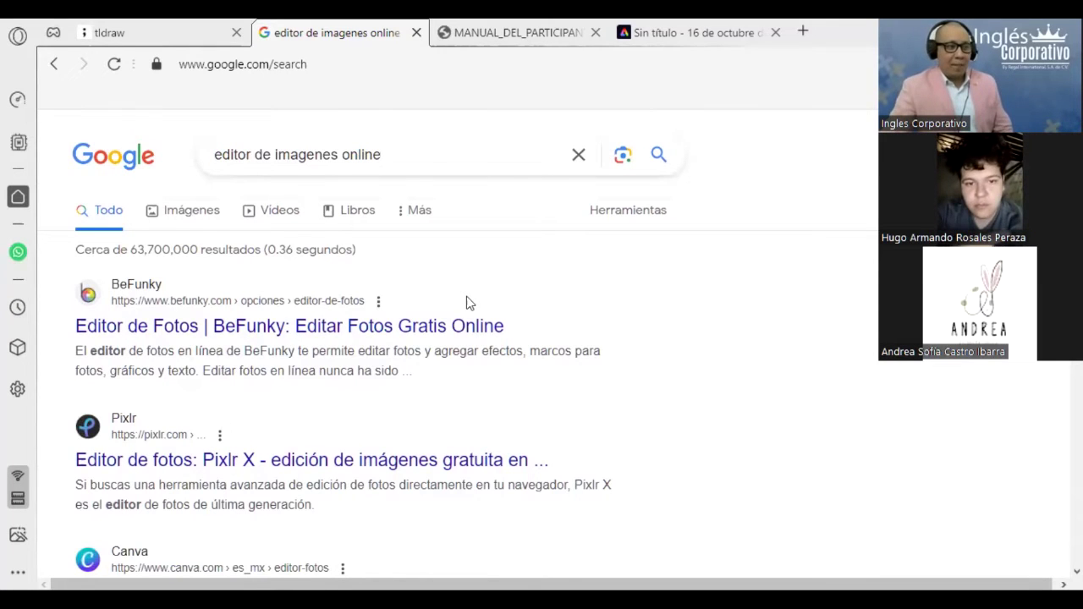
{"action": "scroll", "coordinate": [468, 305], "scroll_direction": "down", "scroll_amount": 1}
{"action": "scroll", "coordinate": [467, 304], "scroll_direction": "up", "scroll_amount": 1}
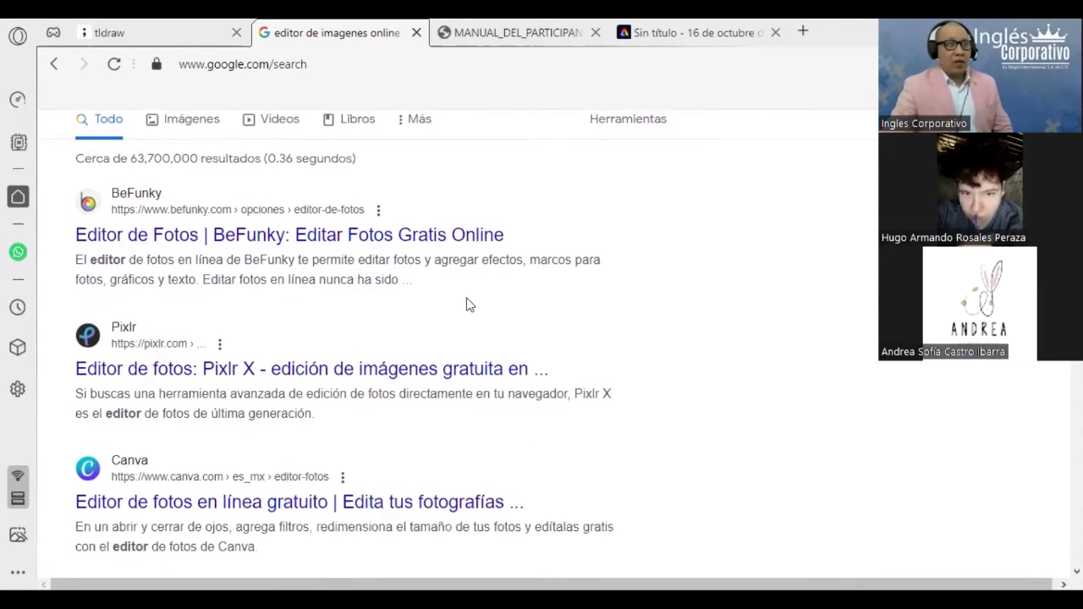
{"action": "scroll", "coordinate": [466, 309], "scroll_direction": "up", "scroll_amount": 1}
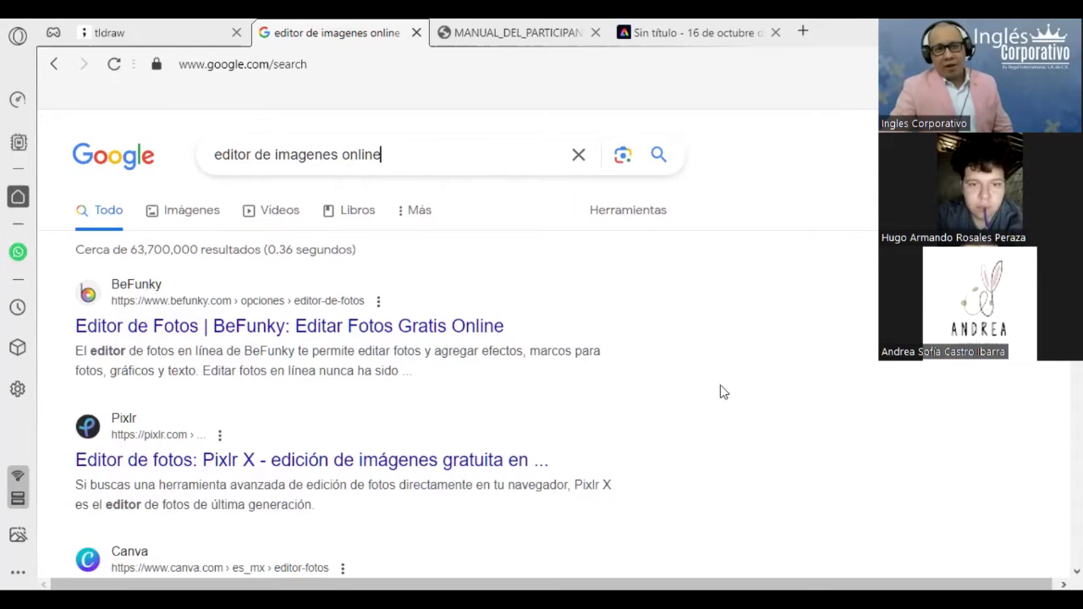
Review the photo-editor results further, then bring up the Adobe Express design
{"action": "scroll", "coordinate": [421, 350], "scroll_direction": "down", "scroll_amount": 2}
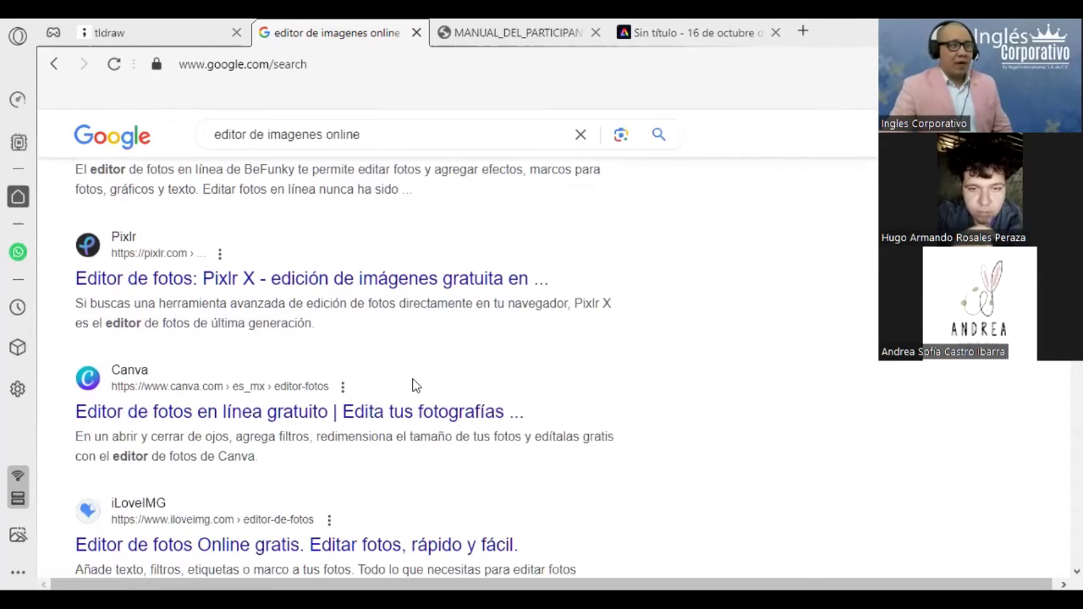
{"action": "scroll", "coordinate": [410, 414], "scroll_direction": "down", "scroll_amount": 2}
{"action": "scroll", "coordinate": [406, 440], "scroll_direction": "down", "scroll_amount": 1}
{"action": "scroll", "coordinate": [406, 441], "scroll_direction": "down", "scroll_amount": 1}
{"action": "scroll", "coordinate": [406, 441], "scroll_direction": "down", "scroll_amount": 1}
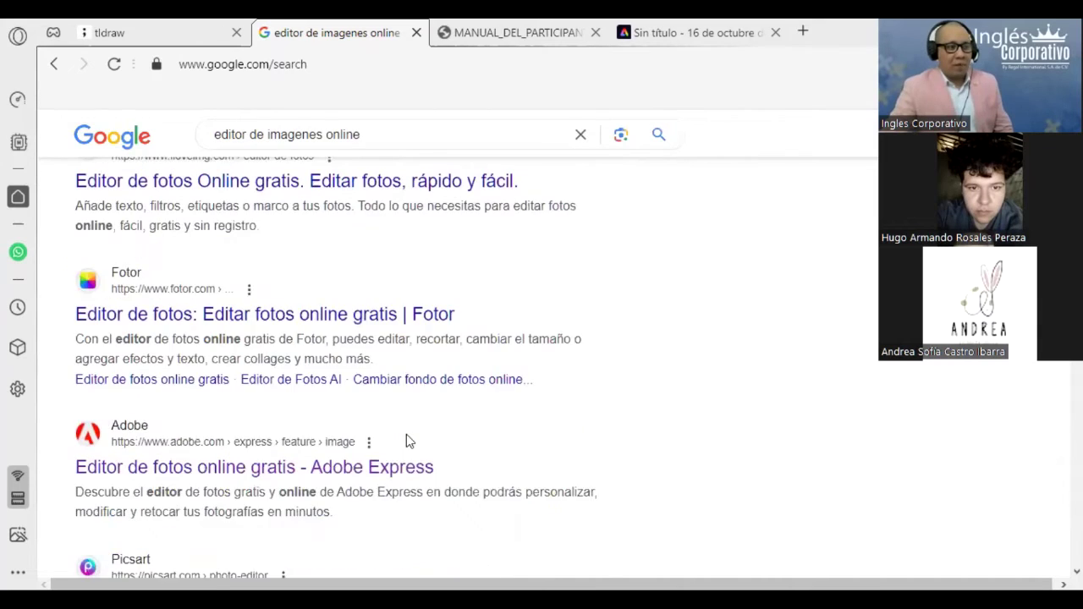
{"action": "scroll", "coordinate": [407, 440], "scroll_direction": "down", "scroll_amount": 1}
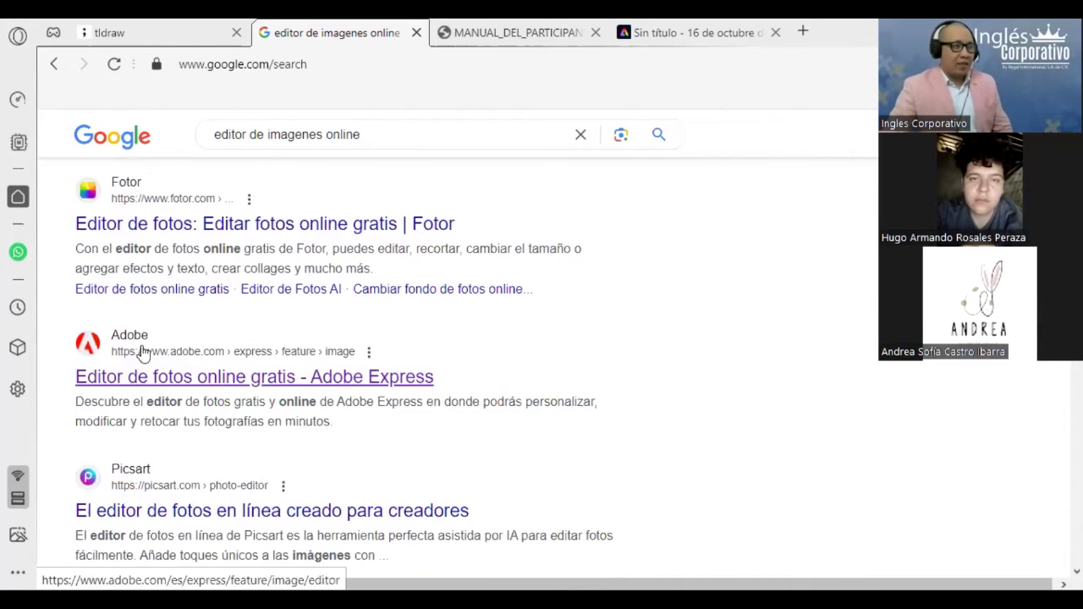
{"action": "scroll", "coordinate": [319, 399], "scroll_direction": "up", "scroll_amount": 1}
{"action": "key", "text": "slash"}
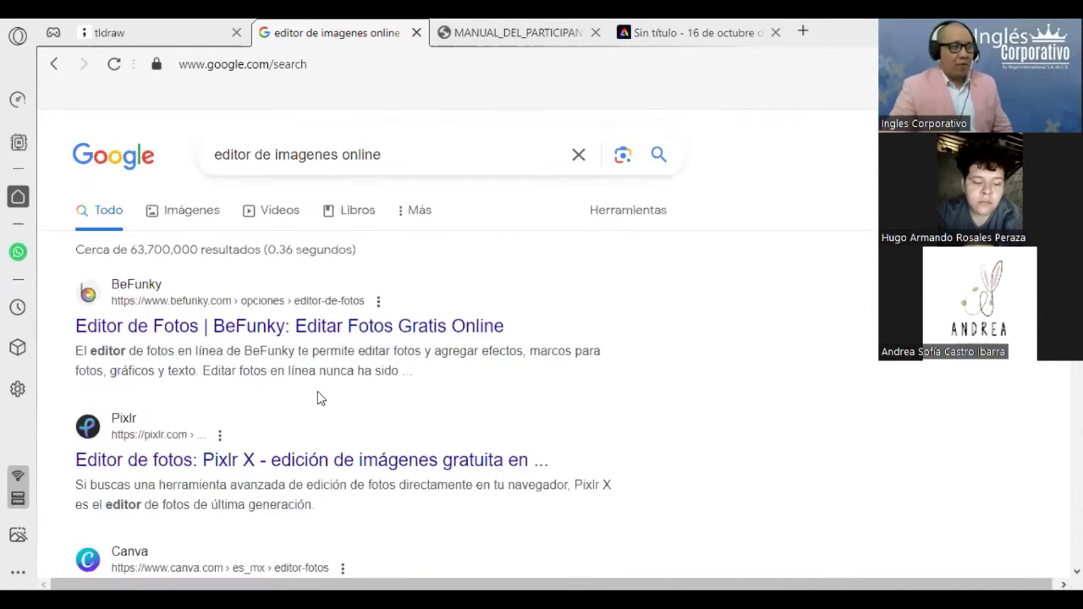
{"action": "scroll", "coordinate": [185, 328], "scroll_direction": "down", "scroll_amount": 3}
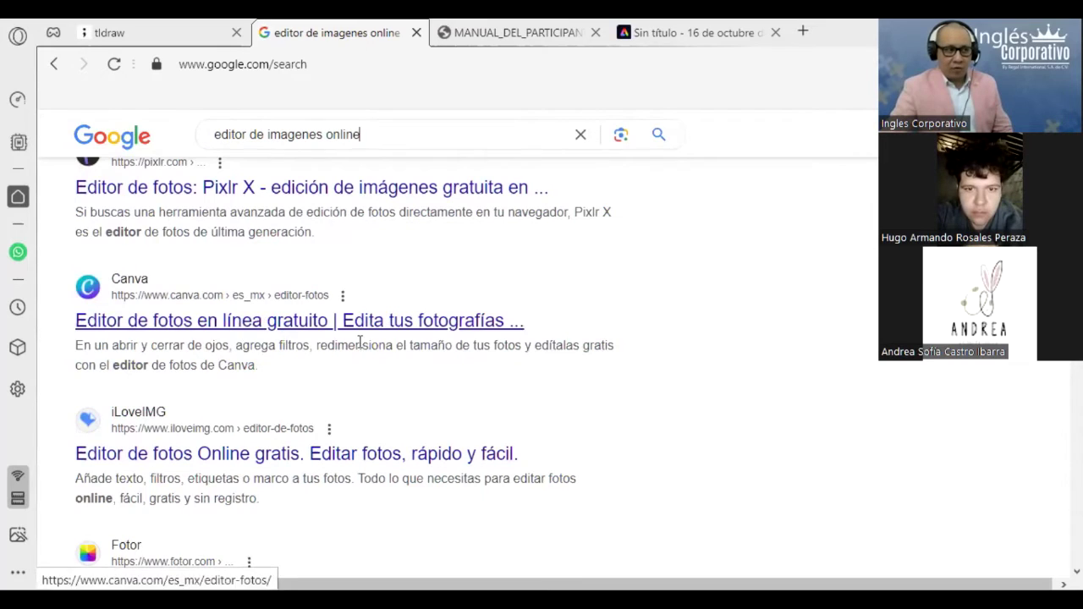
{"action": "scroll", "coordinate": [408, 341], "scroll_direction": "down", "scroll_amount": 1}
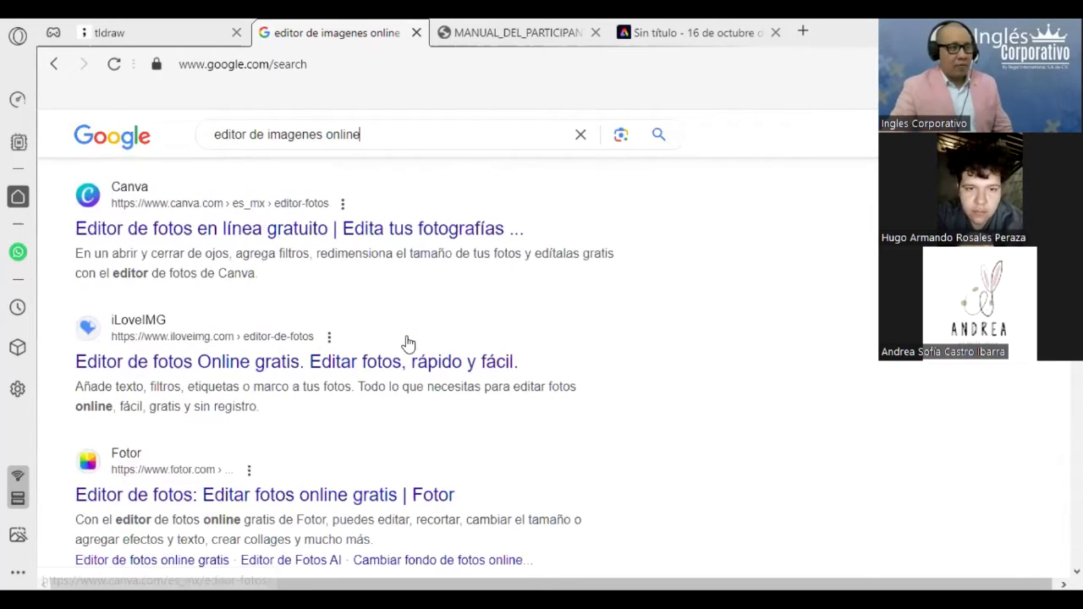
{"action": "scroll", "coordinate": [357, 342], "scroll_direction": "down", "scroll_amount": 3}
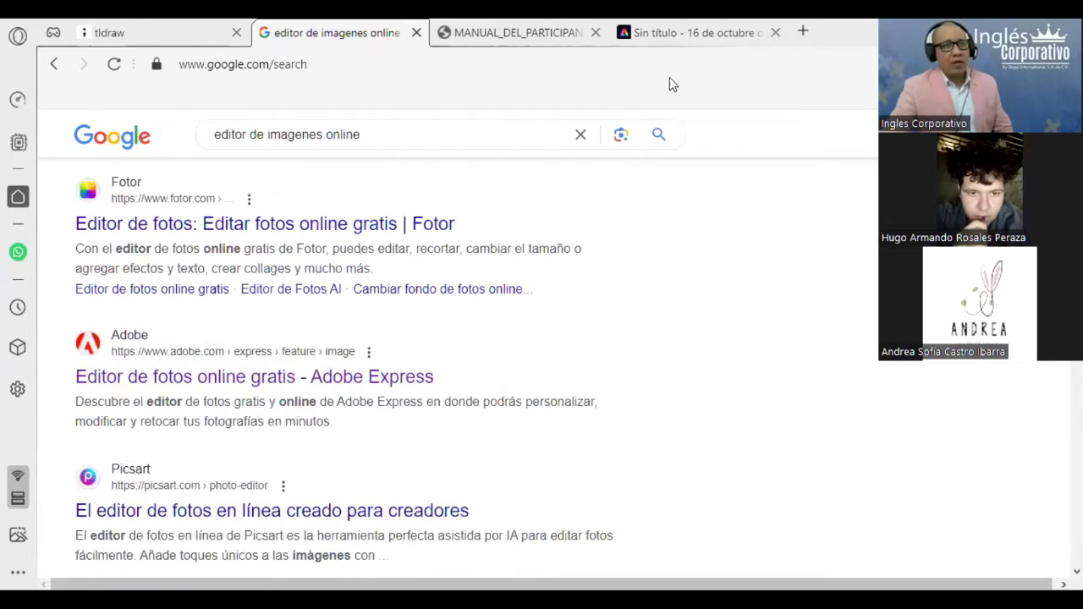
{"action": "key", "text": "ctrl+4"}
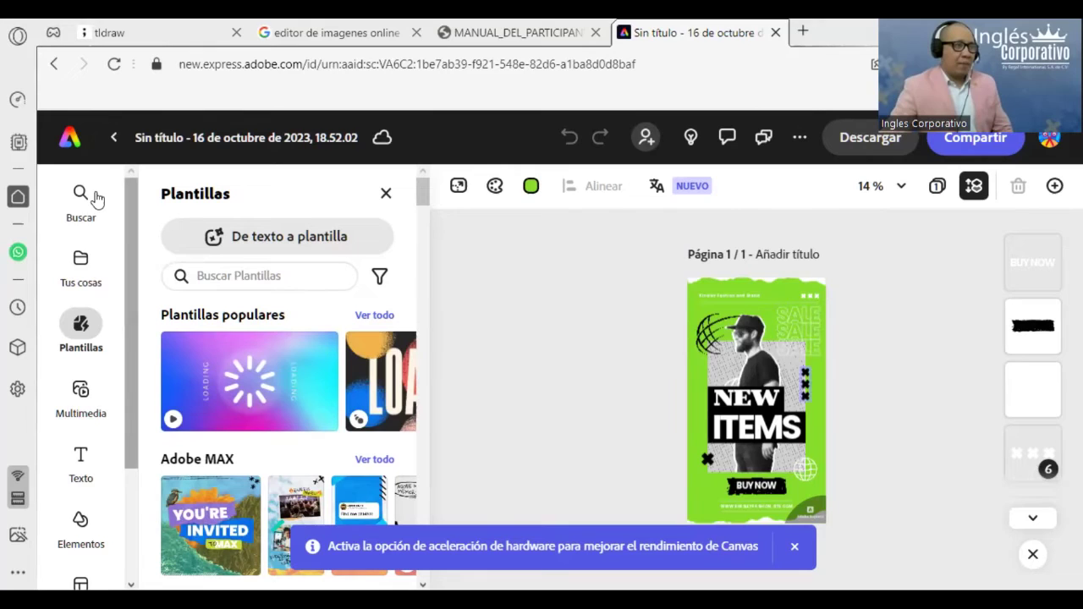
Scroll the Adobe Express Plantillas sidebar and briefly check the manual PDF
{"action": "scroll", "coordinate": [125, 259], "scroll_direction": "down", "scroll_amount": 2}
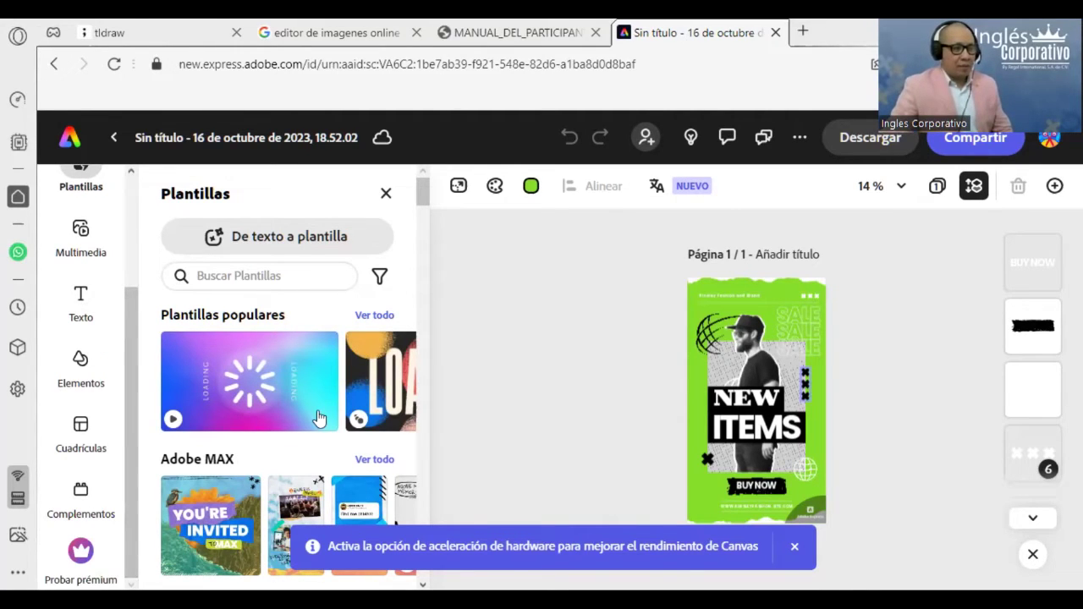
{"action": "scroll", "coordinate": [318, 418], "scroll_direction": "down", "scroll_amount": 3}
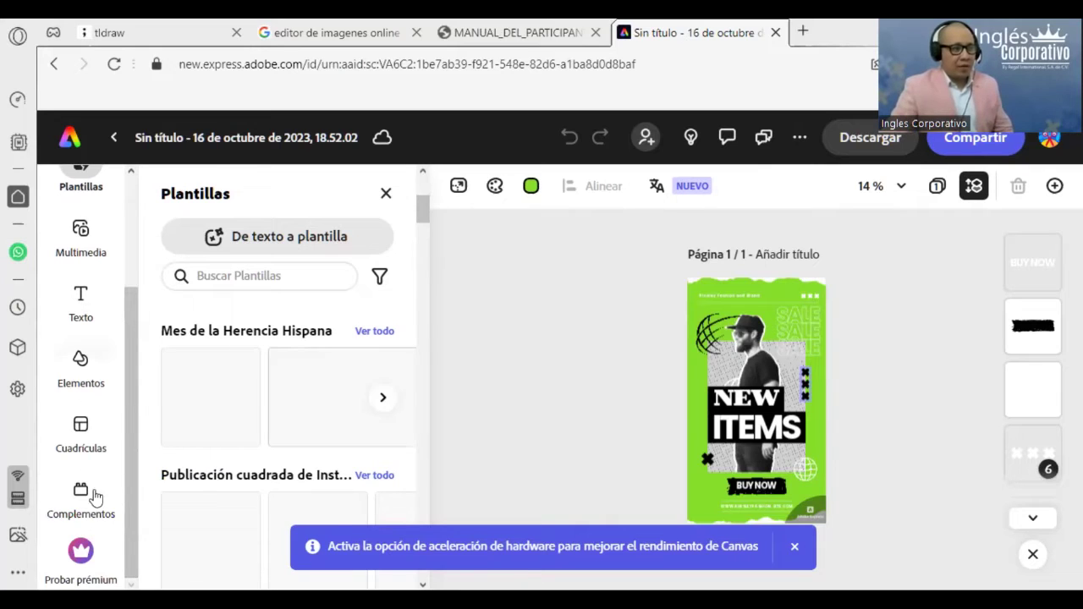
{"action": "scroll", "coordinate": [118, 398], "scroll_direction": "up", "scroll_amount": 3}
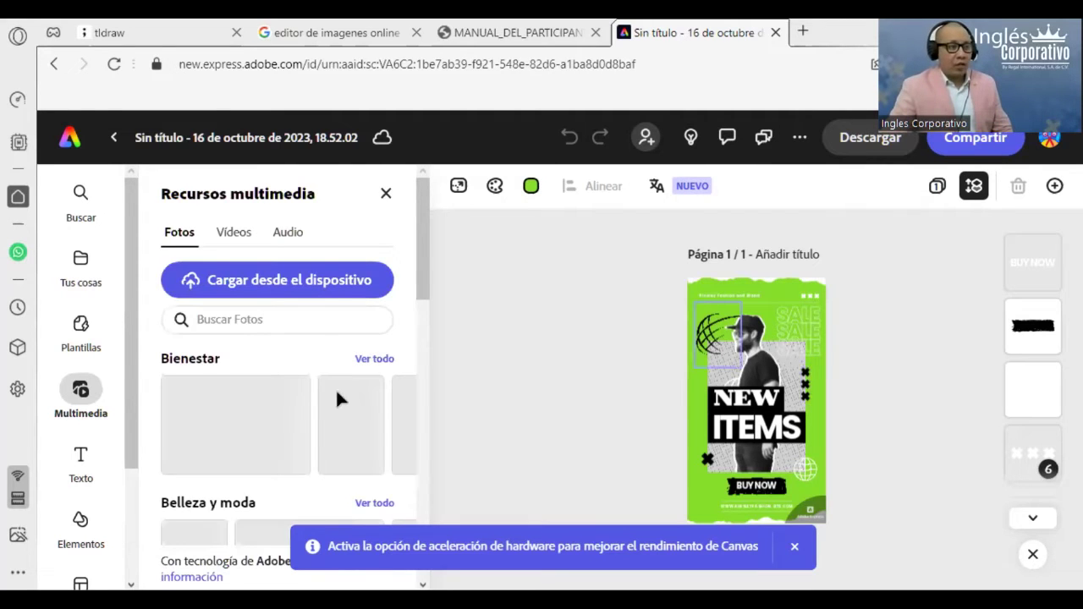
{"action": "left_click", "coordinate": [510, 29]}
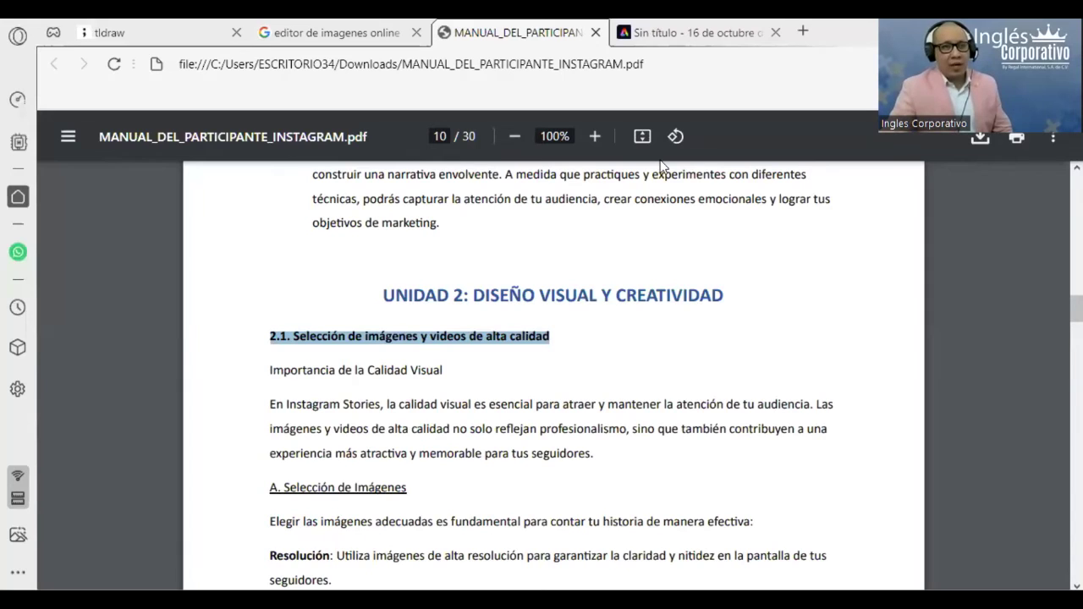
{"action": "left_click", "coordinate": [657, 31]}
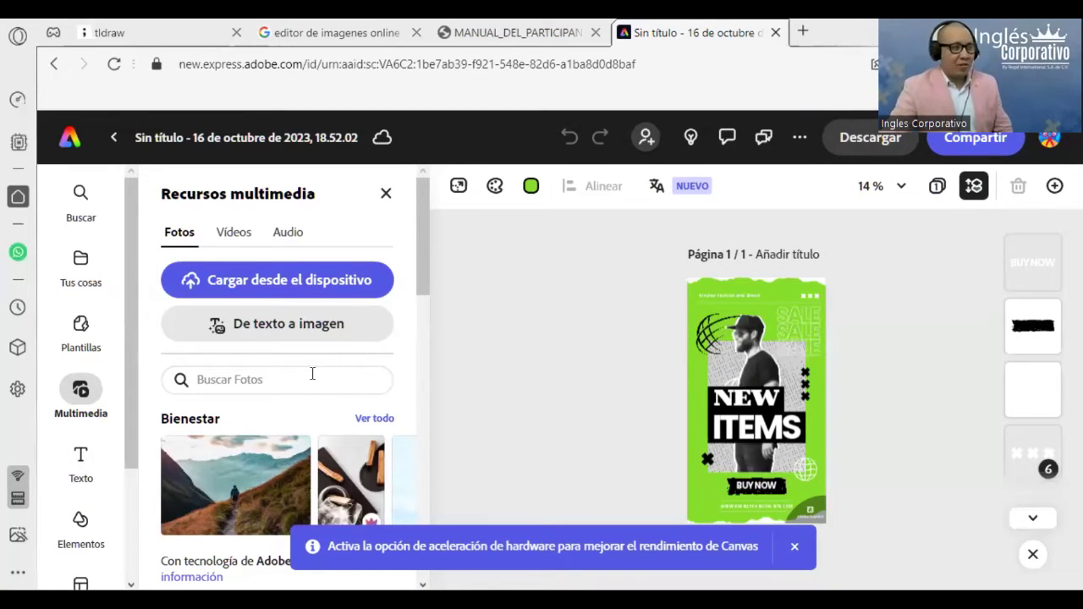
Browse the Multimedia panel's photo upload and stock photos, then move to tldraw
{"action": "scroll", "coordinate": [312, 376], "scroll_direction": "down", "scroll_amount": 2}
{"action": "scroll", "coordinate": [337, 330], "scroll_direction": "up", "scroll_amount": 2}
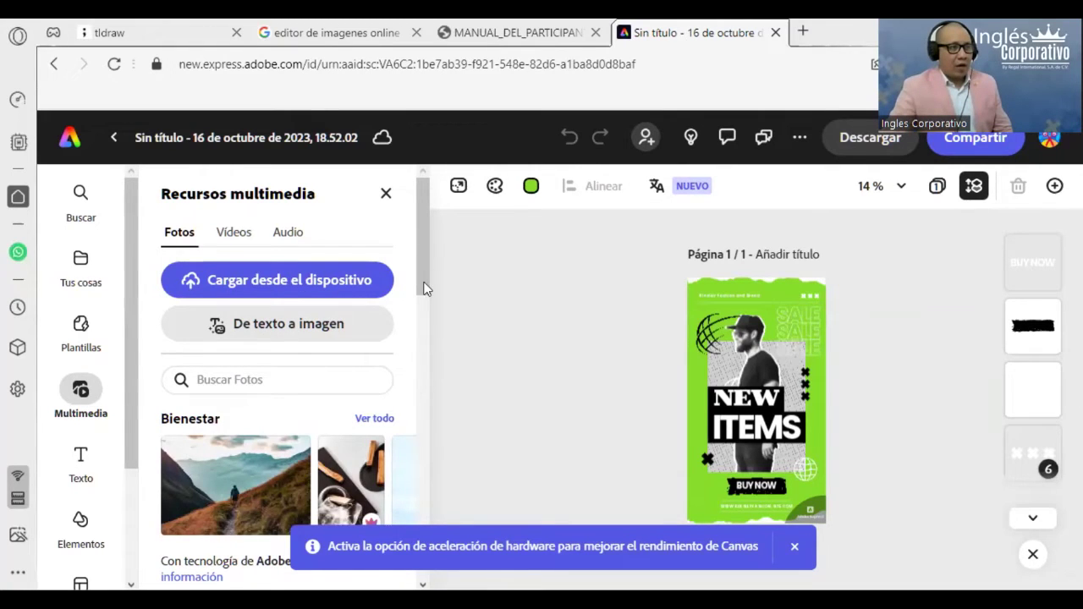
{"action": "left_click_drag", "start_coordinate": [426, 288], "coordinate": [443, 379]}
{"action": "scroll", "coordinate": [149, 369], "scroll_direction": "up", "scroll_amount": 3}
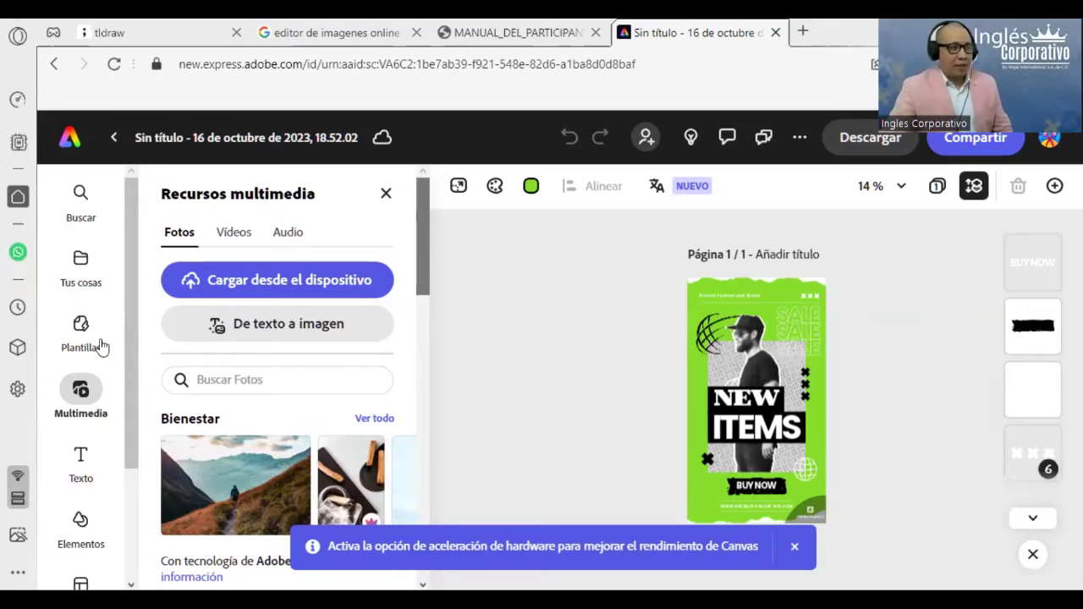
{"action": "left_click", "coordinate": [165, 33]}
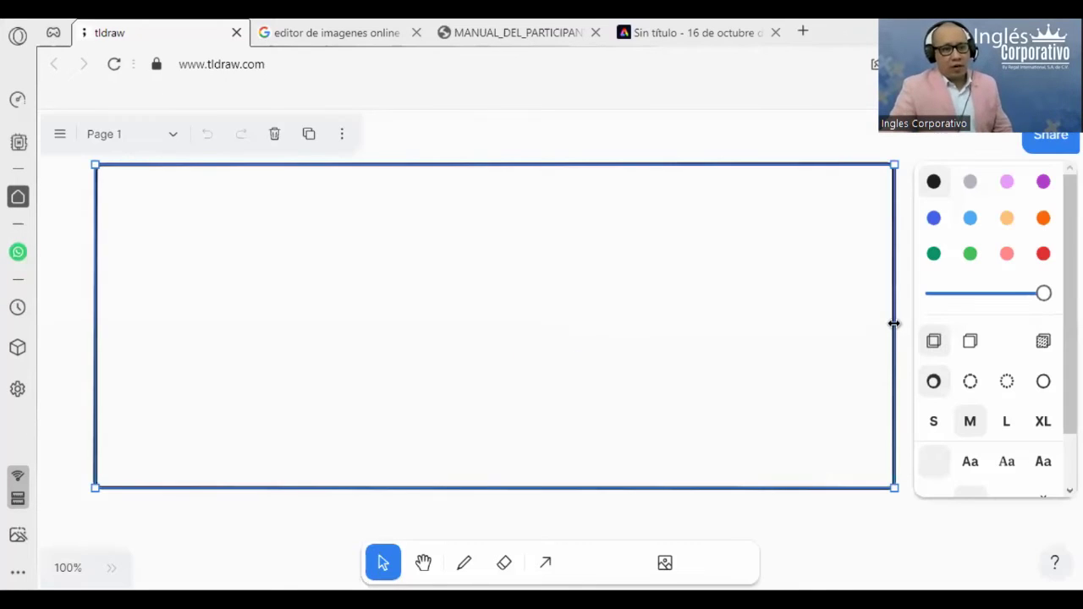
Reshape the wide rectangle into a tall portrait story frame centred on the canvas
{"action": "left_click_drag", "start_coordinate": [893, 323], "coordinate": [883, 324]}
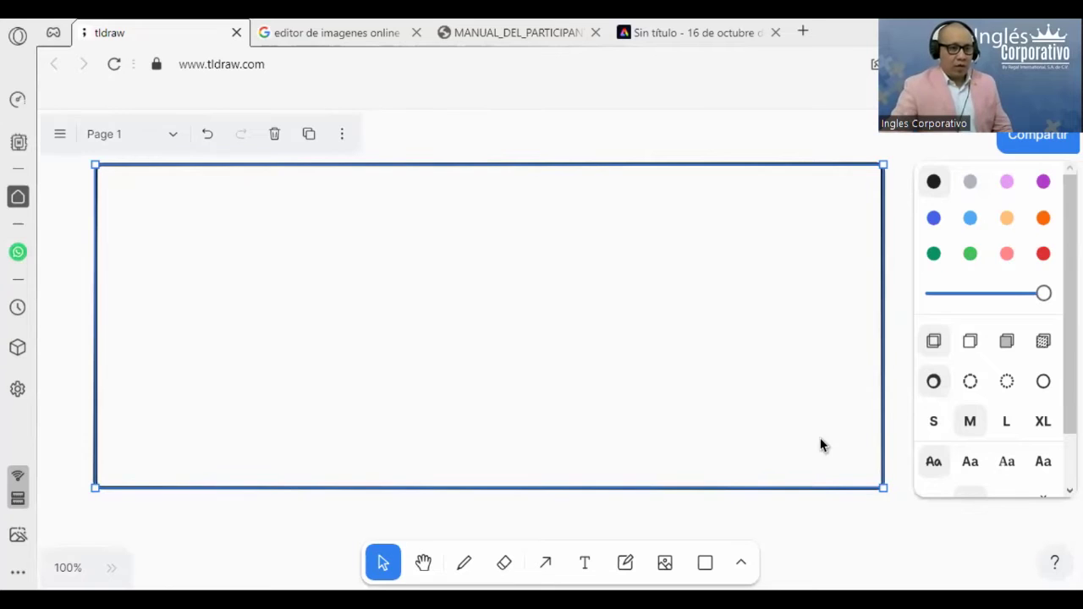
{"action": "left_click_drag", "start_coordinate": [808, 489], "coordinate": [807, 517]}
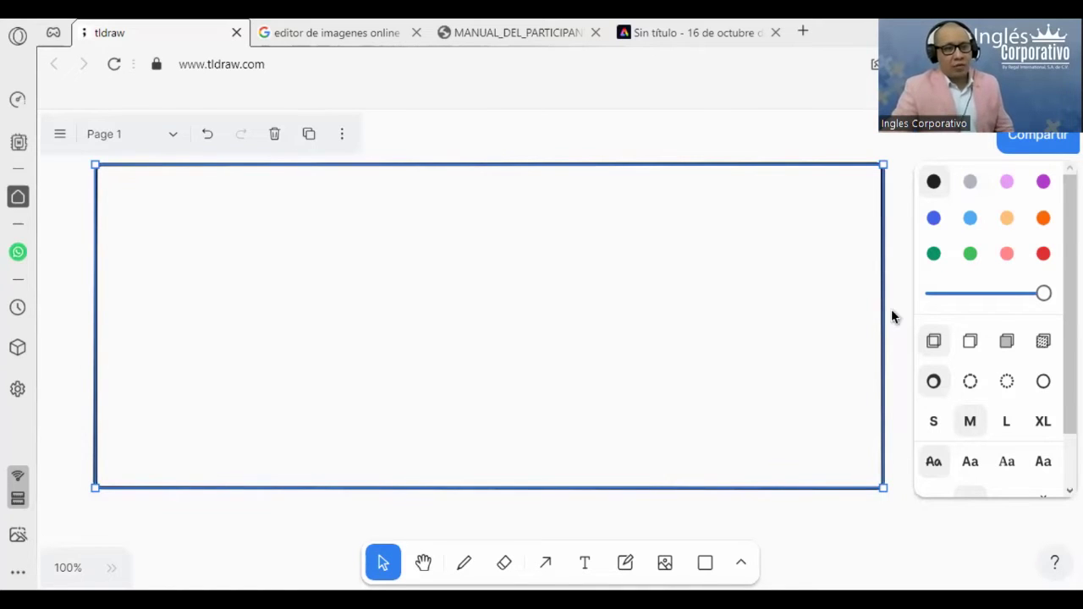
{"action": "left_click_drag", "start_coordinate": [884, 308], "coordinate": [381, 358]}
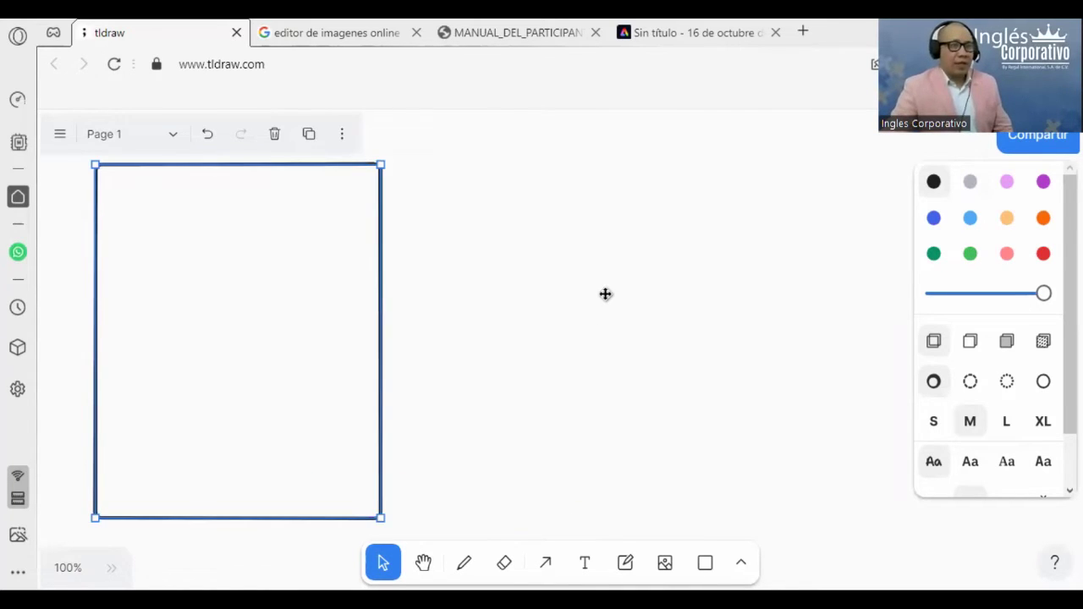
{"action": "left_click_drag", "start_coordinate": [674, 302], "coordinate": [706, 297]}
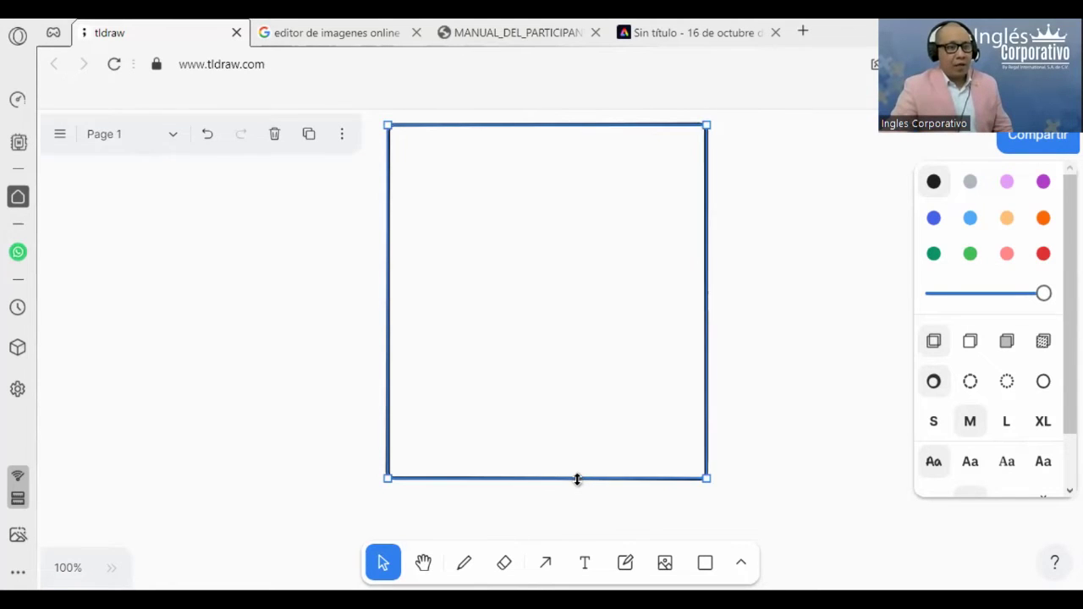
{"action": "left_click_drag", "start_coordinate": [577, 480], "coordinate": [564, 516]}
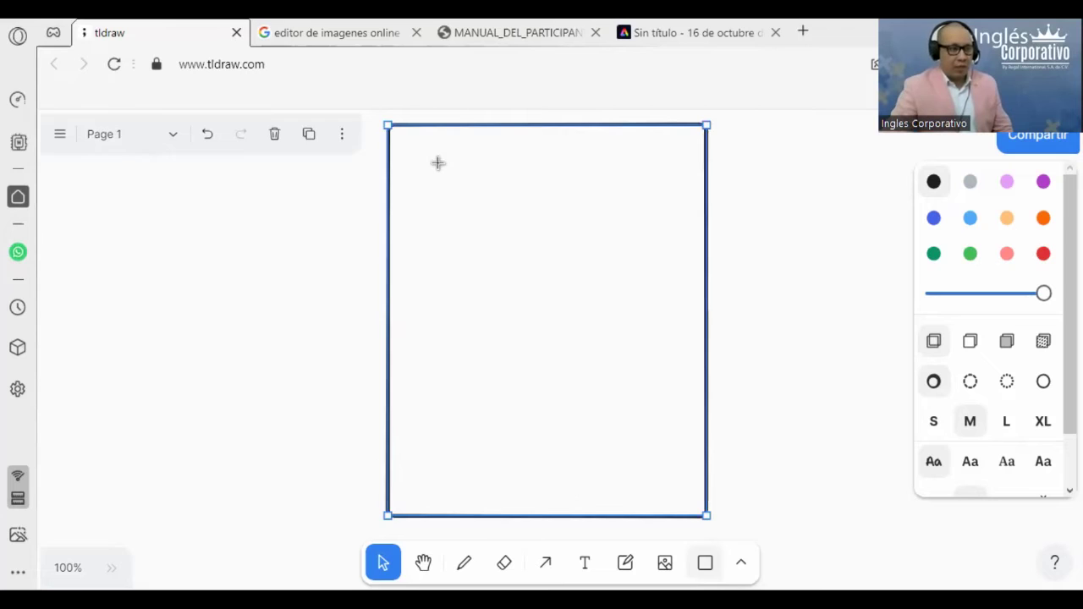
Draw a solid-filled blue rectangle across the top of the frame
{"action": "key", "text": "r"}
{"action": "left_click_drag", "start_coordinate": [418, 150], "coordinate": [652, 217]}
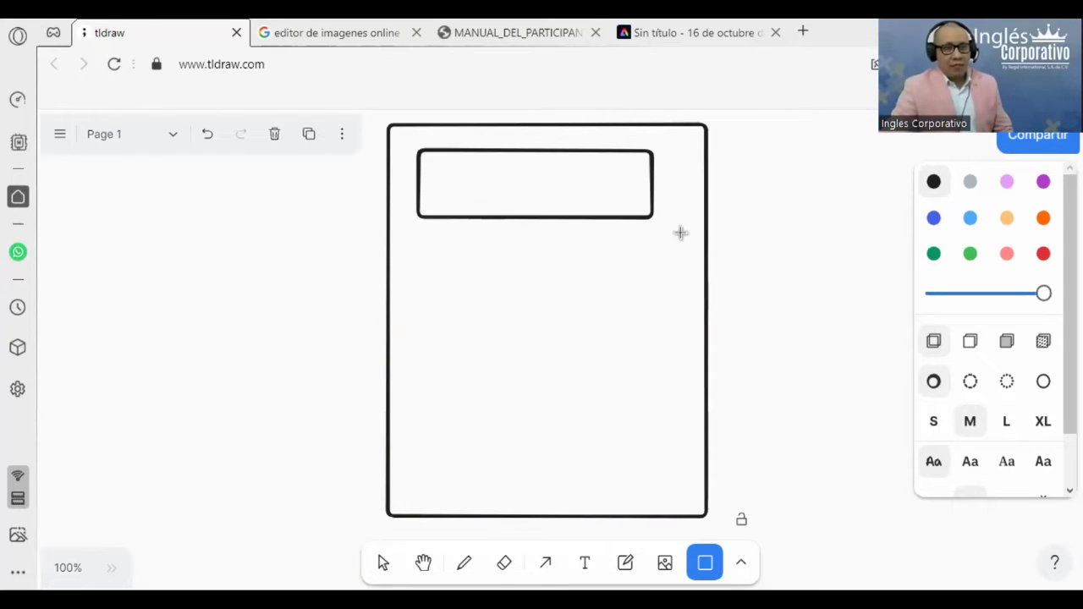
{"action": "key", "text": "v"}
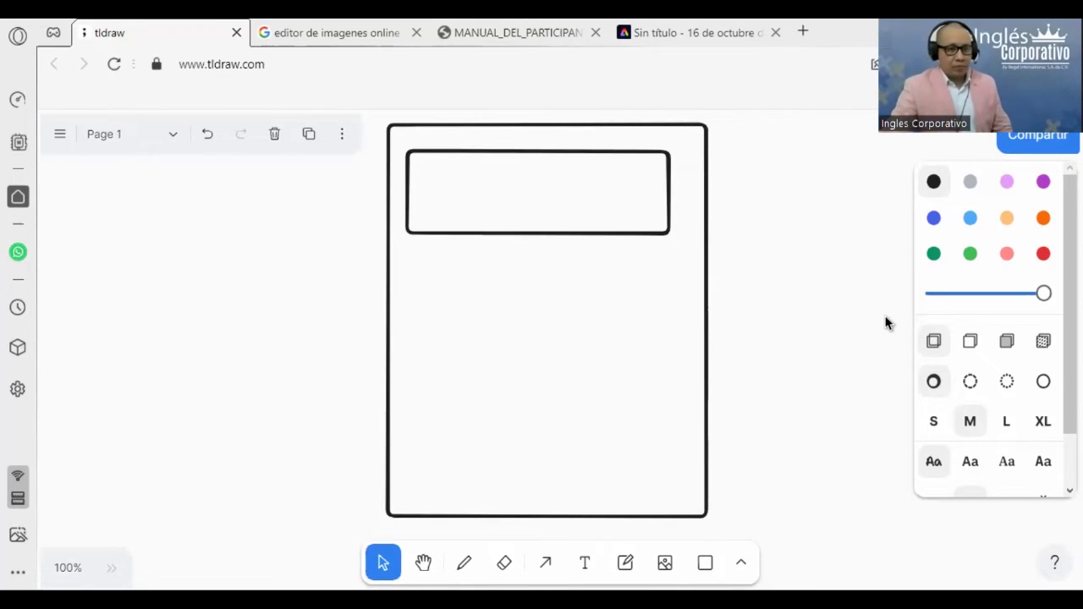
{"action": "left_click", "coordinate": [1006, 341]}
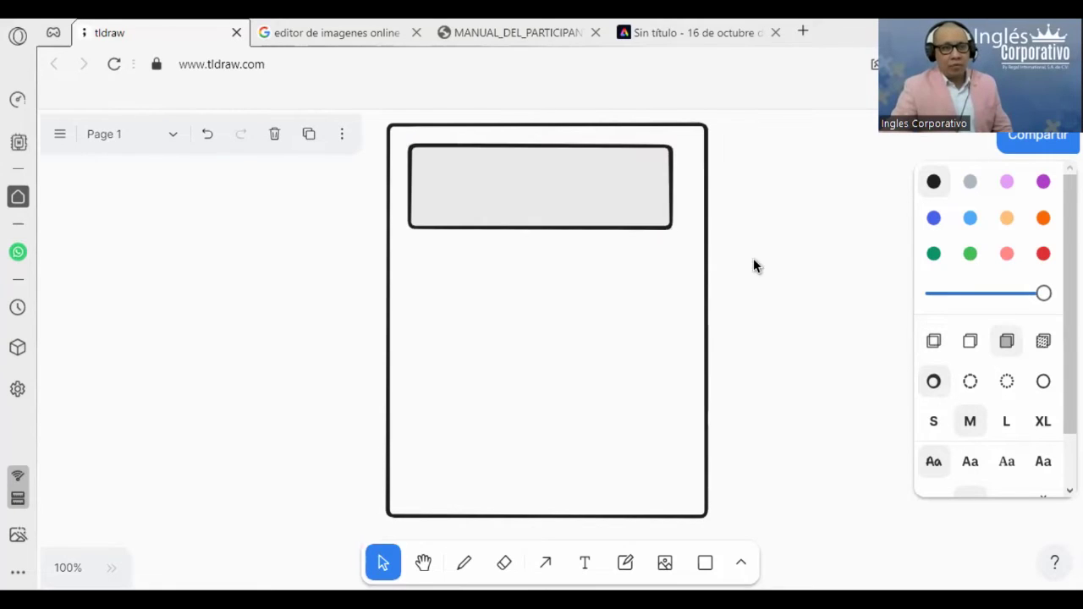
{"action": "left_click", "coordinate": [934, 219]}
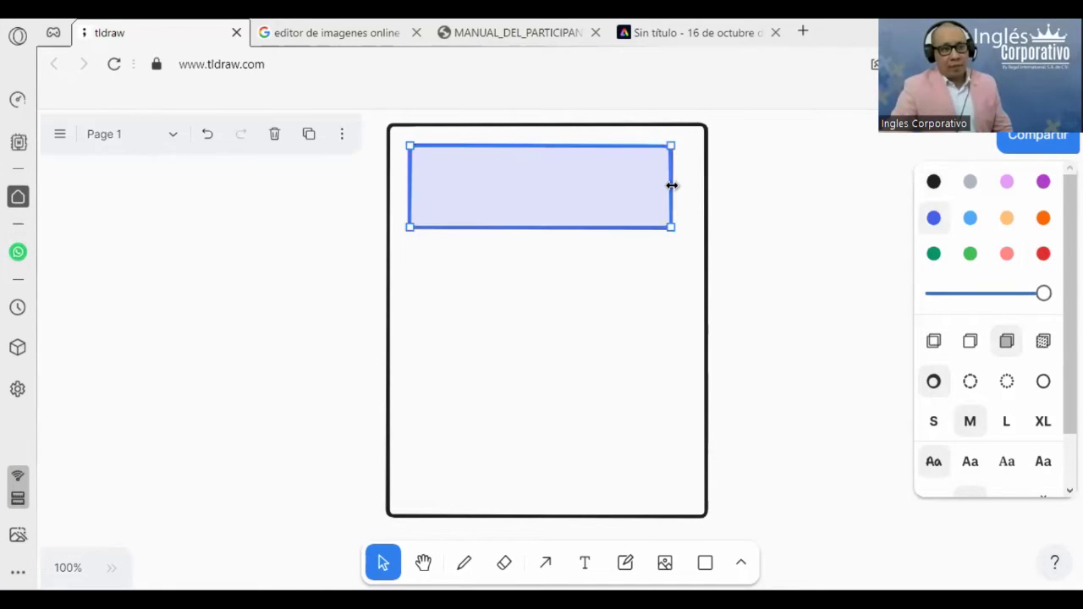
{"action": "mouse_move", "coordinate": [696, 184]}
{"action": "left_mouse_down"}
{"action": "mouse_move", "coordinate": [718, 183]}
{"action": "mouse_move", "coordinate": [678, 180]}
{"action": "left_mouse_up"}
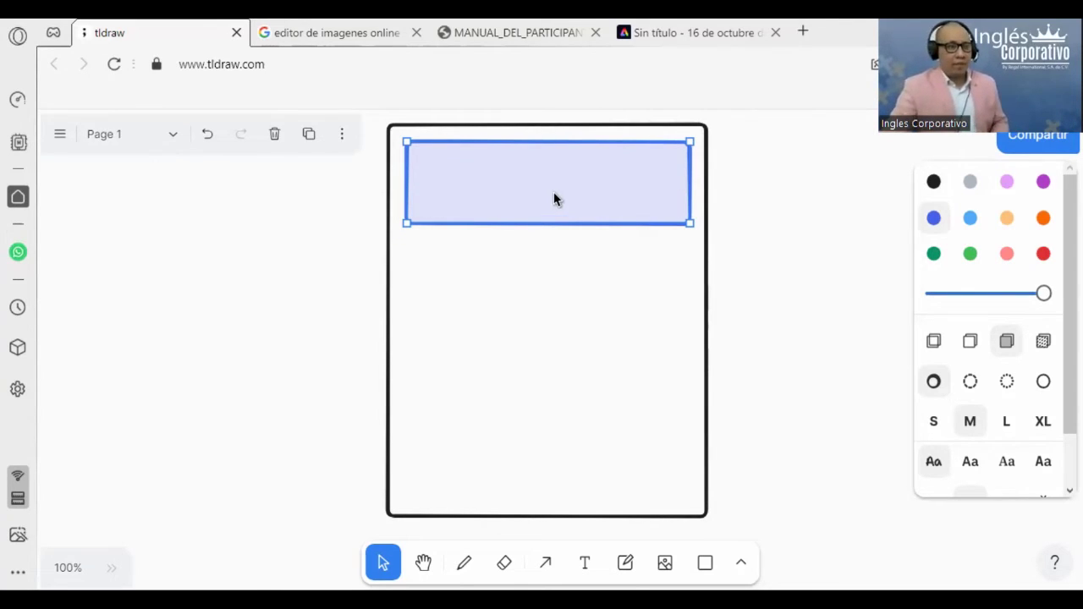
Position the blue header band and size the lower blue panel to match its width
{"action": "left_click_drag", "start_coordinate": [553, 198], "coordinate": [549, 189]}
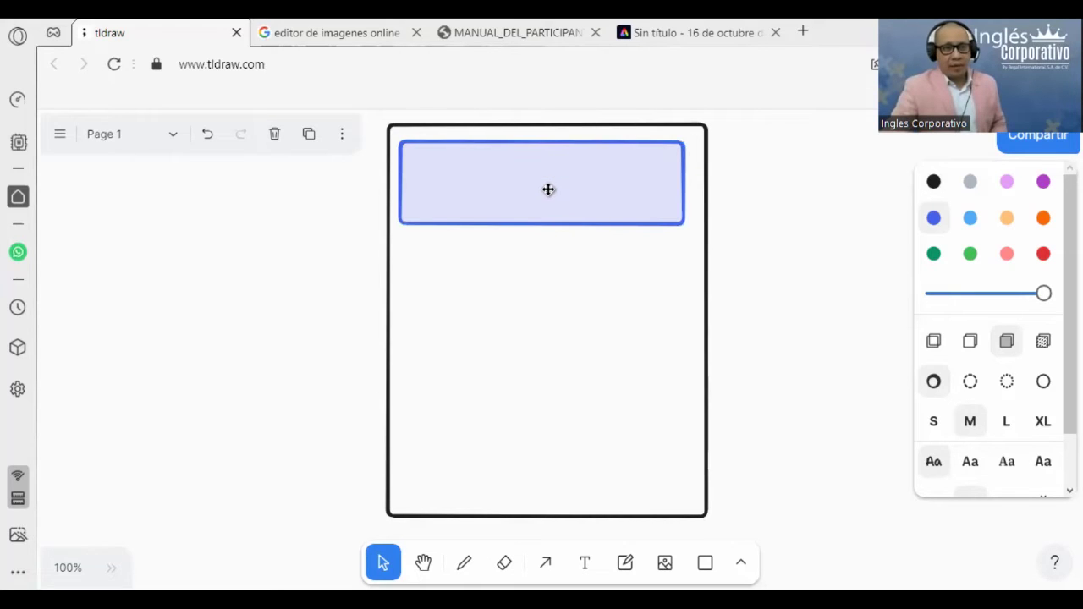
{"action": "left_click_drag", "start_coordinate": [548, 190], "coordinate": [553, 286]}
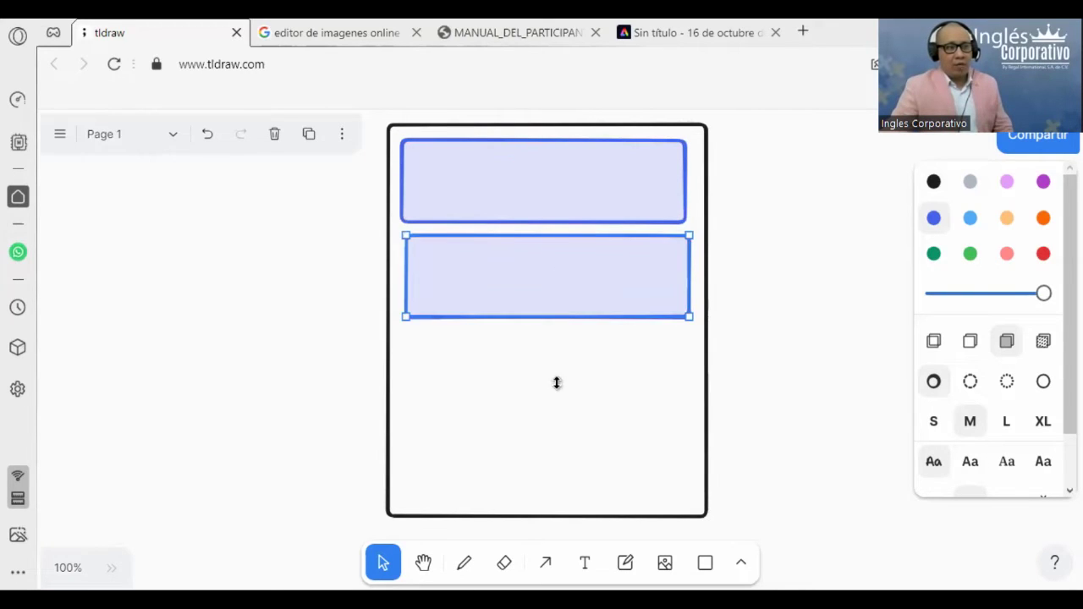
{"action": "left_click_drag", "start_coordinate": [557, 382], "coordinate": [560, 497]}
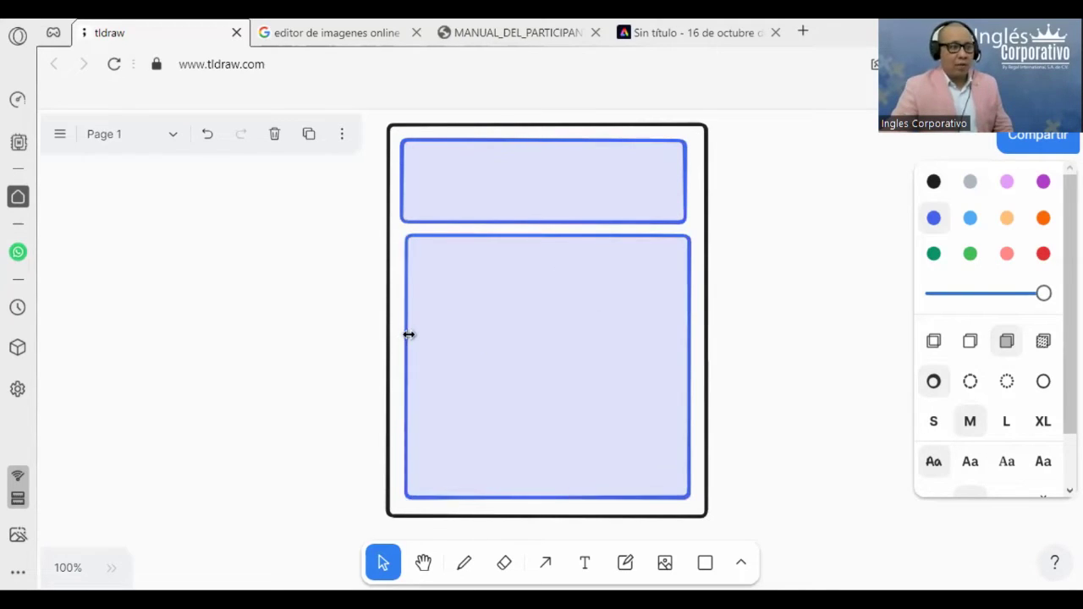
{"action": "left_click_drag", "start_coordinate": [405, 336], "coordinate": [400, 336]}
{"action": "left_click", "coordinate": [479, 177]}
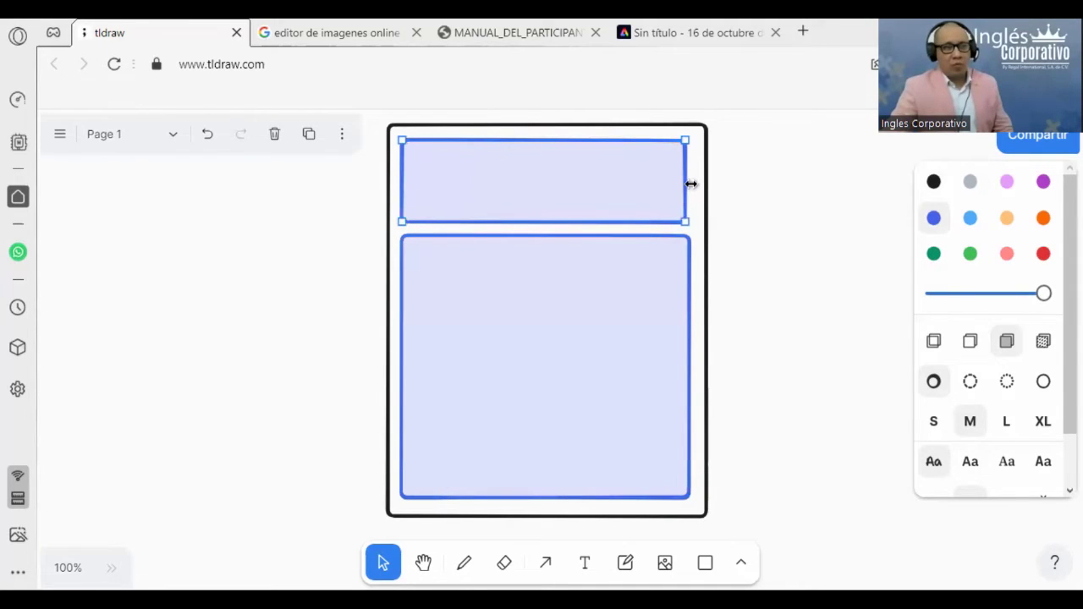
{"action": "left_click_drag", "start_coordinate": [691, 183], "coordinate": [696, 184]}
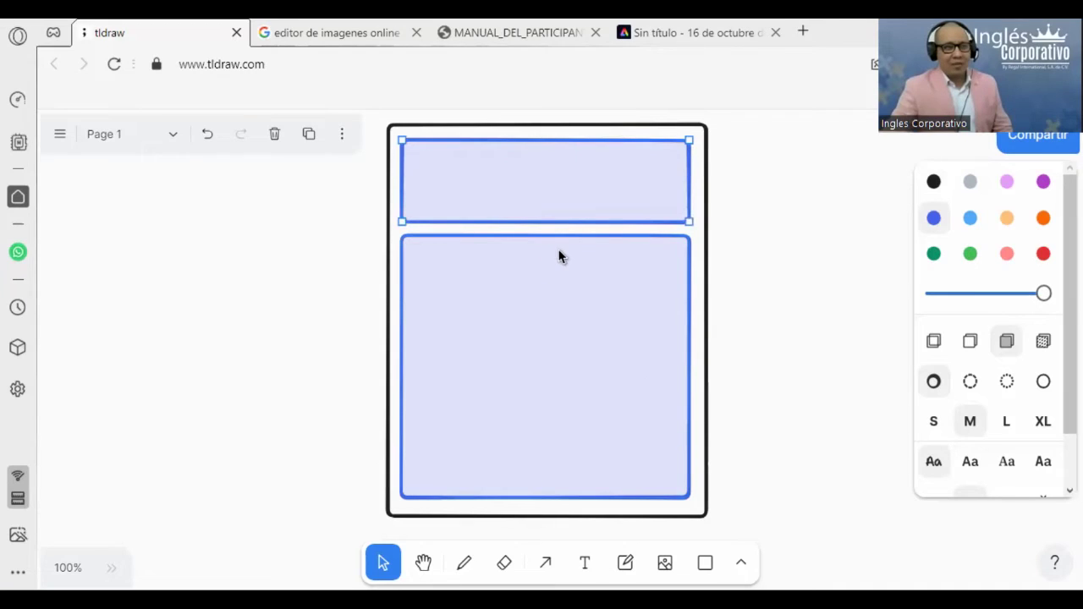
{"action": "left_click", "coordinate": [596, 497]}
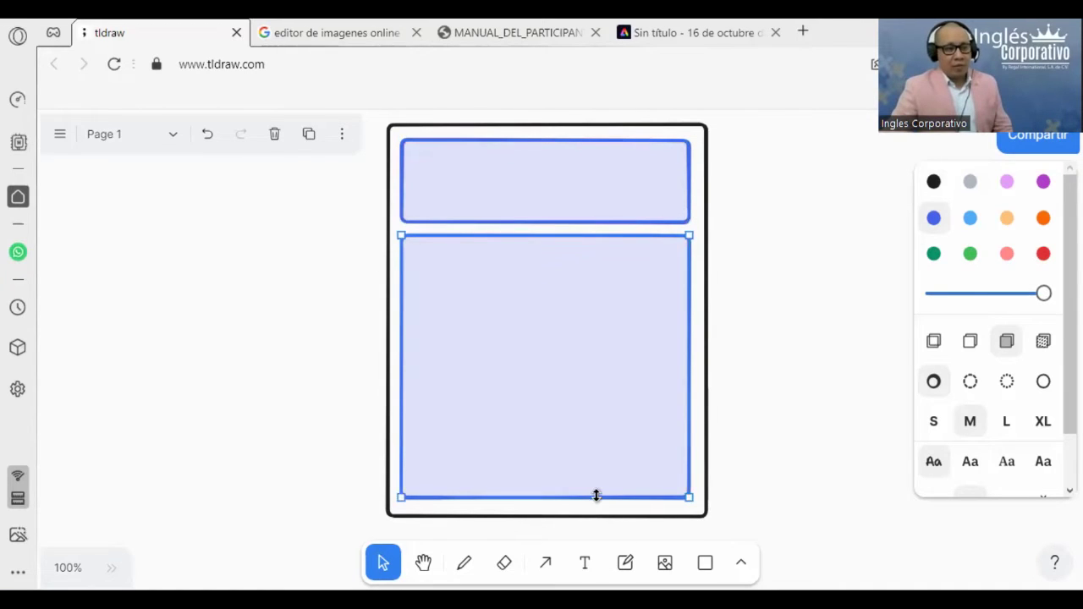
{"action": "left_click_drag", "start_coordinate": [596, 496], "coordinate": [602, 366]}
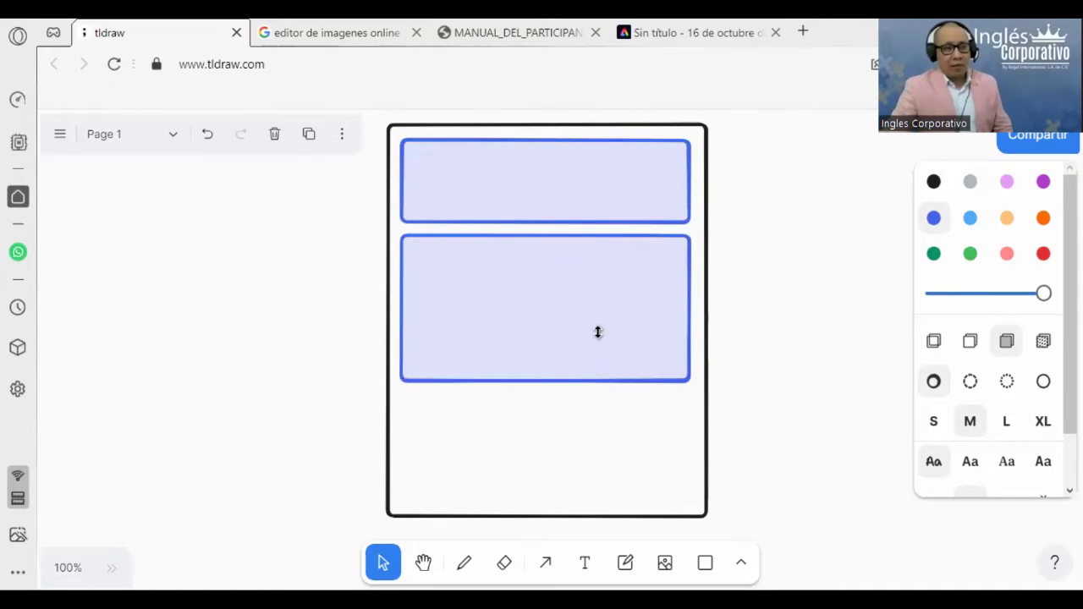
Add the title 'AGUACATE' in the header box and scale it up
{"action": "left_click", "coordinate": [568, 192]}
{"action": "key", "text": "Return"}
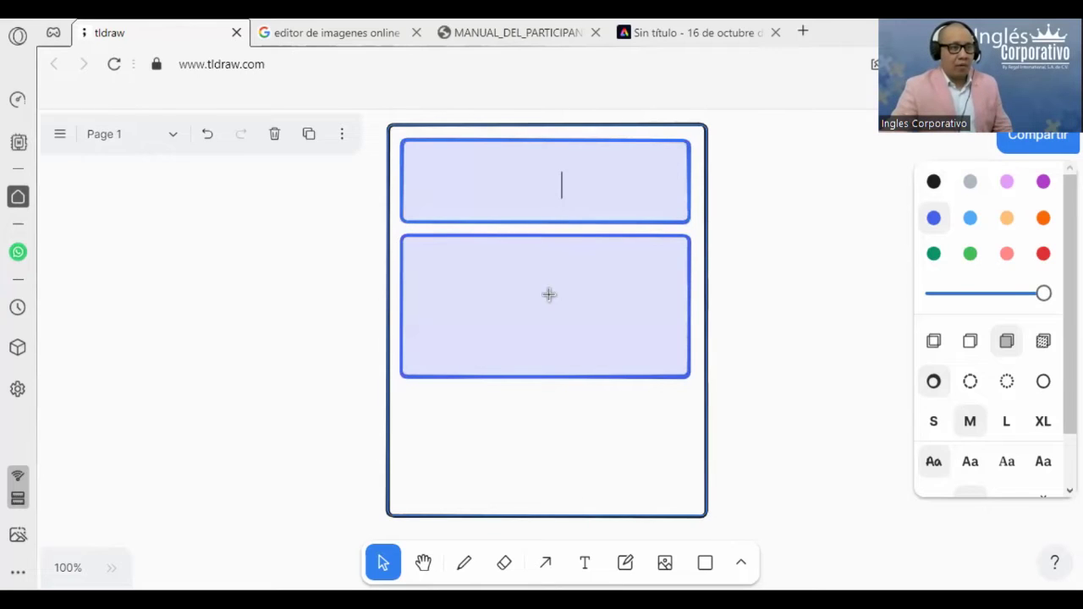
{"action": "key", "text": "t"}
{"action": "left_click", "coordinate": [579, 170]}
{"action": "type", "text": "AGUAC"}
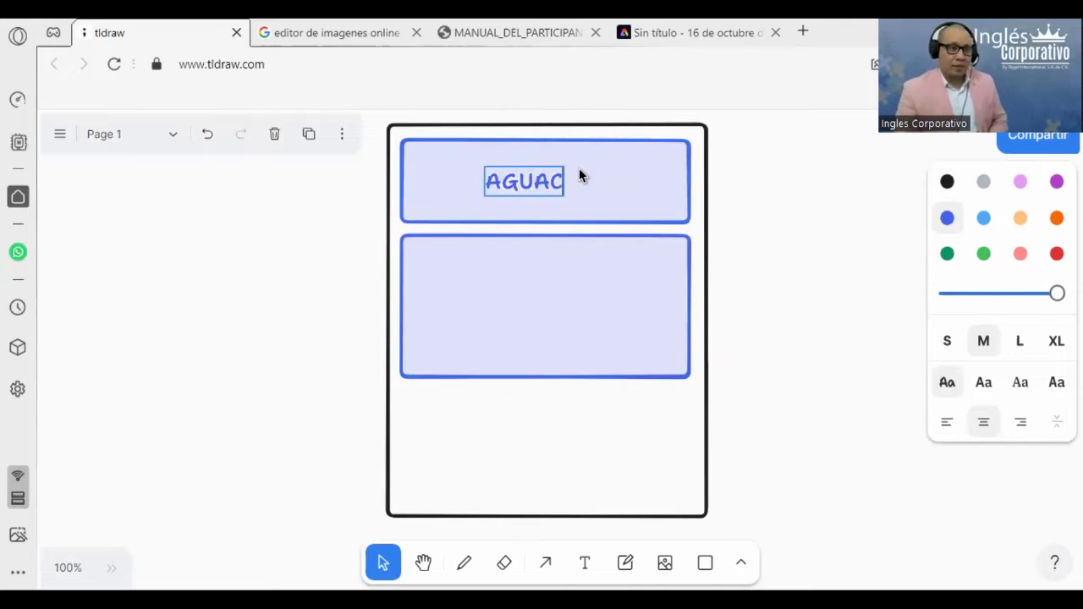
{"action": "type", "text": "ATE"}
{"action": "key", "text": "Escape"}
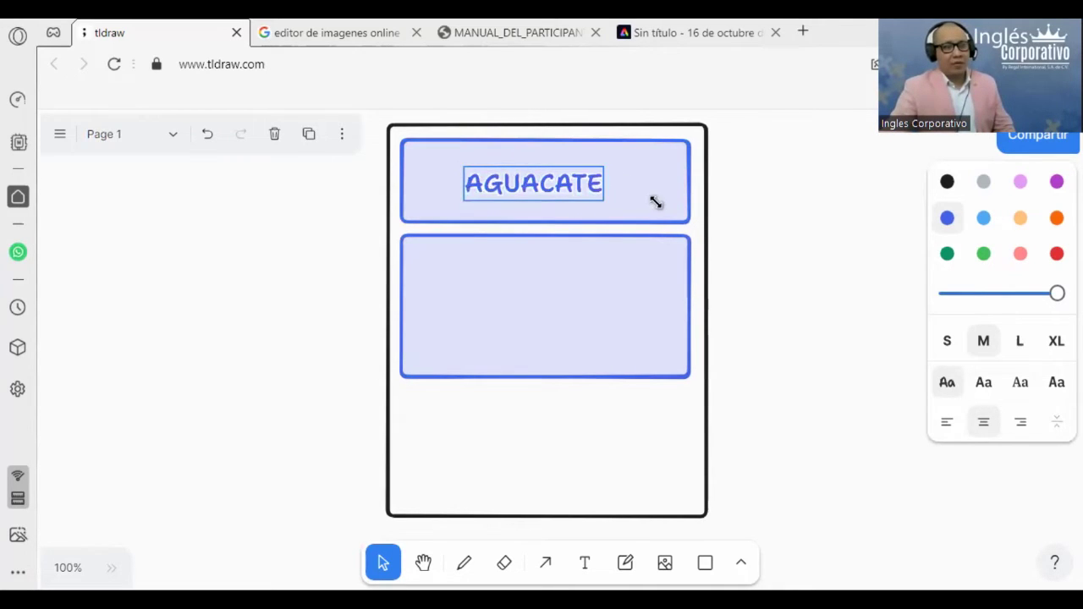
{"action": "left_click_drag", "start_coordinate": [584, 197], "coordinate": [655, 212]}
{"action": "key", "text": "Escape"}
{"action": "left_click", "coordinate": [616, 189]}
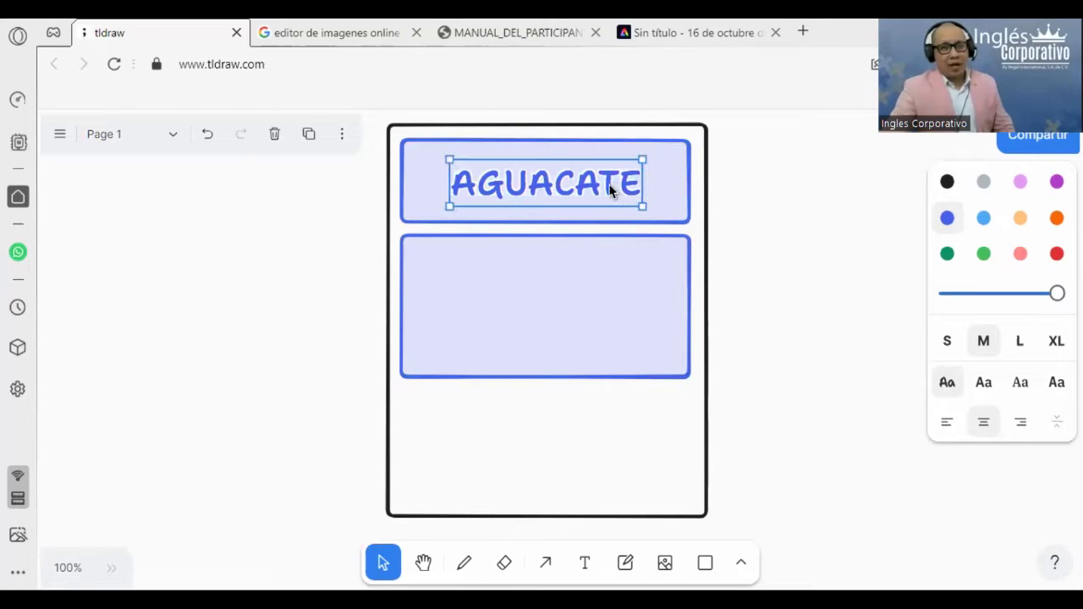
Duplicate the middle box with Ctrl+D and resize the copy into a bottom section
{"action": "left_click", "coordinate": [579, 367]}
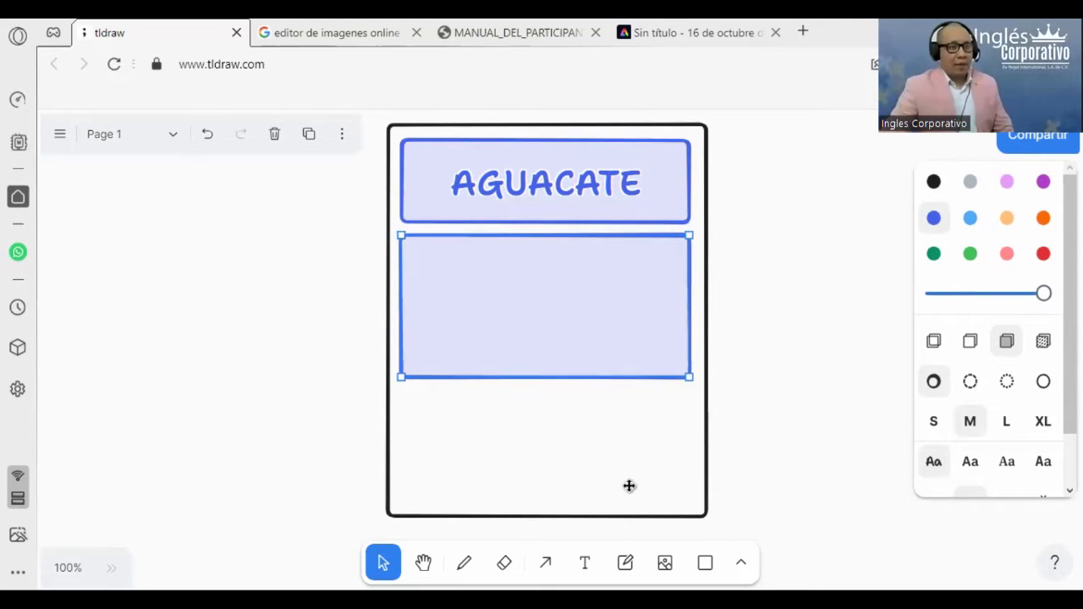
{"action": "key", "text": "ctrl+d"}
{"action": "left_click", "coordinate": [568, 381]}
{"action": "mouse_move", "coordinate": [564, 369]}
{"action": "left_mouse_down"}
{"action": "mouse_move", "coordinate": [565, 433]}
{"action": "mouse_move", "coordinate": [567, 386]}
{"action": "left_mouse_up"}
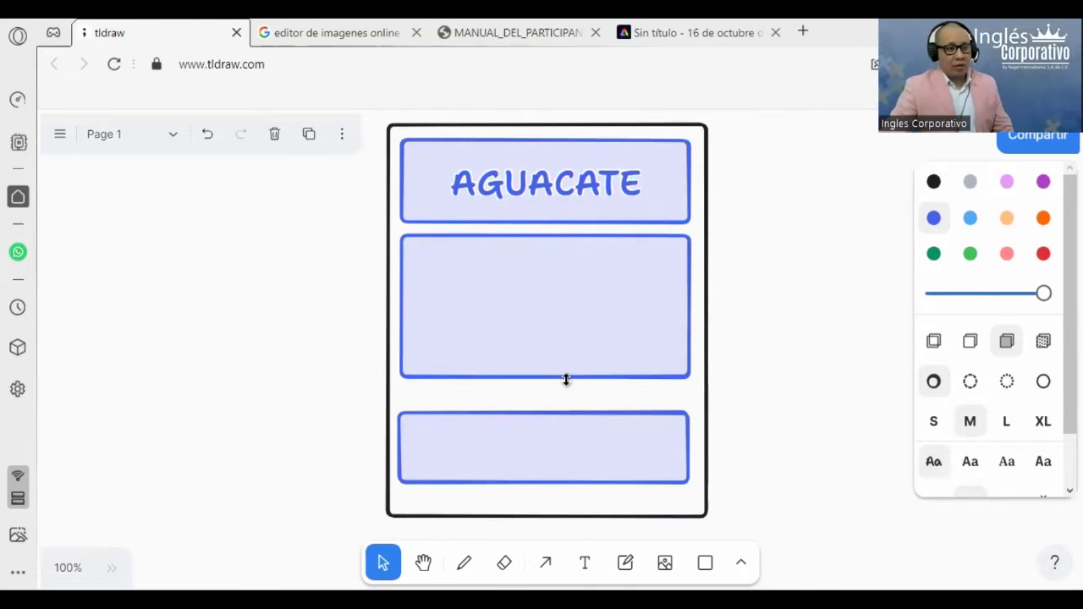
{"action": "left_click", "coordinate": [570, 480]}
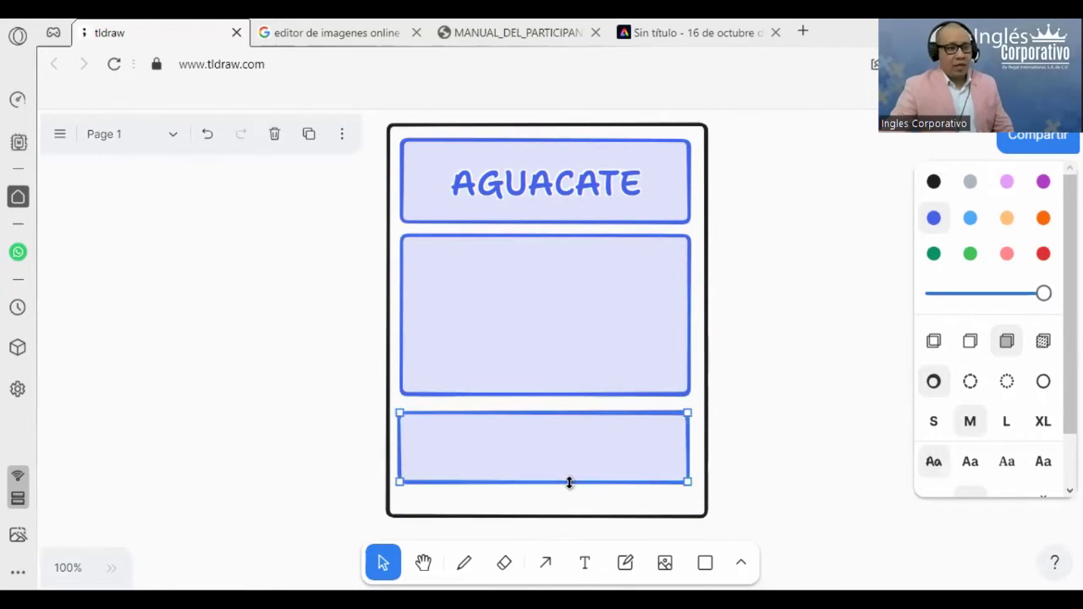
{"action": "mouse_move", "coordinate": [569, 482]}
{"action": "left_mouse_down"}
{"action": "mouse_move", "coordinate": [584, 504]}
{"action": "mouse_move", "coordinate": [596, 473]}
{"action": "left_mouse_up"}
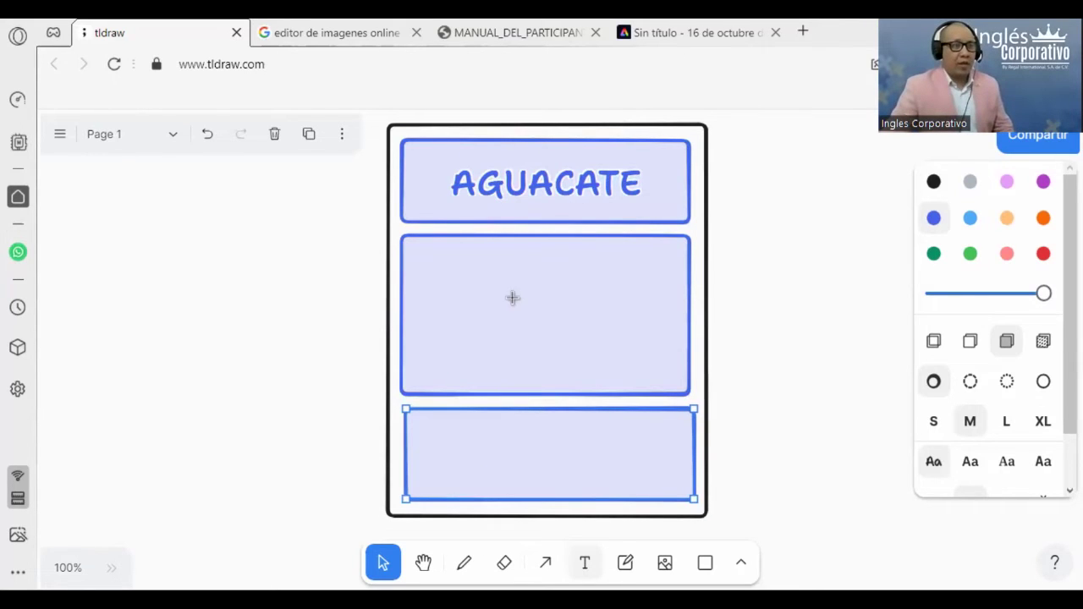
{"action": "key", "text": "d"}
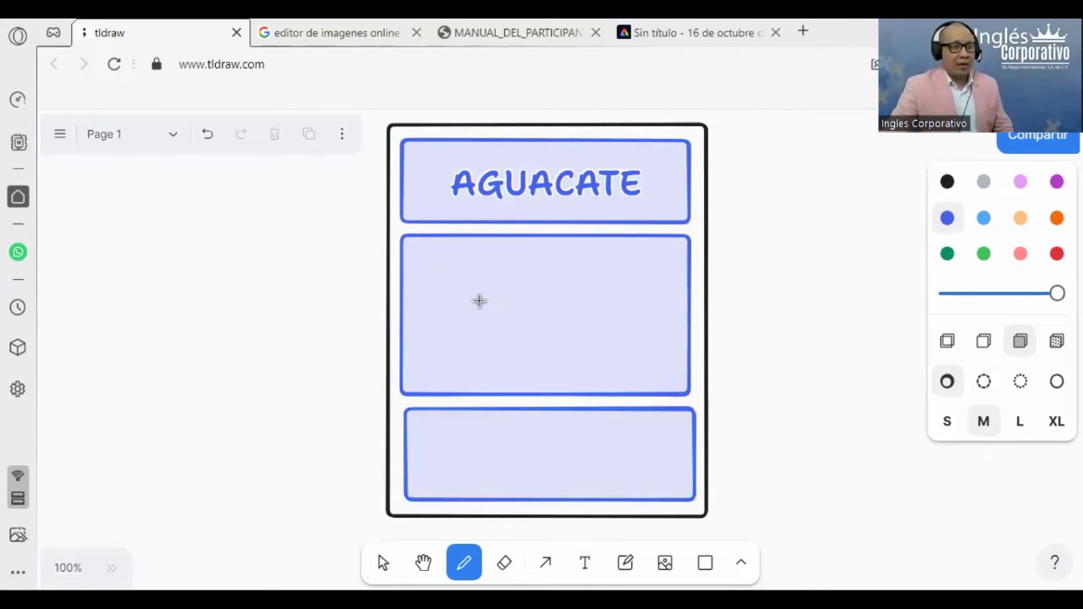
Freehand three overlapping avocado loops on a base line; begin 'WhatsApp' in the bottom box
{"action": "left_click_drag", "start_coordinate": [469, 358], "coordinate": [523, 278]}
{"action": "mouse_move", "coordinate": [476, 355]}
{"action": "left_mouse_down"}
{"action": "mouse_move", "coordinate": [522, 280]}
{"action": "mouse_move", "coordinate": [575, 288]}
{"action": "left_mouse_up"}
{"action": "mouse_move", "coordinate": [571, 339]}
{"action": "left_mouse_down"}
{"action": "mouse_move", "coordinate": [503, 362]}
{"action": "mouse_move", "coordinate": [533, 301]}
{"action": "mouse_move", "coordinate": [565, 279]}
{"action": "left_mouse_up"}
{"action": "left_click_drag", "start_coordinate": [553, 347], "coordinate": [593, 320]}
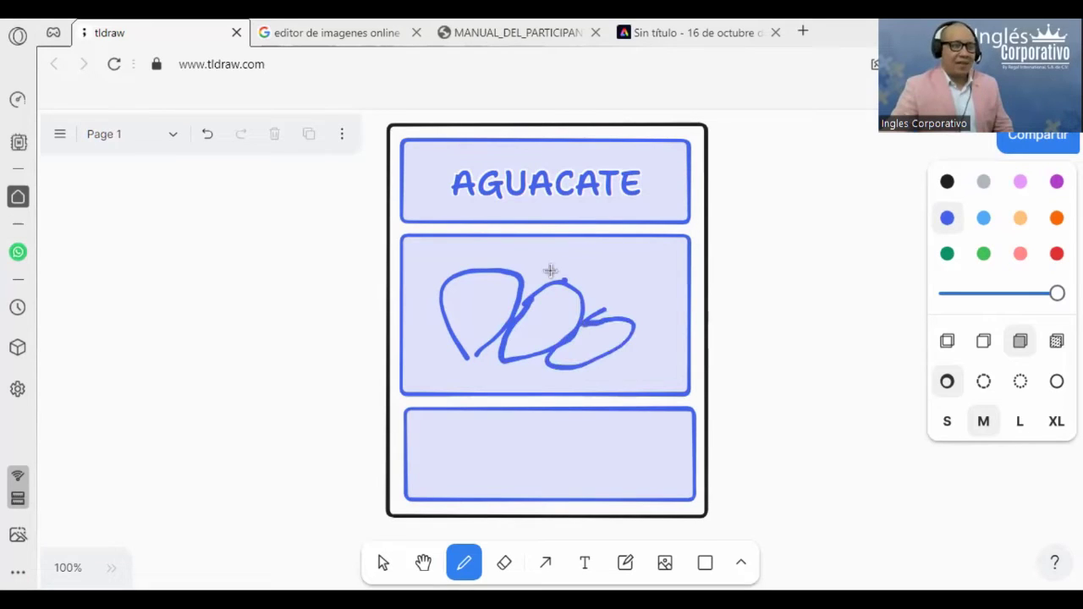
{"action": "mouse_move", "coordinate": [443, 373]}
{"action": "left_mouse_down"}
{"action": "mouse_move", "coordinate": [640, 360]}
{"action": "mouse_move", "coordinate": [675, 370]}
{"action": "left_mouse_up"}
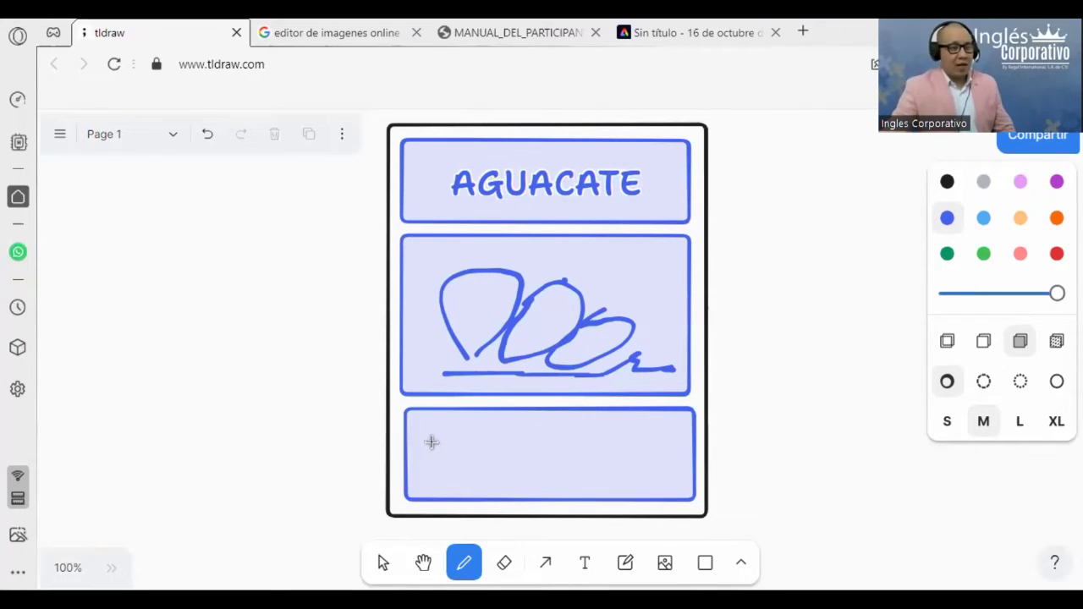
{"action": "mouse_move", "coordinate": [422, 430]}
{"action": "left_mouse_down"}
{"action": "mouse_move", "coordinate": [470, 446]}
{"action": "mouse_move", "coordinate": [547, 423]}
{"action": "mouse_move", "coordinate": [524, 440]}
{"action": "left_mouse_up"}
Handwrite the contact number under WhatsApp, then bring up the participant manual PDF
{"action": "mouse_move", "coordinate": [441, 464]}
{"action": "left_mouse_down"}
{"action": "mouse_move", "coordinate": [455, 481]}
{"action": "mouse_move", "coordinate": [530, 473]}
{"action": "mouse_move", "coordinate": [549, 484]}
{"action": "mouse_move", "coordinate": [587, 463]}
{"action": "mouse_move", "coordinate": [585, 484]}
{"action": "mouse_move", "coordinate": [605, 481]}
{"action": "left_mouse_up"}
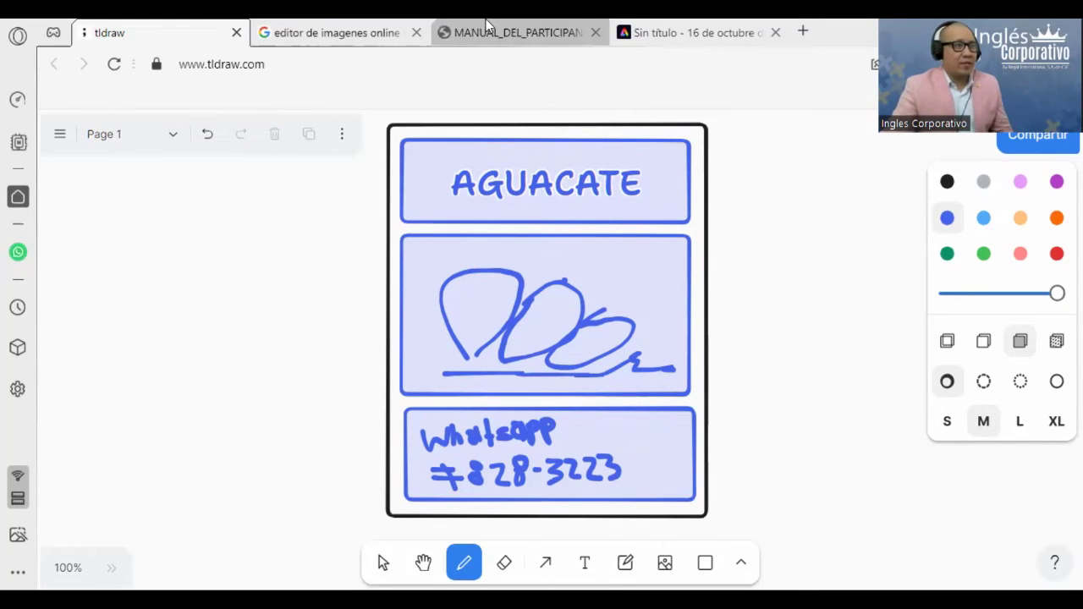
{"action": "left_click", "coordinate": [508, 33]}
Scroll to Unidad 2, highlight 'Importancia de la Calidad Visual', then return to Google
{"action": "scroll", "coordinate": [345, 376], "scroll_direction": "down", "scroll_amount": 1}
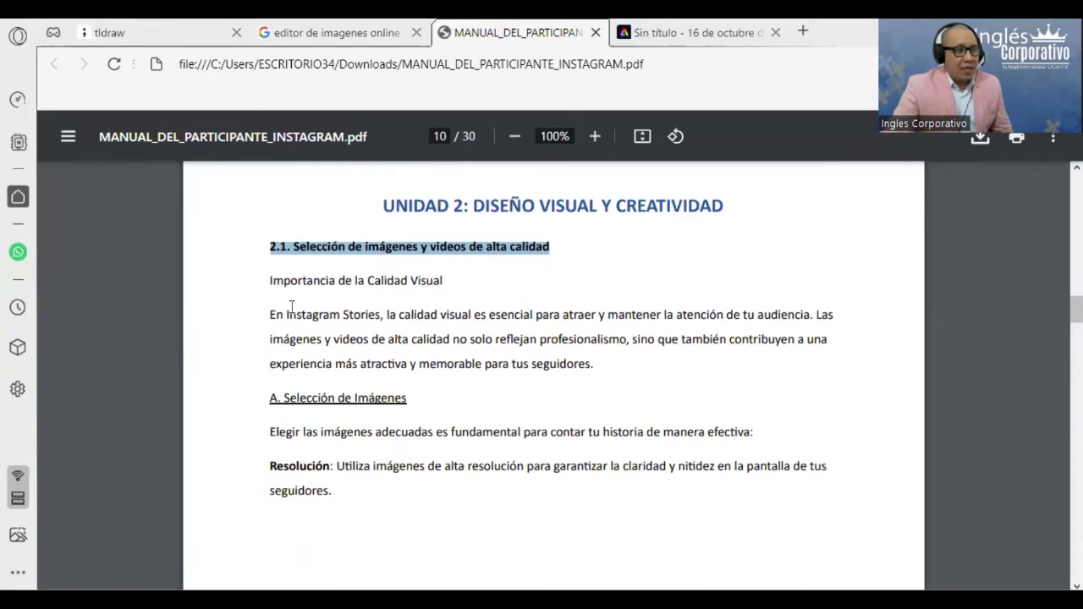
{"action": "left_click_drag", "start_coordinate": [271, 281], "coordinate": [476, 279]}
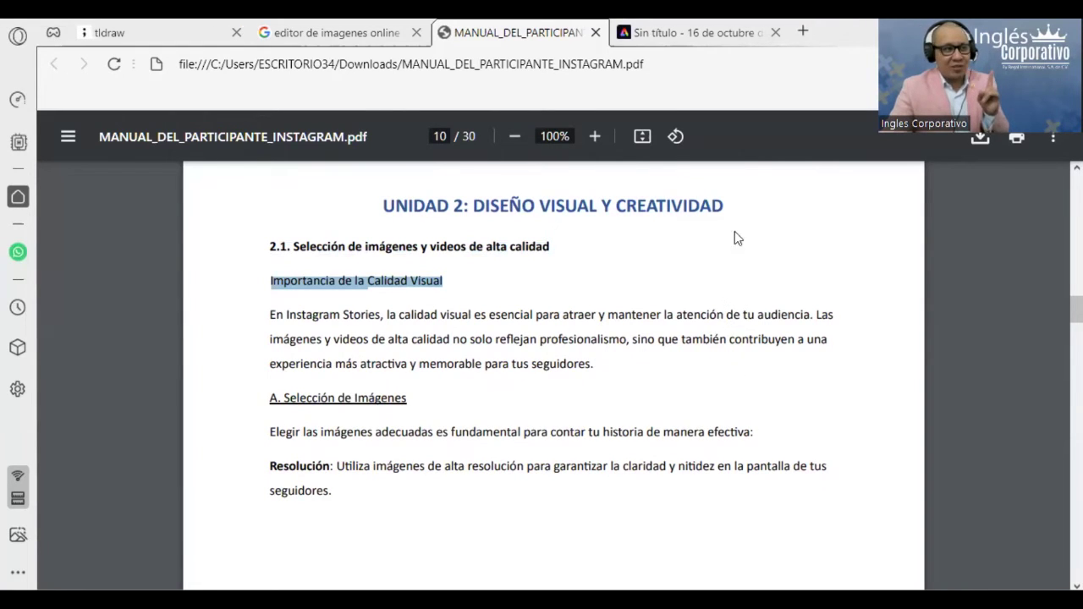
{"action": "left_click", "coordinate": [365, 27]}
Search Google for 'imágenes libres de derechos de autor' using the corrected accented spelling
{"action": "scroll", "coordinate": [435, 145], "scroll_direction": "up", "scroll_amount": 5}
{"action": "key", "text": "ctrl+a"}
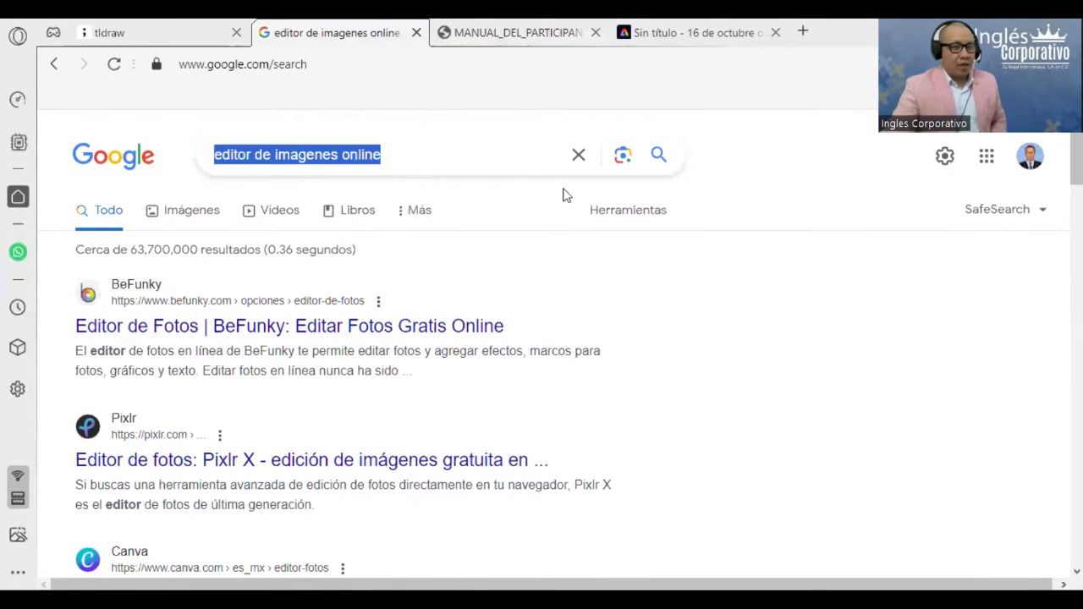
{"action": "type", "text": "image"}
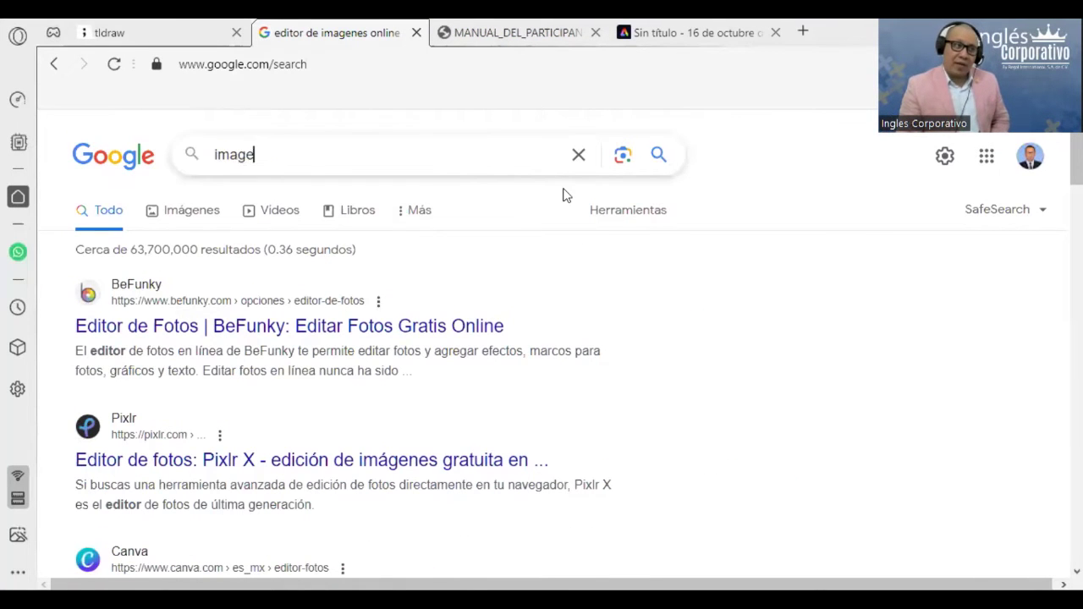
{"action": "type", "text": "nesde"}
{"action": "key", "text": "BackSpace"}
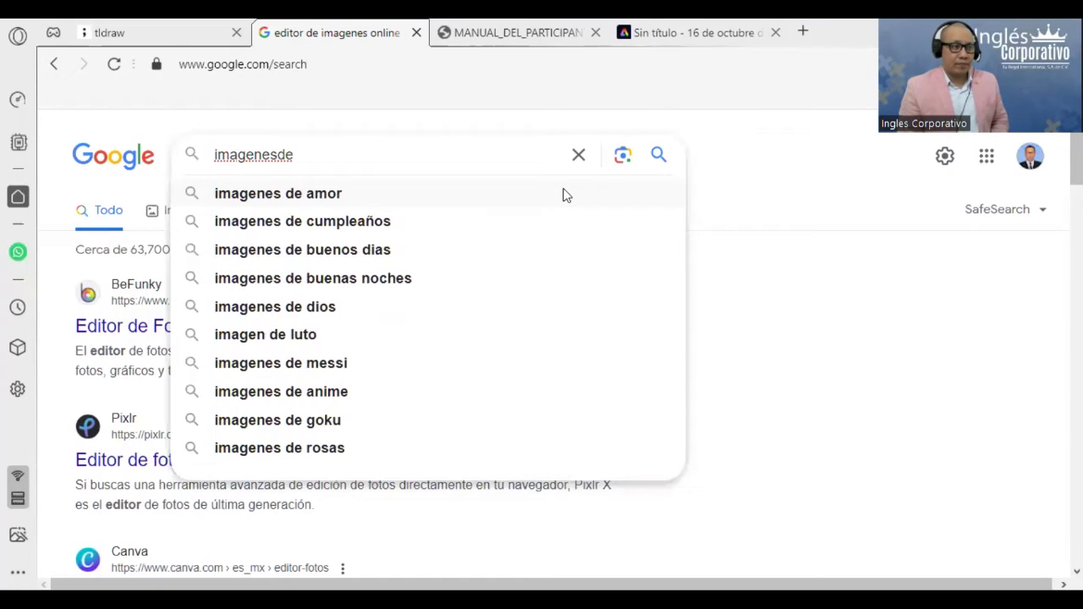
{"action": "key", "text": "BackSpace"}
{"action": "key", "text": "BackSpace"}
{"action": "key", "text": "BackSpace"}
{"action": "type", "text": "libres de derechos de"}
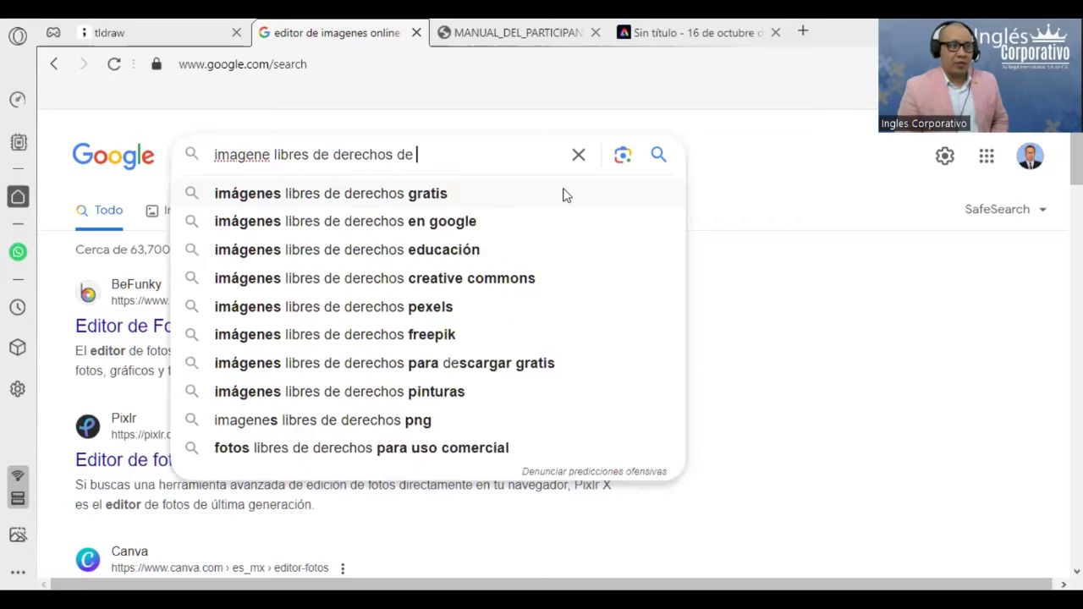
{"action": "type", "text": " autor"}
{"action": "key", "text": "Return"}
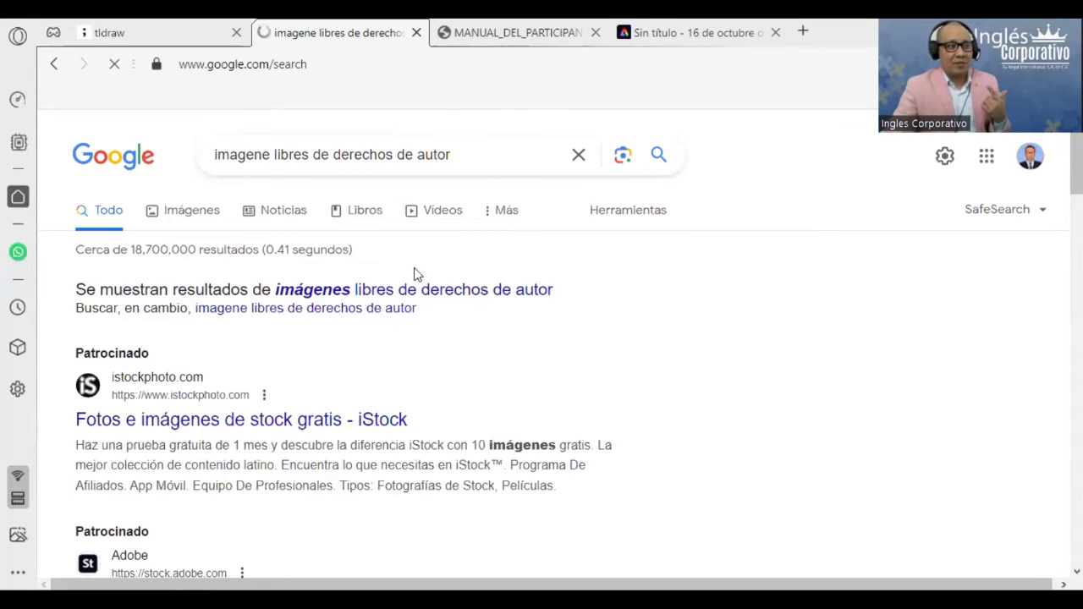
{"action": "left_click", "coordinate": [432, 291]}
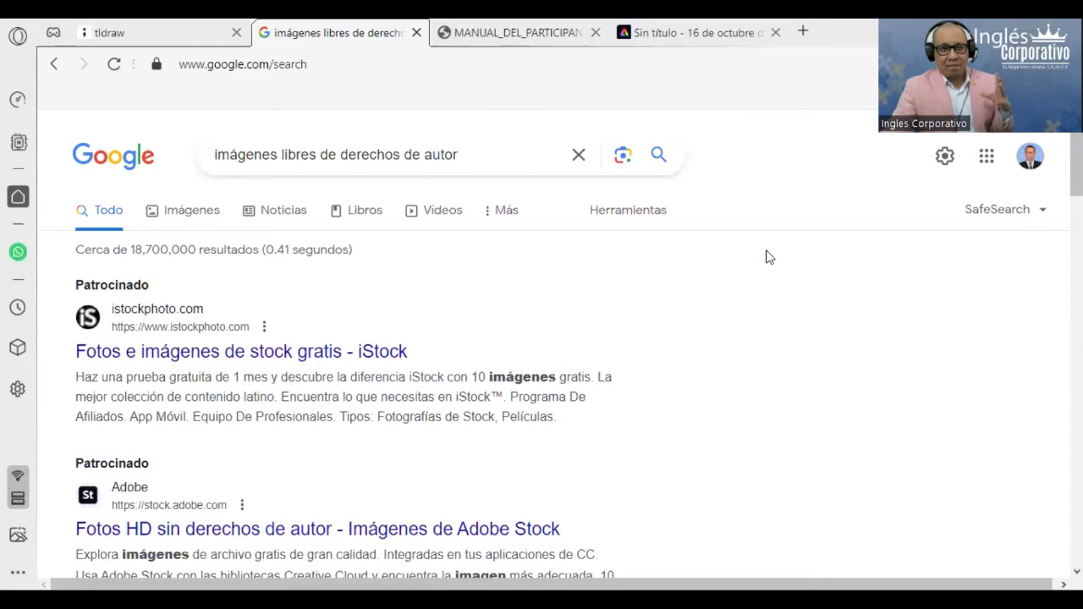
Browse the Unsplash, Pexels and Pixabay results and open the Pexels link
{"action": "scroll", "coordinate": [766, 275], "scroll_direction": "down", "scroll_amount": 1}
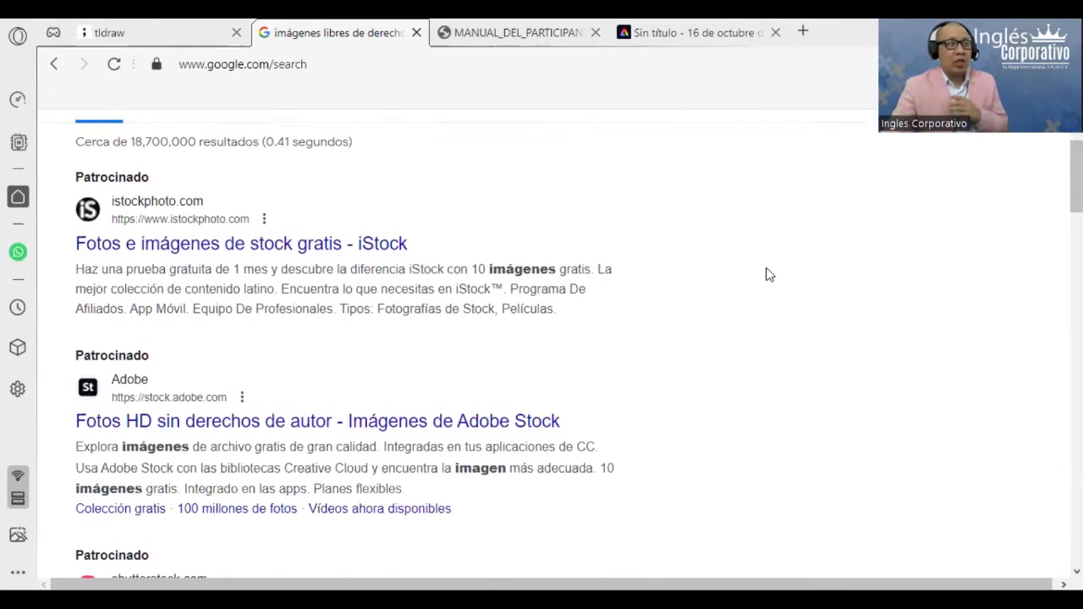
{"action": "scroll", "coordinate": [760, 284], "scroll_direction": "down", "scroll_amount": 4}
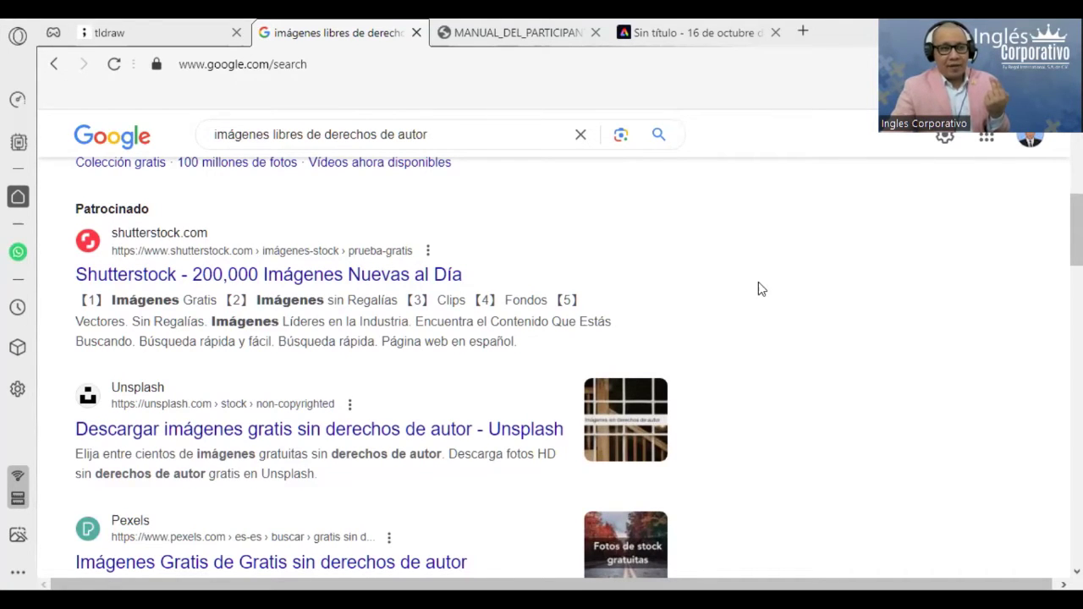
{"action": "scroll", "coordinate": [706, 328], "scroll_direction": "down", "scroll_amount": 5}
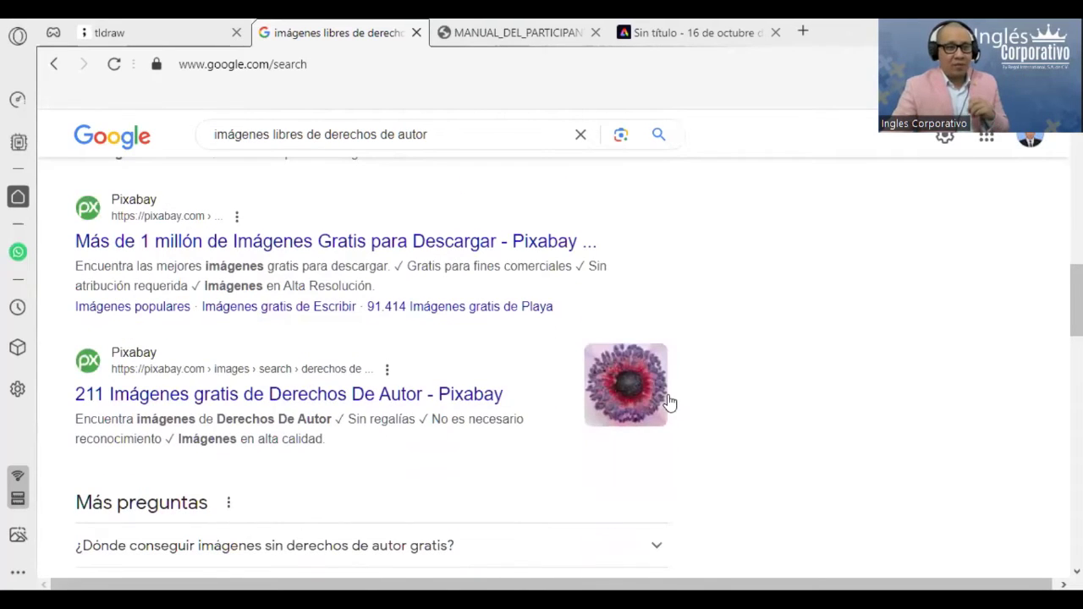
{"action": "scroll", "coordinate": [450, 370], "scroll_direction": "up", "scroll_amount": 5}
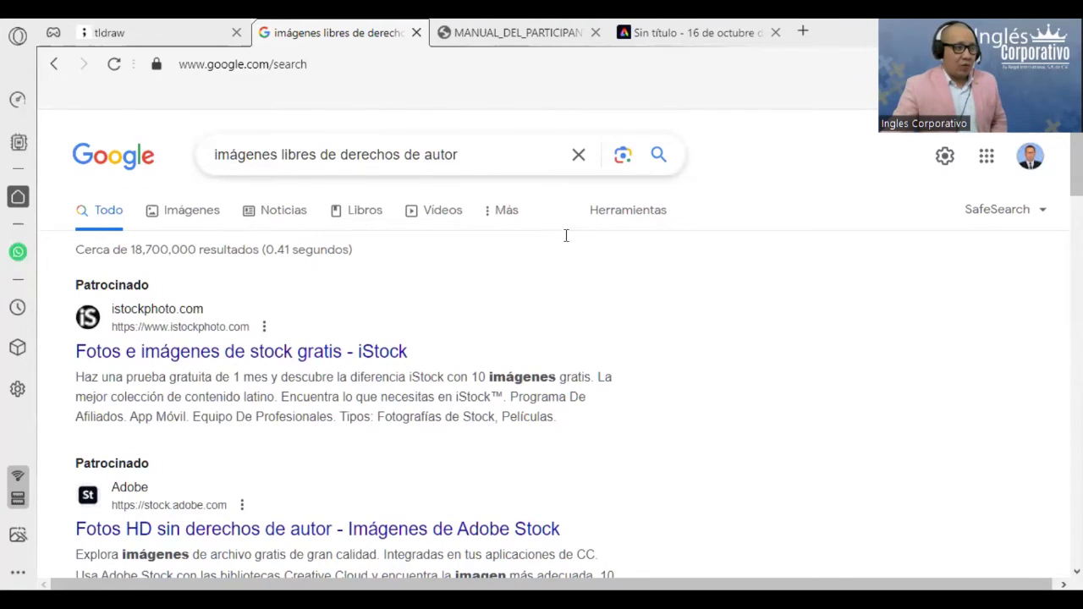
{"action": "scroll", "coordinate": [566, 239], "scroll_direction": "down", "scroll_amount": 3}
{"action": "scroll", "coordinate": [566, 241], "scroll_direction": "down", "scroll_amount": 3}
{"action": "scroll", "coordinate": [566, 242], "scroll_direction": "down", "scroll_amount": 3}
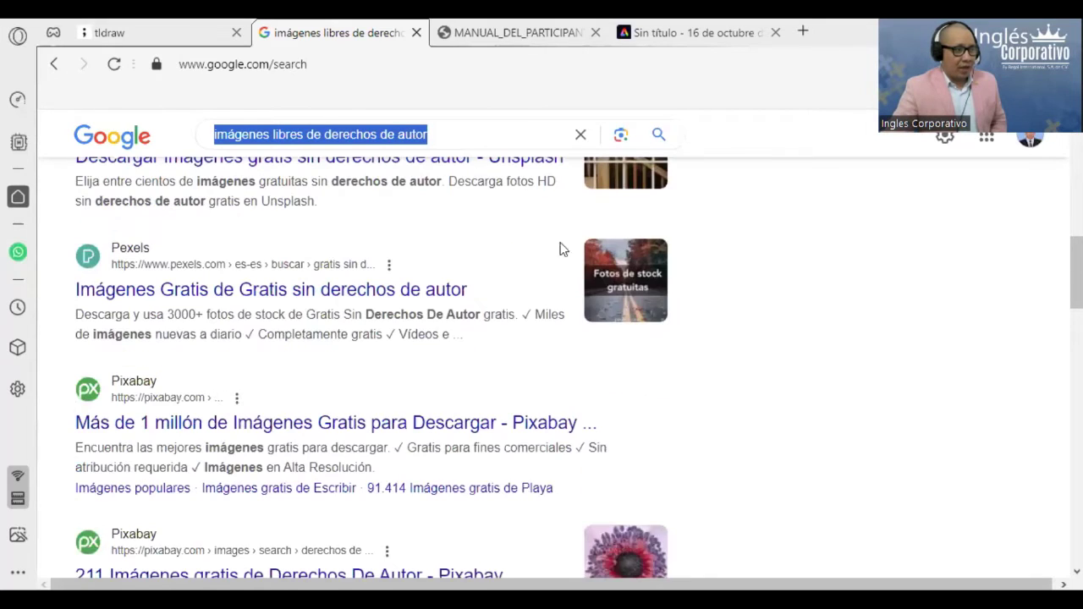
{"action": "left_click", "coordinate": [193, 305]}
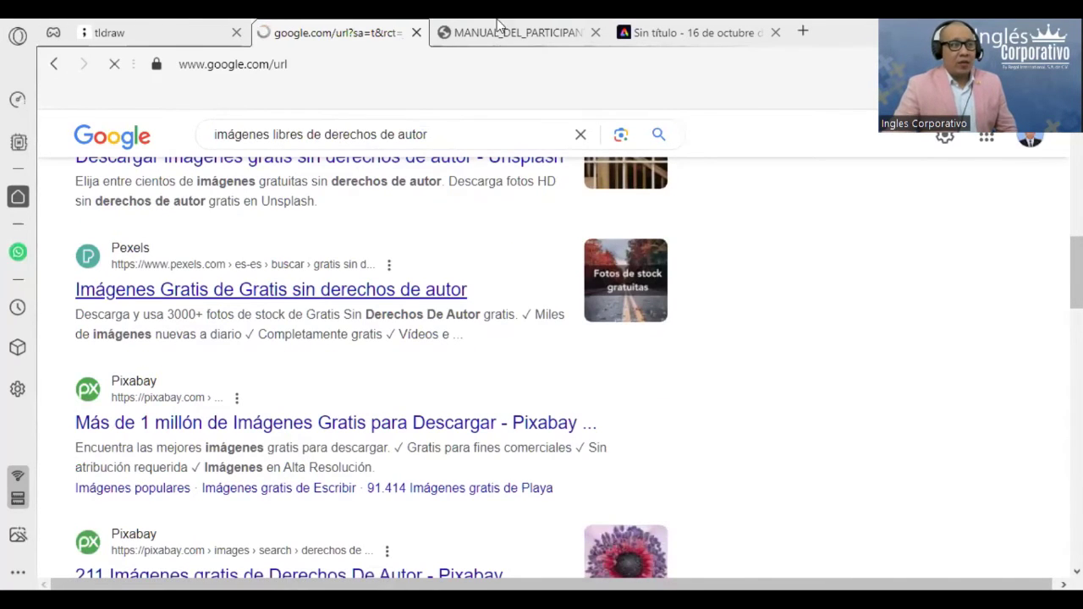
Switch to the Pexels results tab, highlight the pexels.com address and browse the photo grid
{"action": "left_click", "coordinate": [512, 34]}
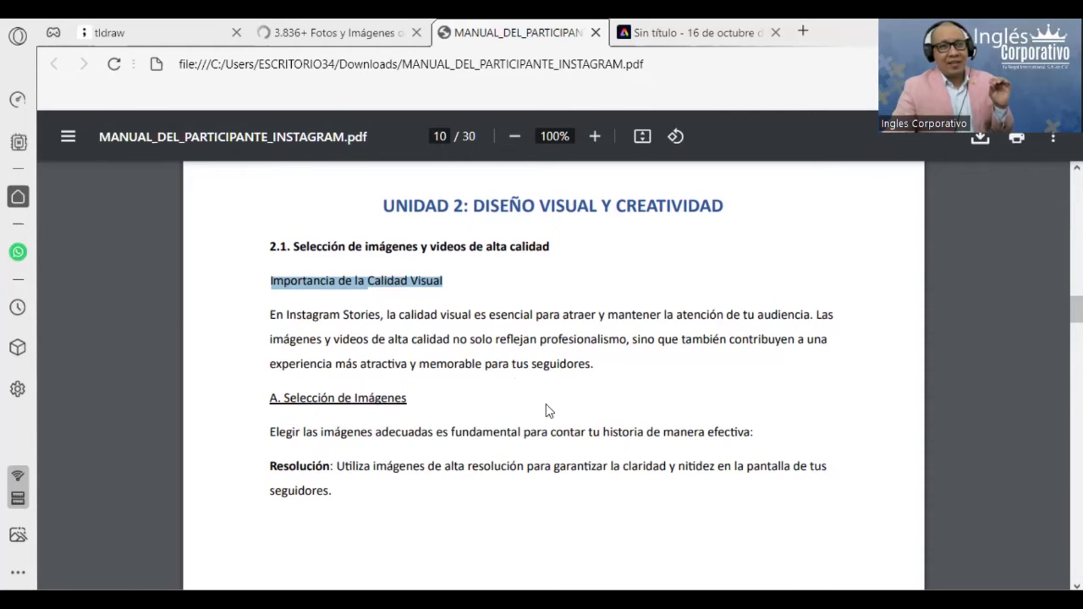
{"action": "left_click", "coordinate": [335, 23]}
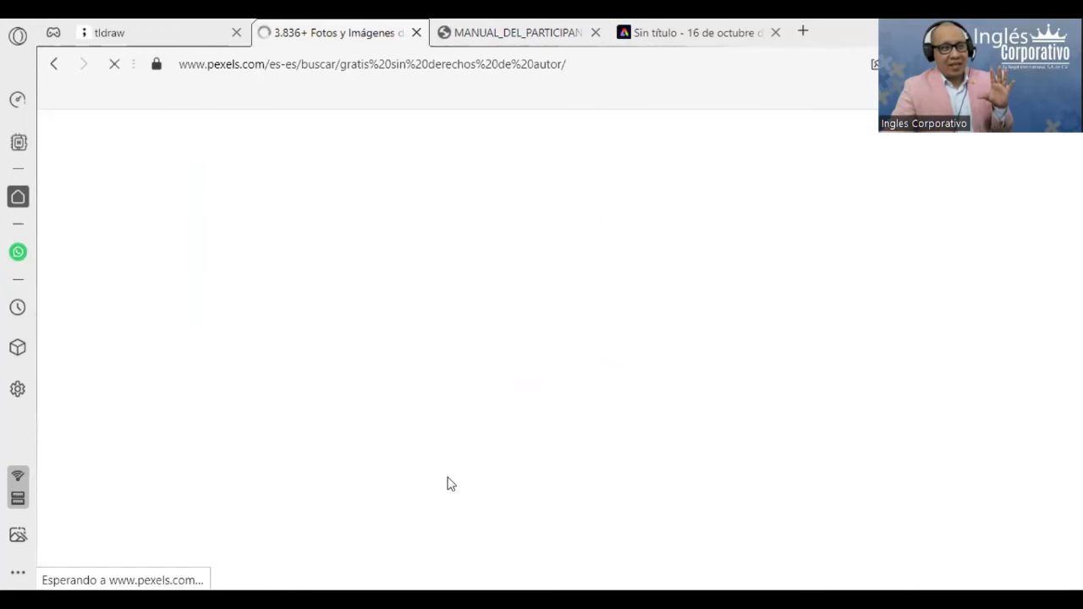
{"action": "scroll", "coordinate": [745, 347], "scroll_direction": "down", "scroll_amount": 4}
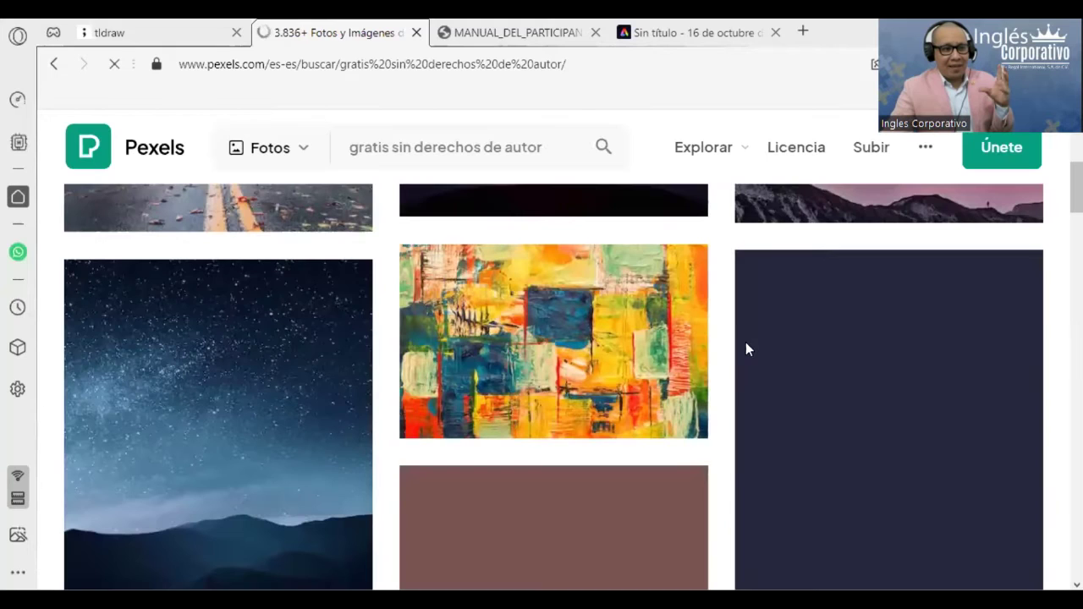
{"action": "scroll", "coordinate": [761, 372], "scroll_direction": "up", "scroll_amount": 4}
{"action": "scroll", "coordinate": [781, 401], "scroll_direction": "up", "scroll_amount": 1}
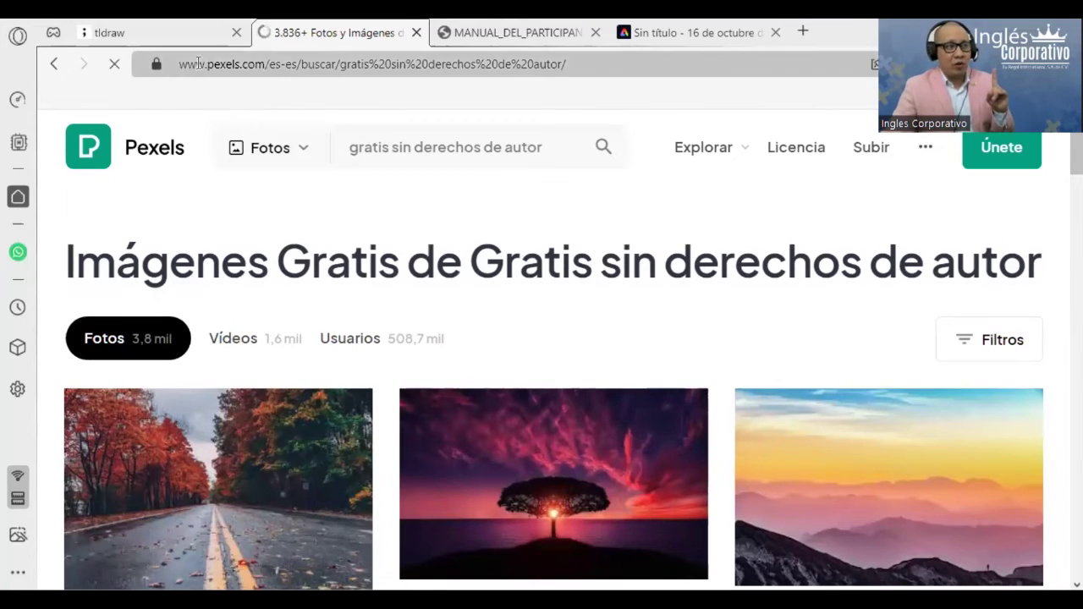
{"action": "left_click_drag", "start_coordinate": [265, 64], "coordinate": [169, 68]}
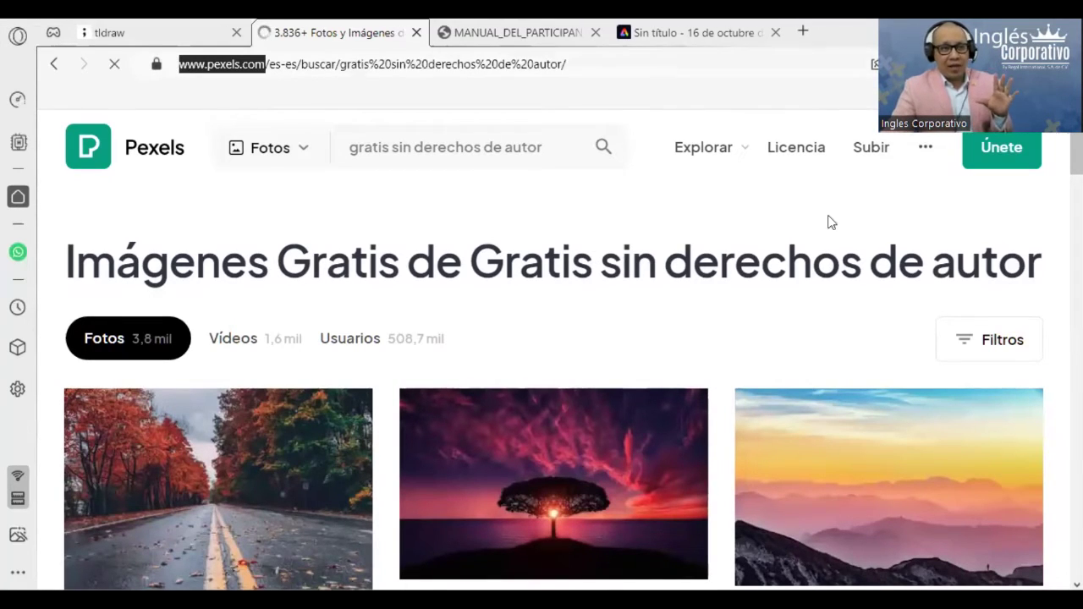
{"action": "scroll", "coordinate": [943, 278], "scroll_direction": "down", "scroll_amount": 3}
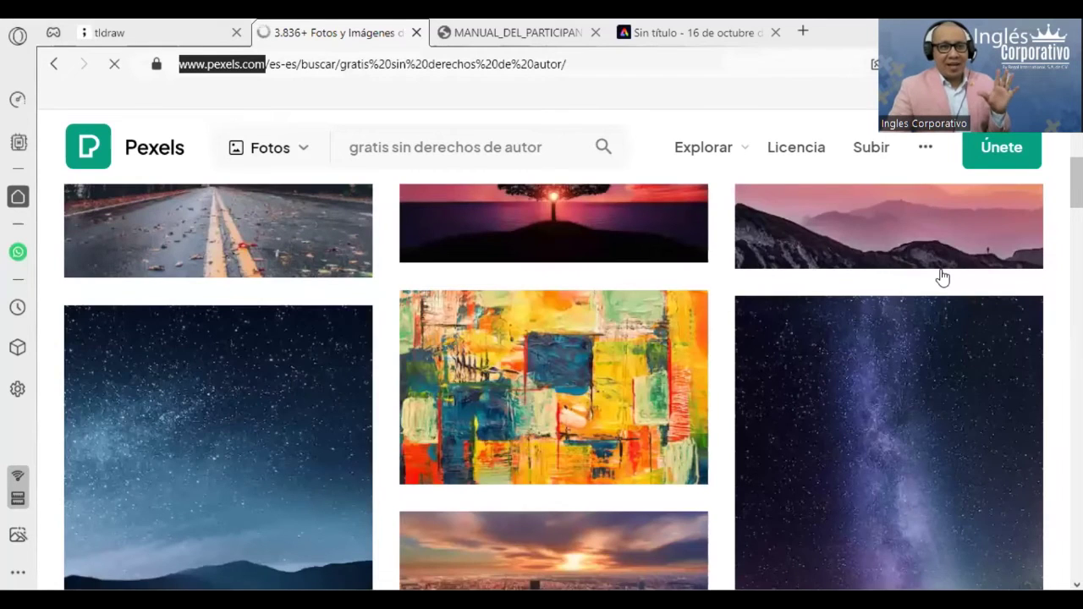
{"action": "scroll", "coordinate": [942, 278], "scroll_direction": "down", "scroll_amount": 5}
{"action": "scroll", "coordinate": [943, 277], "scroll_direction": "down", "scroll_amount": 3}
{"action": "scroll", "coordinate": [943, 278], "scroll_direction": "down", "scroll_amount": 3}
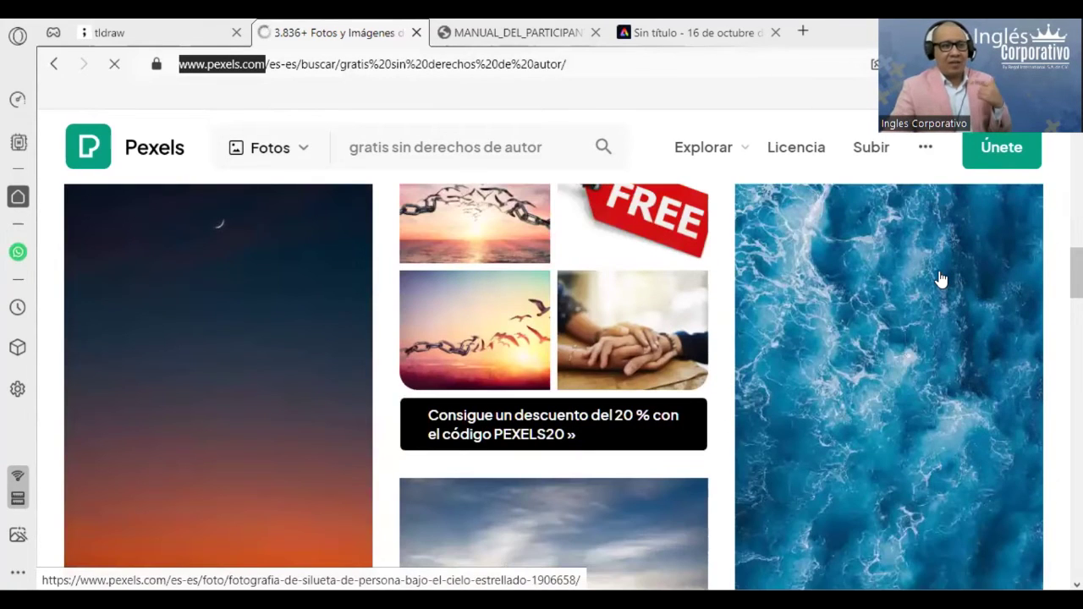
{"action": "mouse_move", "coordinate": [819, 468]}
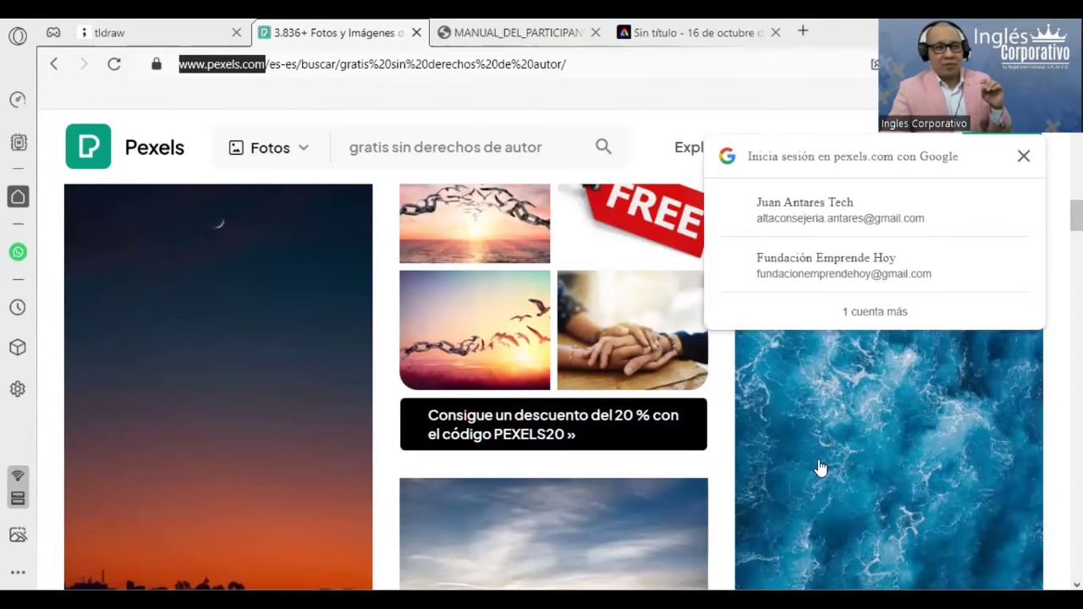
{"action": "scroll", "coordinate": [764, 110], "scroll_direction": "down", "scroll_amount": 3}
Dismiss the Google sign-in popup, scroll the grid and open the succulent-in-grey-pot photo
{"action": "left_click", "coordinate": [519, 32]}
{"action": "left_click", "coordinate": [320, 32]}
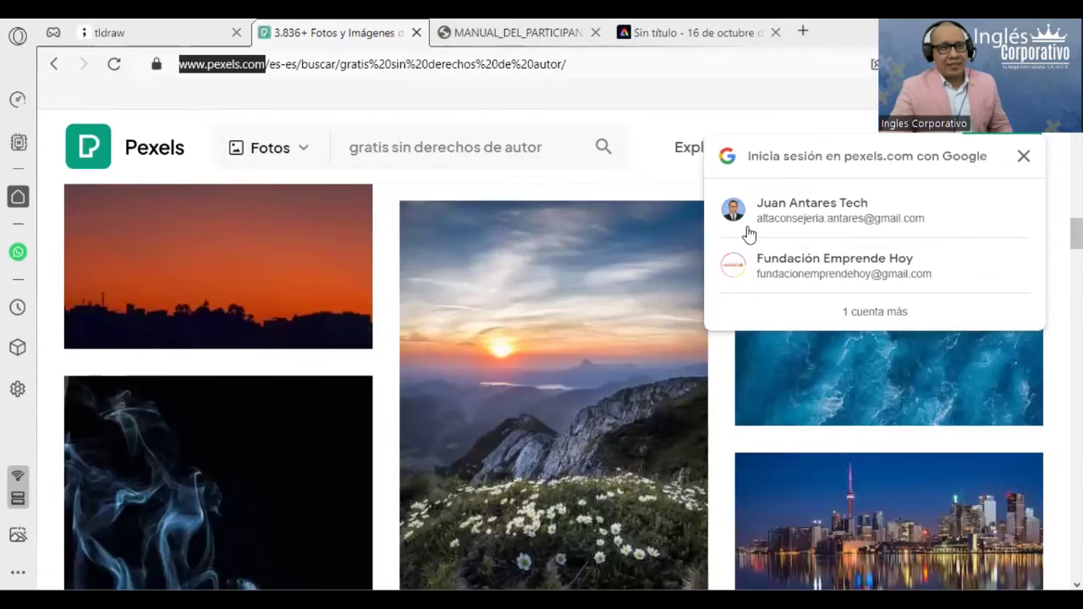
{"action": "scroll", "coordinate": [748, 235], "scroll_direction": "down", "scroll_amount": 4}
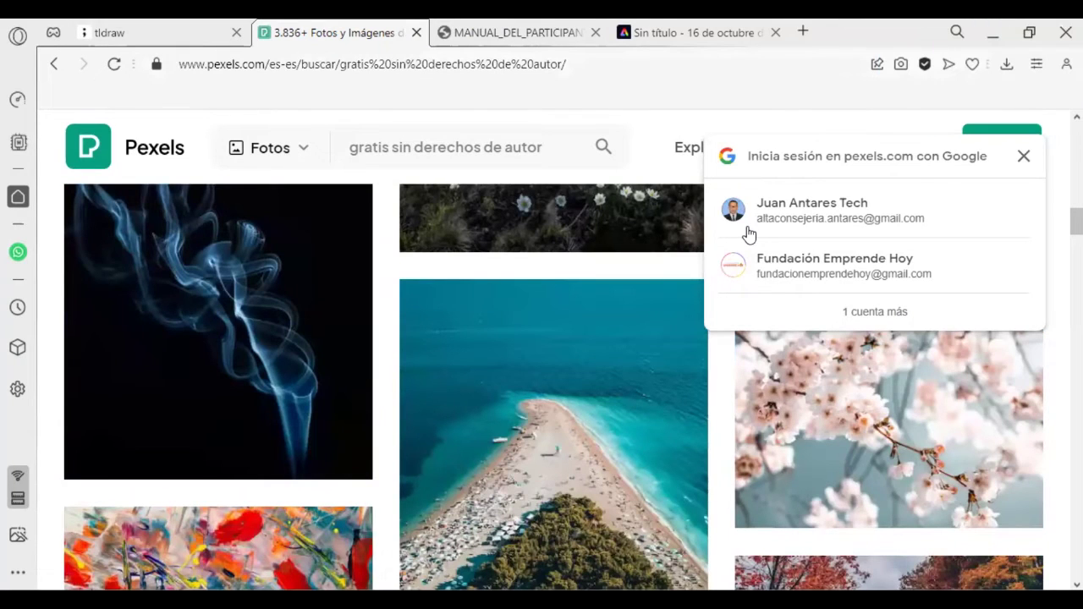
{"action": "left_click", "coordinate": [1024, 155]}
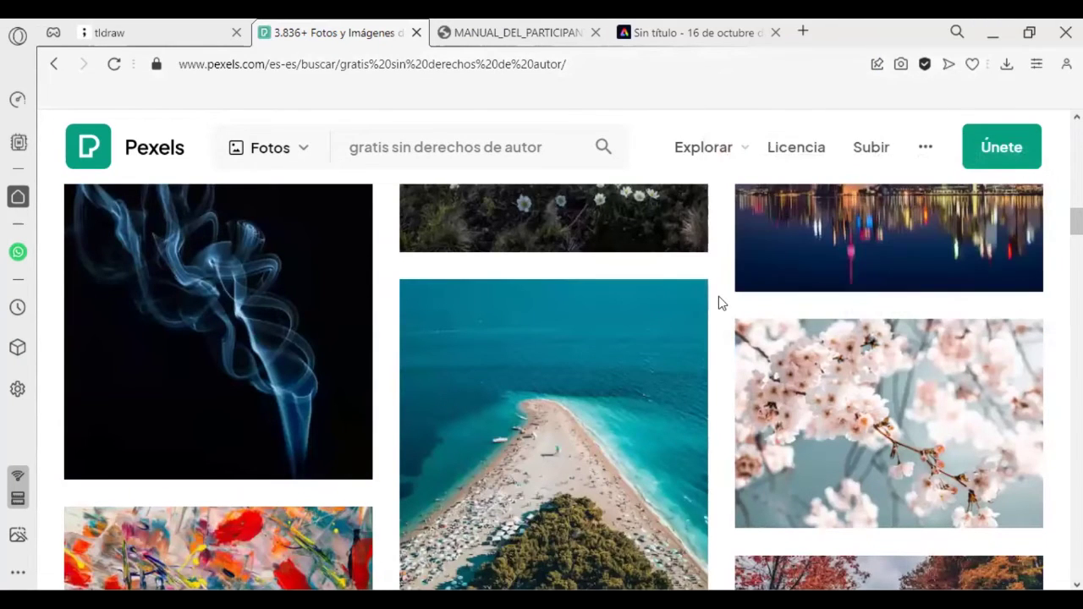
{"action": "scroll", "coordinate": [718, 302], "scroll_direction": "down", "scroll_amount": 4}
{"action": "scroll", "coordinate": [695, 354], "scroll_direction": "down", "scroll_amount": 4}
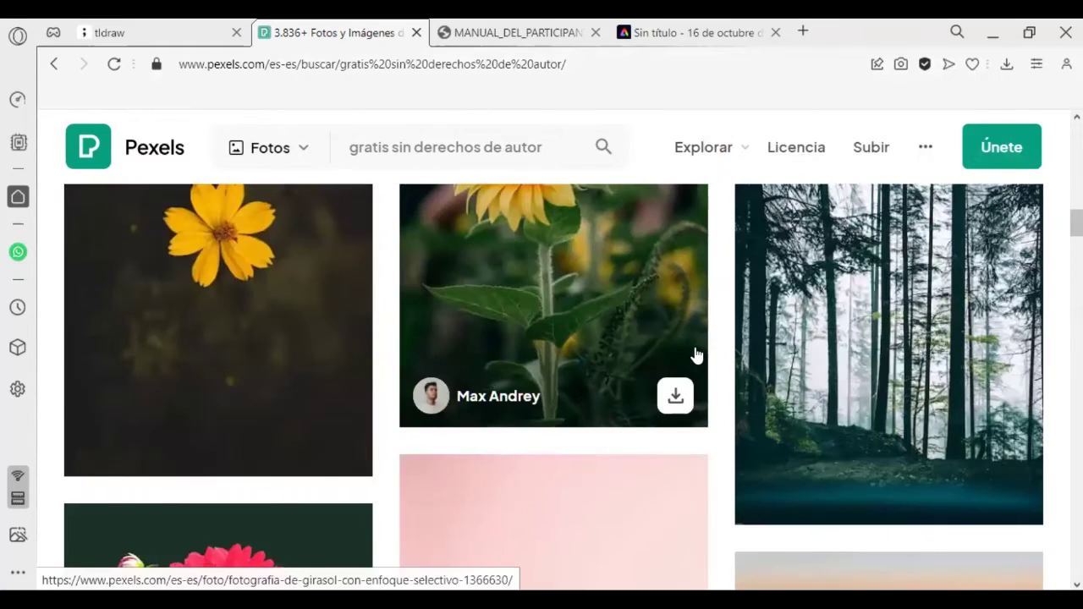
{"action": "scroll", "coordinate": [695, 353], "scroll_direction": "down", "scroll_amount": 4}
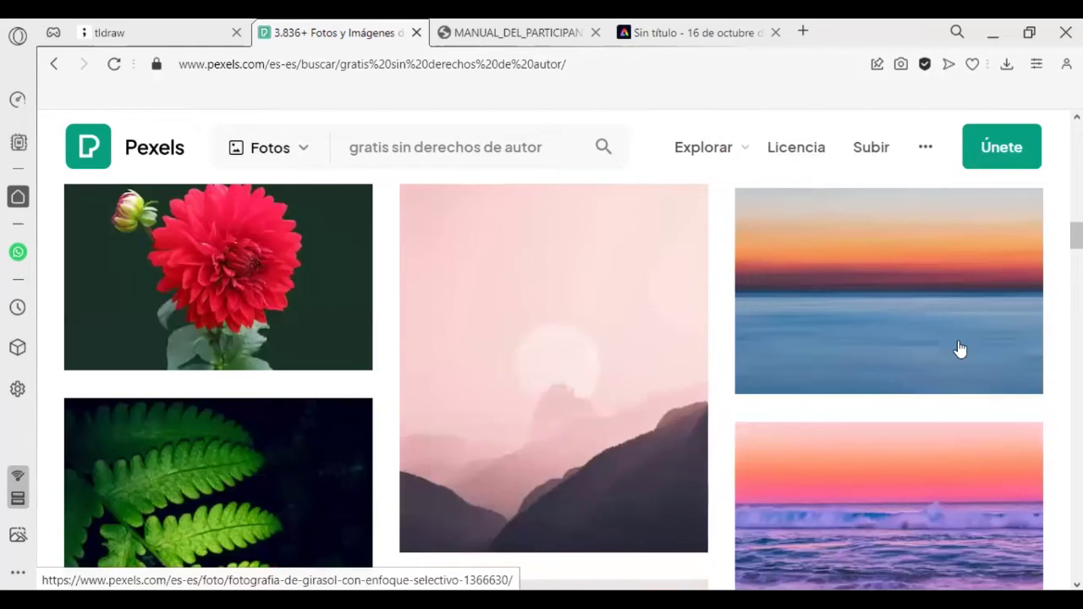
{"action": "scroll", "coordinate": [960, 350], "scroll_direction": "down", "scroll_amount": 4}
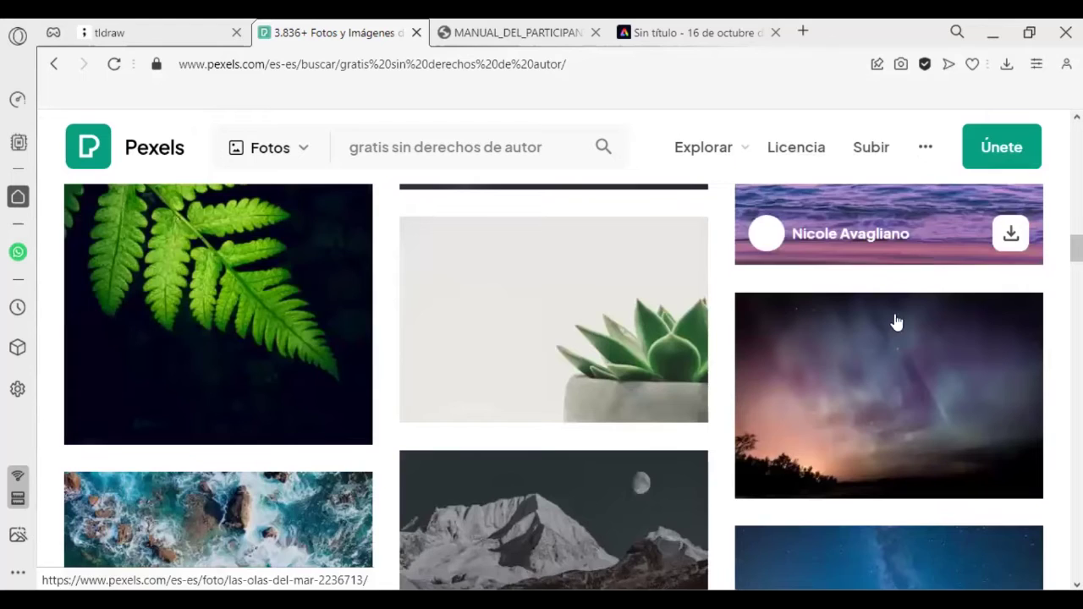
{"action": "scroll", "coordinate": [897, 323], "scroll_direction": "down", "scroll_amount": 1}
{"action": "scroll", "coordinate": [899, 328], "scroll_direction": "down", "scroll_amount": 3}
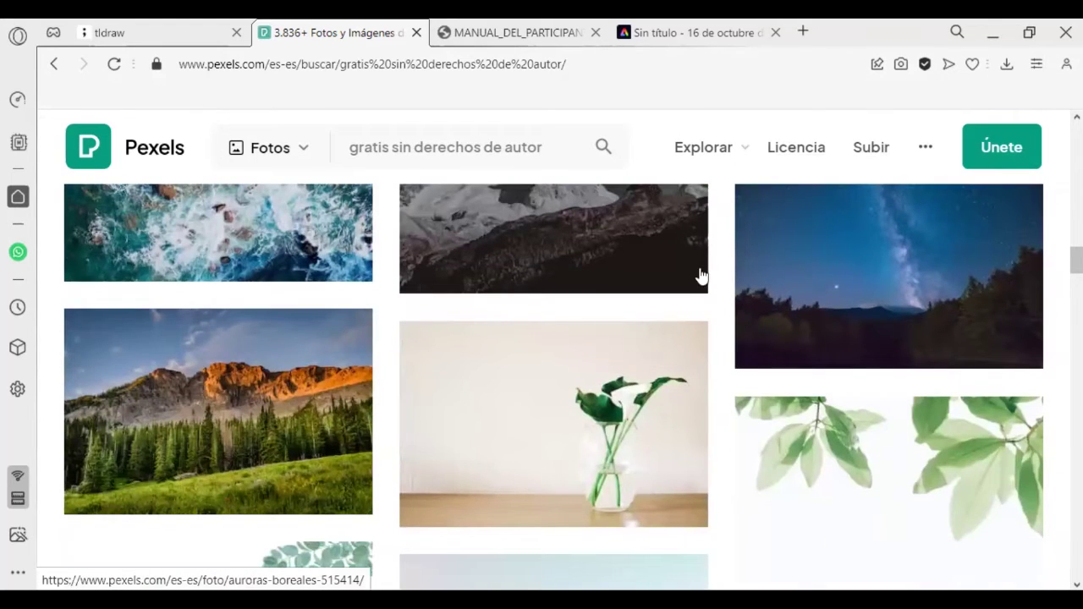
{"action": "scroll", "coordinate": [670, 341], "scroll_direction": "up", "scroll_amount": 3}
{"action": "left_click", "coordinate": [636, 311]}
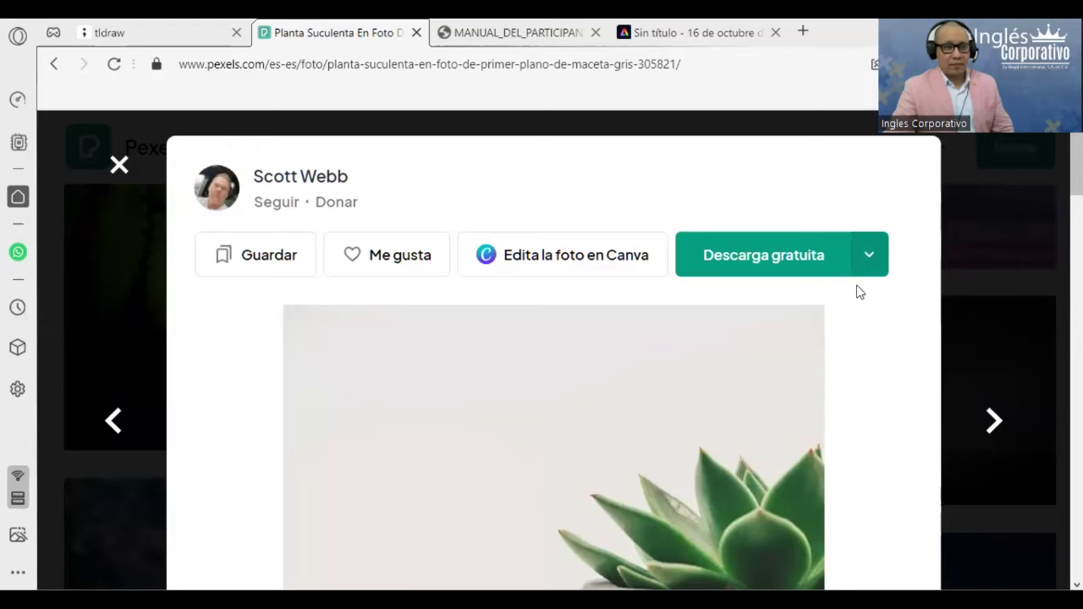
Open a new tab with Google, check the Adobe Express design, and return to the succulent photo
{"action": "scroll", "coordinate": [843, 309], "scroll_direction": "down", "scroll_amount": 2}
{"action": "scroll", "coordinate": [843, 310], "scroll_direction": "up", "scroll_amount": 2}
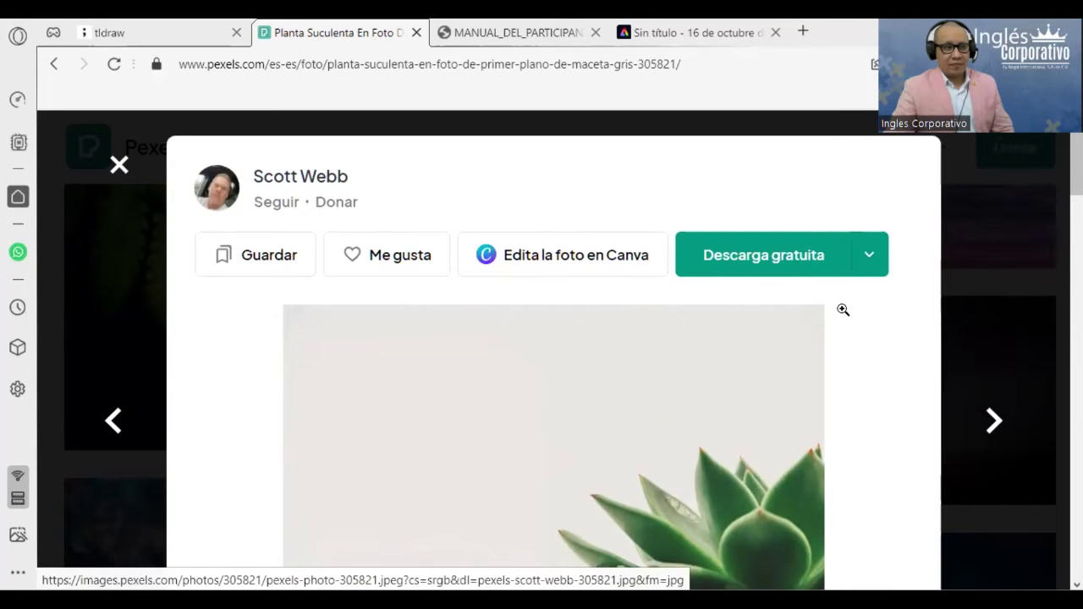
{"action": "scroll", "coordinate": [843, 310], "scroll_direction": "down", "scroll_amount": 2}
{"action": "scroll", "coordinate": [843, 309], "scroll_direction": "up", "scroll_amount": 1}
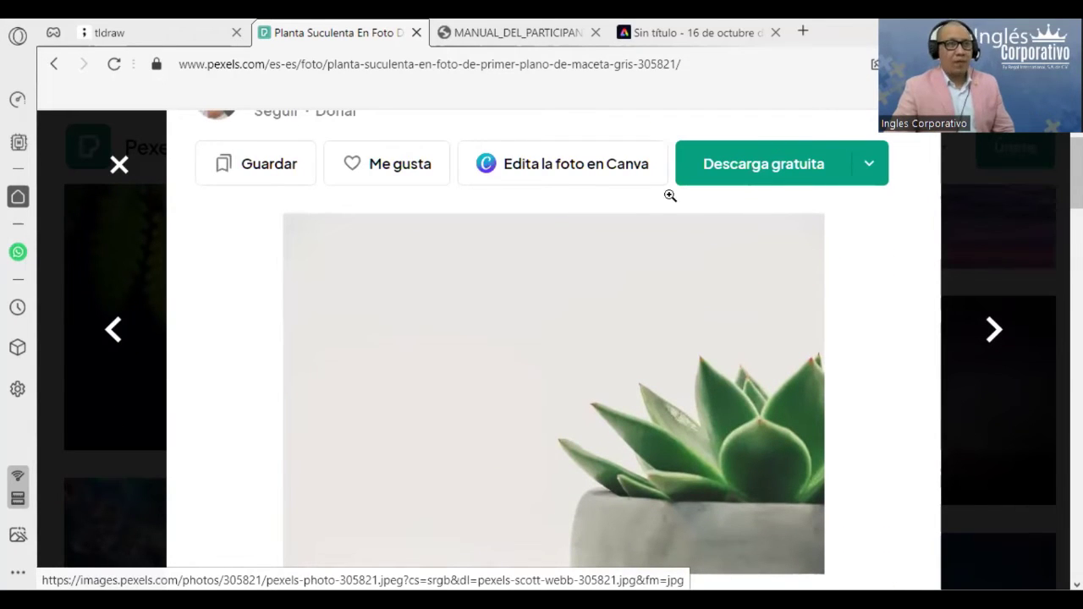
{"action": "left_click", "coordinate": [803, 33]}
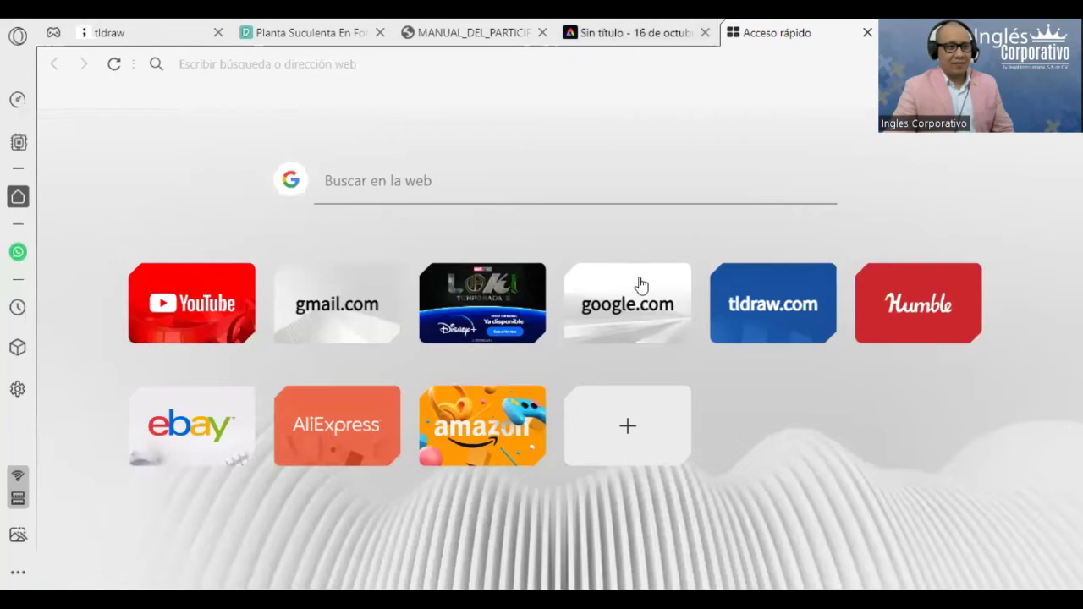
{"action": "left_click", "coordinate": [640, 283]}
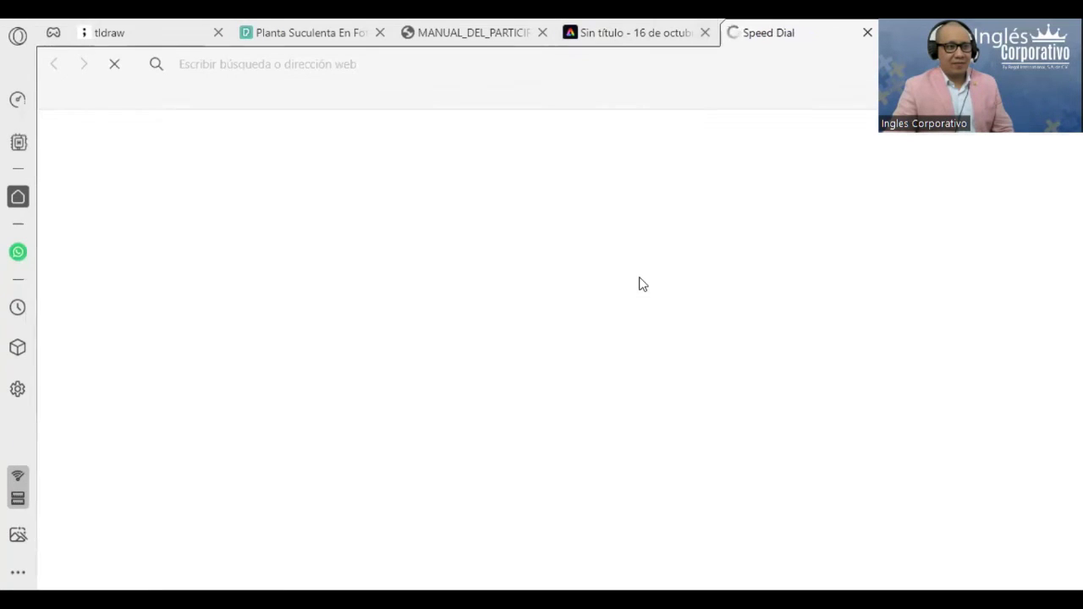
{"action": "left_click", "coordinate": [624, 33]}
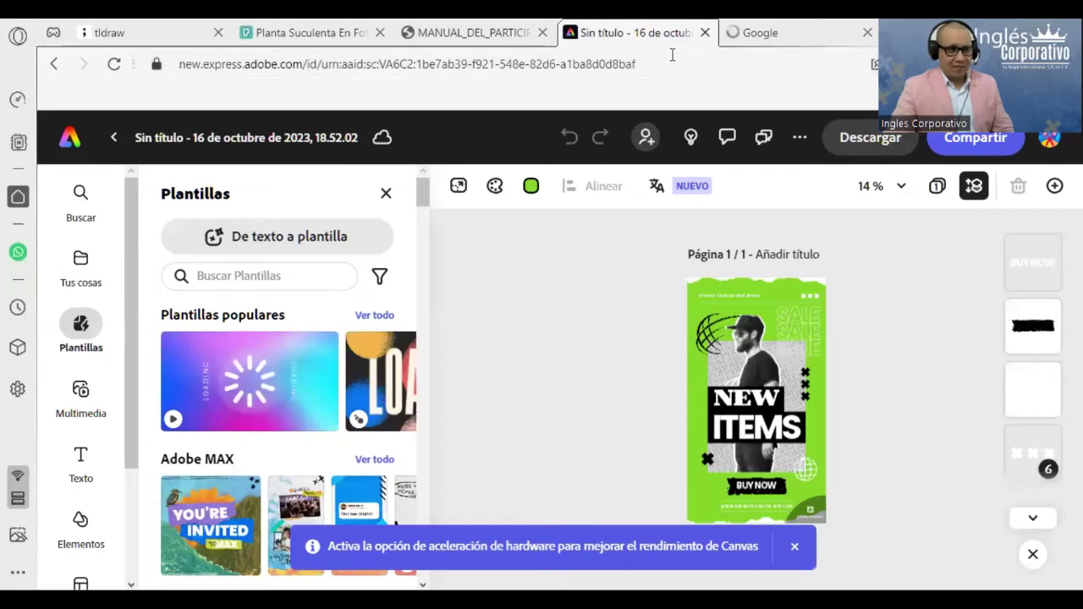
{"action": "left_click", "coordinate": [762, 32]}
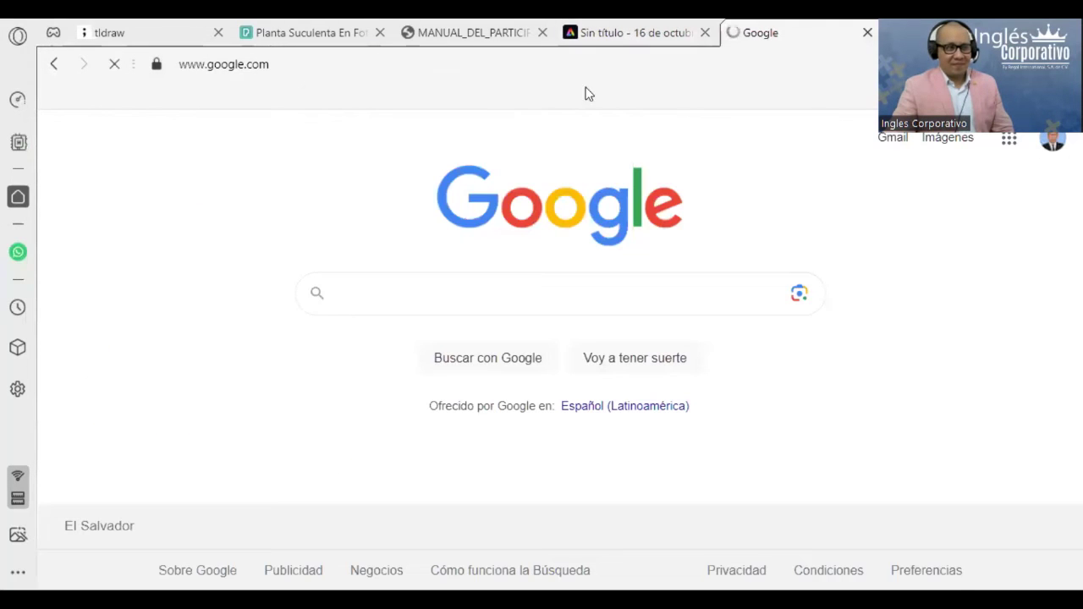
{"action": "left_click", "coordinate": [245, 33]}
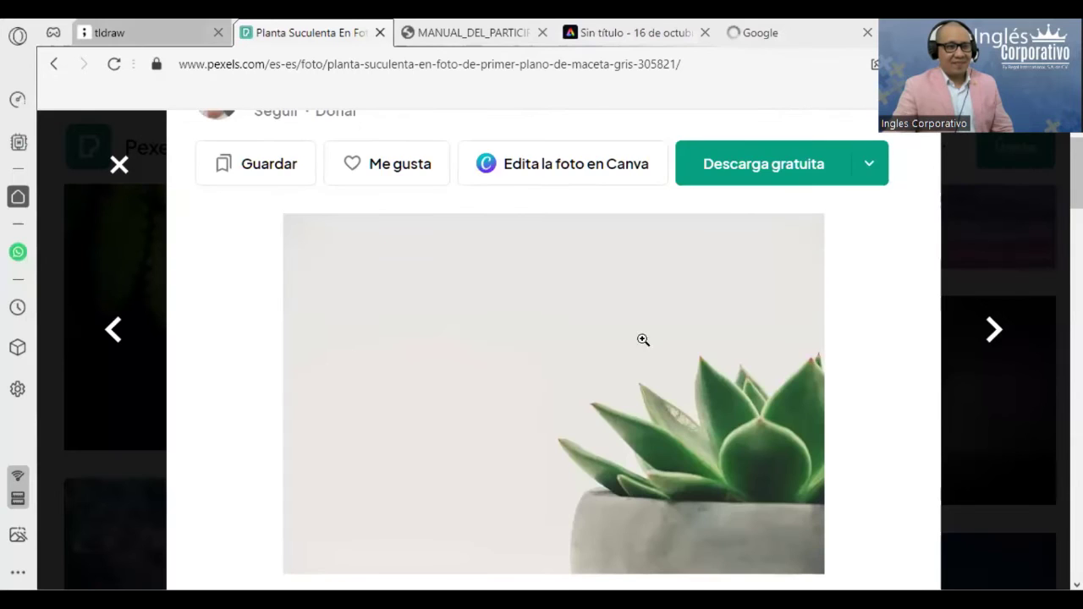
Download the succulent photo free as JPG and close the popup back to results
{"action": "scroll", "coordinate": [643, 340], "scroll_direction": "down", "scroll_amount": 1}
{"action": "scroll", "coordinate": [778, 317], "scroll_direction": "up", "scroll_amount": 2}
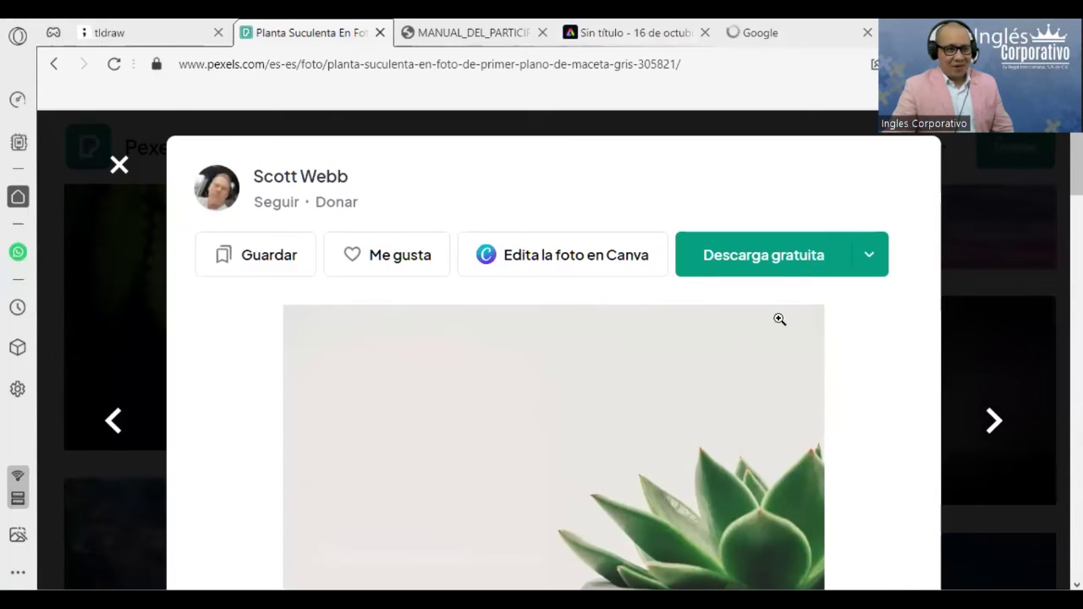
{"action": "left_click", "coordinate": [797, 271]}
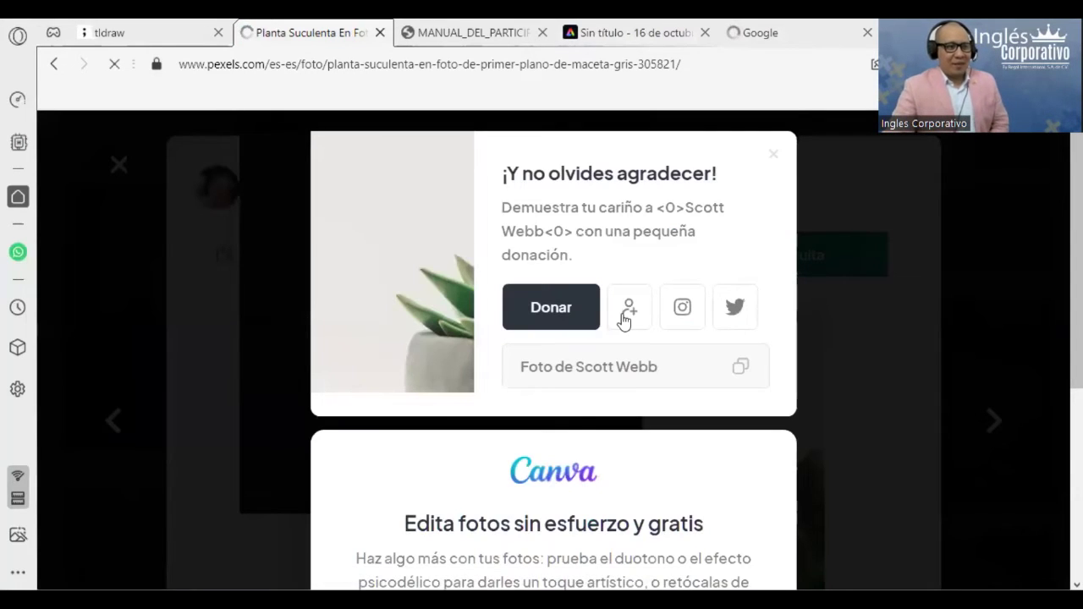
{"action": "scroll", "coordinate": [624, 319], "scroll_direction": "down", "scroll_amount": 3}
{"action": "scroll", "coordinate": [629, 370], "scroll_direction": "down", "scroll_amount": 1}
{"action": "scroll", "coordinate": [627, 378], "scroll_direction": "up", "scroll_amount": 3}
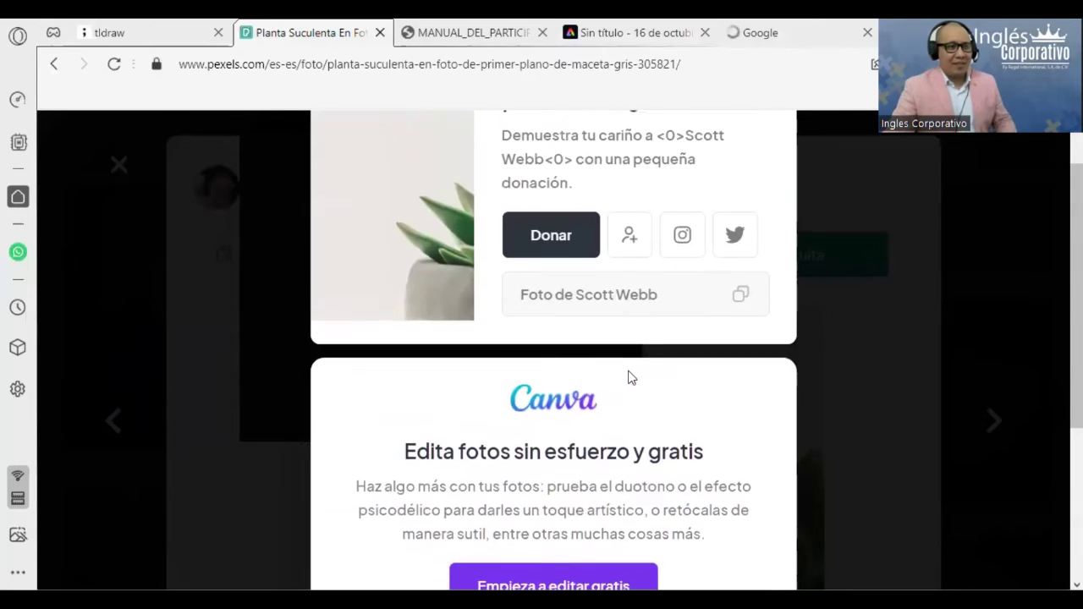
{"action": "scroll", "coordinate": [628, 376], "scroll_direction": "up", "scroll_amount": 1}
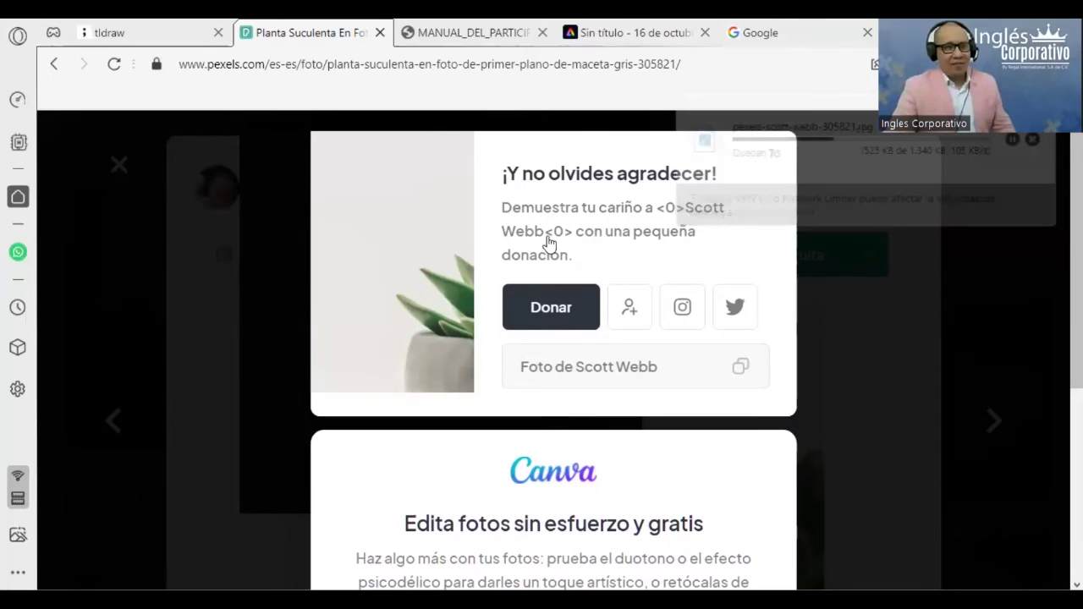
{"action": "key", "text": "Escape"}
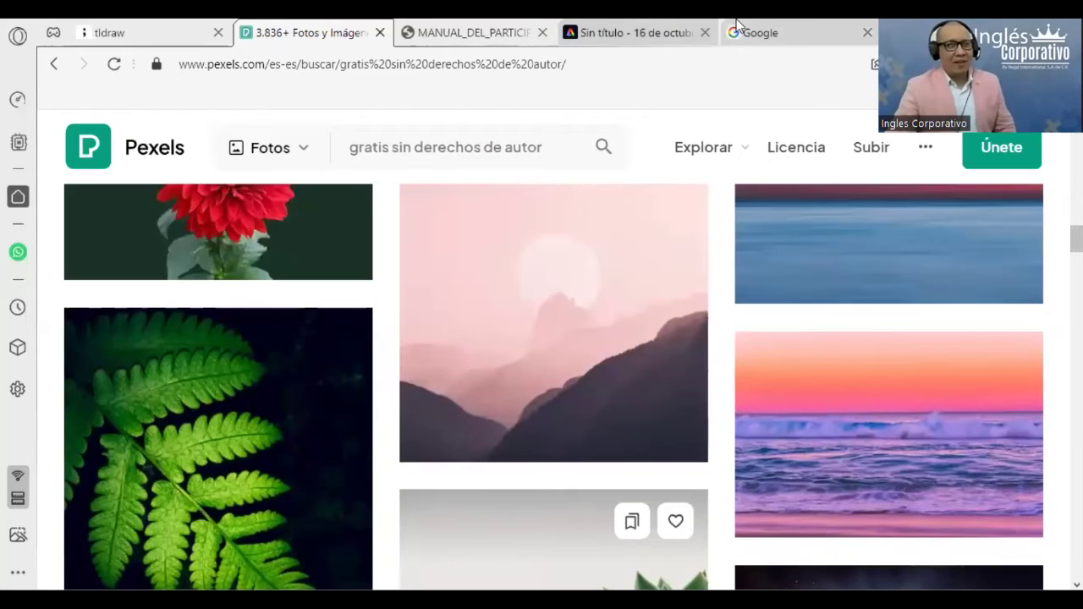
Search Google for 'carrito de madera'
{"action": "left_click", "coordinate": [737, 26]}
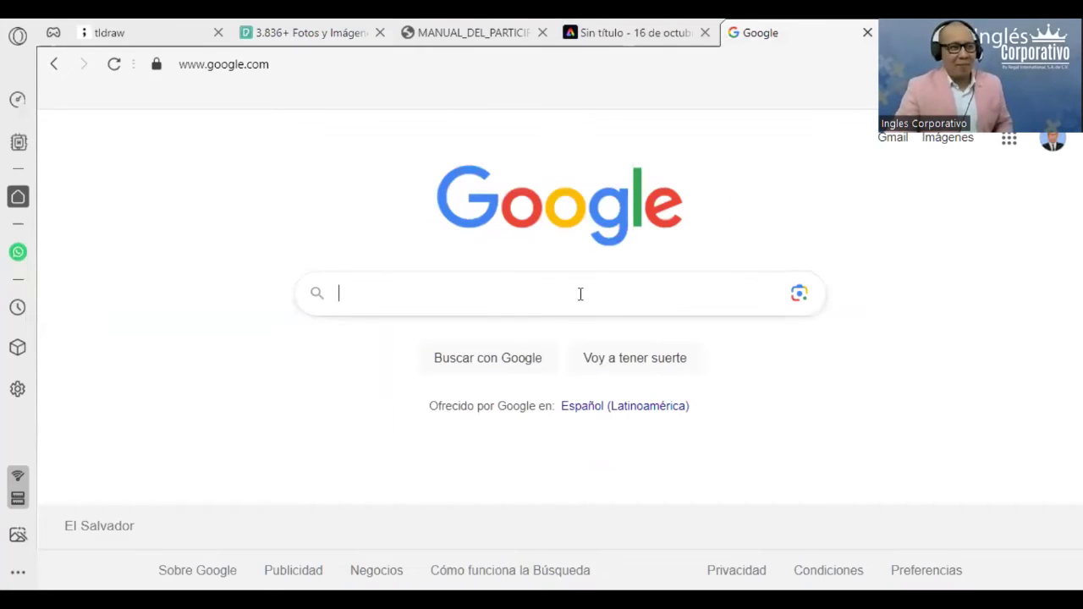
{"action": "left_click", "coordinate": [581, 294]}
{"action": "key", "text": "Escape"}
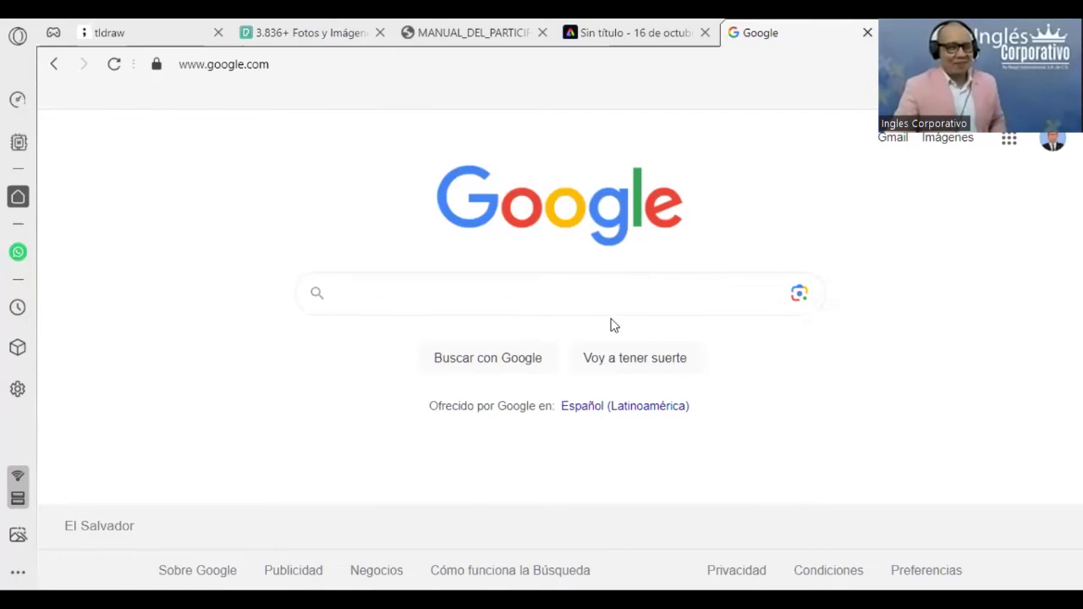
{"action": "left_click", "coordinate": [604, 293]}
{"action": "type", "text": "carrito de madera"}
{"action": "key", "text": "Return"}
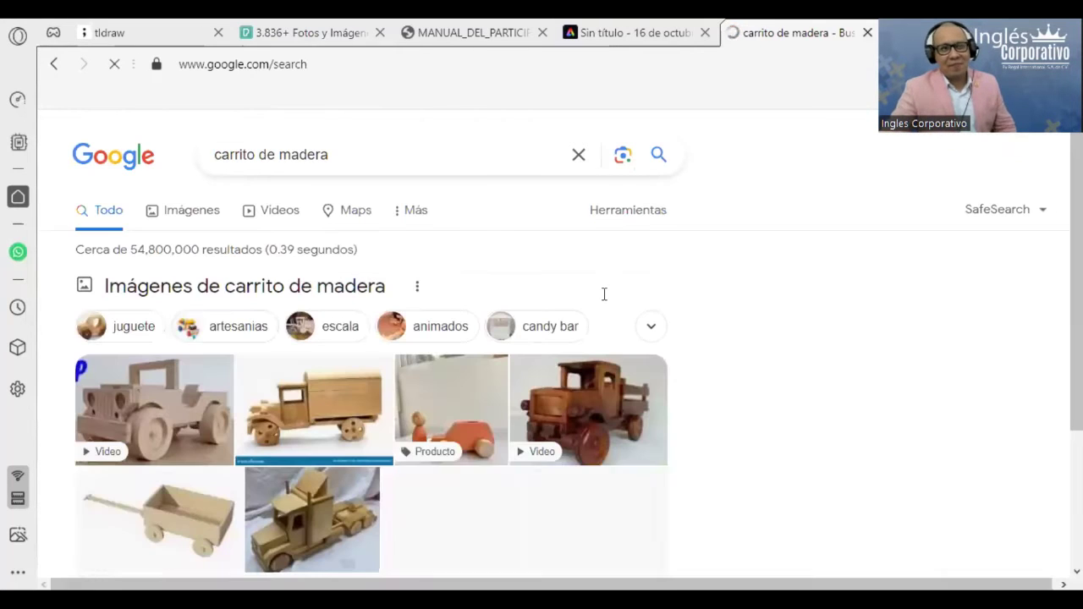
Replace the query with 'perrito' and scroll through the puppy image results
{"action": "left_click_drag", "start_coordinate": [362, 155], "coordinate": [94, 158]}
{"action": "type", "text": "pe"}
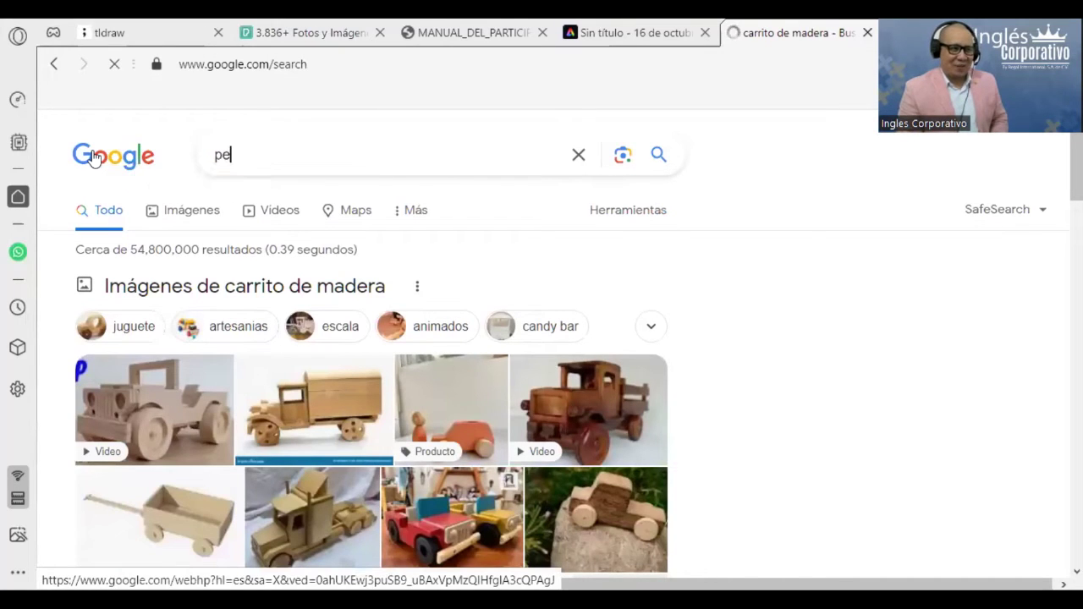
{"action": "type", "text": "rrito"}
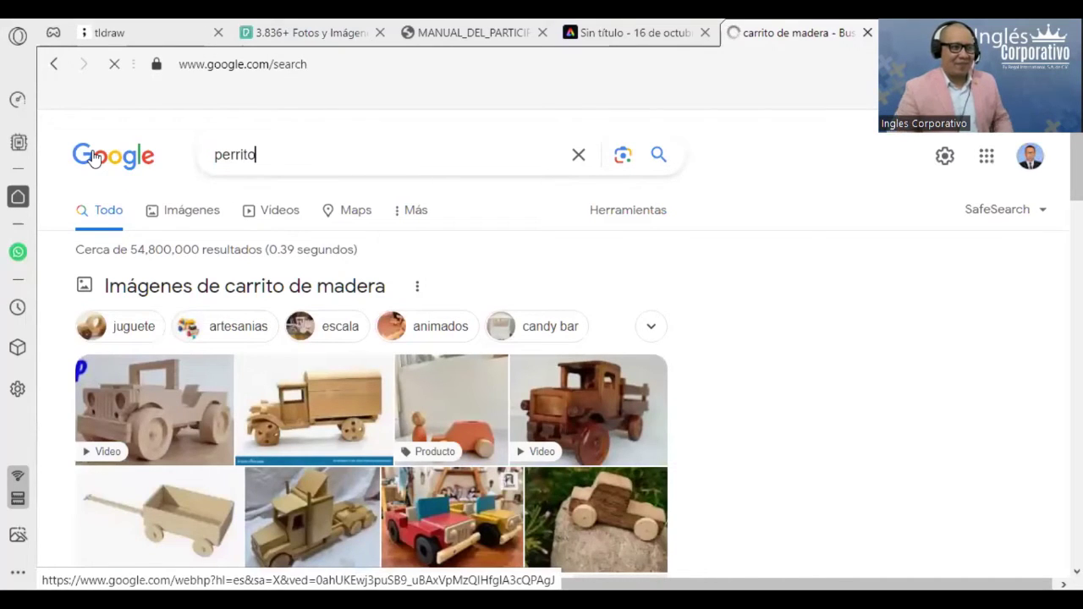
{"action": "key", "text": "Return"}
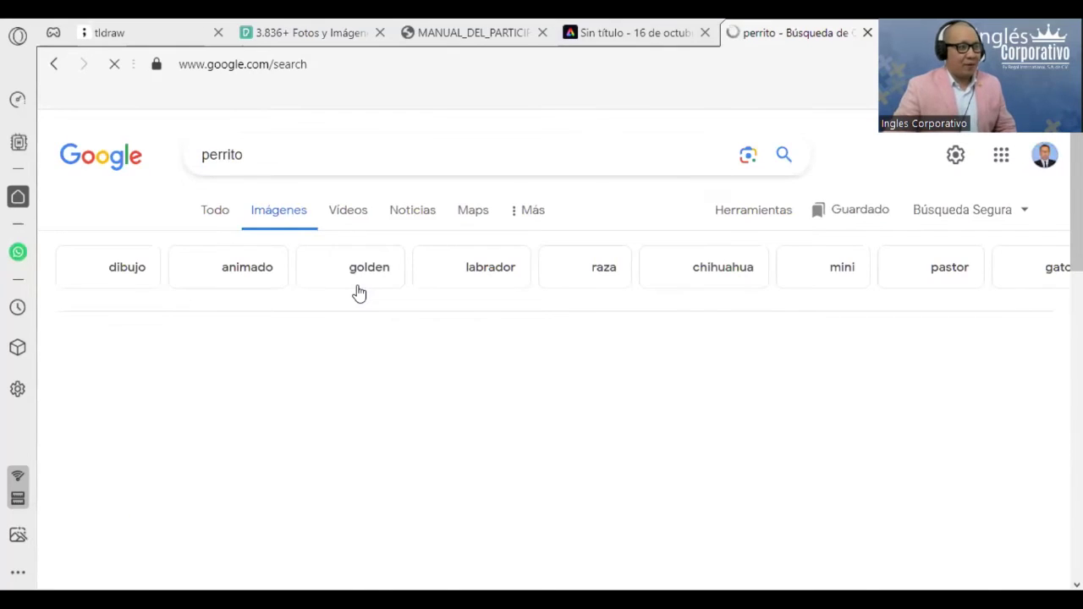
{"action": "scroll", "coordinate": [358, 290], "scroll_direction": "down", "scroll_amount": 1}
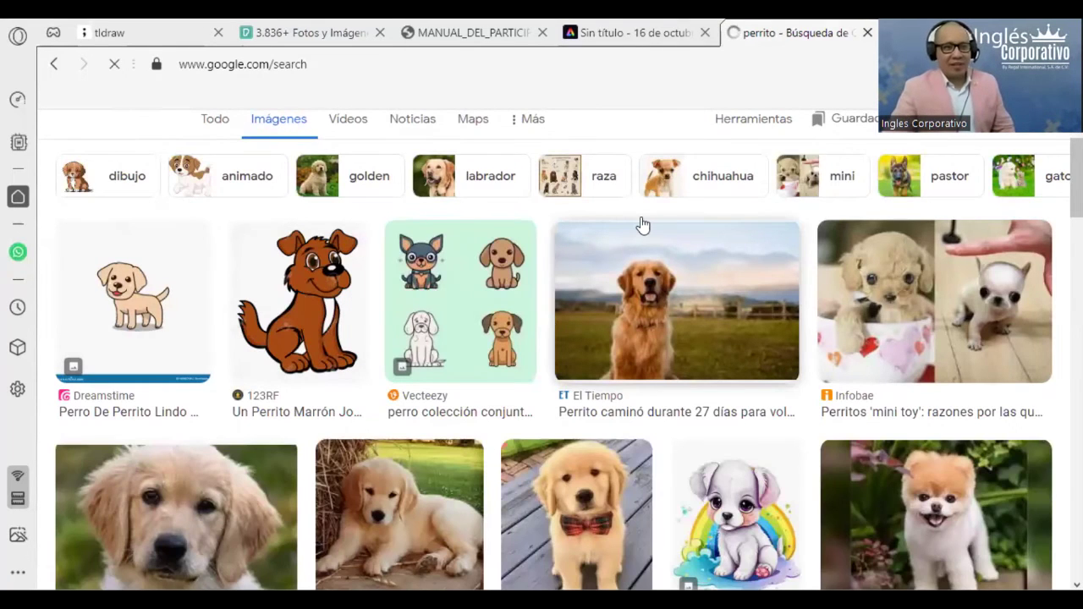
{"action": "scroll", "coordinate": [819, 284], "scroll_direction": "down", "scroll_amount": 1}
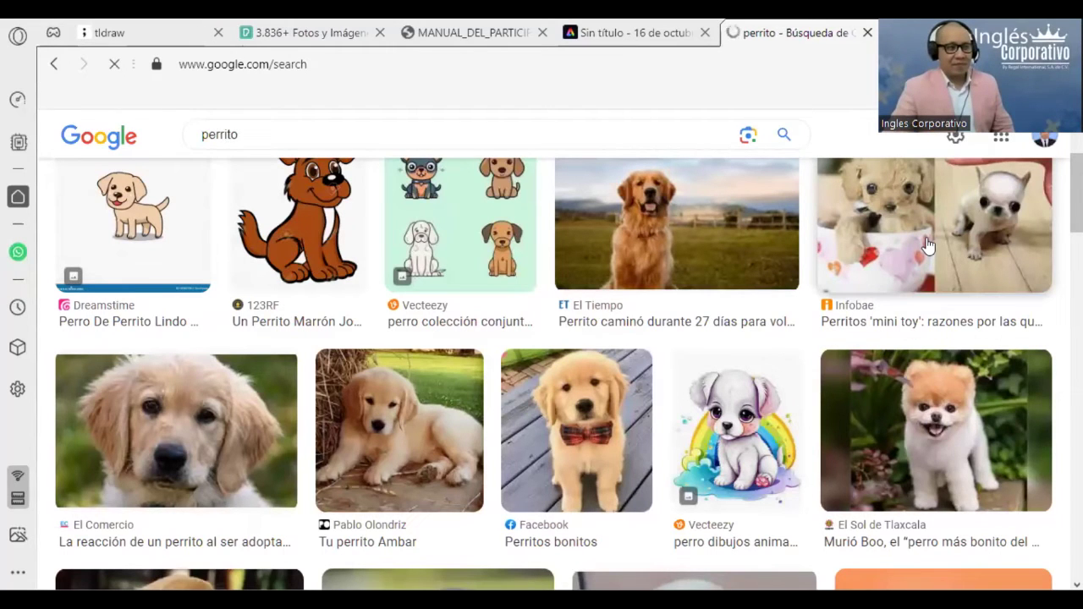
{"action": "scroll", "coordinate": [929, 245], "scroll_direction": "down", "scroll_amount": 2}
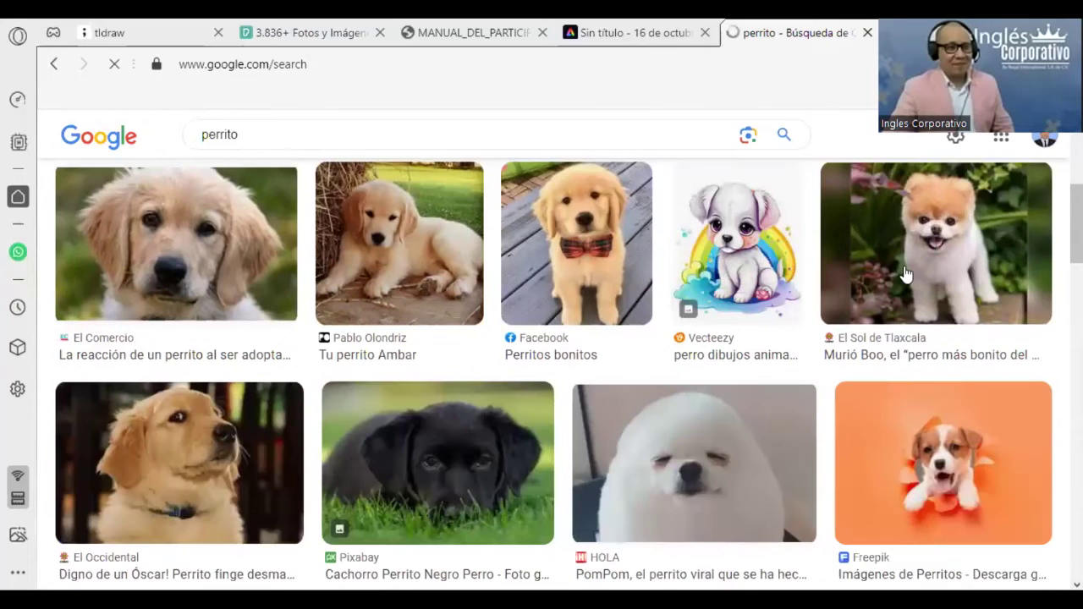
{"action": "scroll", "coordinate": [906, 275], "scroll_direction": "down", "scroll_amount": 1}
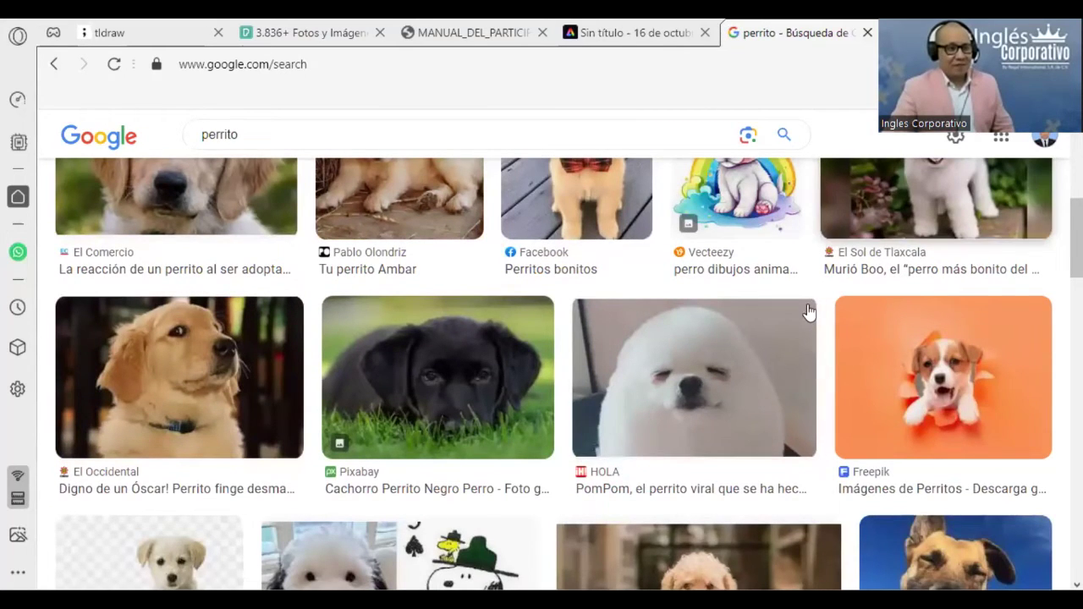
{"action": "scroll", "coordinate": [808, 307], "scroll_direction": "down", "scroll_amount": 2}
{"action": "scroll", "coordinate": [699, 385], "scroll_direction": "up", "scroll_amount": 2}
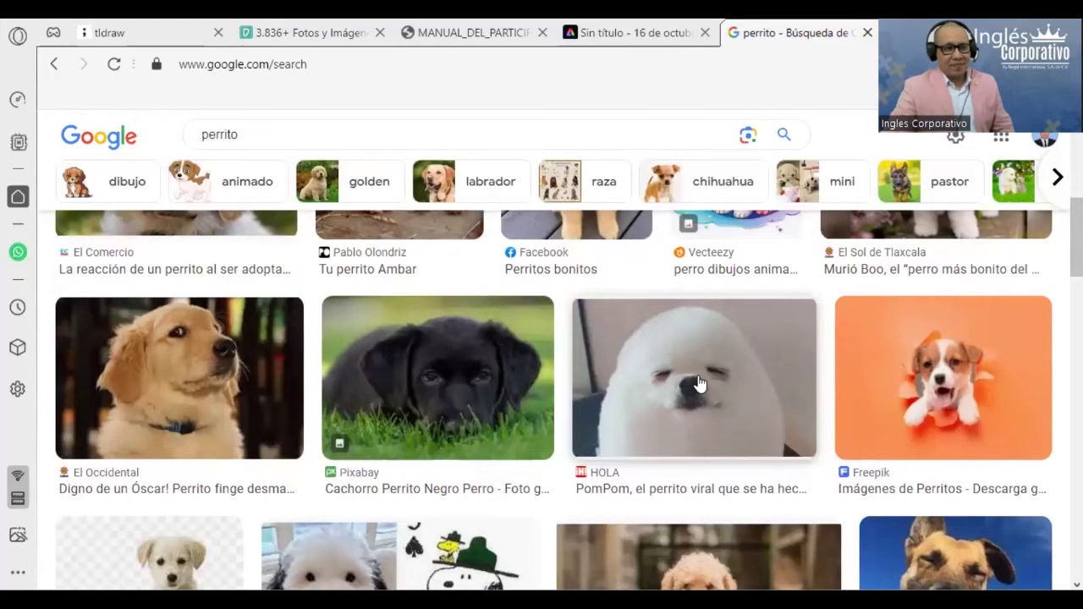
Save the white PomPom puppy preview via Guardar imagen como to Descargas as portada-pompom-t.jpg
{"action": "left_click", "coordinate": [698, 385]}
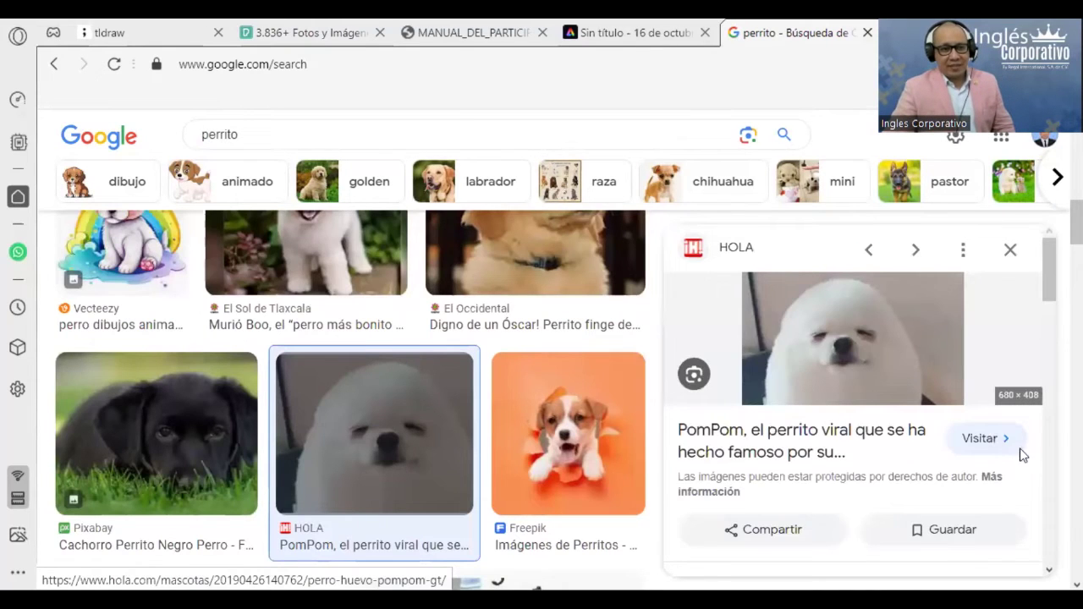
{"action": "mouse_move", "coordinate": [852, 376]}
{"action": "right_click", "coordinate": [762, 353]}
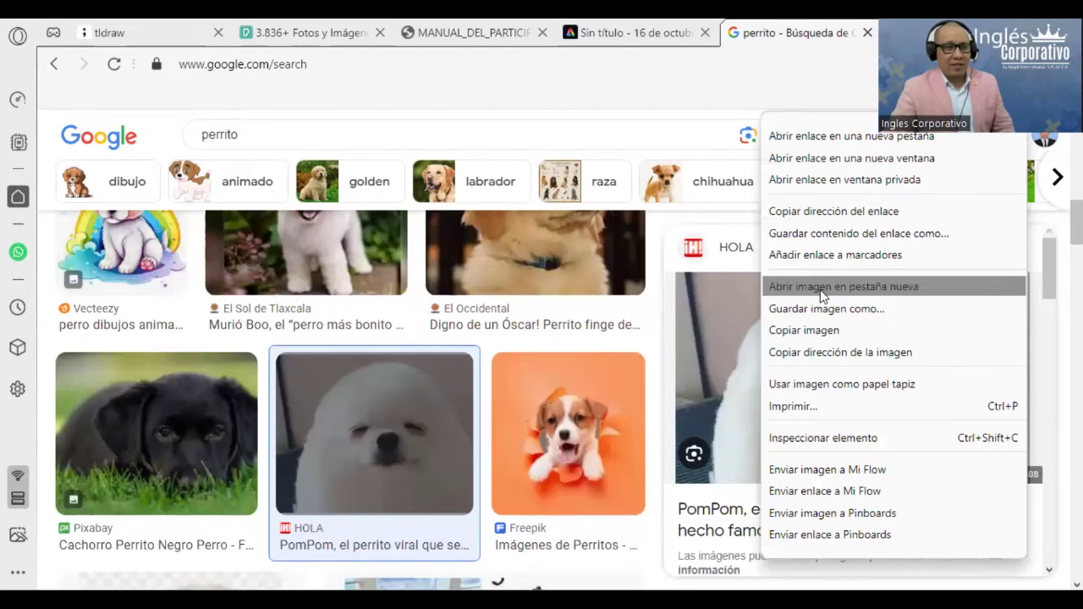
{"action": "left_click", "coordinate": [823, 313]}
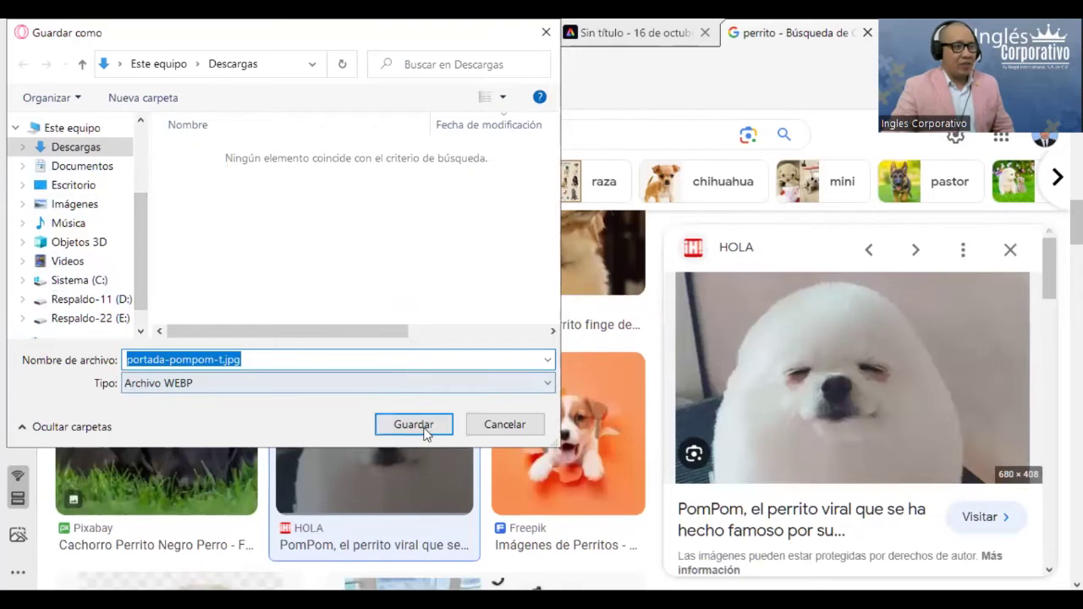
{"action": "mouse_move", "coordinate": [852, 378]}
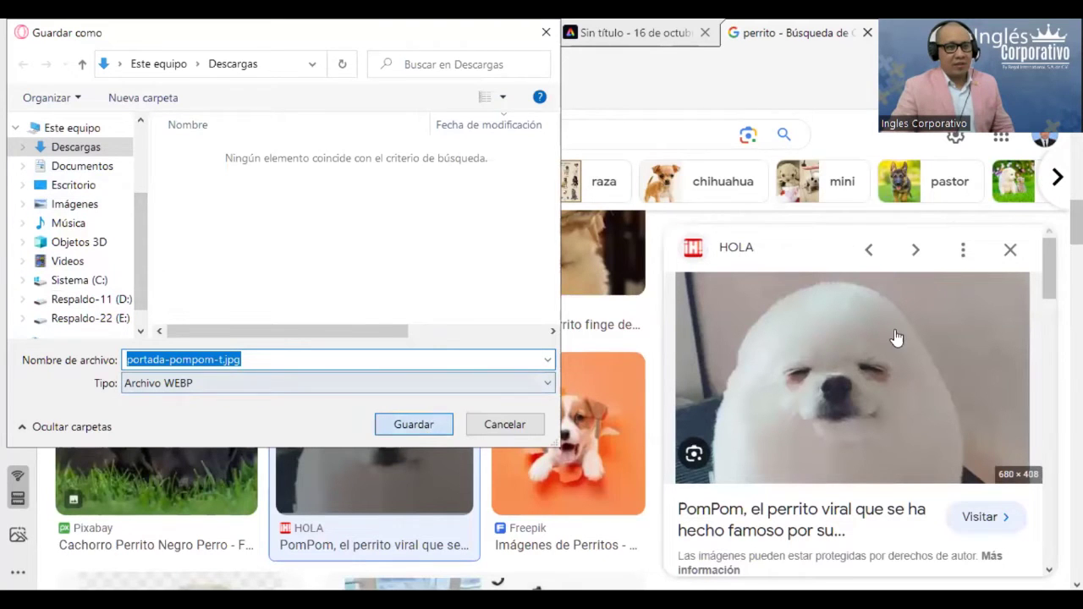
{"action": "left_click", "coordinate": [414, 425]}
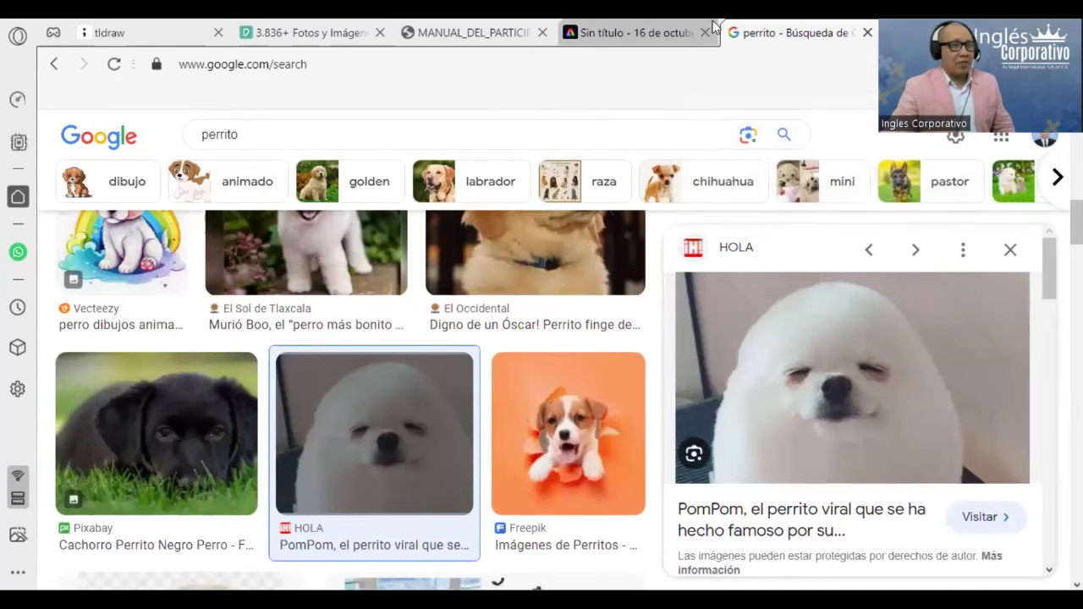
Search Google for 'zyro.com' and open the Zyro website builder result
{"action": "left_click", "coordinate": [323, 132]}
{"action": "key", "text": "ctrl+a"}
{"action": "type", "text": "zxy"}
{"action": "key", "text": "BackSpace"}
{"action": "key", "text": "BackSpace"}
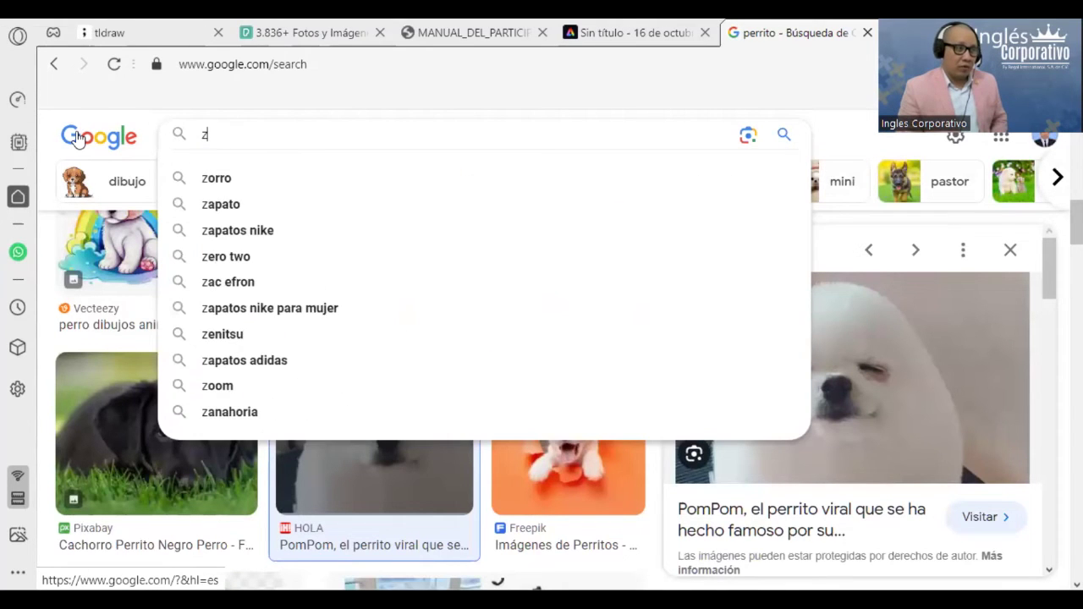
{"action": "type", "text": "yro.com"}
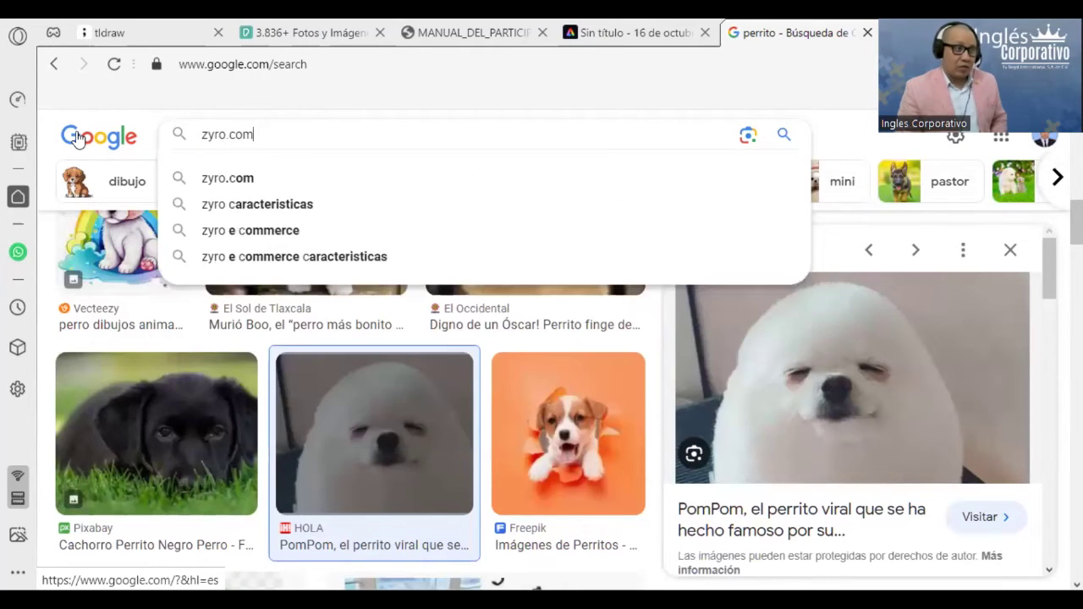
{"action": "key", "text": "Return"}
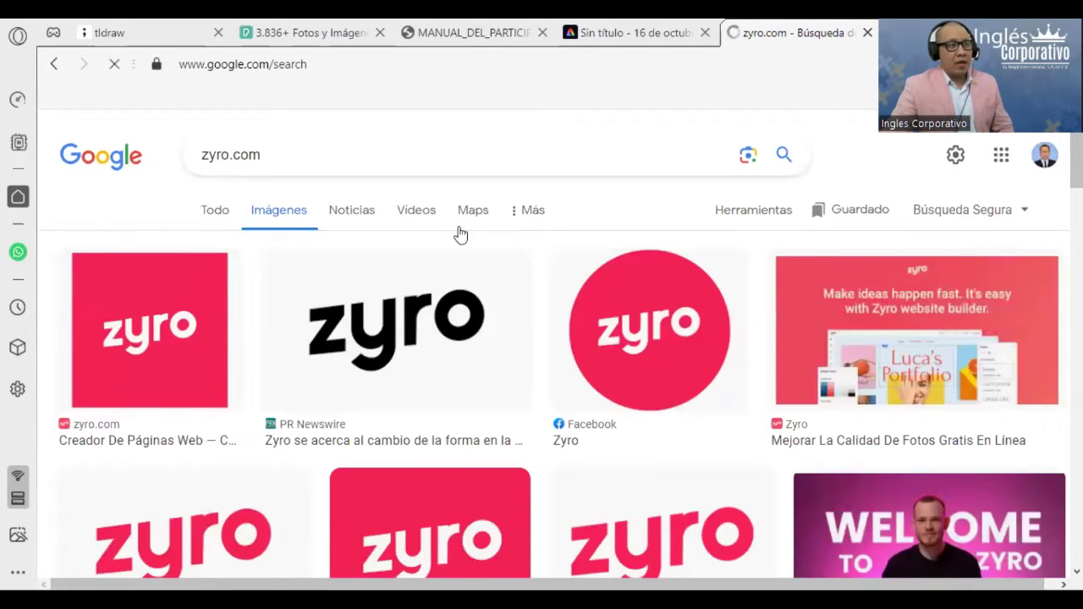
{"action": "left_click", "coordinate": [215, 211]}
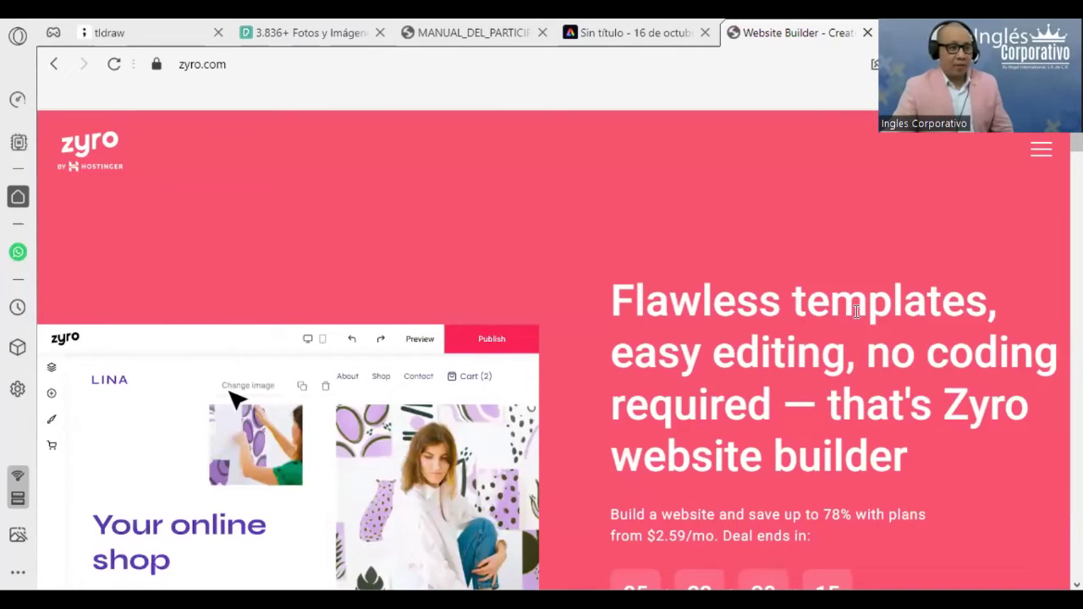
Open Zyro's website builder offer and scroll through it
{"action": "scroll", "coordinate": [729, 423], "scroll_direction": "down", "scroll_amount": 3}
{"action": "left_click", "coordinate": [730, 423]}
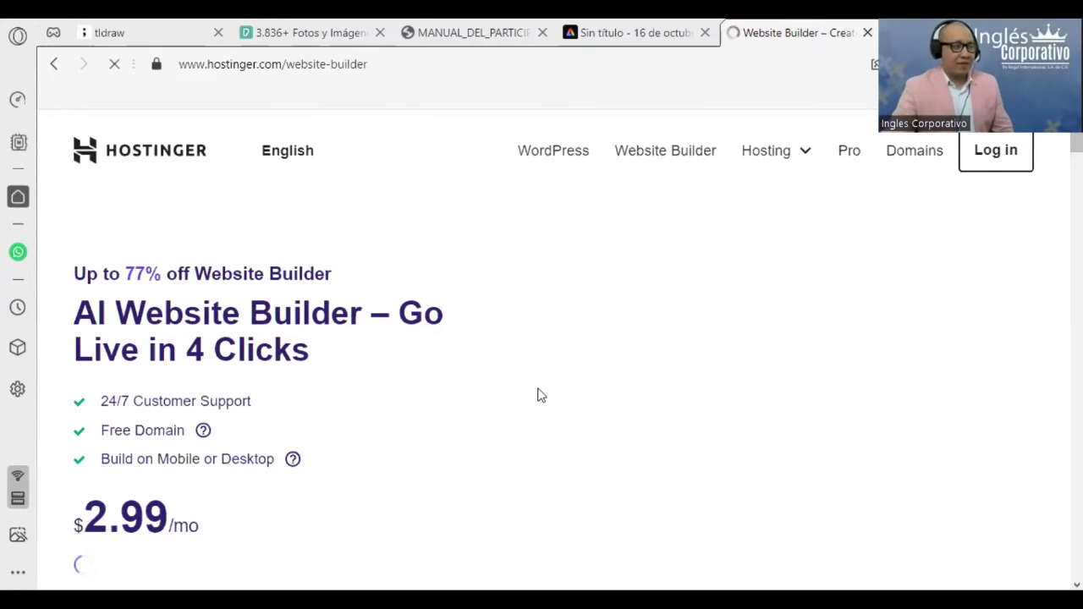
{"action": "scroll", "coordinate": [541, 395], "scroll_direction": "down", "scroll_amount": 2}
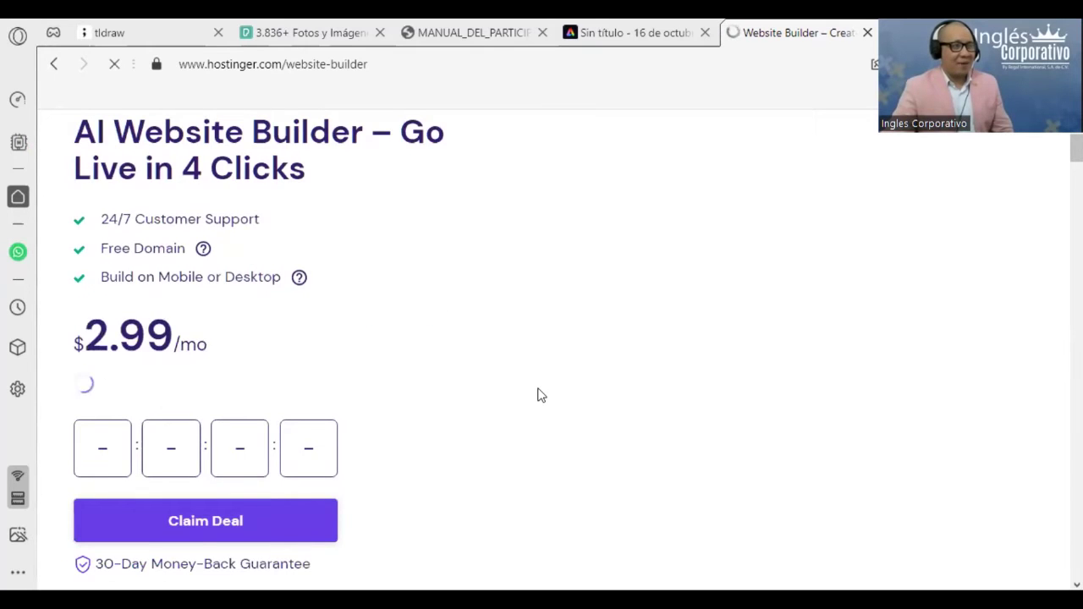
{"action": "scroll", "coordinate": [541, 395], "scroll_direction": "up", "scroll_amount": 2}
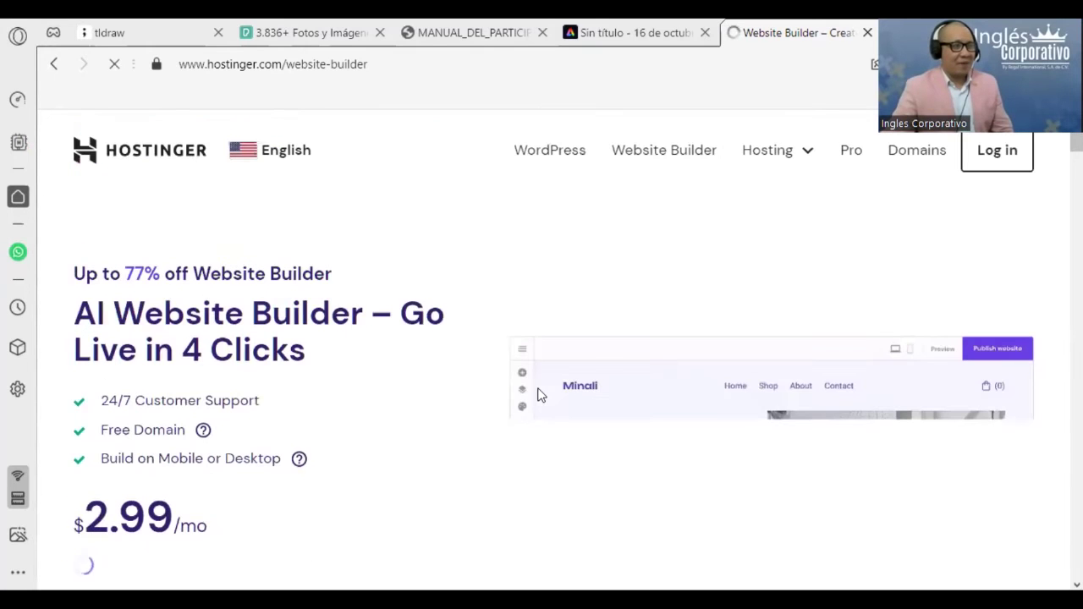
Return to the Zyro homepage and accept the cookie notice
{"action": "left_click", "coordinate": [53, 60]}
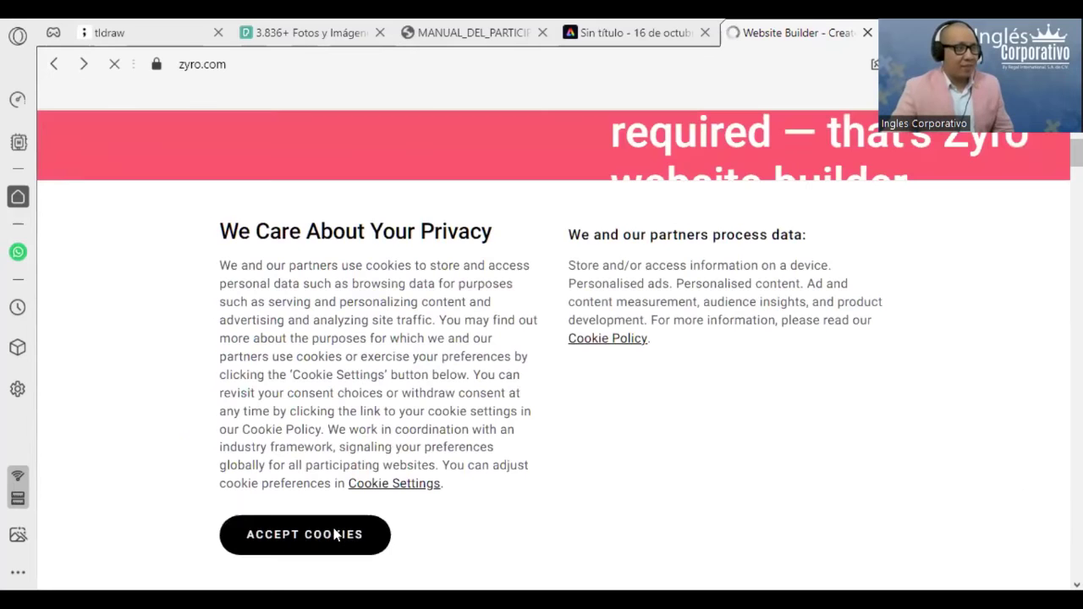
{"action": "left_click", "coordinate": [336, 536]}
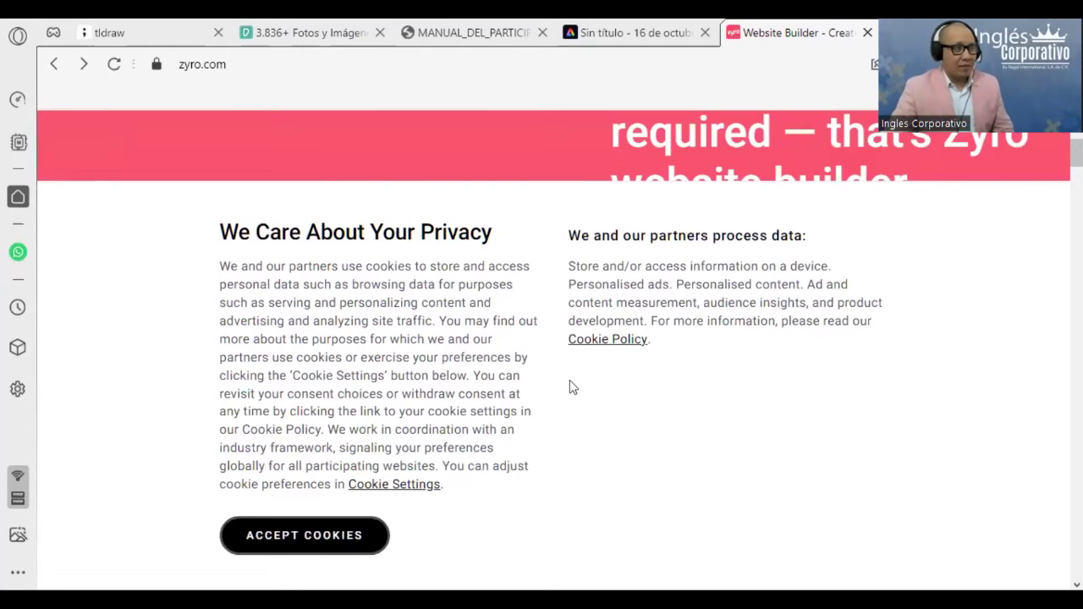
{"action": "scroll", "coordinate": [367, 242], "scroll_direction": "up", "scroll_amount": 3}
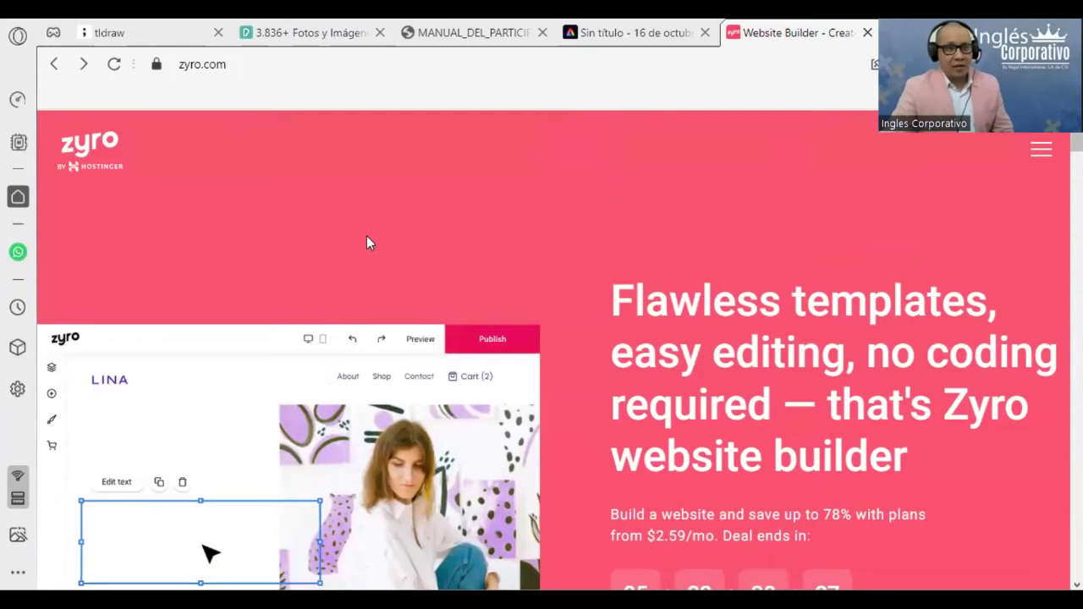
Open the Zyro navigation menu, expand and collapse Why Zyro, then close the menu
{"action": "left_click", "coordinate": [1040, 154]}
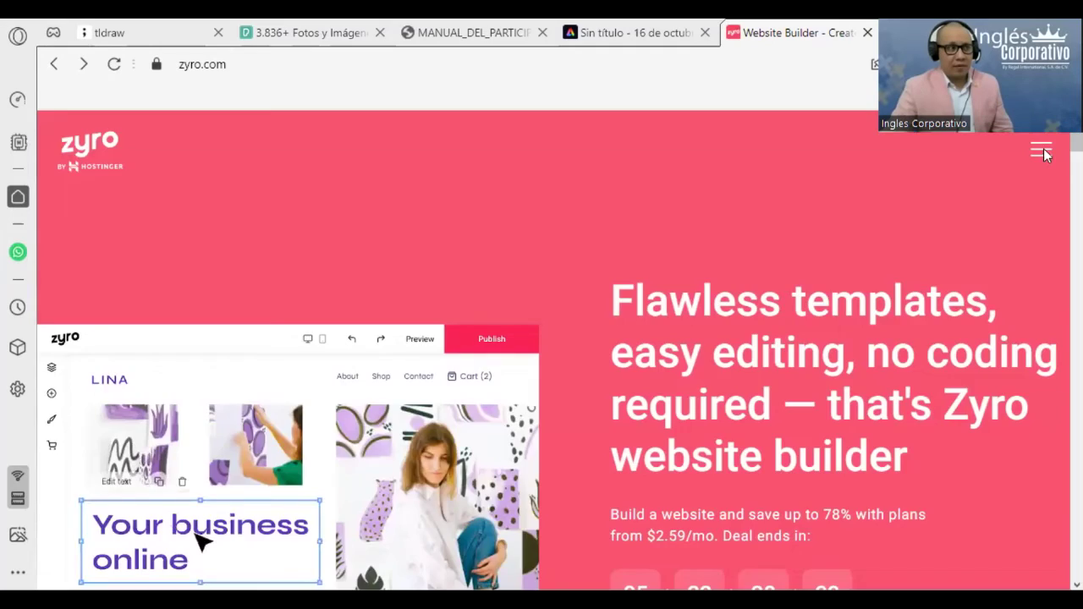
{"action": "left_click", "coordinate": [1044, 153]}
{"action": "left_click", "coordinate": [147, 217]}
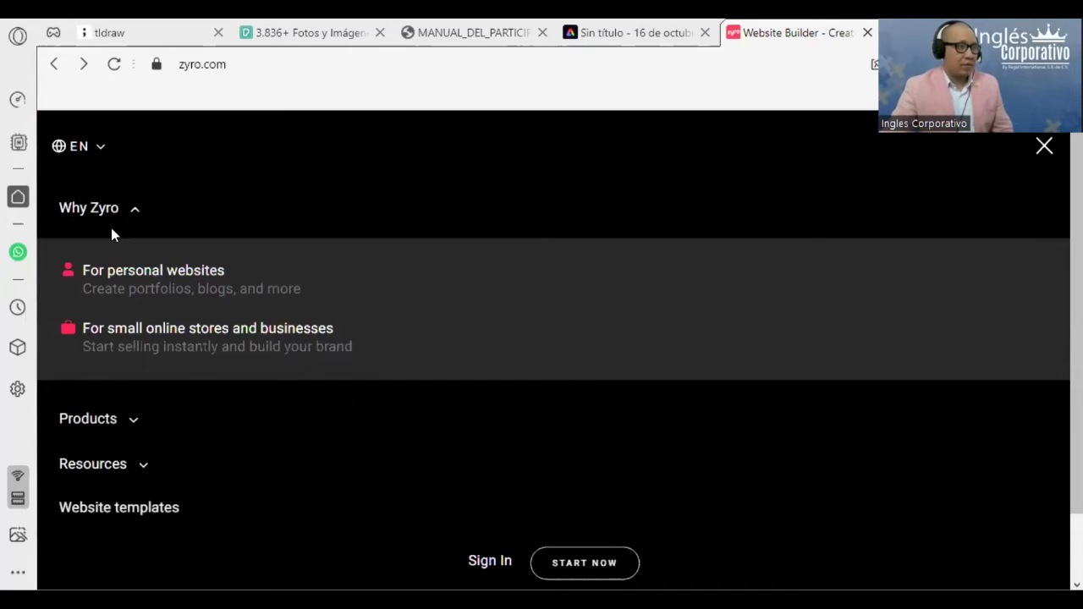
{"action": "left_click", "coordinate": [444, 170]}
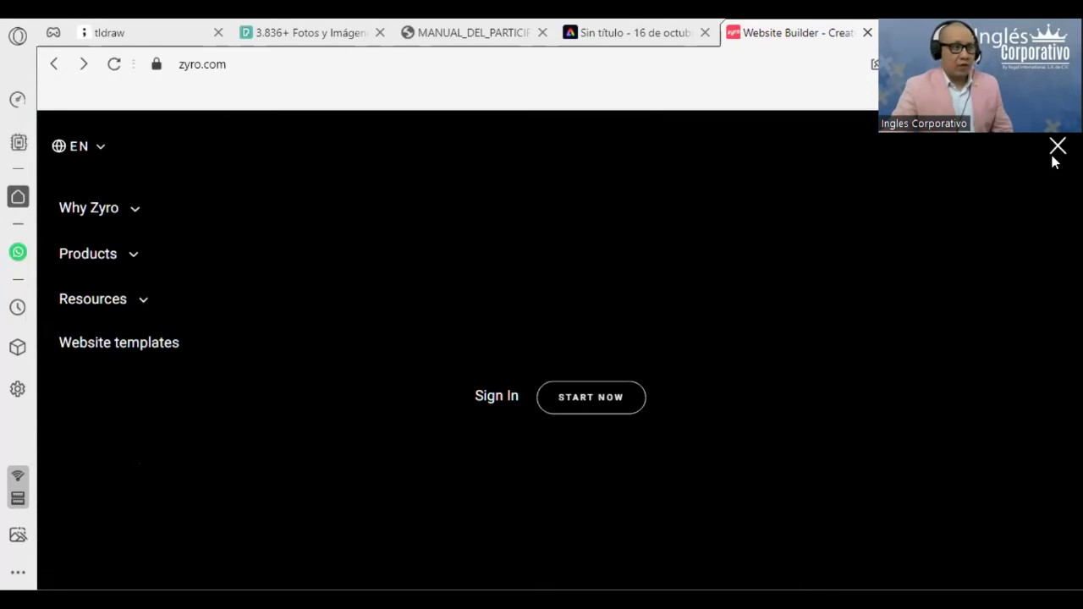
{"action": "left_click", "coordinate": [406, 347]}
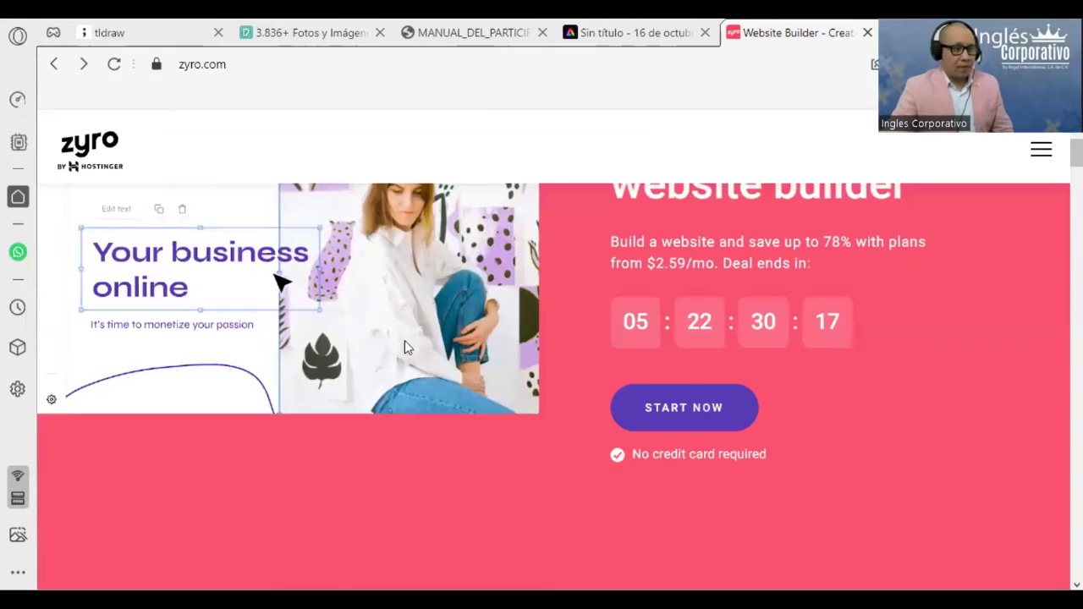
Scroll down through the Zyro homepage
{"action": "scroll", "coordinate": [405, 343], "scroll_direction": "down", "scroll_amount": 2}
{"action": "scroll", "coordinate": [404, 343], "scroll_direction": "down", "scroll_amount": 2}
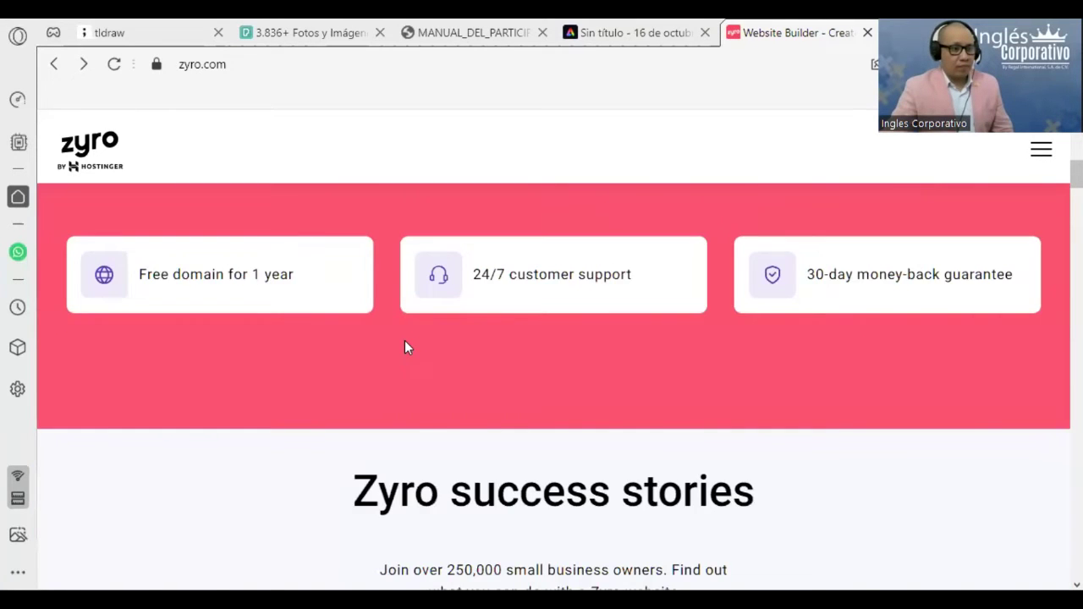
{"action": "scroll", "coordinate": [405, 343], "scroll_direction": "down", "scroll_amount": 4}
{"action": "scroll", "coordinate": [405, 343], "scroll_direction": "down", "scroll_amount": 6}
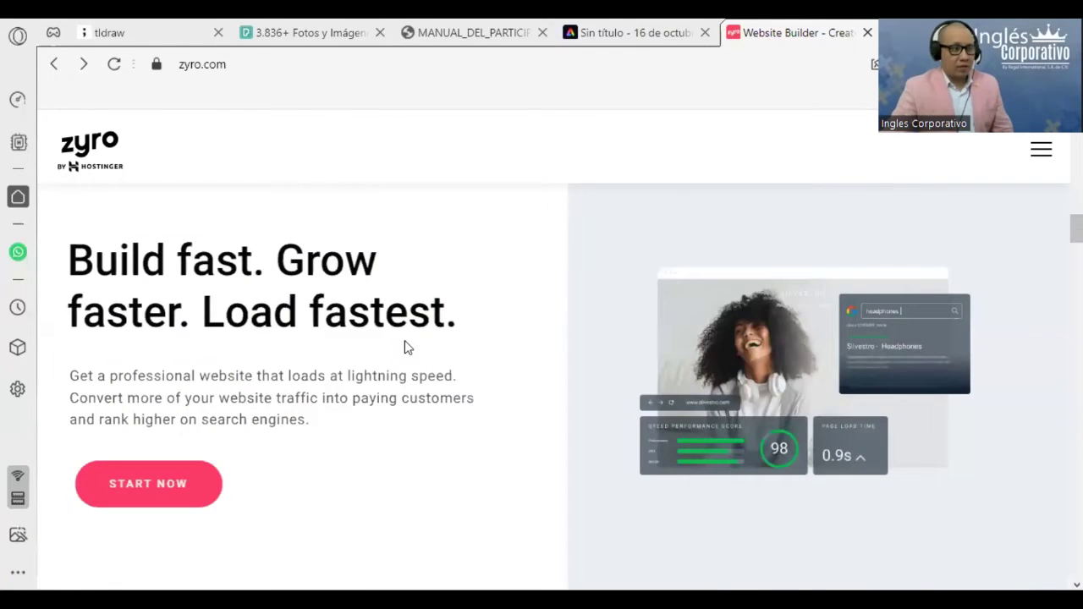
{"action": "scroll", "coordinate": [519, 359], "scroll_direction": "down", "scroll_amount": 2}
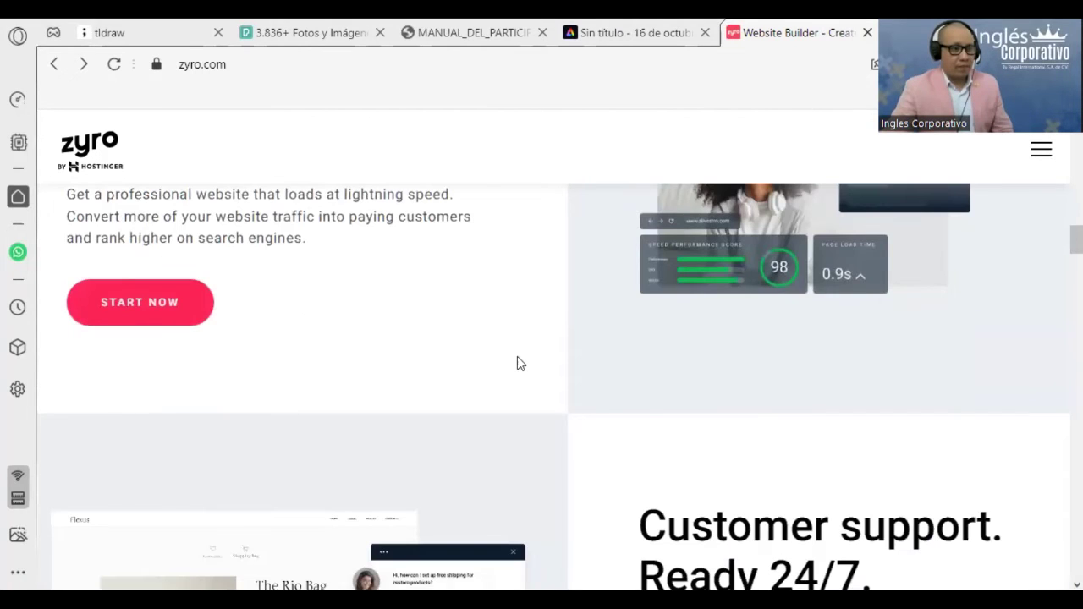
{"action": "scroll", "coordinate": [520, 364], "scroll_direction": "down", "scroll_amount": 5}
{"action": "scroll", "coordinate": [520, 364], "scroll_direction": "down", "scroll_amount": 4}
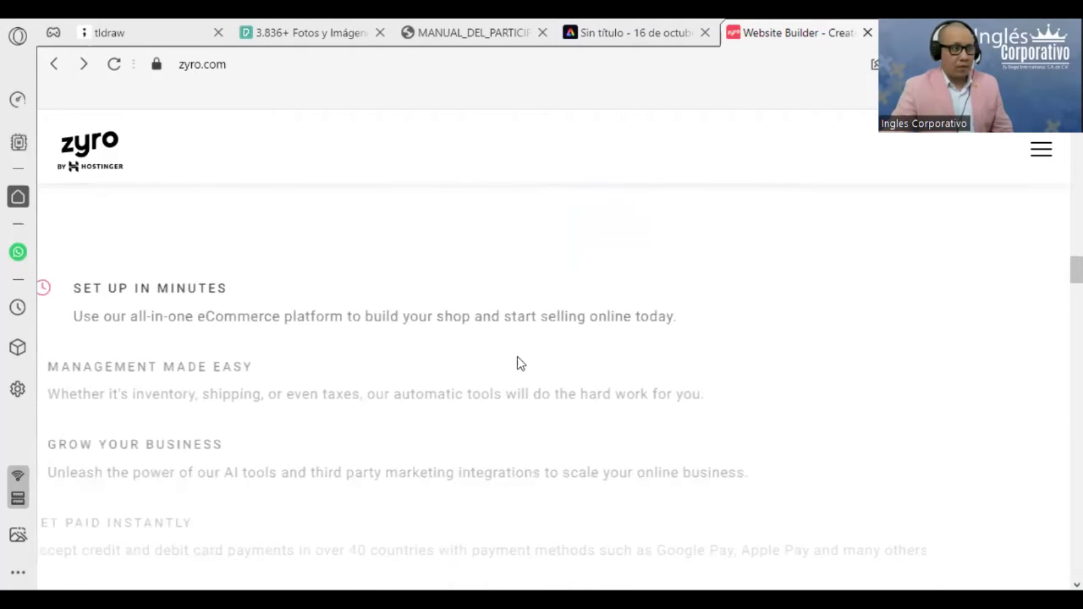
{"action": "scroll", "coordinate": [521, 363], "scroll_direction": "down", "scroll_amount": 4}
{"action": "scroll", "coordinate": [479, 322], "scroll_direction": "down", "scroll_amount": 4}
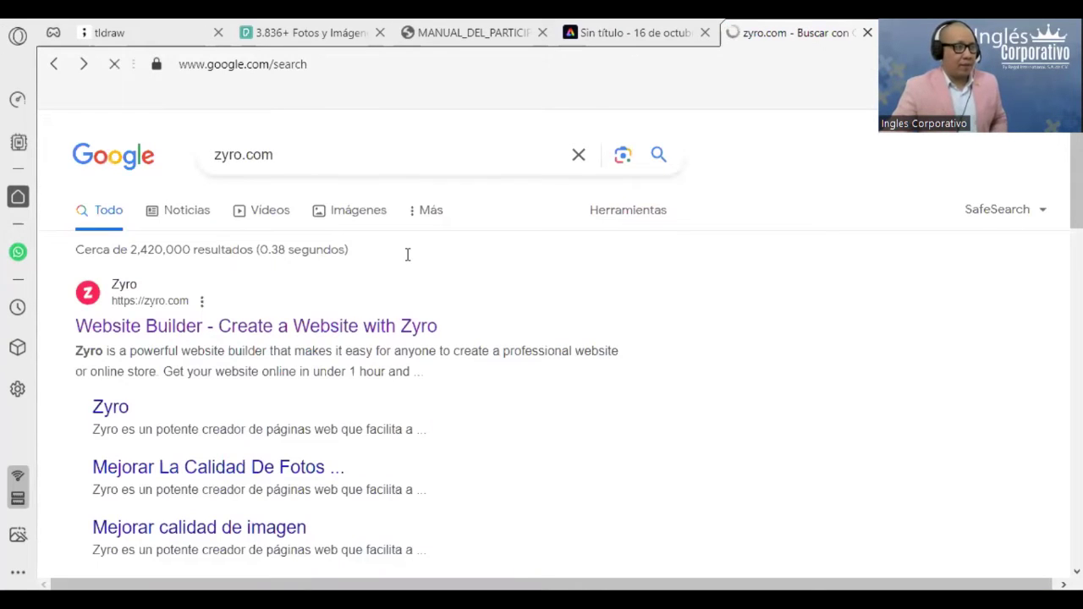
Open the 'Mejorar La Calidad De Fotos' Zyro upscaler page and scroll through it
{"action": "left_click", "coordinate": [306, 156]}
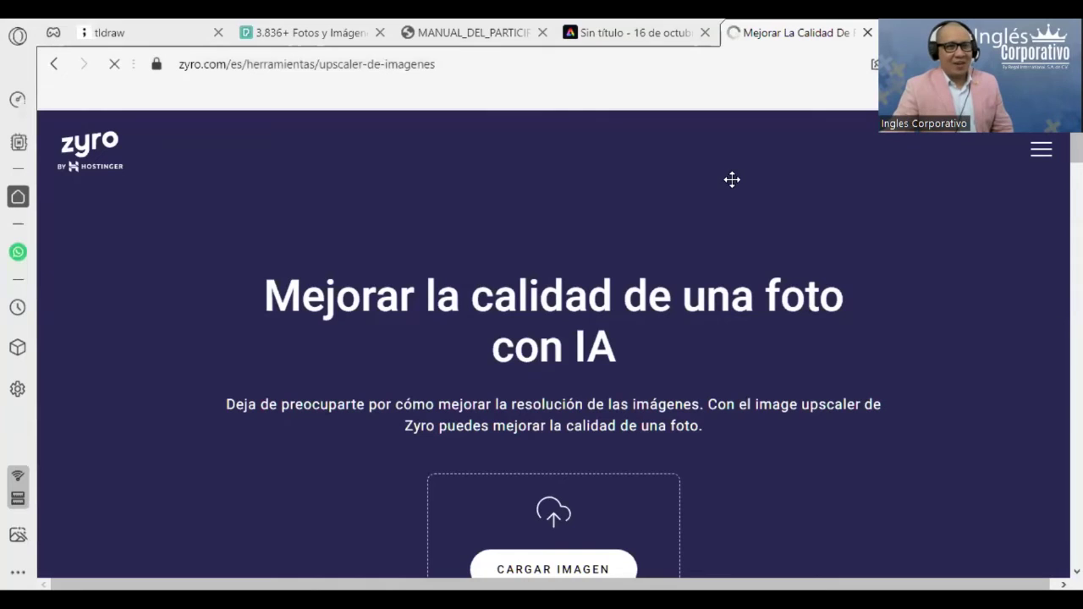
{"action": "scroll", "coordinate": [626, 389], "scroll_direction": "down", "scroll_amount": 2}
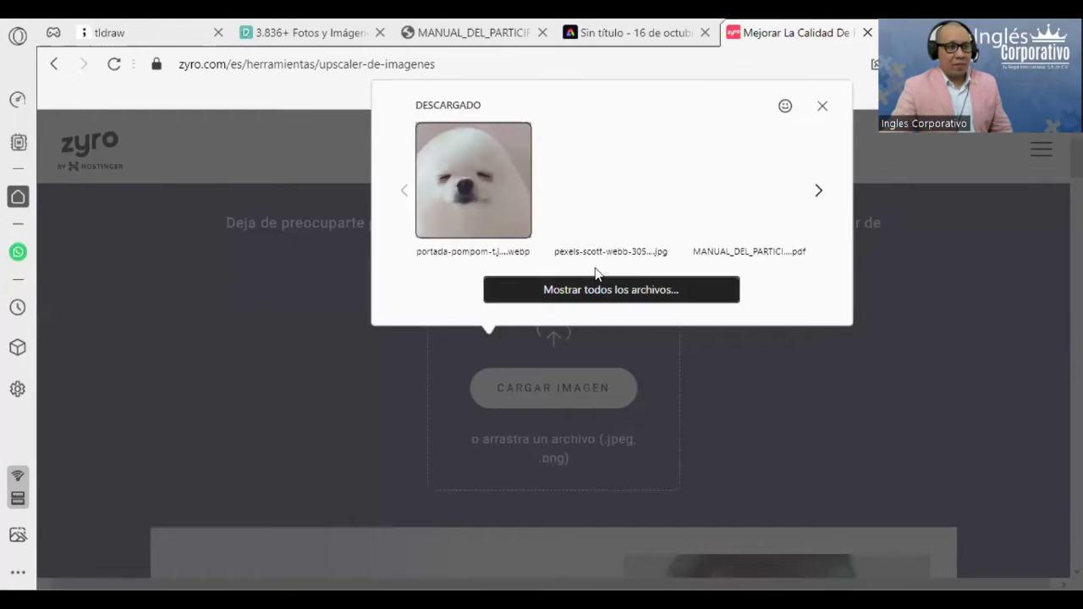
{"action": "scroll", "coordinate": [660, 401], "scroll_direction": "down", "scroll_amount": 2}
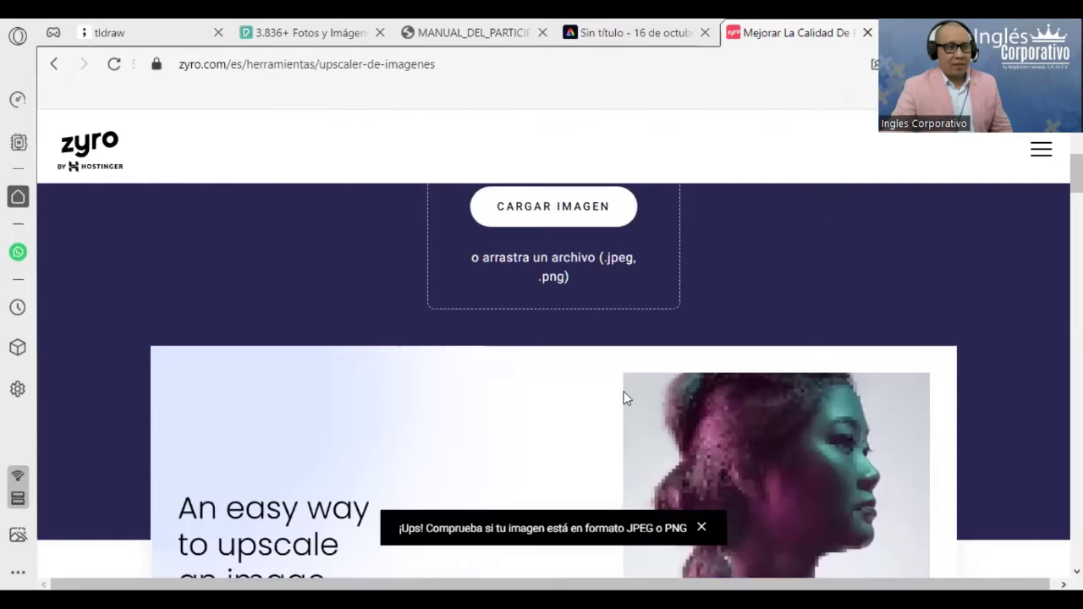
{"action": "scroll", "coordinate": [617, 406], "scroll_direction": "up", "scroll_amount": 3}
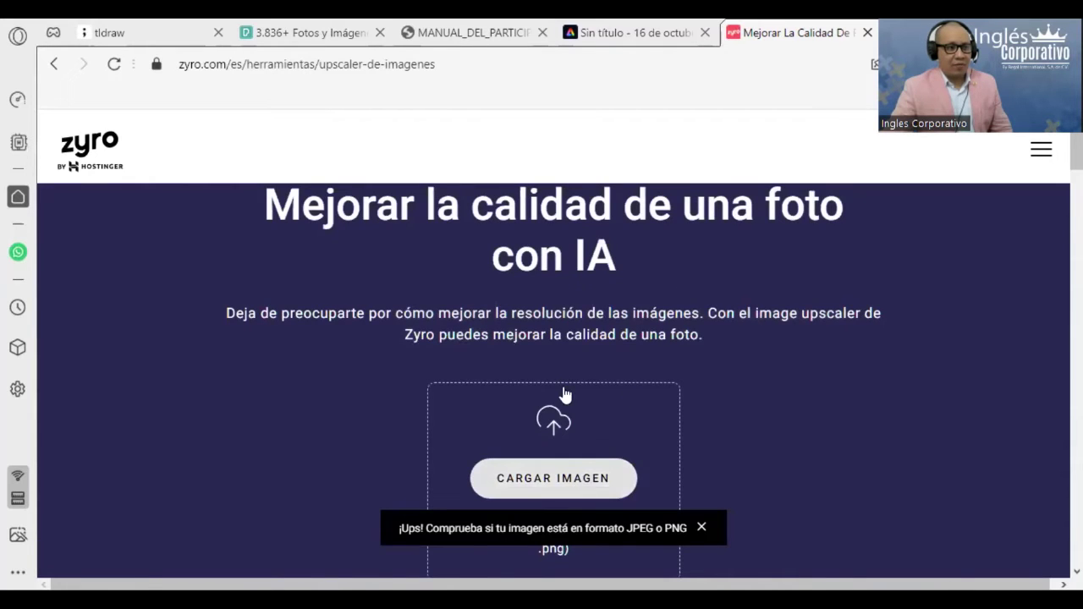
{"action": "scroll", "coordinate": [565, 395], "scroll_direction": "down", "scroll_amount": 1}
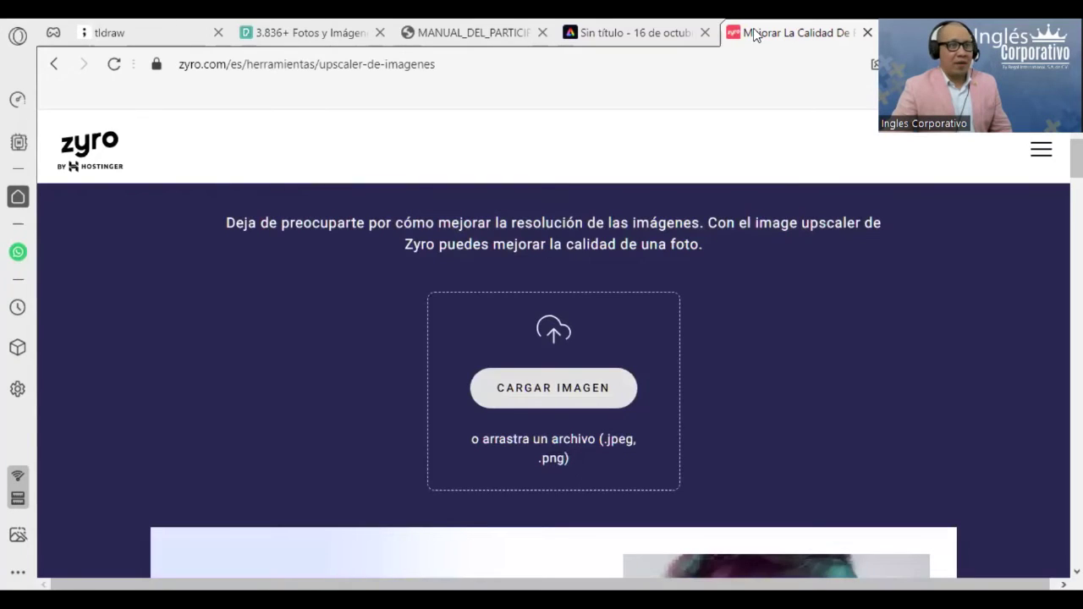
Check the participant manual PDF tab, return to Zyro, and start a new browser tab
{"action": "key", "text": "ctrl+shift+Tab"}
{"action": "key", "text": "ctrl+shift+Tab"}
{"action": "left_click", "coordinate": [804, 25]}
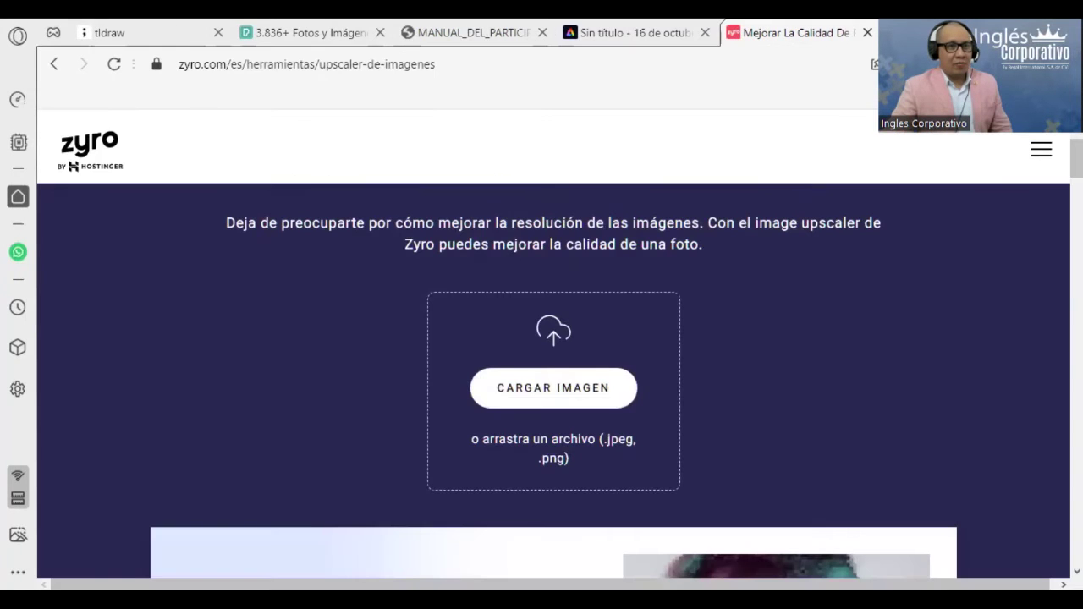
{"action": "key", "text": "ctrl+t"}
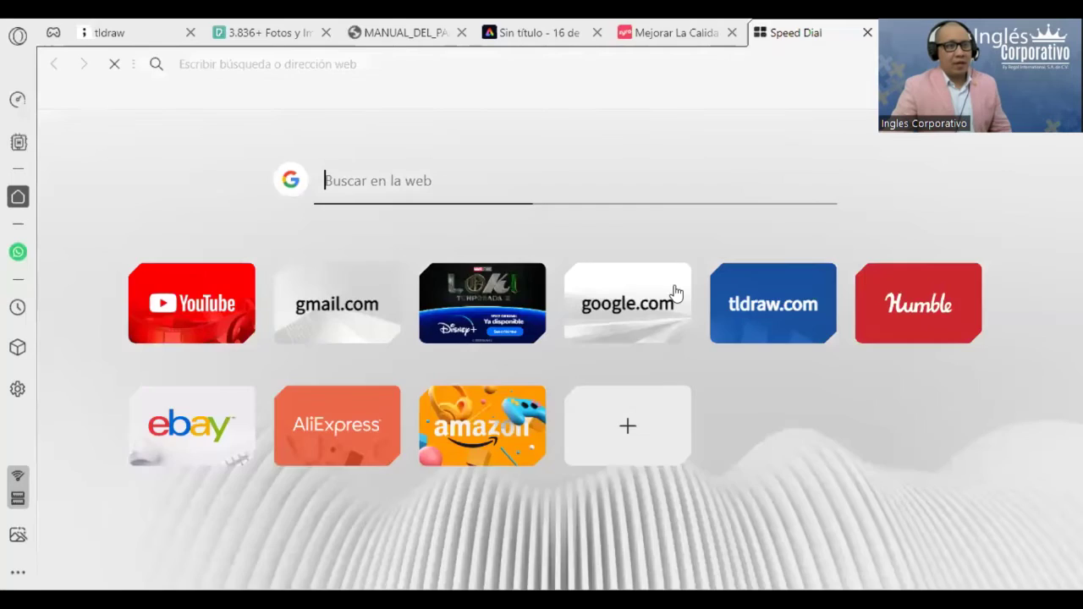
Search Google for 'perrito'
{"action": "left_click", "coordinate": [676, 292]}
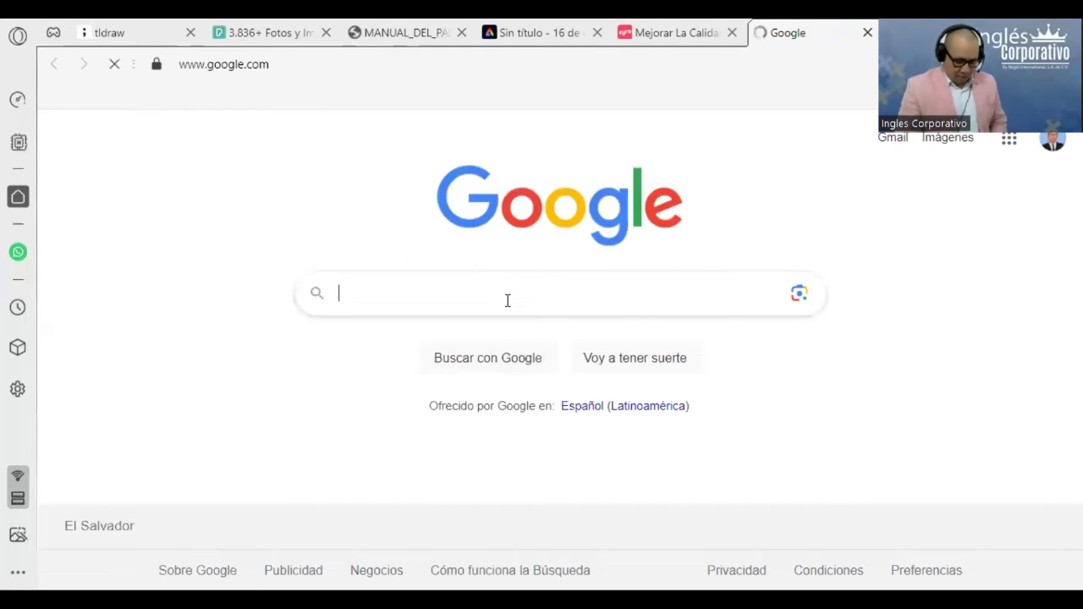
{"action": "left_click", "coordinate": [508, 300]}
{"action": "type", "text": "perri"}
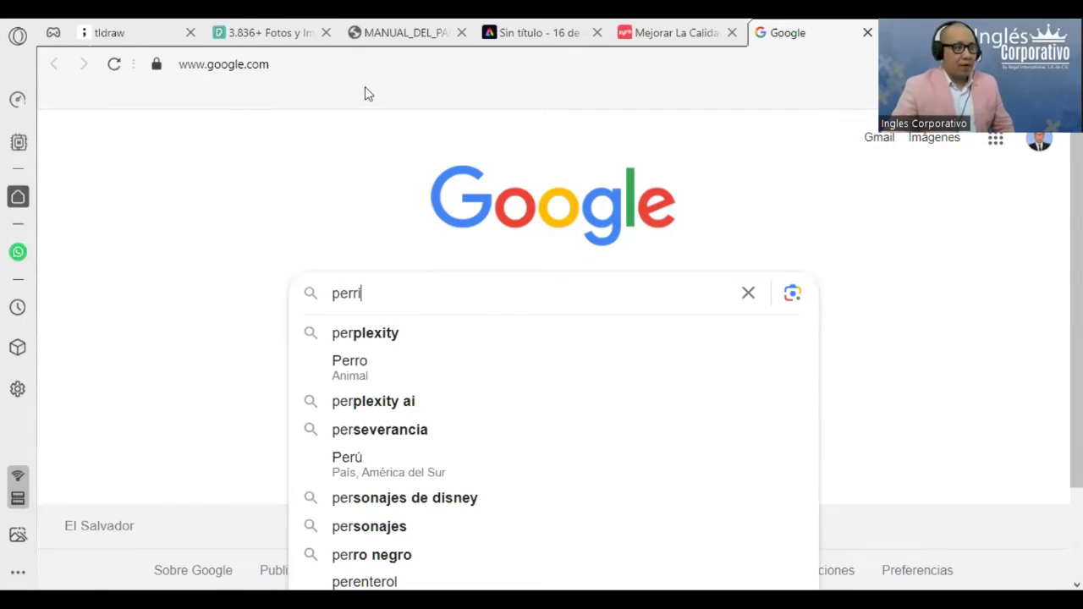
{"action": "type", "text": "to"}
{"action": "key", "text": "Return"}
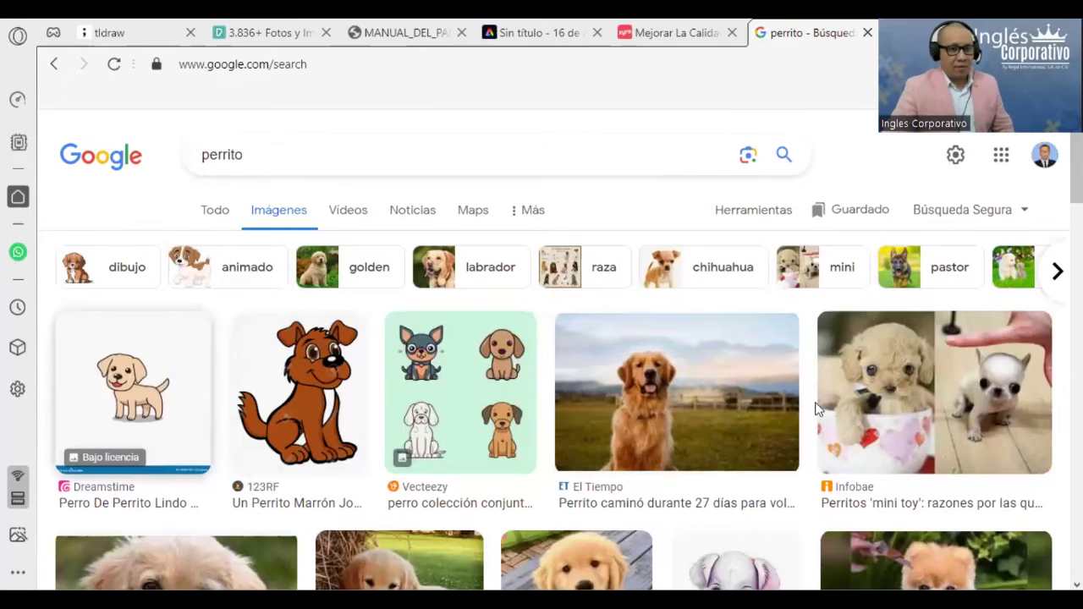
Browse the perrito image results and preview the Pexels puppy-on-grass photo
{"action": "scroll", "coordinate": [818, 409], "scroll_direction": "down", "scroll_amount": 2}
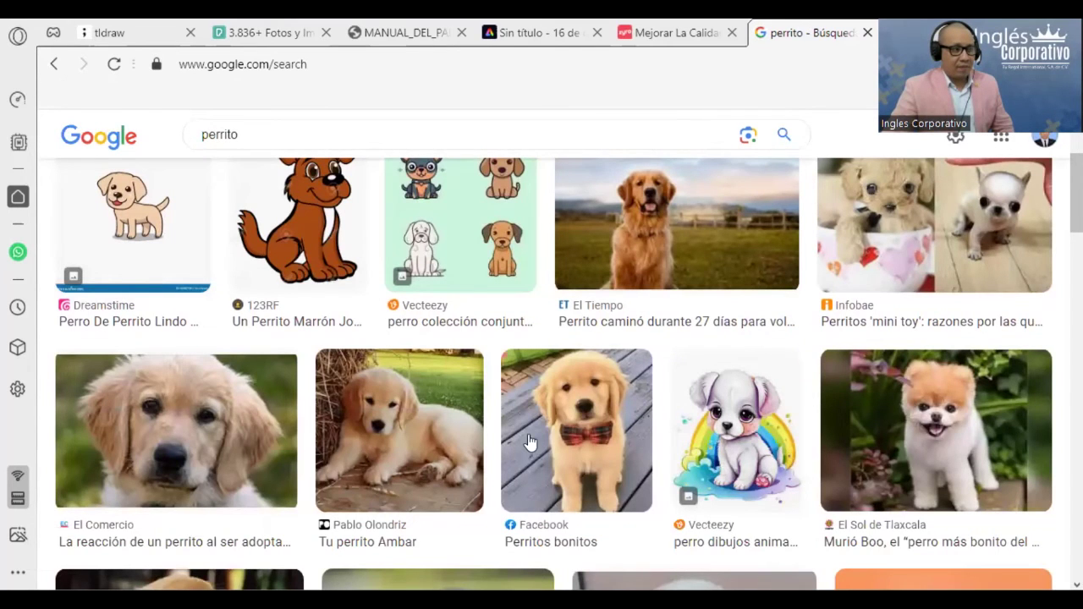
{"action": "scroll", "coordinate": [516, 441], "scroll_direction": "down", "scroll_amount": 4}
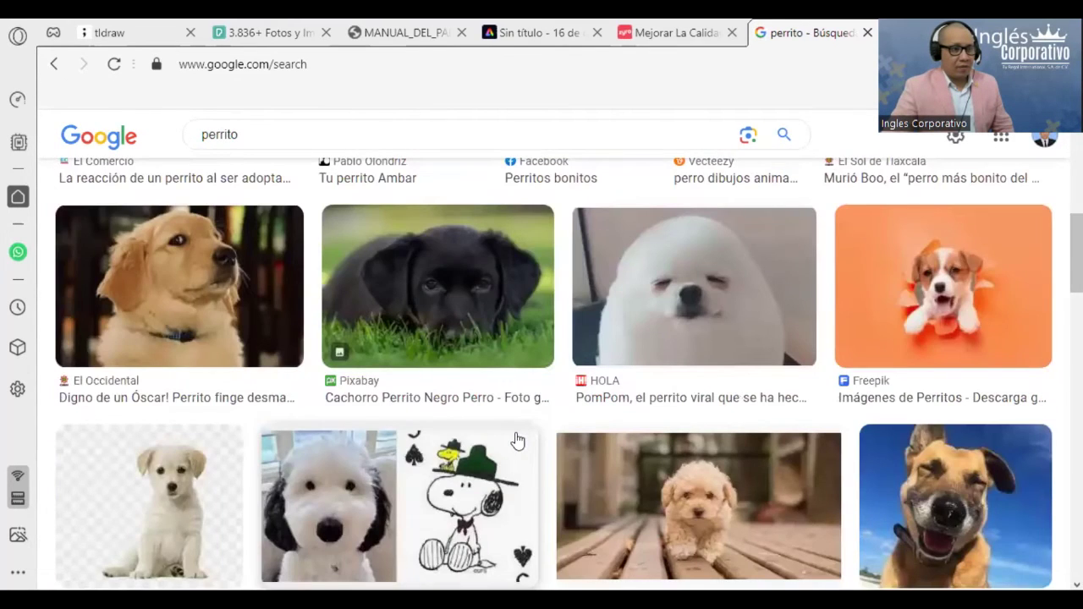
{"action": "scroll", "coordinate": [517, 441], "scroll_direction": "down", "scroll_amount": 3}
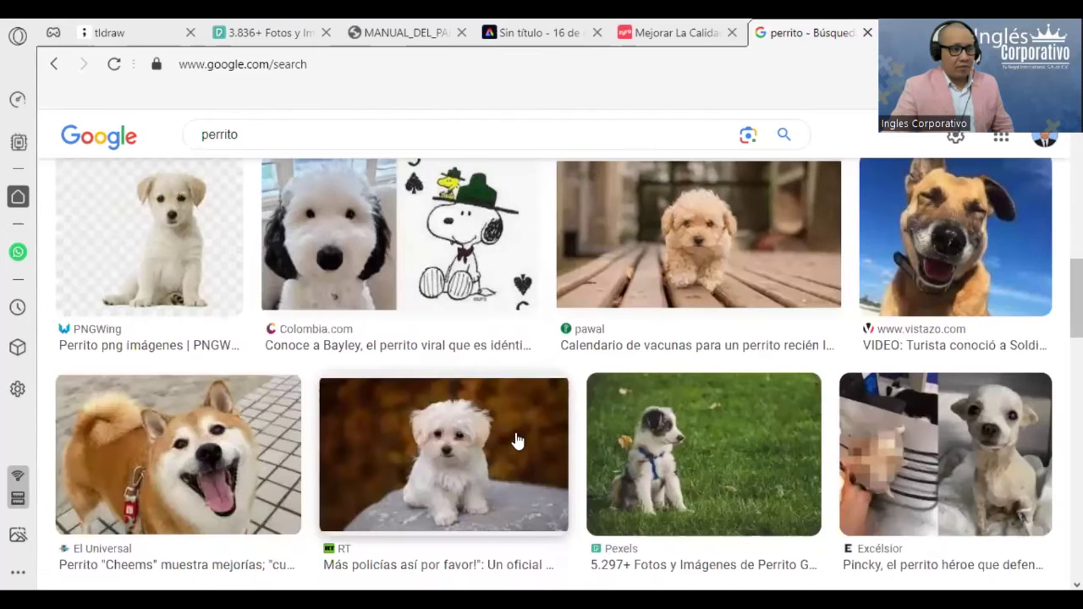
{"action": "left_click", "coordinate": [263, 451]}
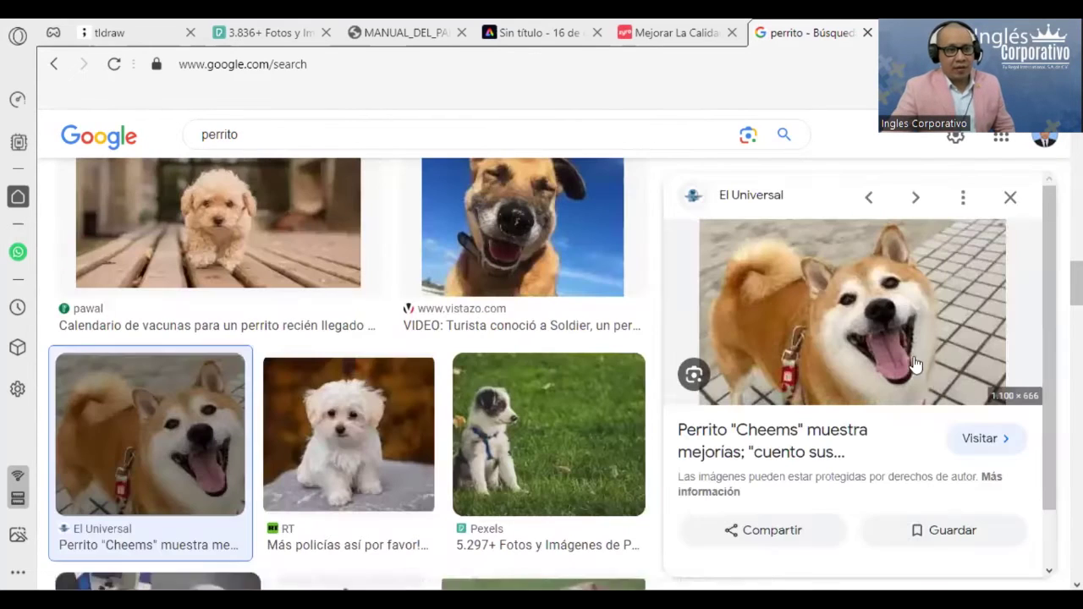
{"action": "left_click", "coordinate": [512, 419]}
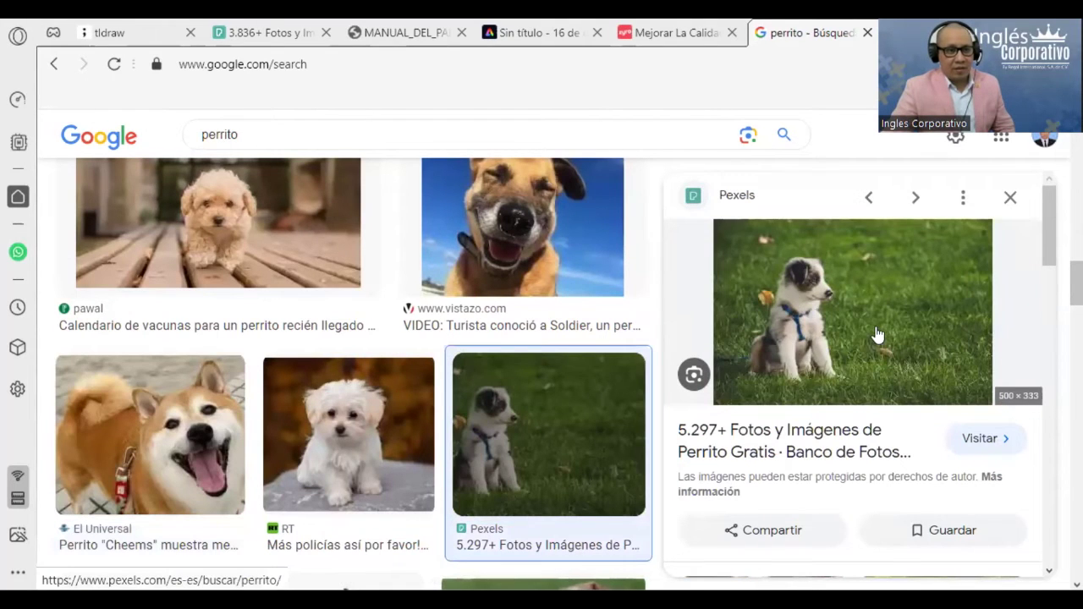
Save the puppy image to Downloads as pexels-photo-1346086, then return to the Zyro tab
{"action": "right_click", "coordinate": [877, 332]}
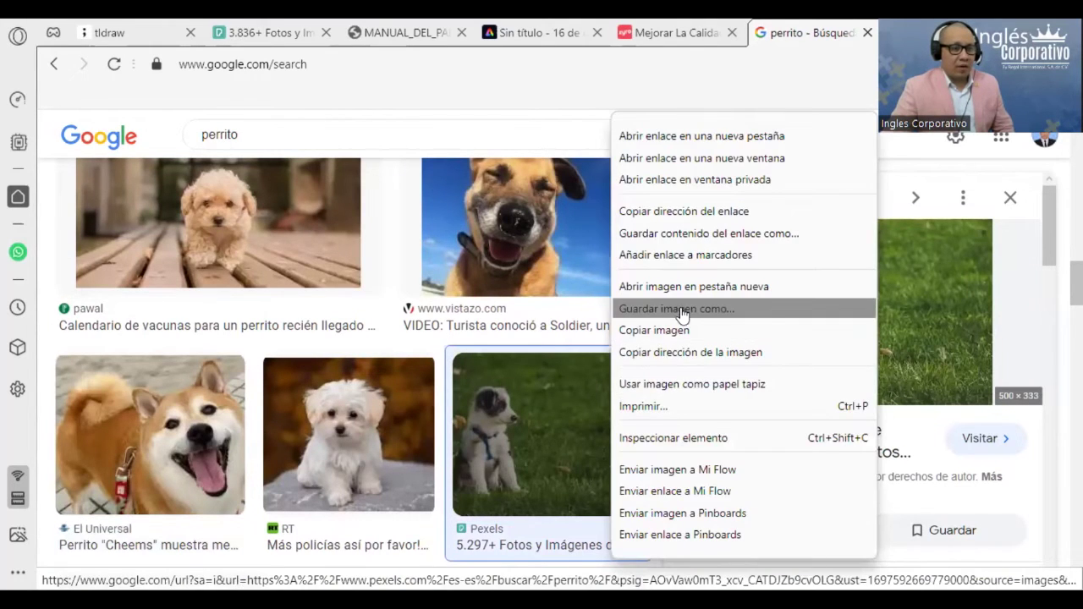
{"action": "left_click", "coordinate": [681, 310]}
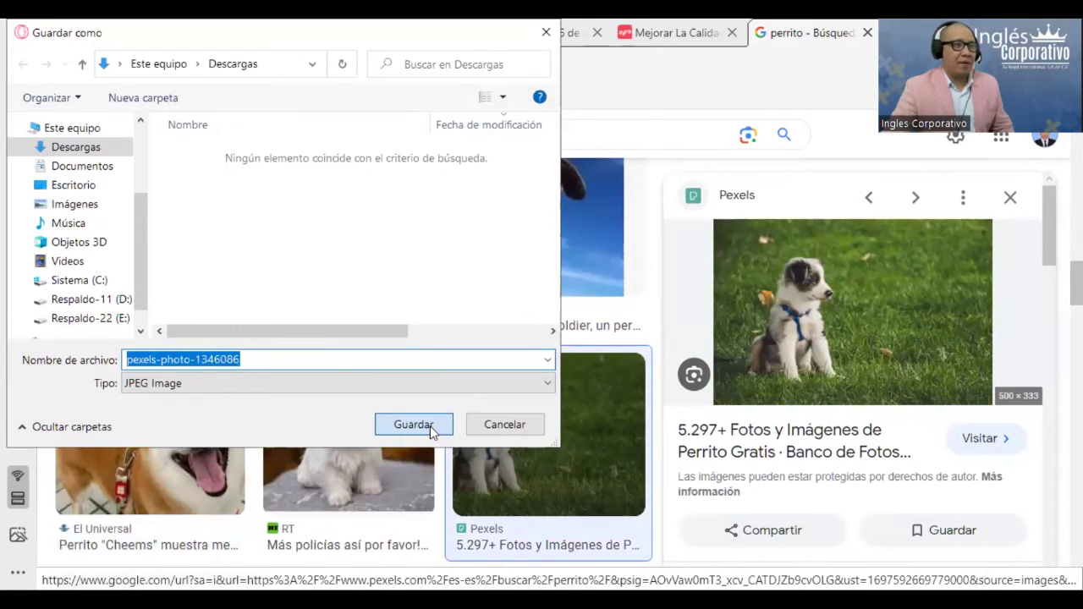
{"action": "left_click", "coordinate": [413, 424]}
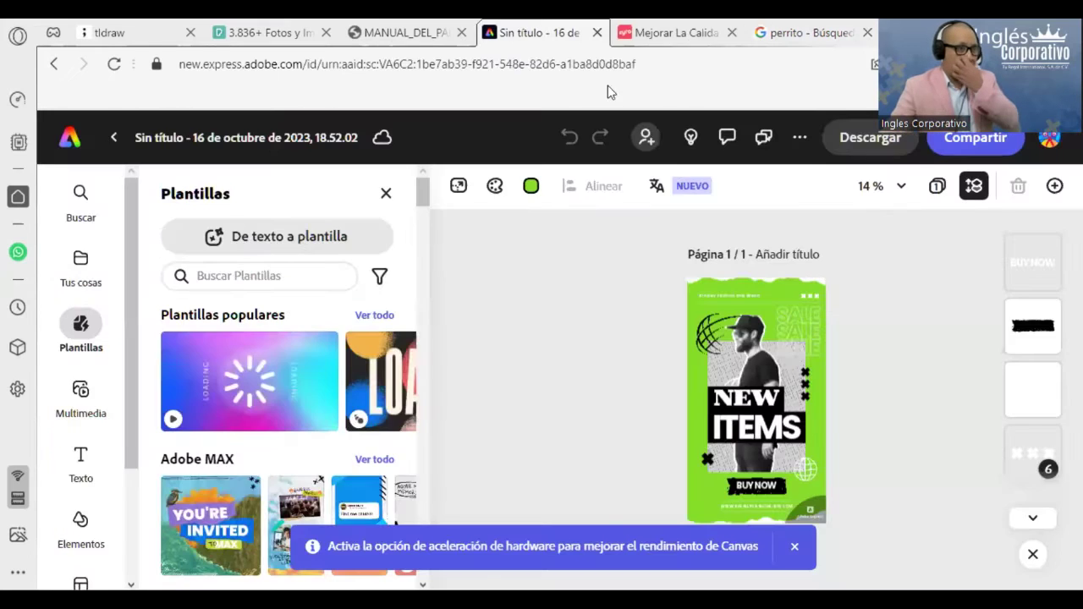
{"action": "left_click", "coordinate": [677, 33]}
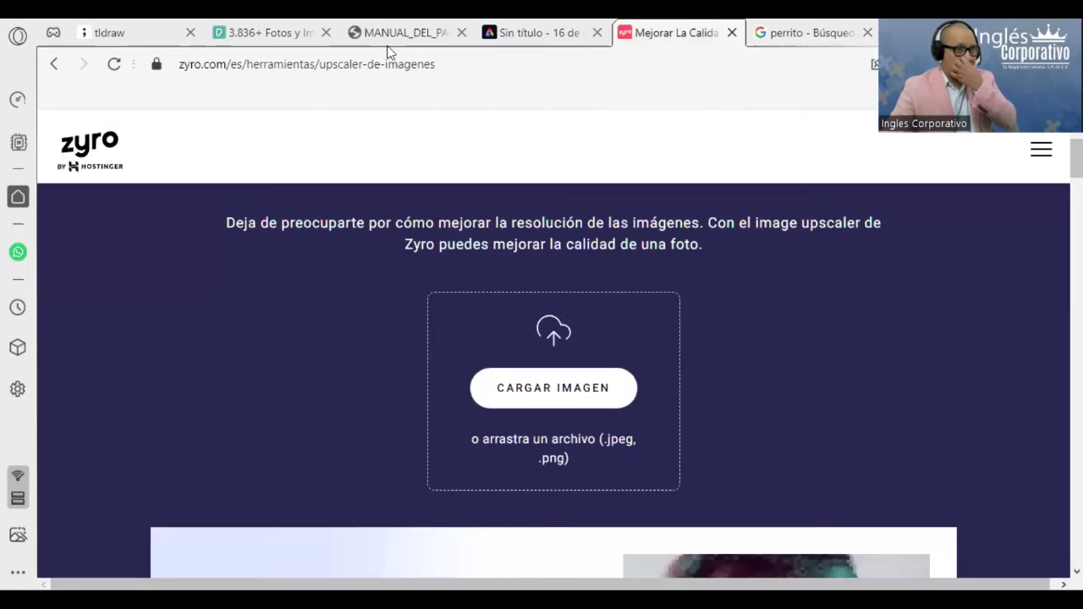
Copy the Zyro upscaler page's web address
{"action": "left_click", "coordinate": [426, 65]}
{"action": "right_click", "coordinate": [417, 63]}
{"action": "left_click", "coordinate": [455, 141]}
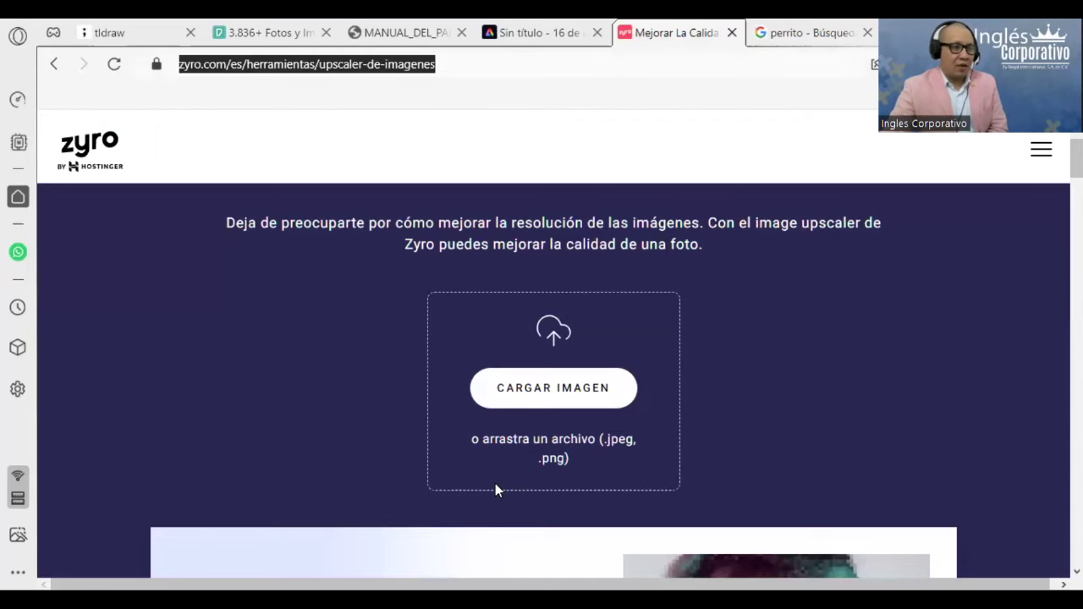
{"action": "left_click", "coordinate": [495, 485]}
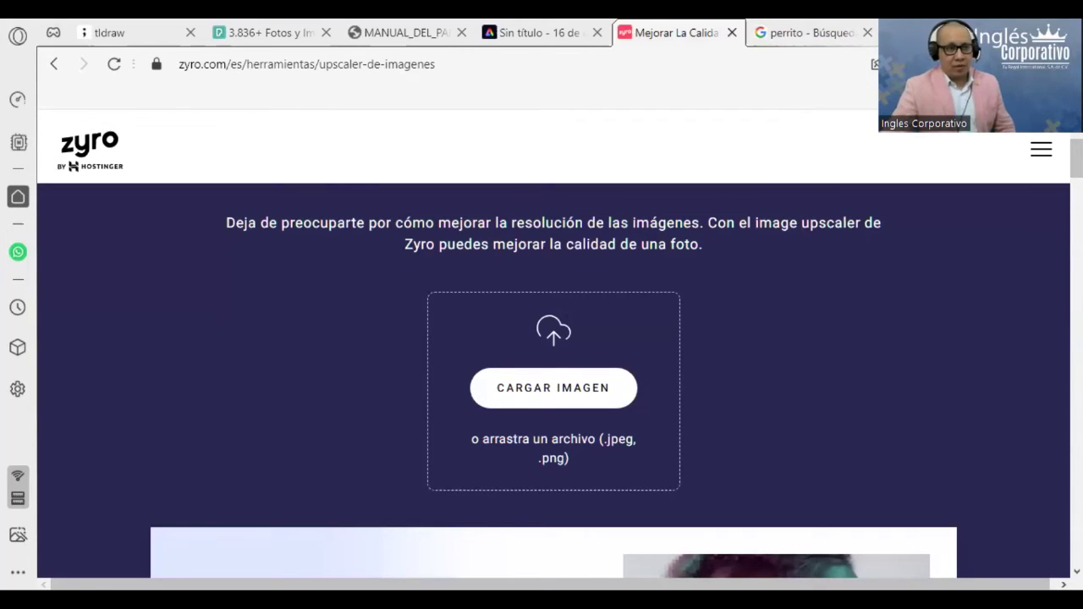
Upload the downloaded puppy photo from the Downloads list into the upscaler
{"action": "key", "text": "ctrl+j"}
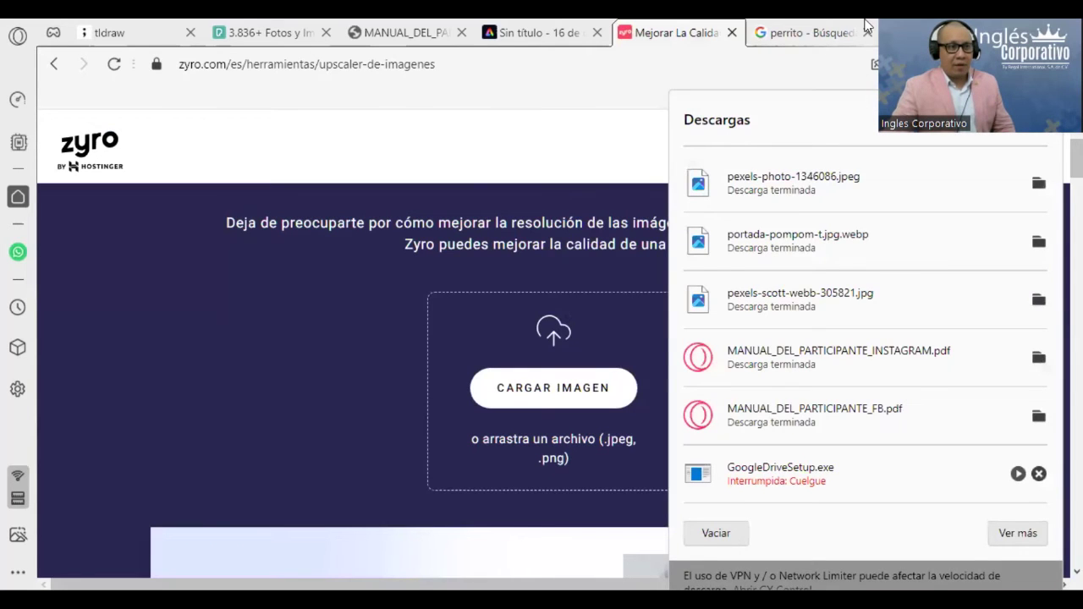
{"action": "left_click_drag", "start_coordinate": [480, 375], "coordinate": [581, 354]}
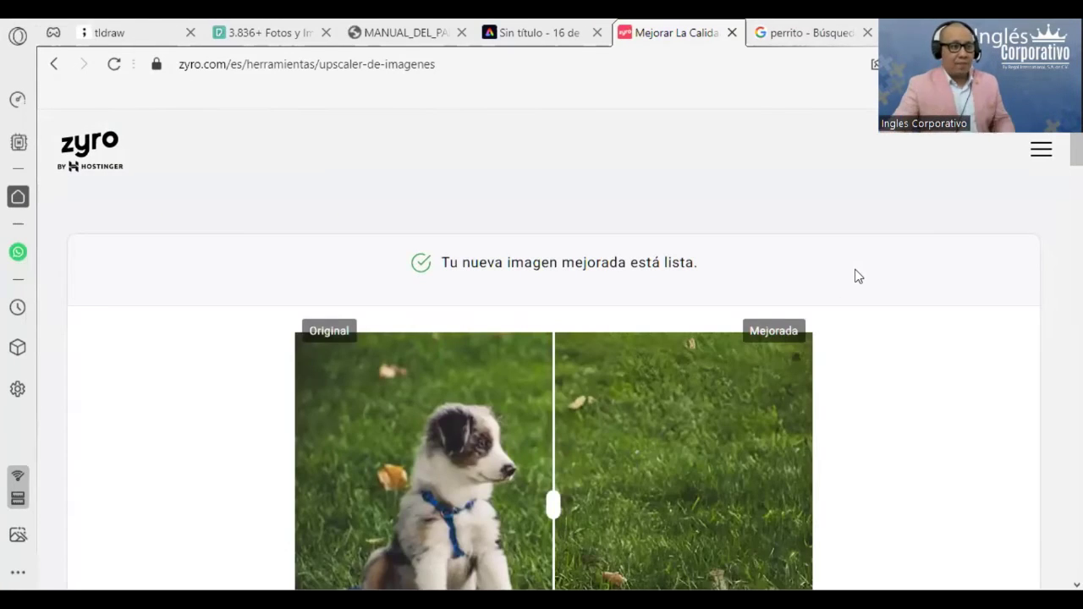
{"action": "scroll", "coordinate": [696, 412], "scroll_direction": "down", "scroll_amount": 1}
{"action": "scroll", "coordinate": [561, 387], "scroll_direction": "down", "scroll_amount": 1}
Compare original and enhanced puppy with the slider, then download zyro-image.png
{"action": "mouse_move", "coordinate": [553, 319]}
{"action": "left_mouse_down"}
{"action": "mouse_move", "coordinate": [484, 324]}
{"action": "mouse_move", "coordinate": [429, 346]}
{"action": "mouse_move", "coordinate": [385, 398]}
{"action": "left_mouse_up"}
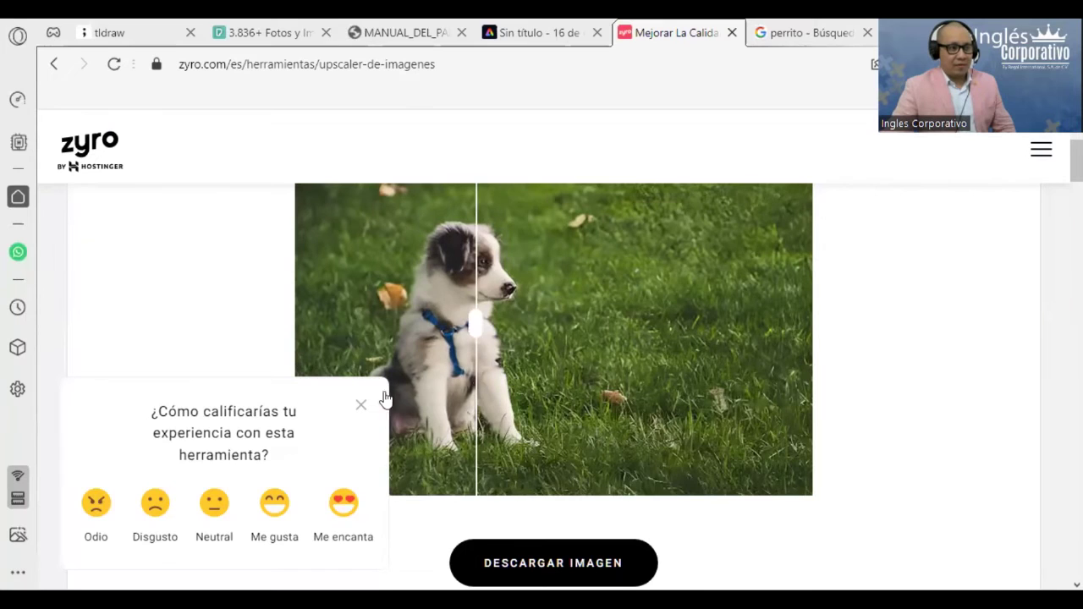
{"action": "left_click", "coordinate": [363, 408]}
{"action": "mouse_move", "coordinate": [363, 339]}
{"action": "left_mouse_down"}
{"action": "mouse_move", "coordinate": [460, 375]}
{"action": "mouse_move", "coordinate": [737, 399]}
{"action": "mouse_move", "coordinate": [334, 365]}
{"action": "mouse_move", "coordinate": [561, 392]}
{"action": "mouse_move", "coordinate": [336, 364]}
{"action": "mouse_move", "coordinate": [363, 363]}
{"action": "left_mouse_up"}
{"action": "mouse_move", "coordinate": [715, 404]}
{"action": "left_mouse_down"}
{"action": "mouse_move", "coordinate": [902, 404]}
{"action": "mouse_move", "coordinate": [394, 363]}
{"action": "mouse_move", "coordinate": [582, 380]}
{"action": "mouse_move", "coordinate": [430, 350]}
{"action": "mouse_move", "coordinate": [411, 358]}
{"action": "mouse_move", "coordinate": [590, 381]}
{"action": "mouse_move", "coordinate": [540, 368]}
{"action": "mouse_move", "coordinate": [571, 370]}
{"action": "left_mouse_up"}
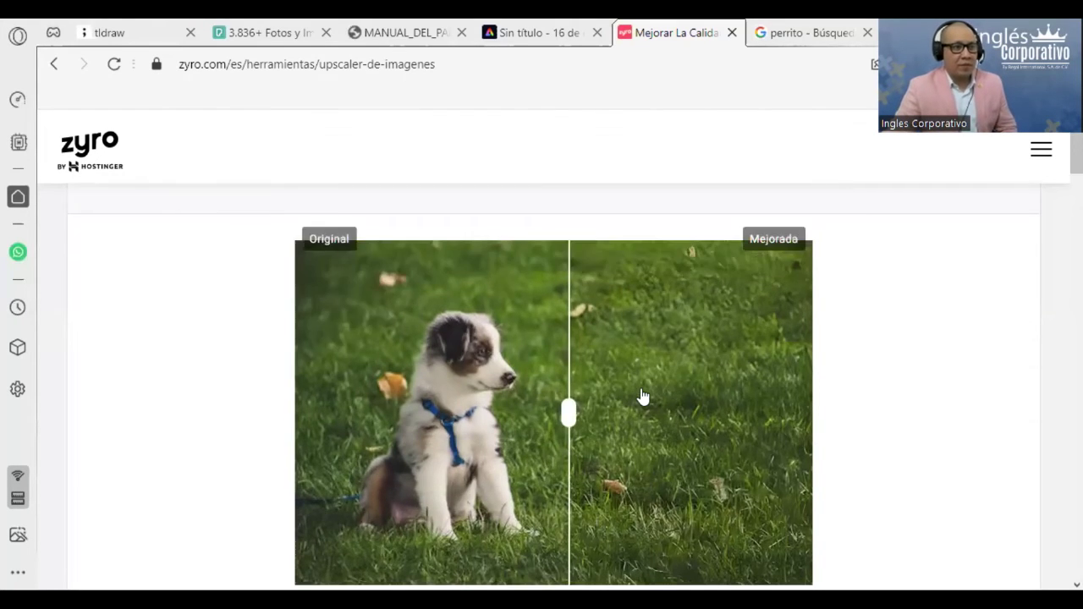
{"action": "scroll", "coordinate": [643, 398], "scroll_direction": "down", "scroll_amount": 4}
{"action": "scroll", "coordinate": [643, 395], "scroll_direction": "up", "scroll_amount": 1}
{"action": "left_click", "coordinate": [593, 306]}
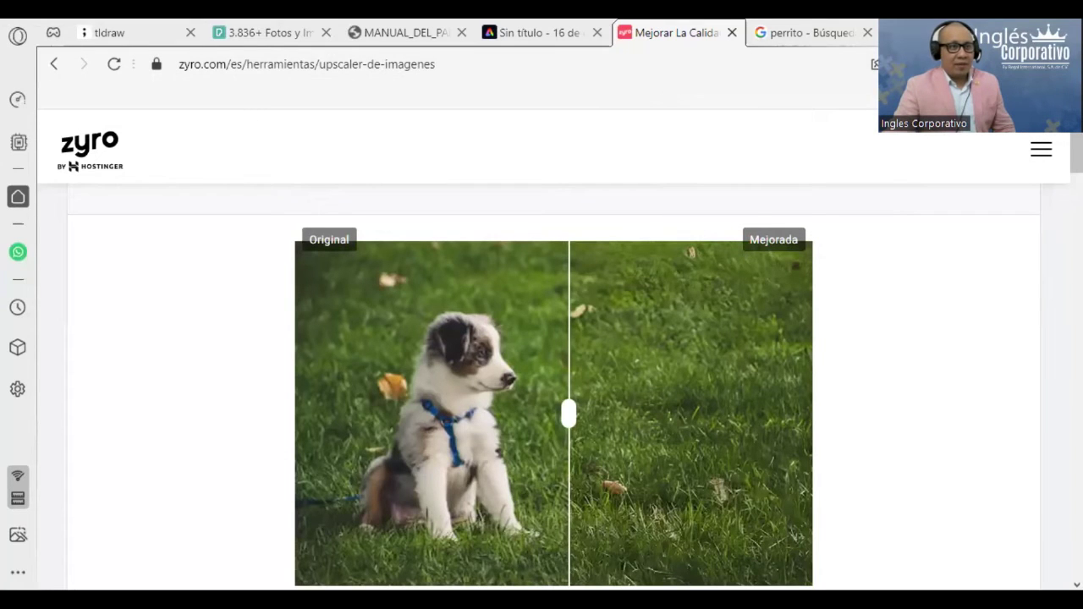
{"action": "key", "text": "ctrl+Tab"}
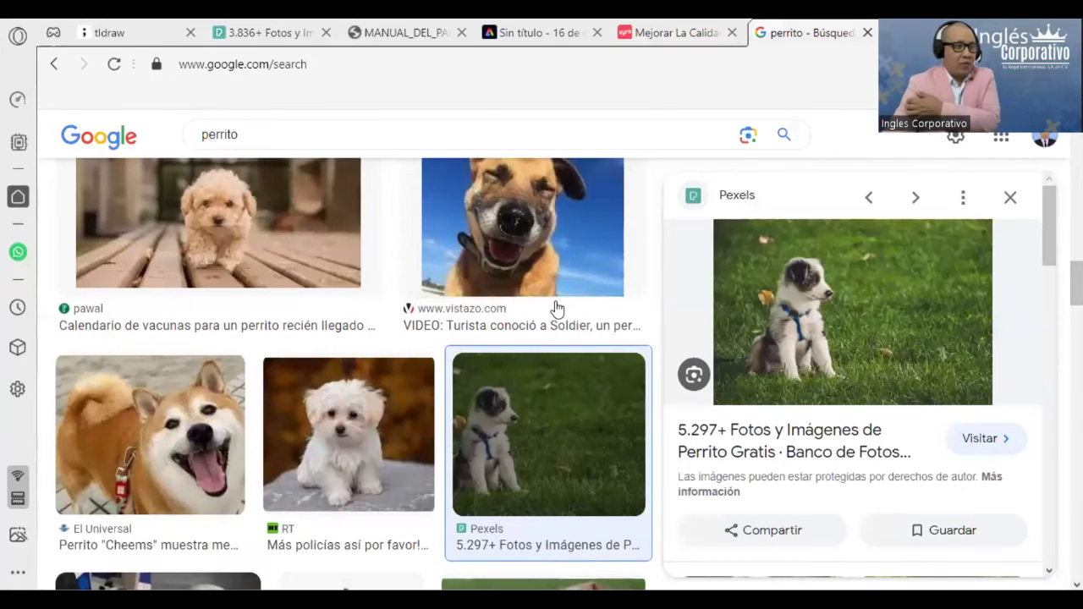
Preview the 123RF brown cartoon puppy drawing from the perrito image results
{"action": "scroll", "coordinate": [510, 387], "scroll_direction": "down", "scroll_amount": 5}
{"action": "scroll", "coordinate": [499, 396], "scroll_direction": "up", "scroll_amount": 3}
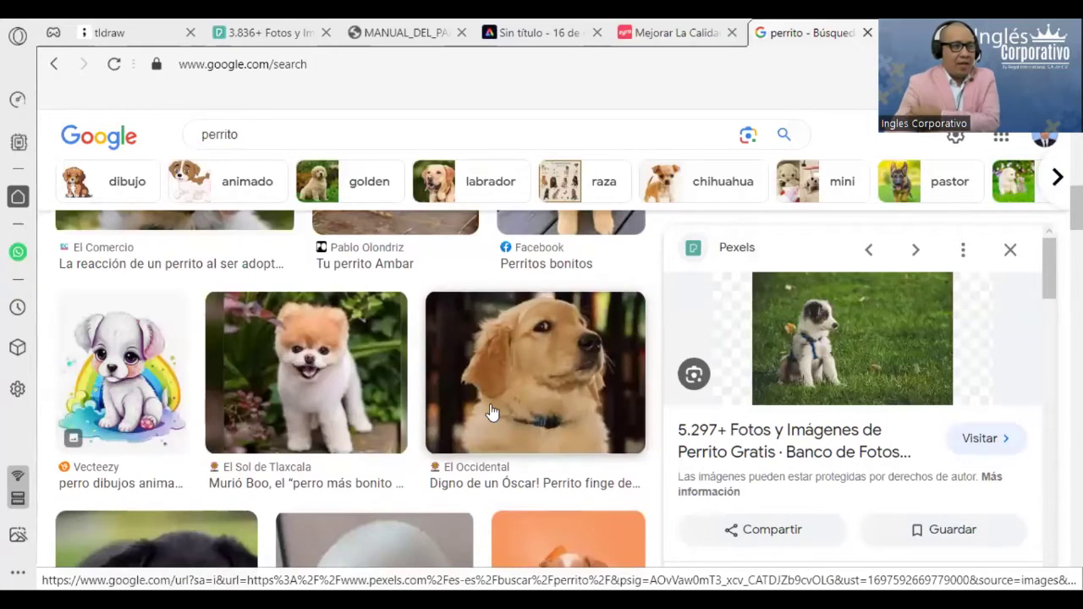
{"action": "scroll", "coordinate": [490, 405], "scroll_direction": "up", "scroll_amount": 2}
{"action": "scroll", "coordinate": [228, 317], "scroll_direction": "down", "scroll_amount": 5}
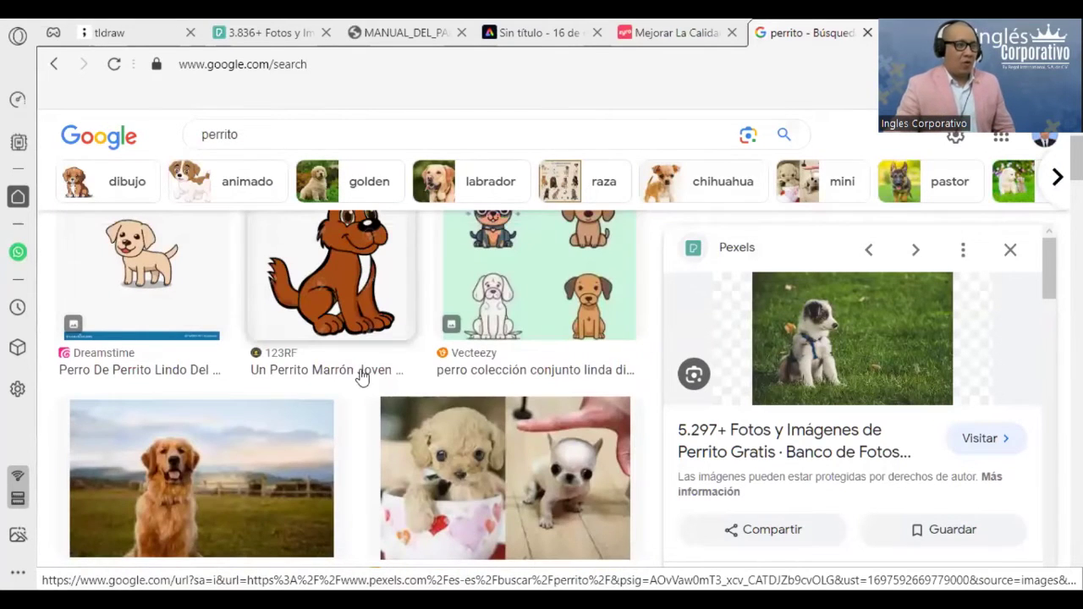
{"action": "scroll", "coordinate": [229, 318], "scroll_direction": "up", "scroll_amount": 2}
{"action": "left_click", "coordinate": [416, 459]}
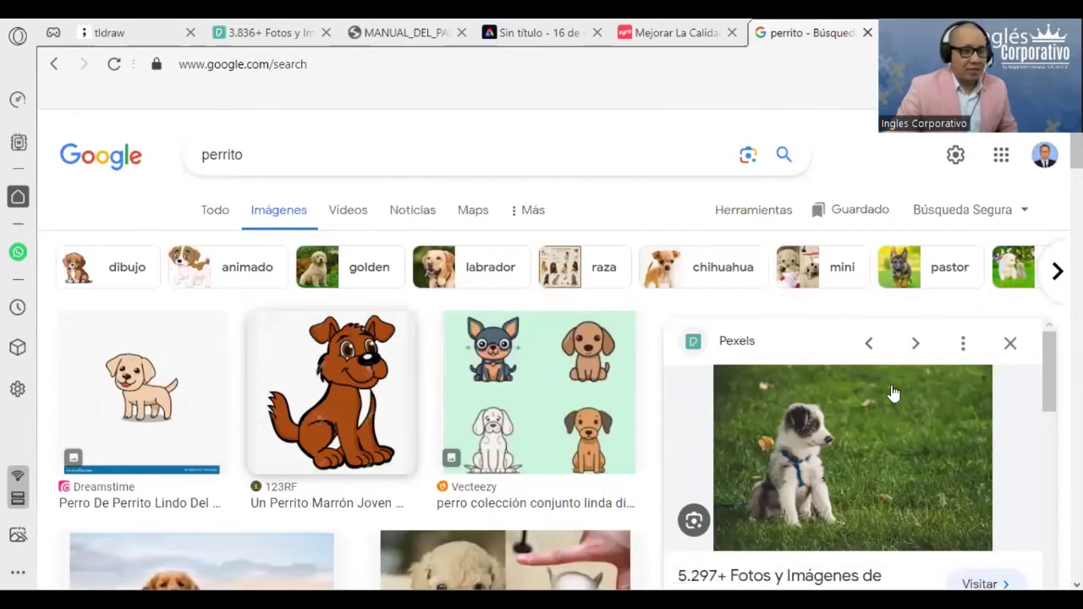
{"action": "mouse_move", "coordinate": [853, 385]}
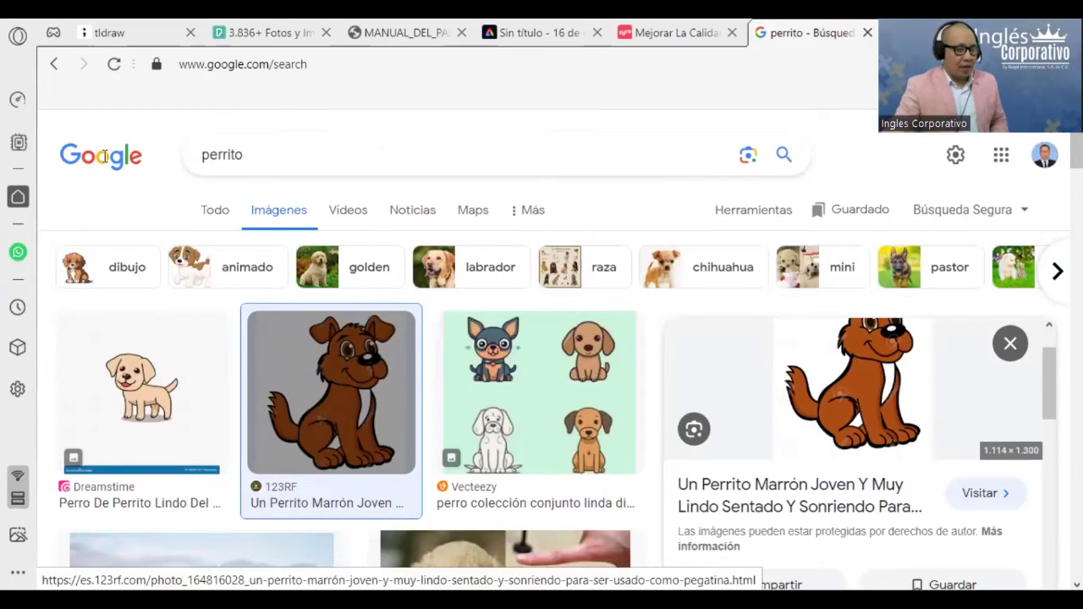
Search Google for 'adobe photoshop cs3 portable español + filtros de kodak'
{"action": "left_click", "coordinate": [407, 161]}
{"action": "type", "text": "adobo"}
{"action": "key", "text": "BackSpace"}
{"action": "type", "text": "e p"}
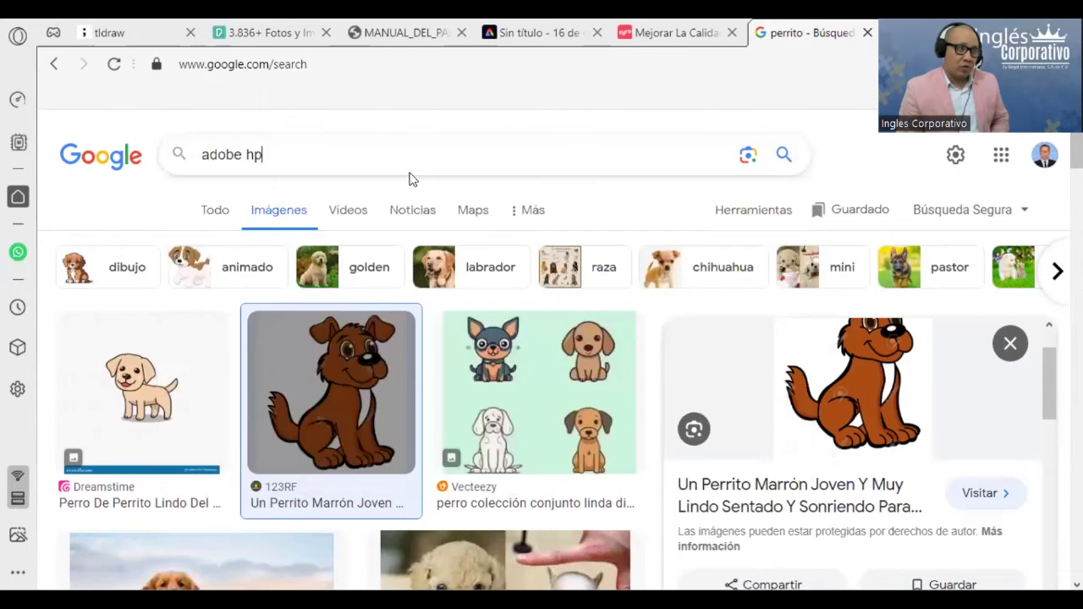
{"action": "type", "text": "o"}
{"action": "key", "text": "BackSpace"}
{"action": "type", "text": "t"}
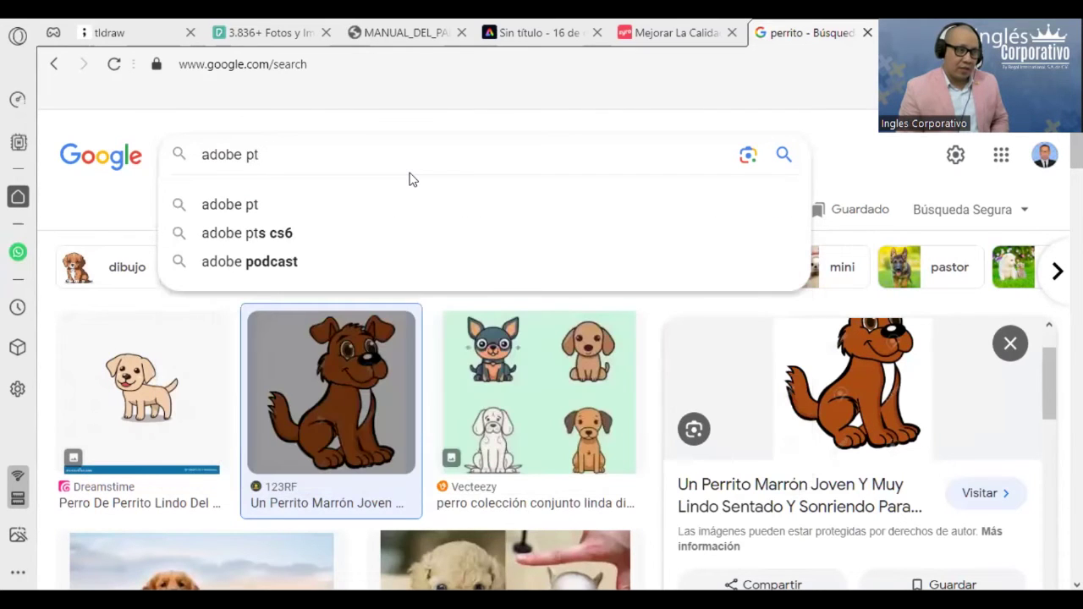
{"action": "key", "text": "BackSpace"}
{"action": "type", "text": "h"}
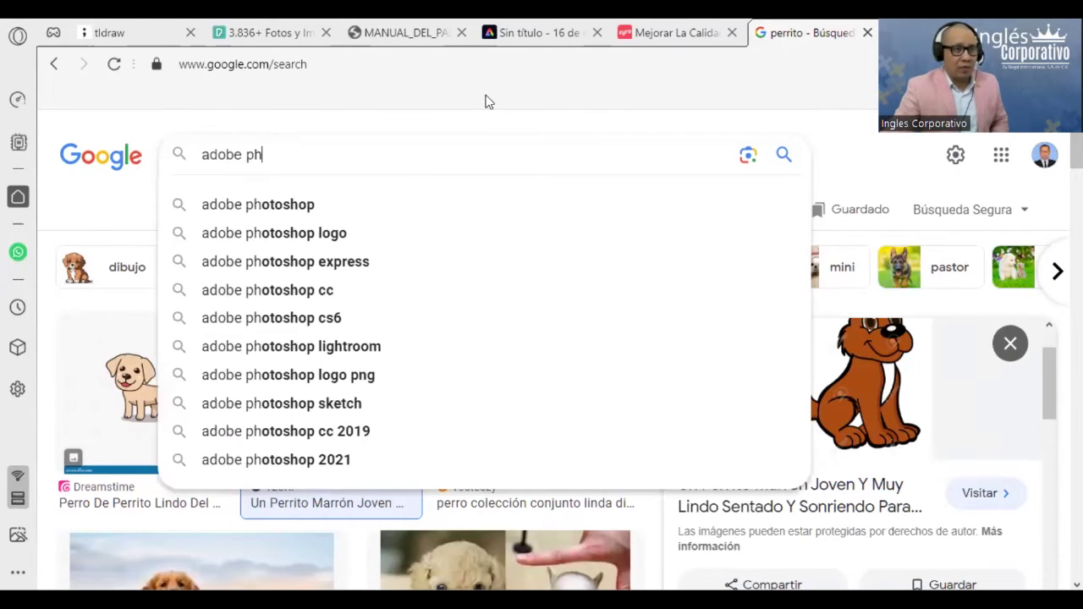
{"action": "left_click", "coordinate": [329, 204]}
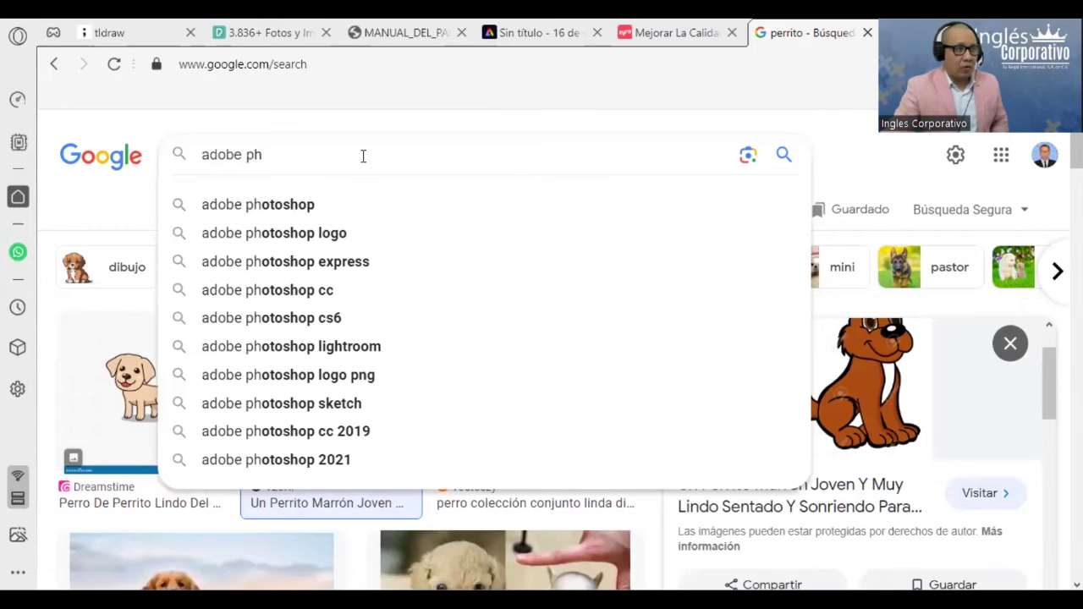
{"action": "type", "text": "otoshop cs"}
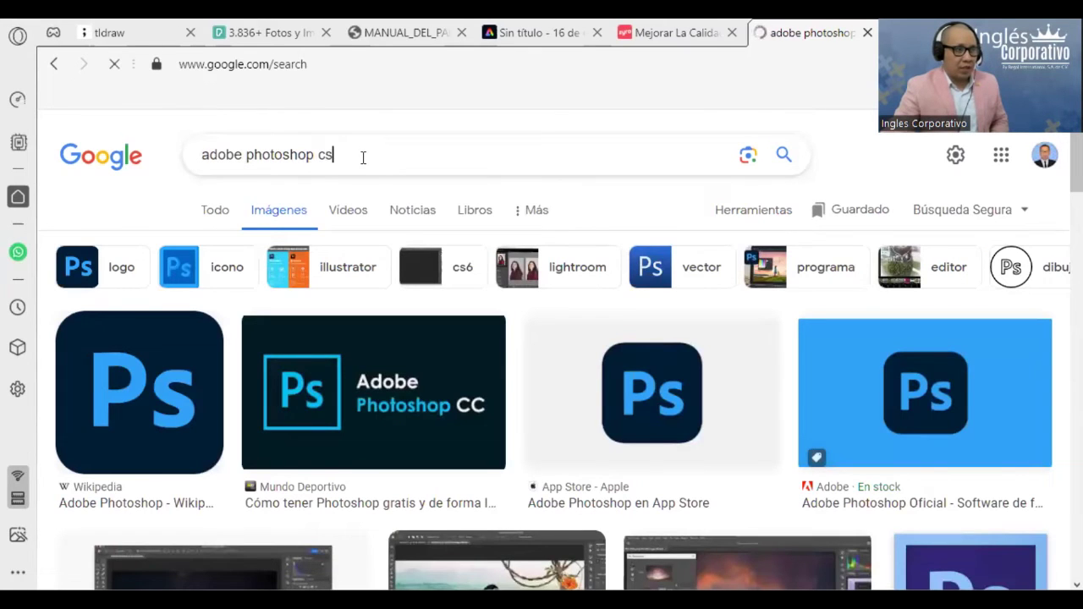
{"action": "type", "text": "3 +"}
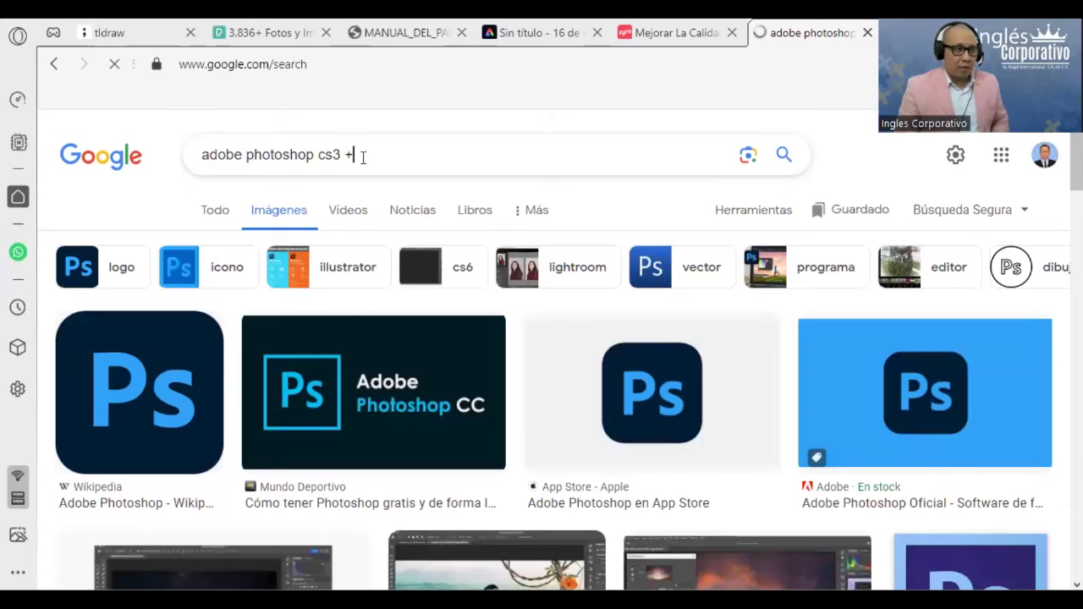
{"action": "key", "text": "BackSpace"}
{"action": "type", "text": "portable"}
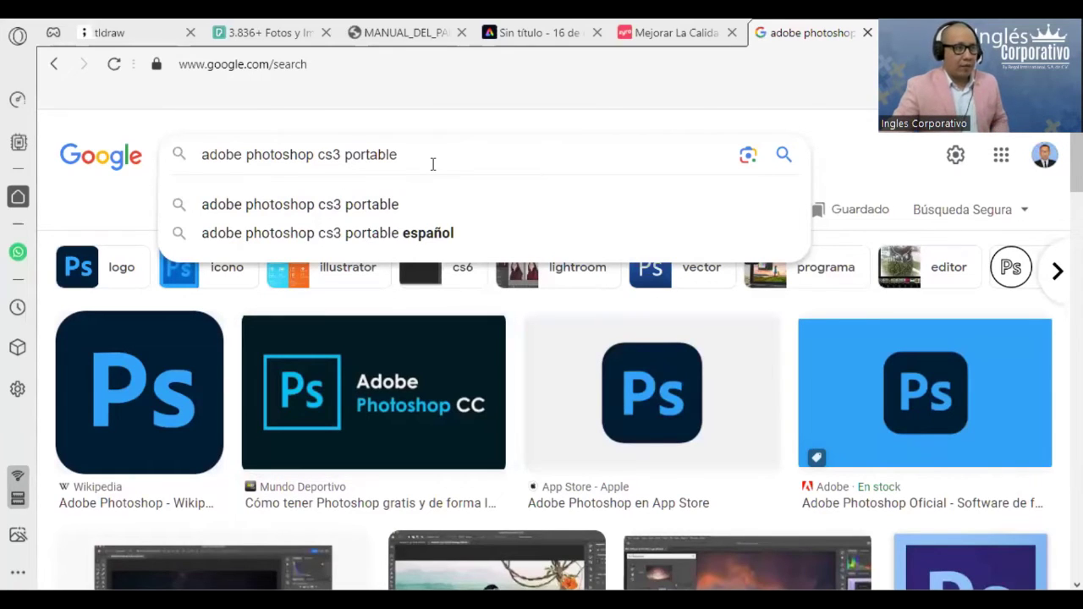
{"action": "type", "text": "español"}
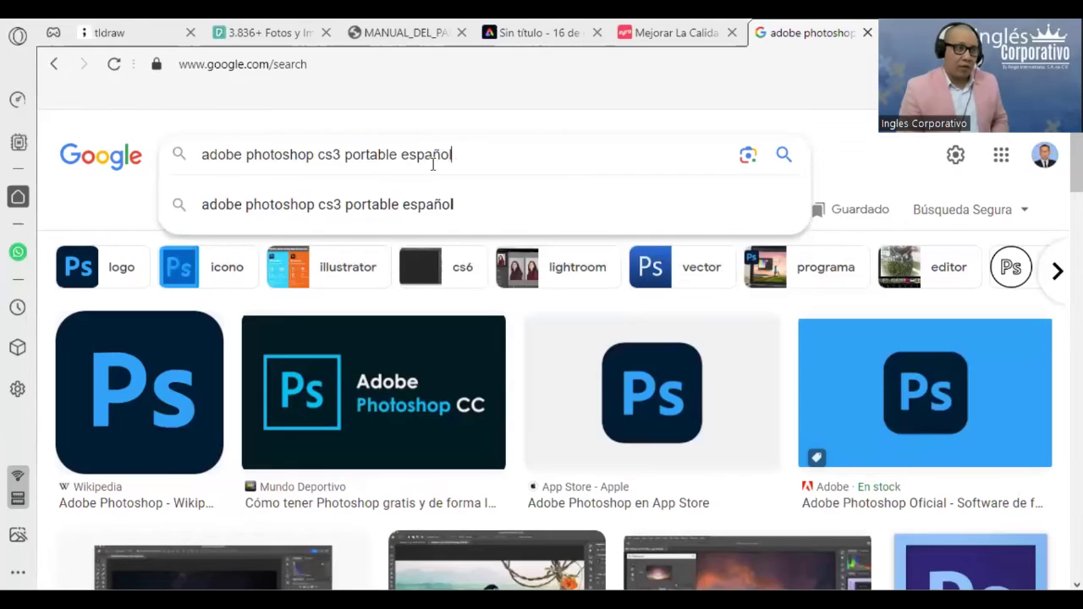
{"action": "type", "text": " + fil"}
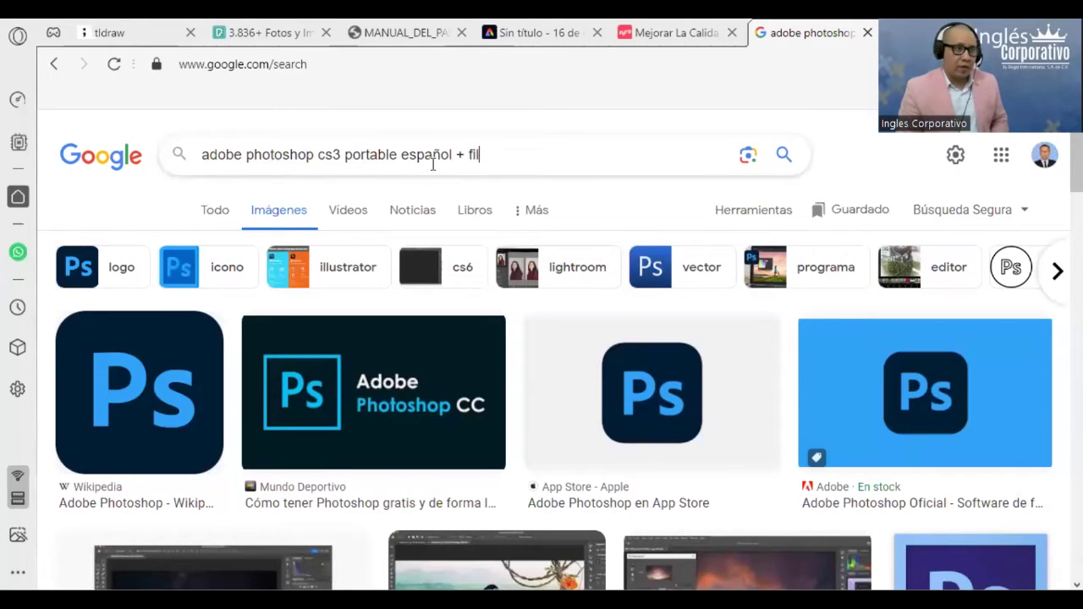
{"action": "type", "text": "tros de kodak"}
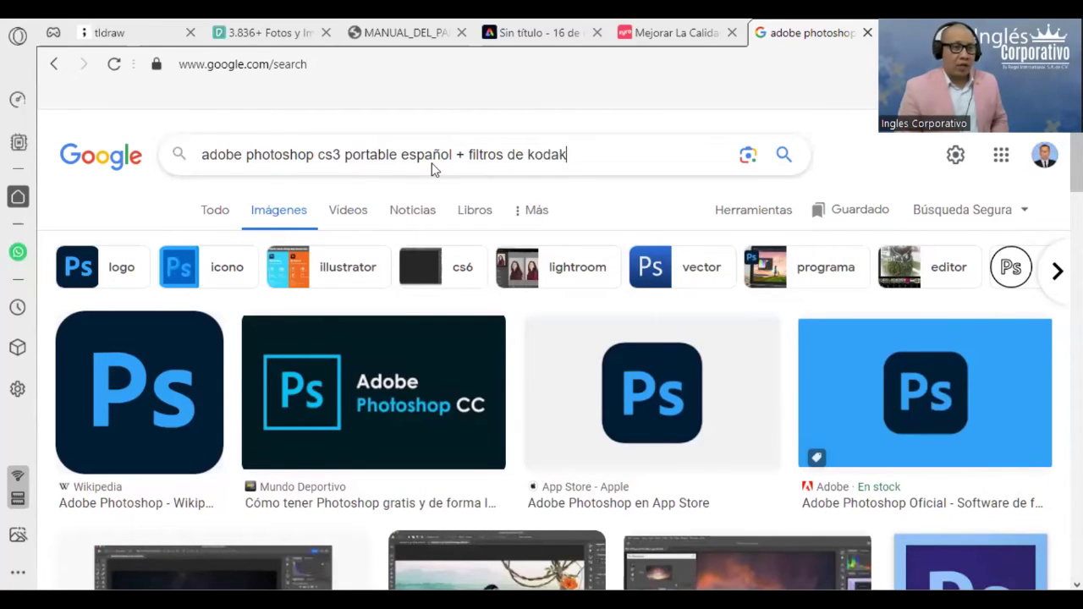
{"action": "key", "text": "Return"}
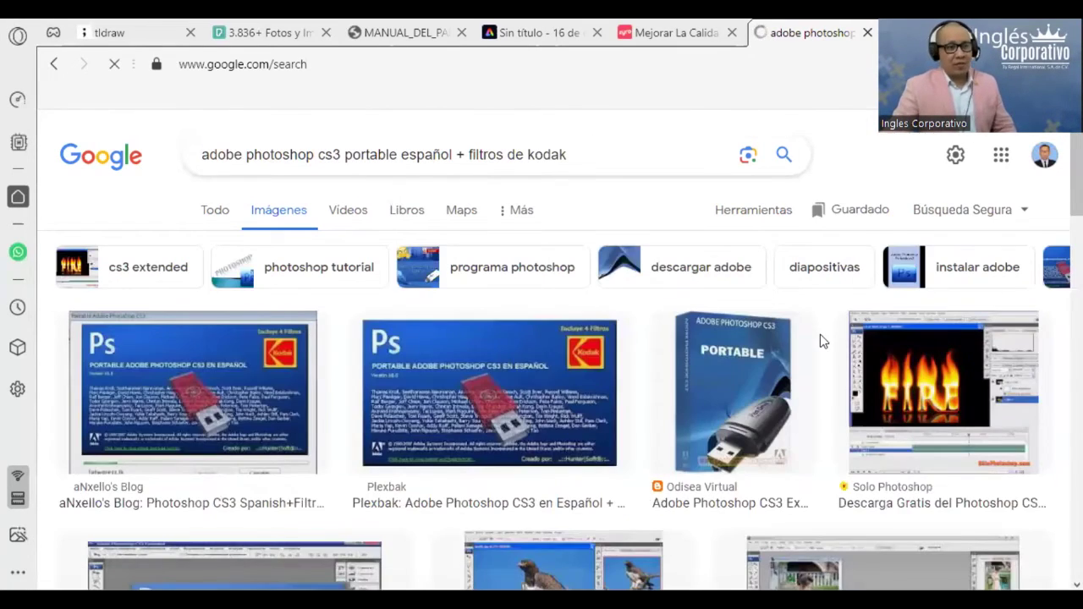
Copy the 'adobe photoshop cs3 portable español + filtros de kodak' query from the search box
{"action": "scroll", "coordinate": [533, 381], "scroll_direction": "down", "scroll_amount": 1}
{"action": "scroll", "coordinate": [545, 292], "scroll_direction": "up", "scroll_amount": 1}
{"action": "left_click_drag", "start_coordinate": [569, 154], "coordinate": [182, 212]}
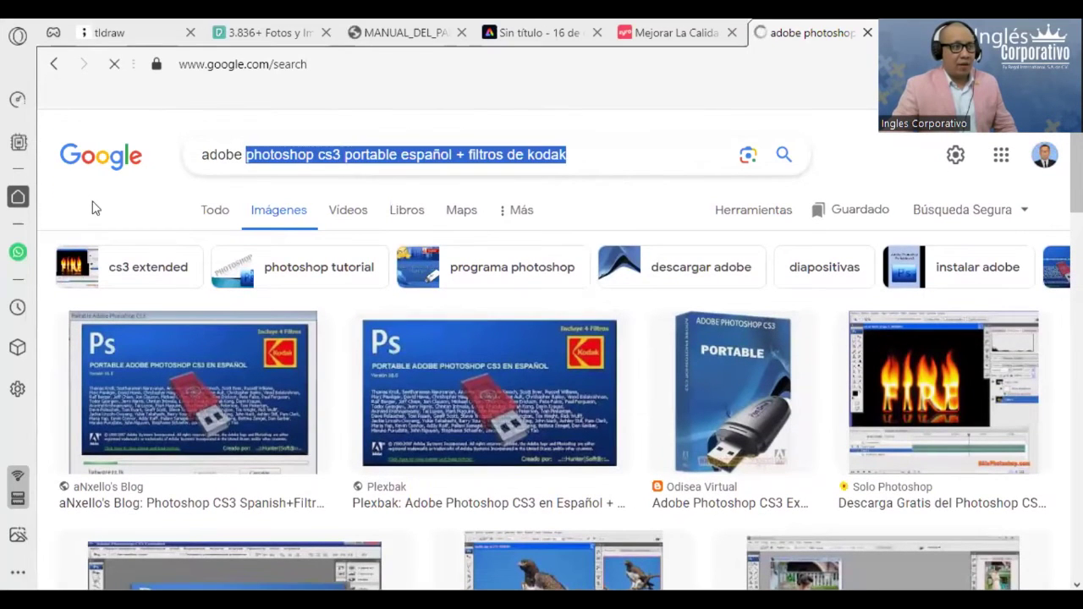
{"action": "right_click", "coordinate": [331, 150]}
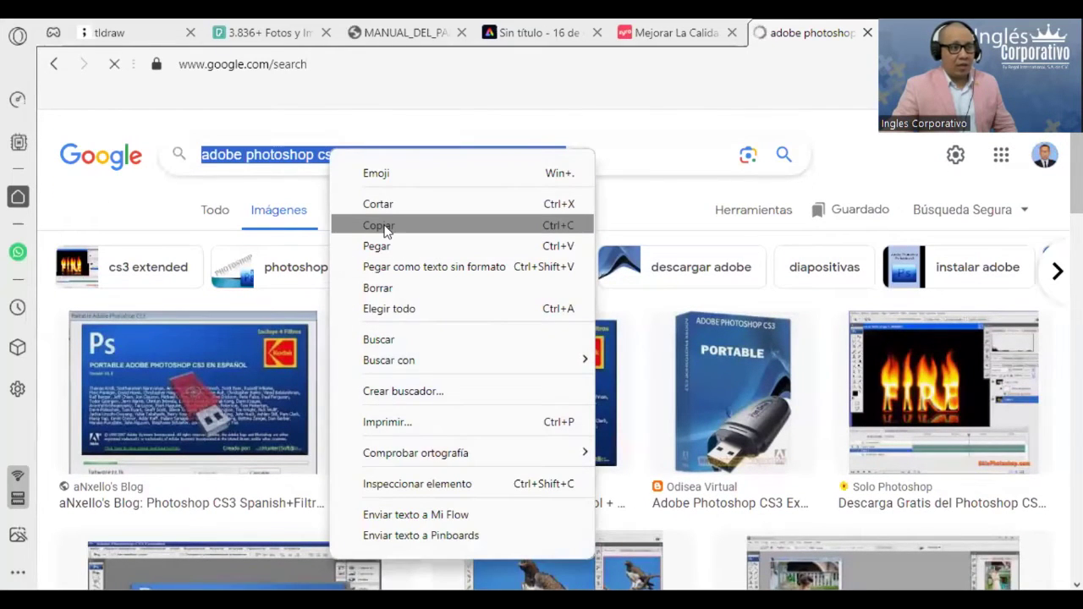
{"action": "left_click", "coordinate": [506, 507]}
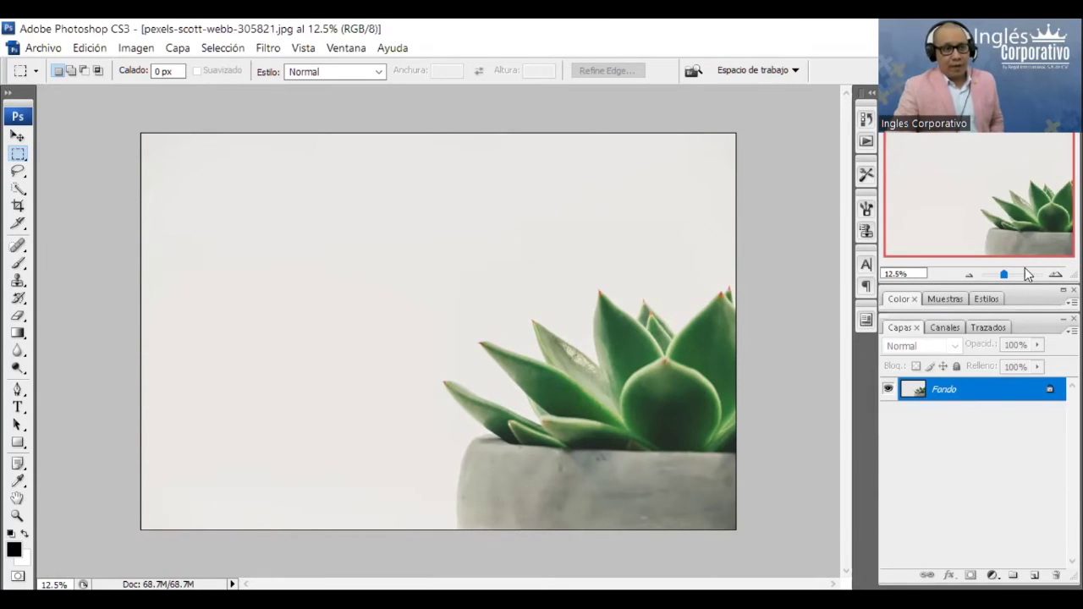
Close the succulent photo with Ctrl+W, choosing No to saving changes
{"action": "scroll", "coordinate": [680, 266], "scroll_direction": "down", "scroll_amount": 3}
{"action": "scroll", "coordinate": [680, 266], "scroll_direction": "up", "scroll_amount": 2}
{"action": "scroll", "coordinate": [677, 275], "scroll_direction": "down", "scroll_amount": 2}
{"action": "scroll", "coordinate": [674, 281], "scroll_direction": "up", "scroll_amount": 3}
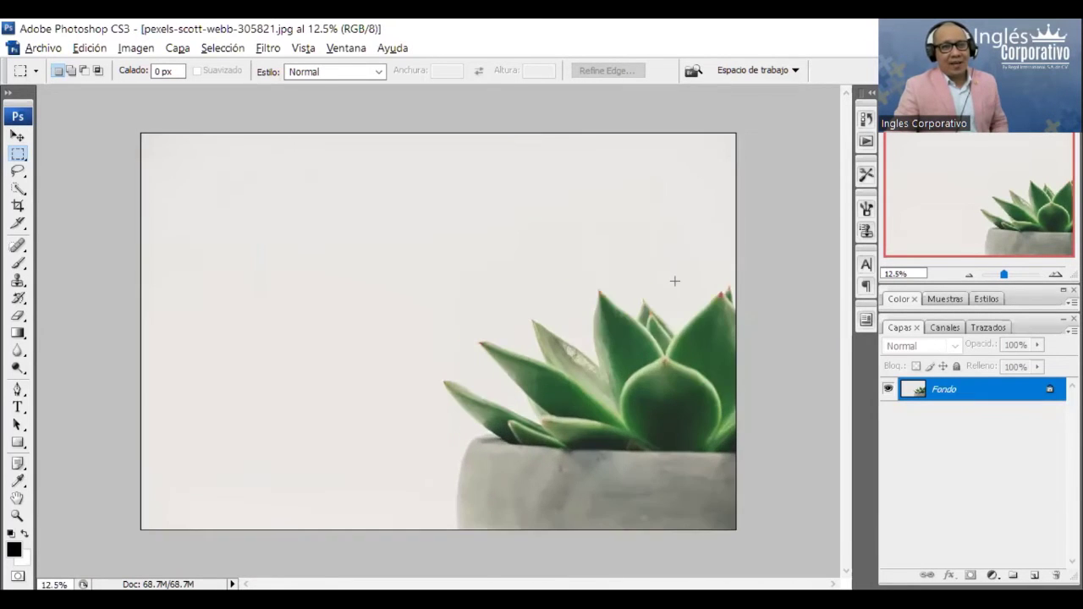
{"action": "scroll", "coordinate": [674, 281], "scroll_direction": "down", "scroll_amount": 3}
{"action": "scroll", "coordinate": [674, 281], "scroll_direction": "up", "scroll_amount": 2}
{"action": "scroll", "coordinate": [670, 280], "scroll_direction": "down", "scroll_amount": 2}
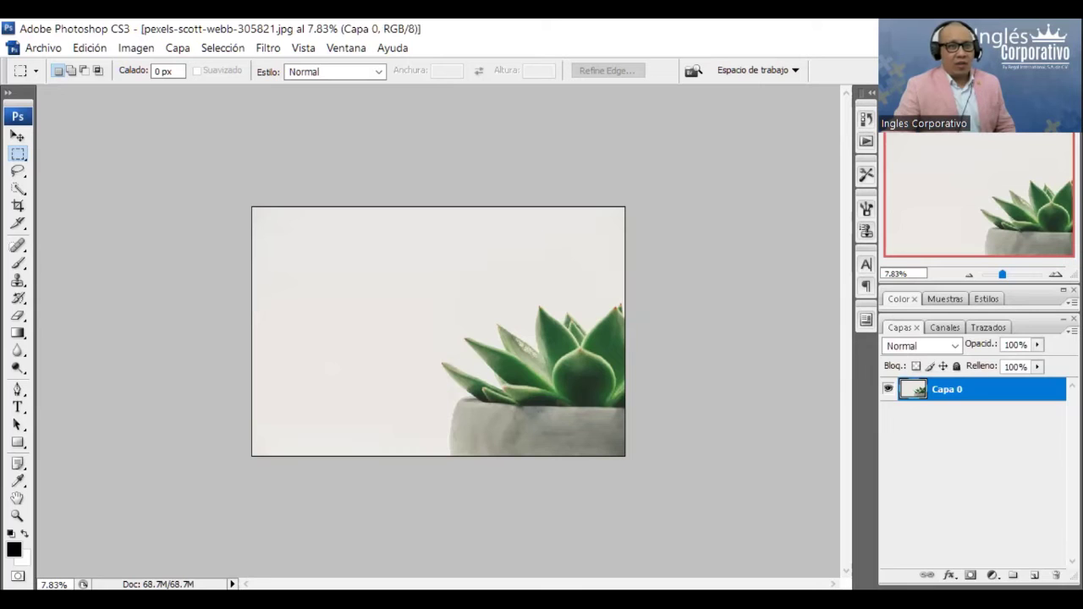
{"action": "key", "text": "ctrl+w"}
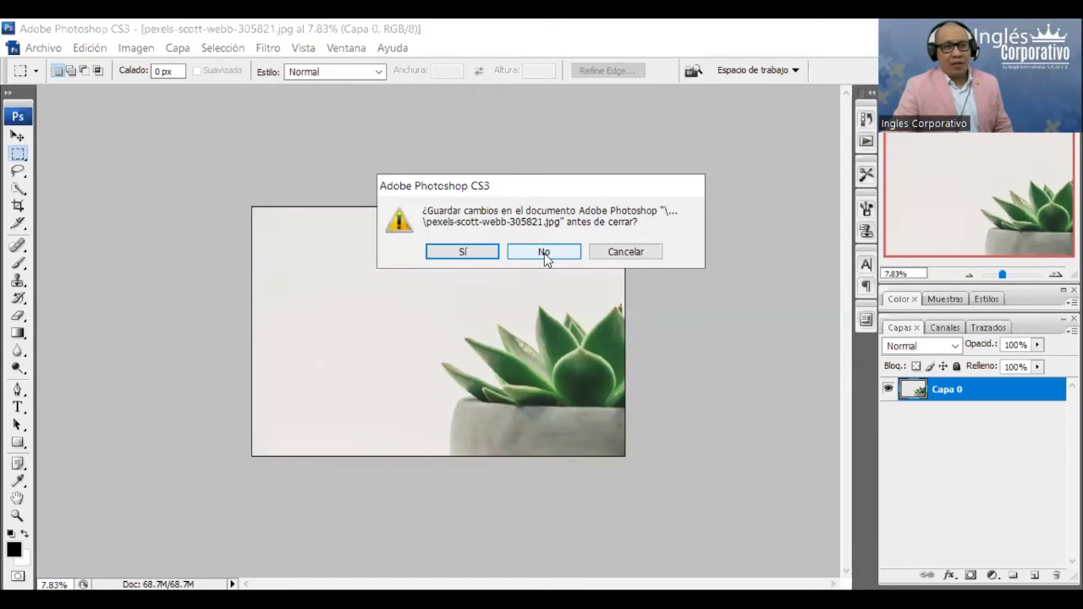
{"action": "left_click", "coordinate": [544, 252]}
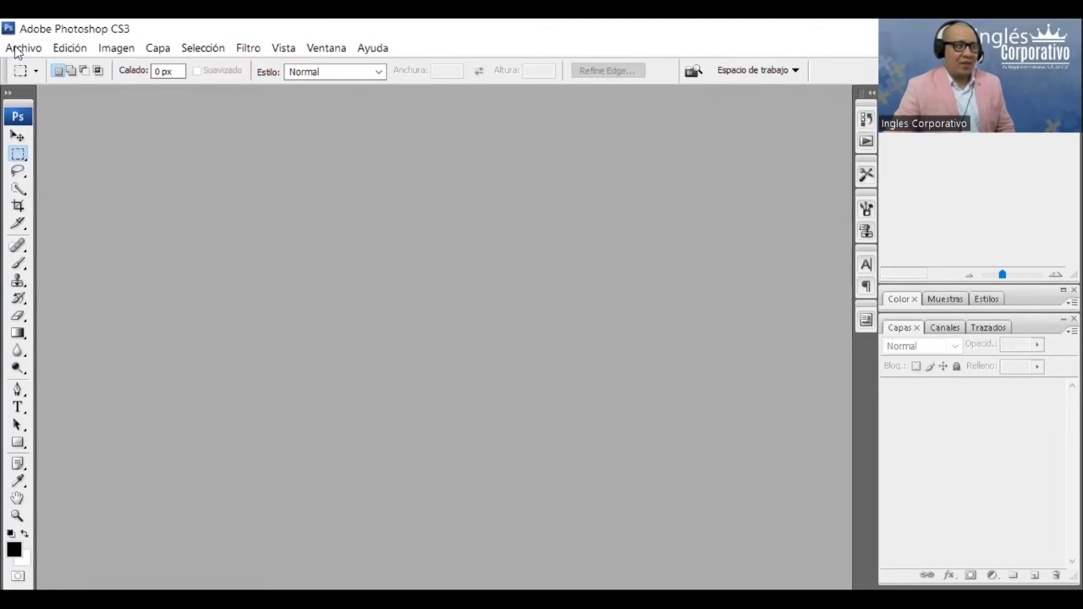
Open pexels-photo-1346086 from Descargas and convert its Fondo layer into editable Capa 0
{"action": "left_click", "coordinate": [38, 51]}
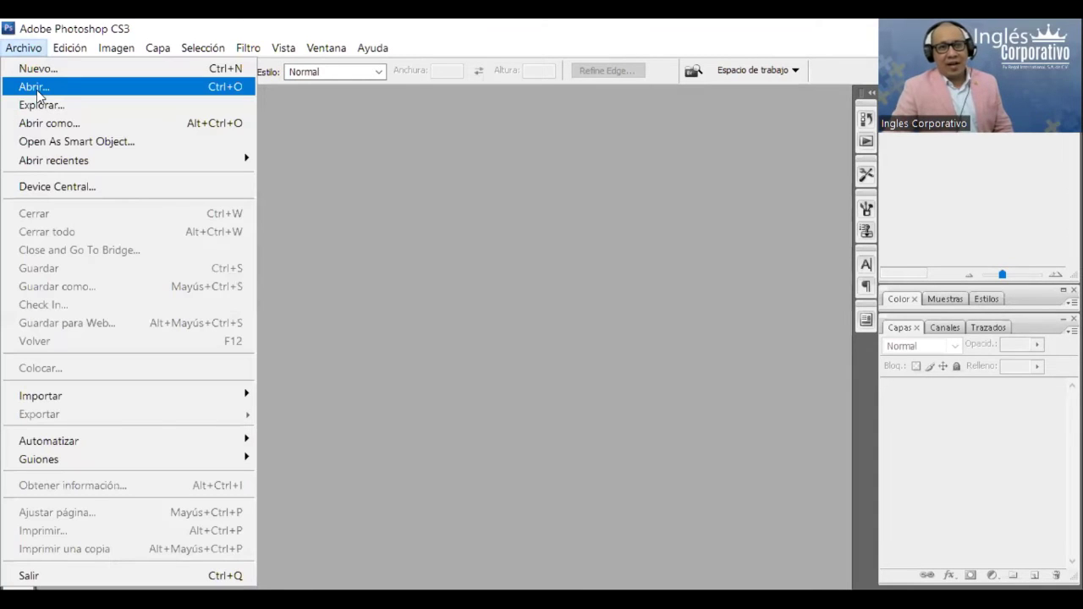
{"action": "key", "text": "Return"}
{"action": "left_click", "coordinate": [351, 190]}
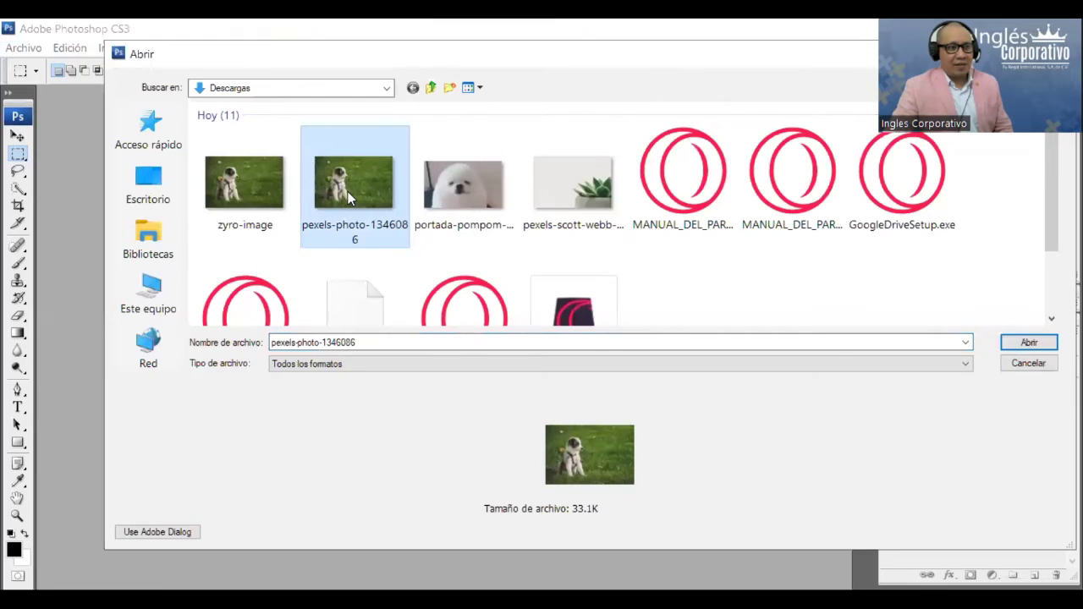
{"action": "double_click", "coordinate": [348, 194]}
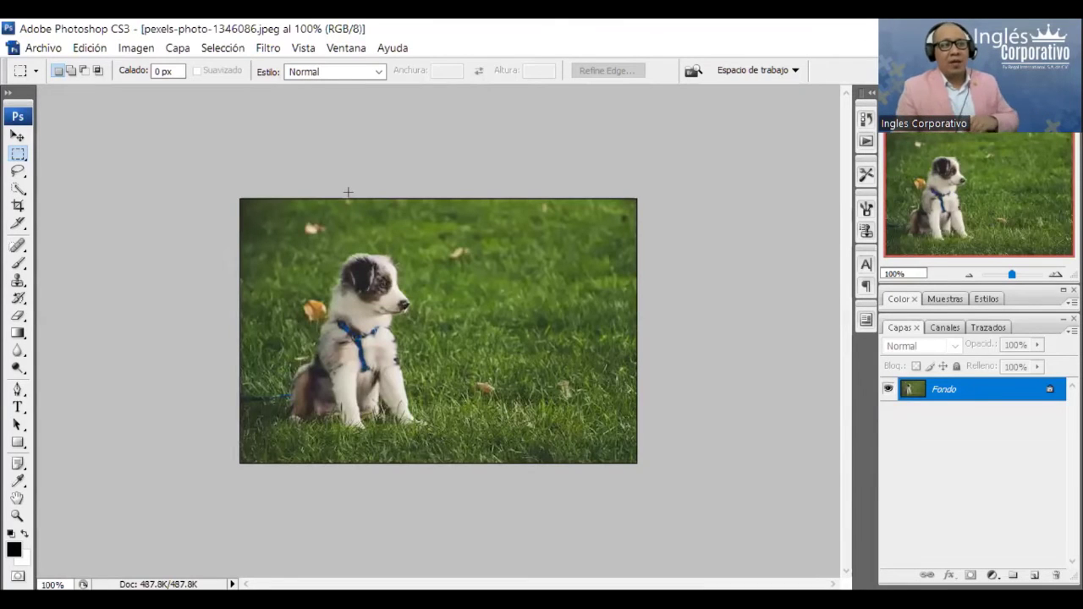
{"action": "double_click", "coordinate": [953, 391]}
{"action": "left_click", "coordinate": [704, 203]}
Set Tamaño de imagen resolution to 300 píxeles/pulgada, resampling the photo to 2083 × 1388 px
{"action": "left_click", "coordinate": [141, 50]}
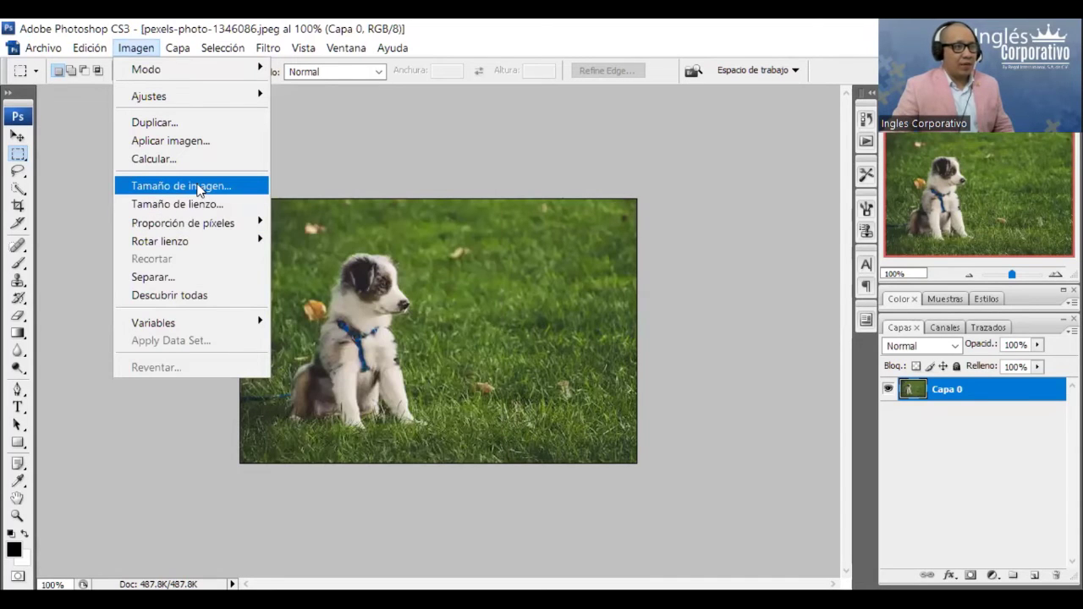
{"action": "left_click", "coordinate": [200, 186]}
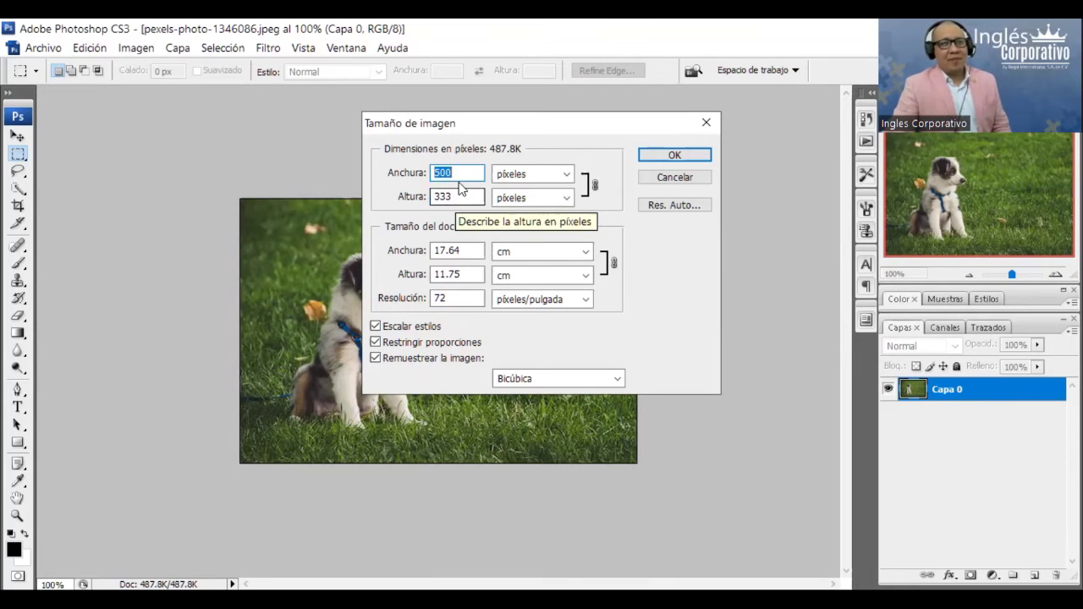
{"action": "double_click", "coordinate": [467, 300]}
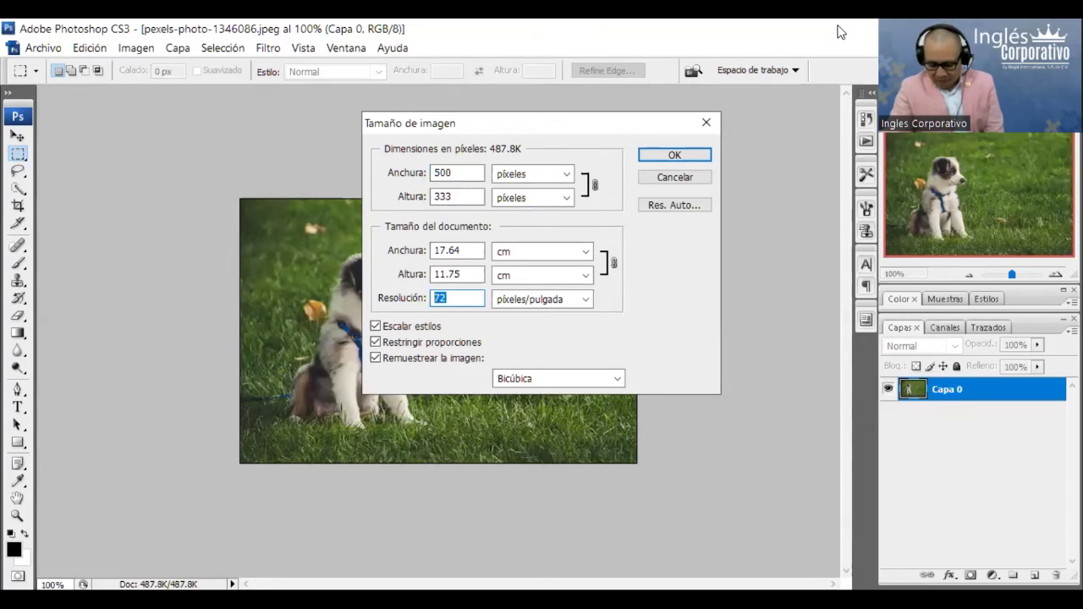
{"action": "type", "text": "150"}
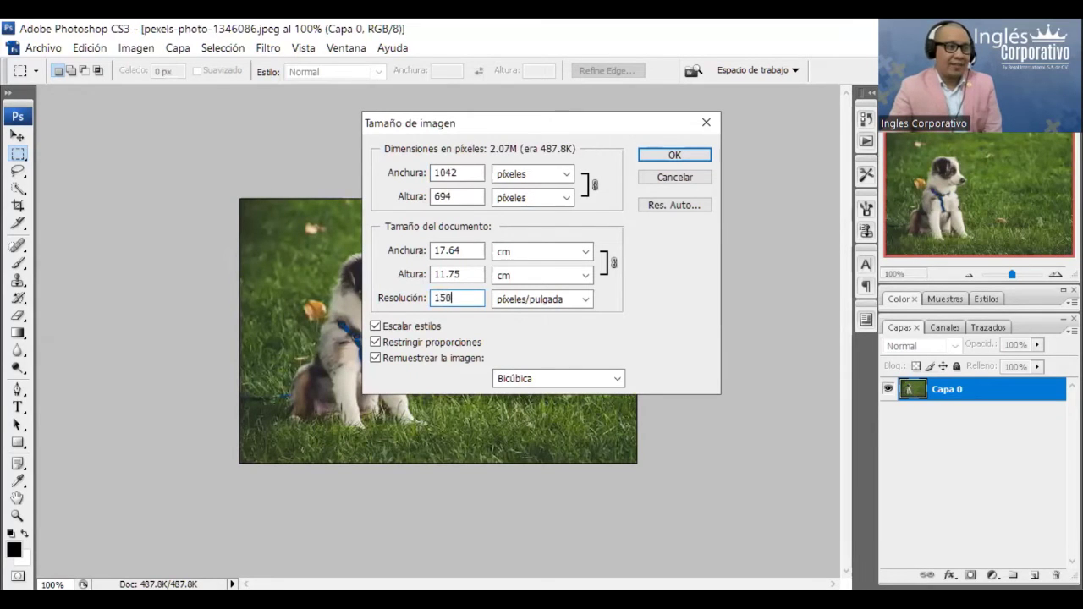
{"action": "double_click", "coordinate": [469, 302]}
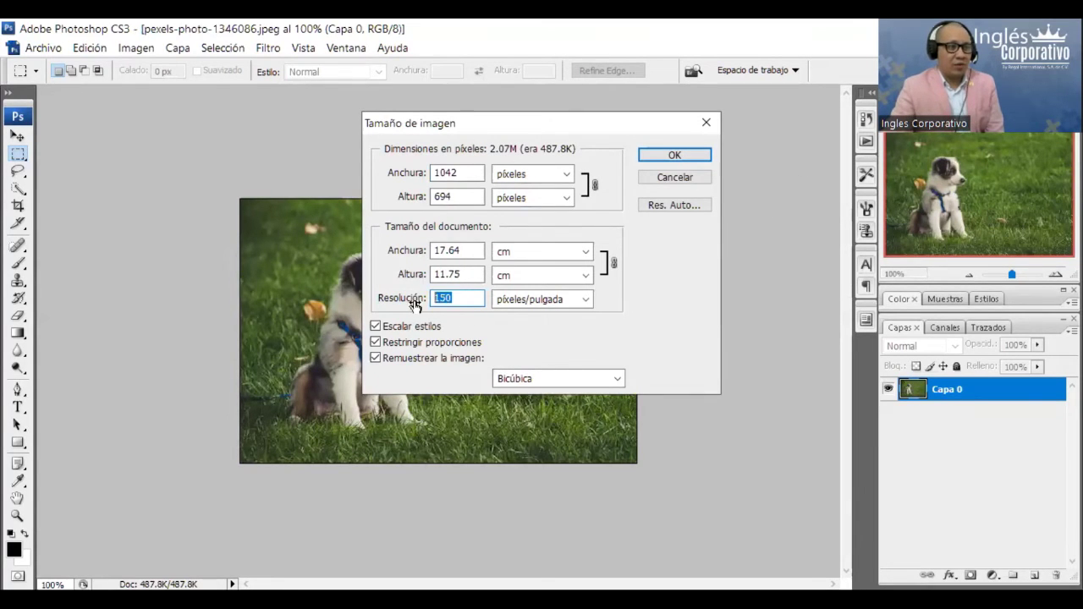
{"action": "type", "text": "1"}
{"action": "double_click", "coordinate": [433, 298]}
{"action": "type", "text": "300"}
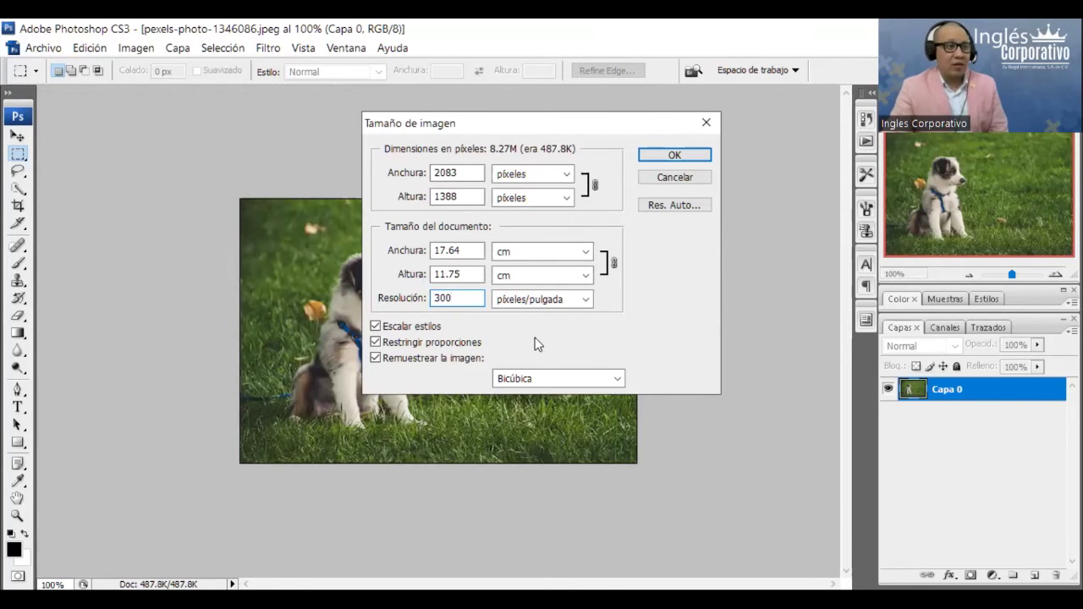
{"action": "key", "text": "Return"}
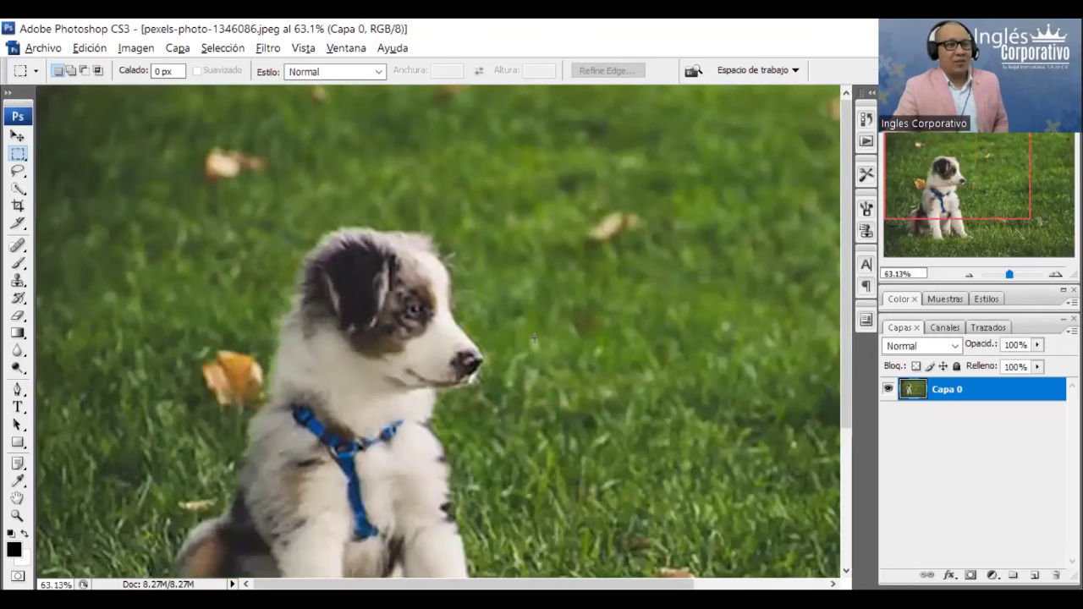
{"action": "scroll", "coordinate": [534, 339], "scroll_direction": "up", "scroll_amount": 3}
{"action": "scroll", "coordinate": [474, 330], "scroll_direction": "up", "scroll_amount": 2}
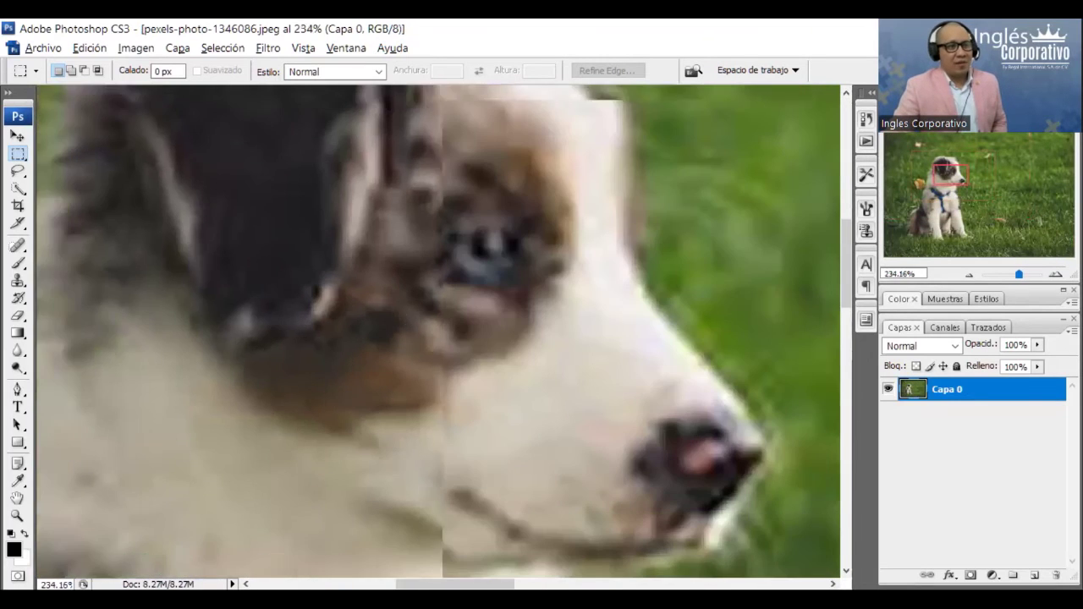
{"action": "scroll", "coordinate": [403, 318], "scroll_direction": "down", "scroll_amount": 3}
{"action": "scroll", "coordinate": [403, 317], "scroll_direction": "down", "scroll_amount": 2}
{"action": "scroll", "coordinate": [402, 317], "scroll_direction": "down", "scroll_amount": 2}
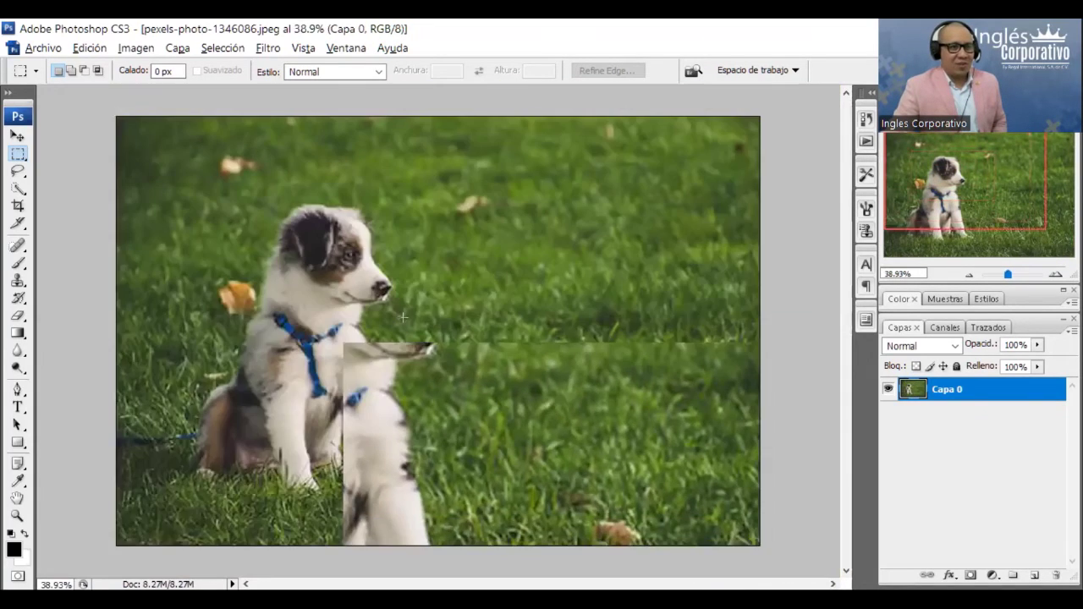
{"action": "scroll", "coordinate": [403, 317], "scroll_direction": "down", "scroll_amount": 1}
{"action": "scroll", "coordinate": [403, 318], "scroll_direction": "down", "scroll_amount": 1}
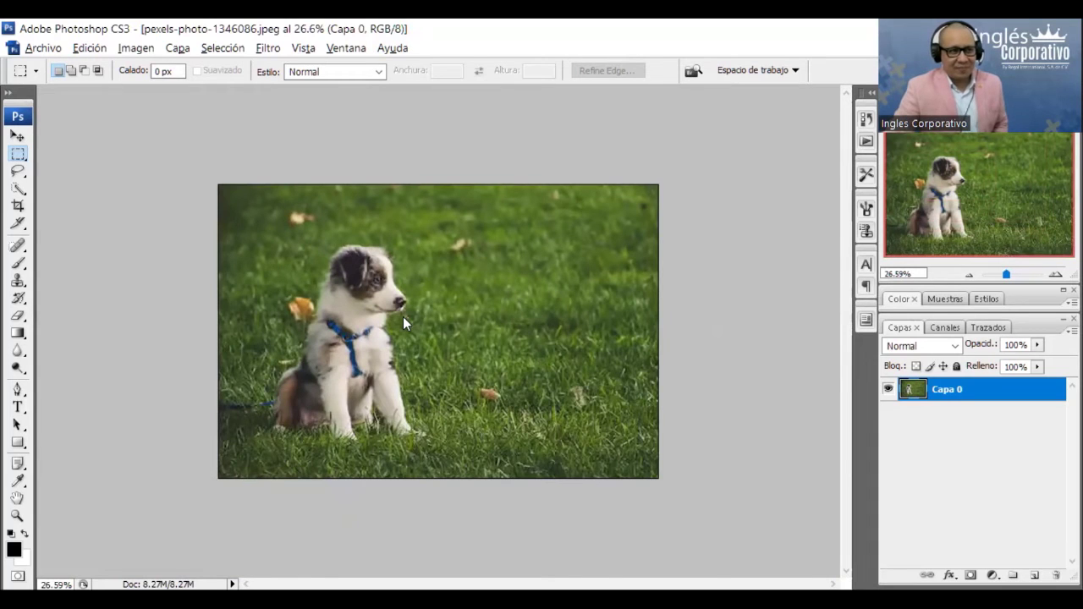
{"action": "scroll", "coordinate": [403, 317], "scroll_direction": "up", "scroll_amount": 2}
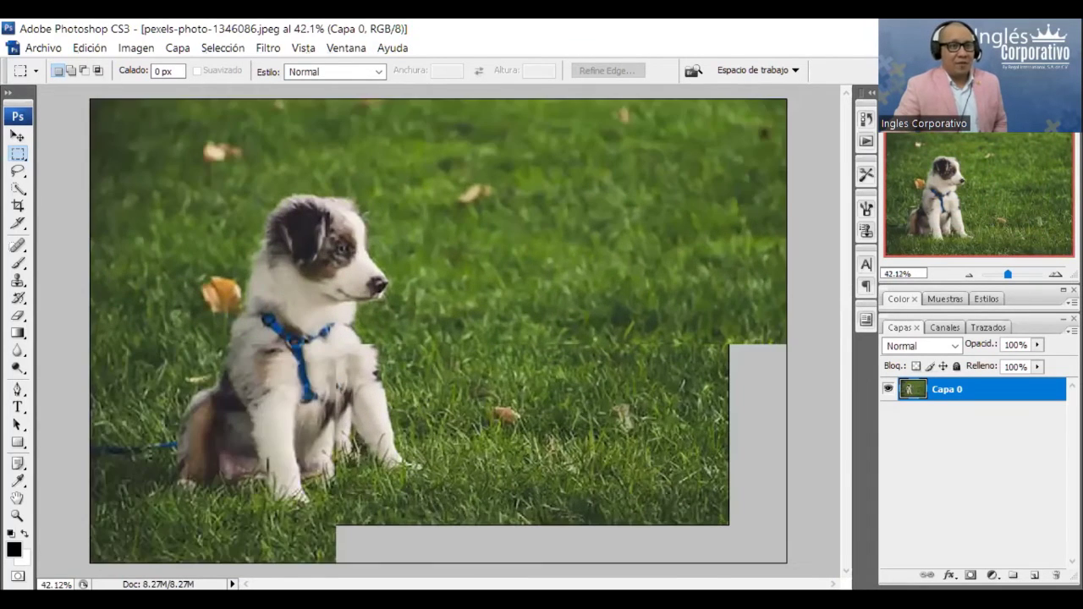
{"action": "scroll", "coordinate": [403, 317], "scroll_direction": "up", "scroll_amount": 2}
{"action": "scroll", "coordinate": [403, 318], "scroll_direction": "down", "scroll_amount": 2}
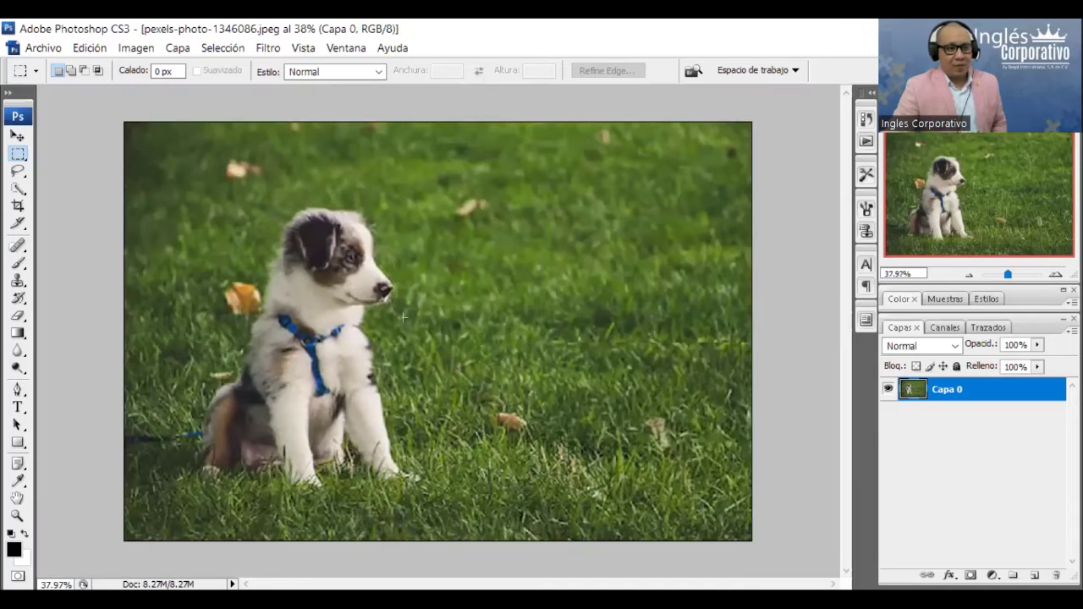
{"action": "scroll", "coordinate": [402, 317], "scroll_direction": "down", "scroll_amount": 1}
{"action": "scroll", "coordinate": [402, 317], "scroll_direction": "down", "scroll_amount": 1}
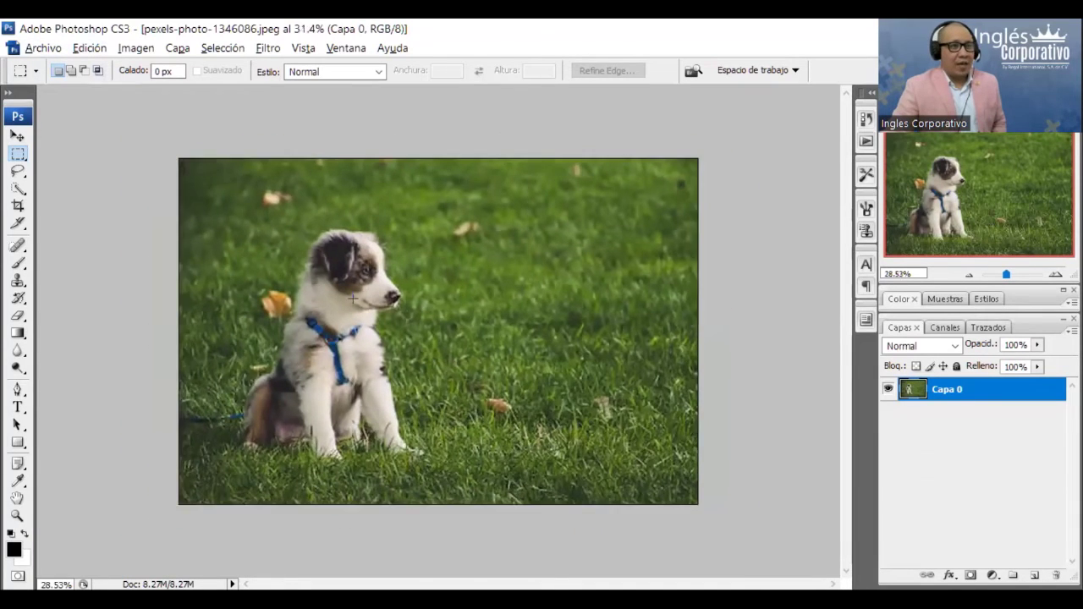
{"action": "scroll", "coordinate": [403, 317], "scroll_direction": "down", "scroll_amount": 4}
{"action": "scroll", "coordinate": [403, 317], "scroll_direction": "up", "scroll_amount": 4}
{"action": "scroll", "coordinate": [660, 198], "scroll_direction": "down", "scroll_amount": 1}
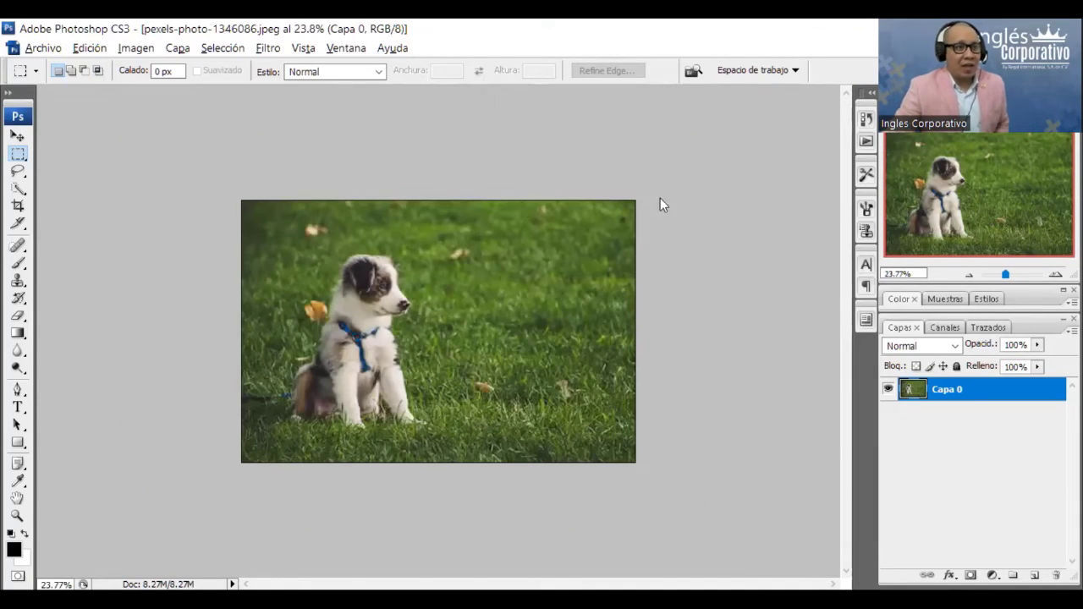
{"action": "scroll", "coordinate": [392, 287], "scroll_direction": "up", "scroll_amount": 2}
{"action": "scroll", "coordinate": [393, 287], "scroll_direction": "up", "scroll_amount": 3}
{"action": "scroll", "coordinate": [393, 287], "scroll_direction": "down", "scroll_amount": 2}
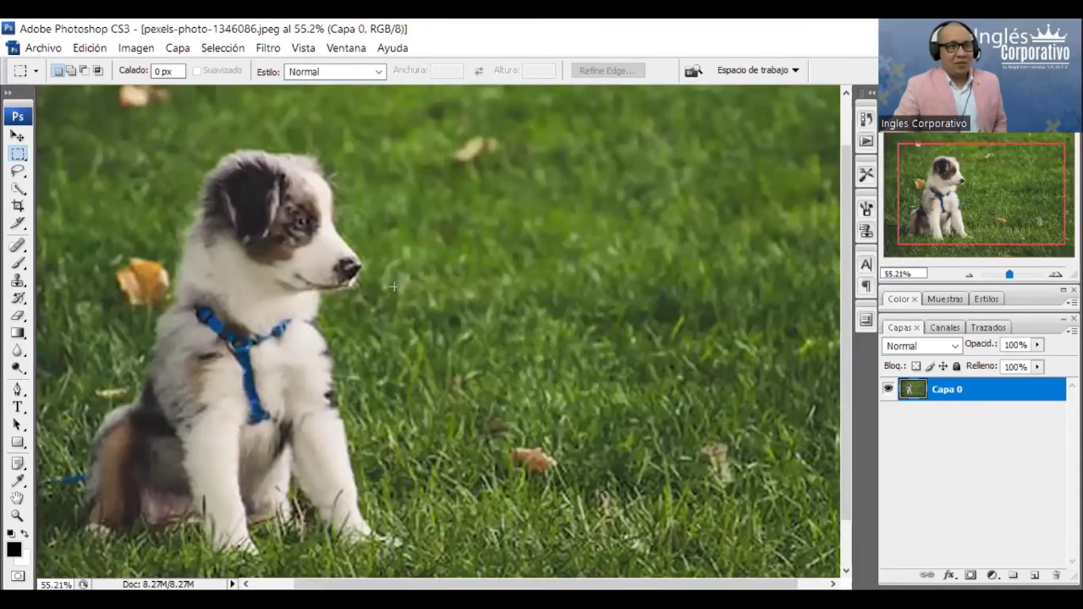
{"action": "scroll", "coordinate": [393, 287], "scroll_direction": "down", "scroll_amount": 2}
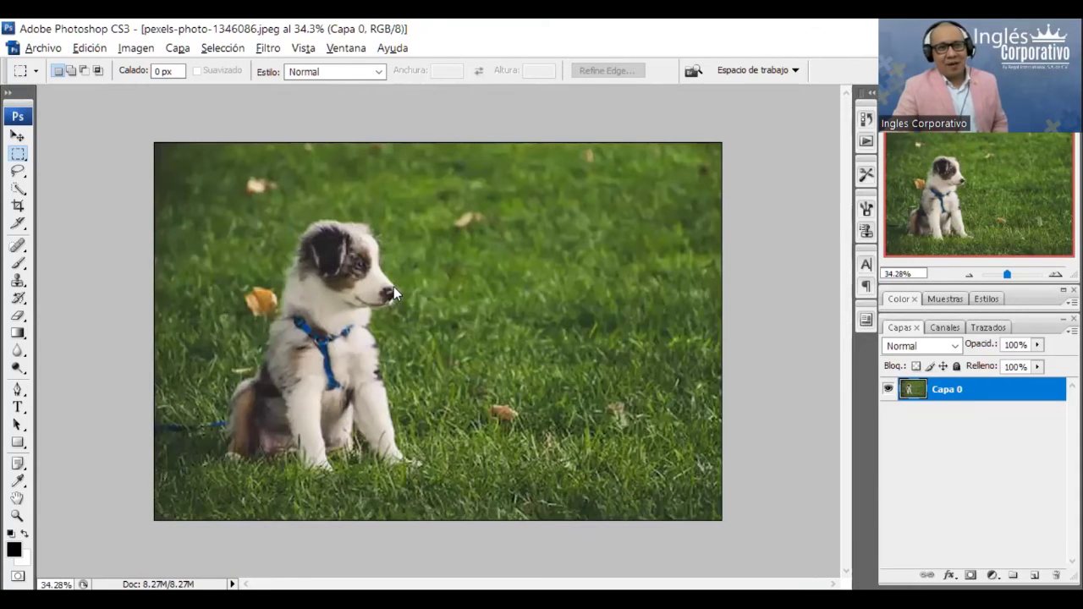
{"action": "left_click", "coordinate": [40, 52]}
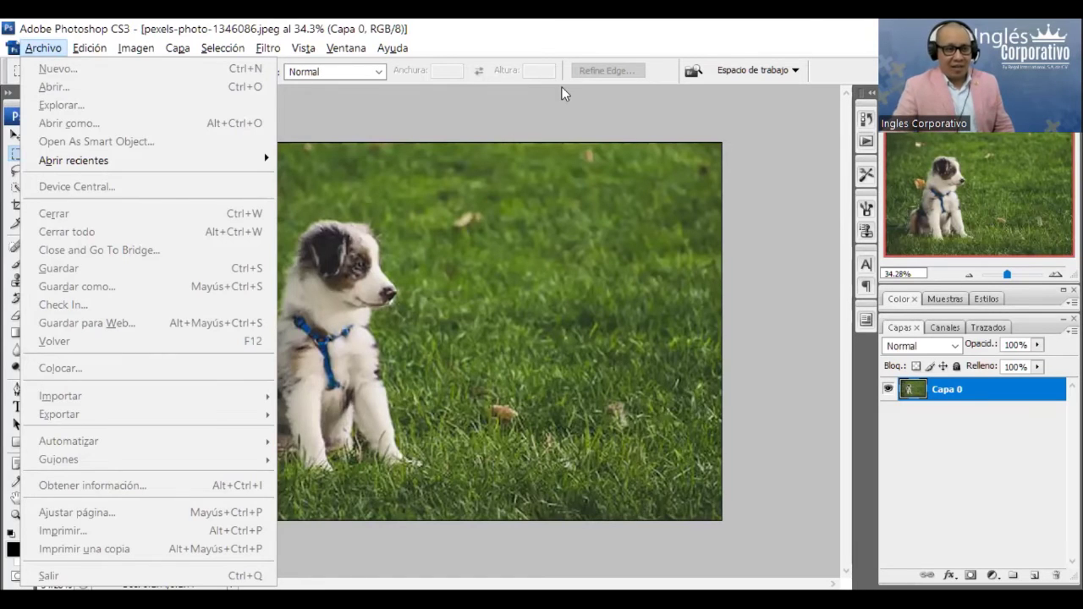
{"action": "left_click", "coordinate": [393, 48]}
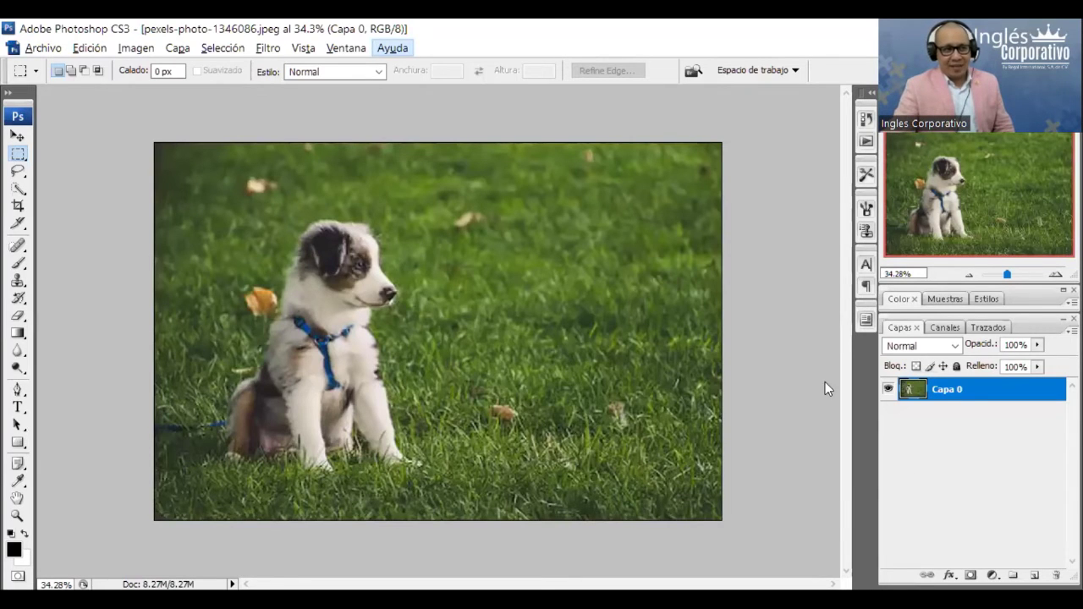
{"action": "scroll", "coordinate": [502, 393], "scroll_direction": "up", "scroll_amount": 3}
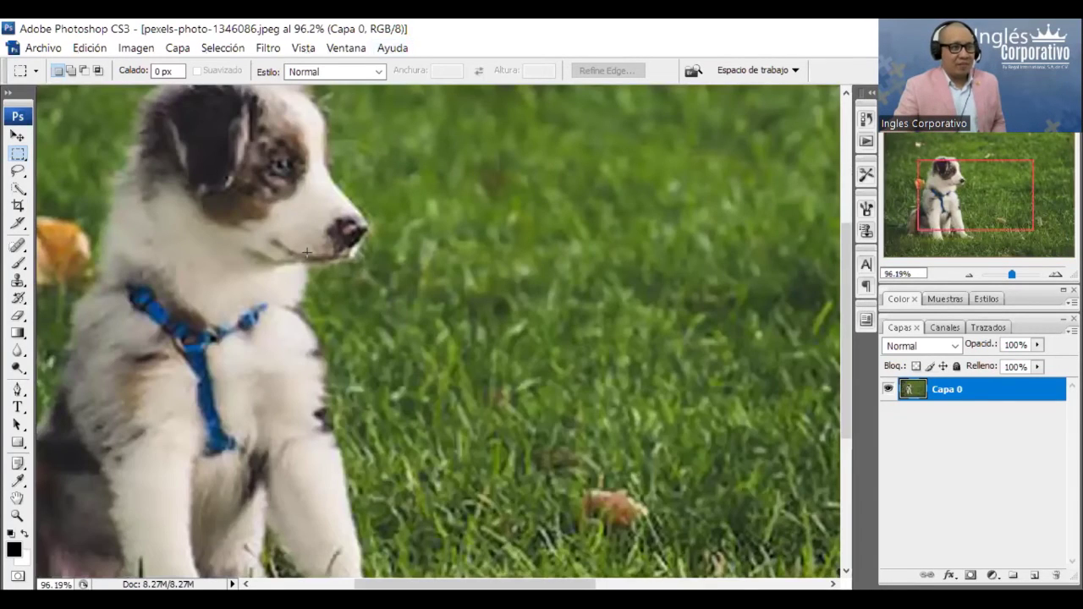
{"action": "scroll", "coordinate": [307, 252], "scroll_direction": "down", "scroll_amount": 1}
{"action": "scroll", "coordinate": [307, 251], "scroll_direction": "down", "scroll_amount": 2}
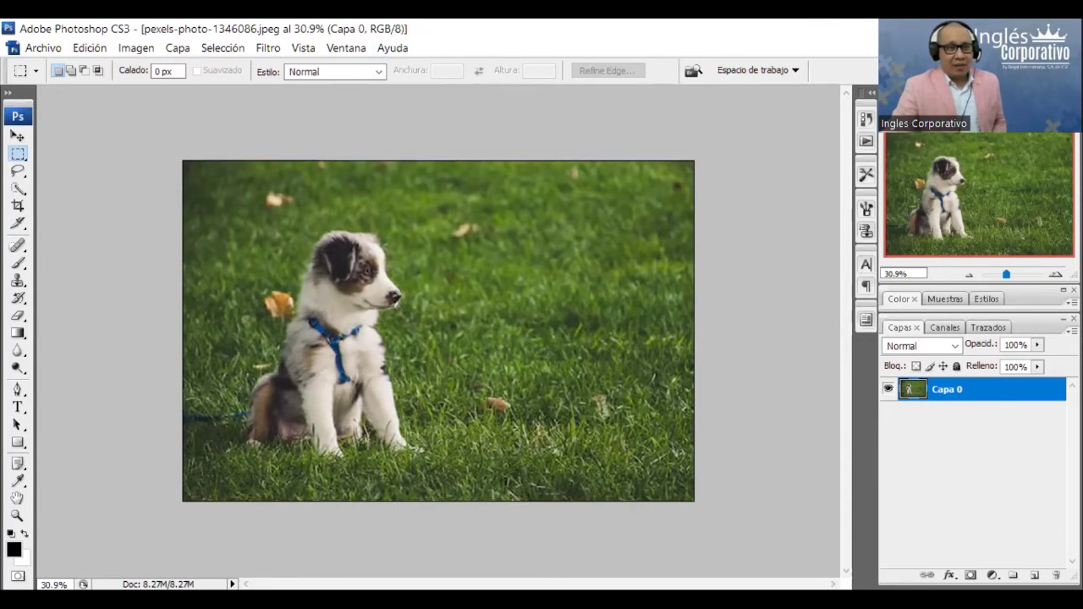
Save the enlarged puppy photo as a PNG named 'Ejemplo' in the Descargas folder
{"action": "left_click", "coordinate": [56, 53]}
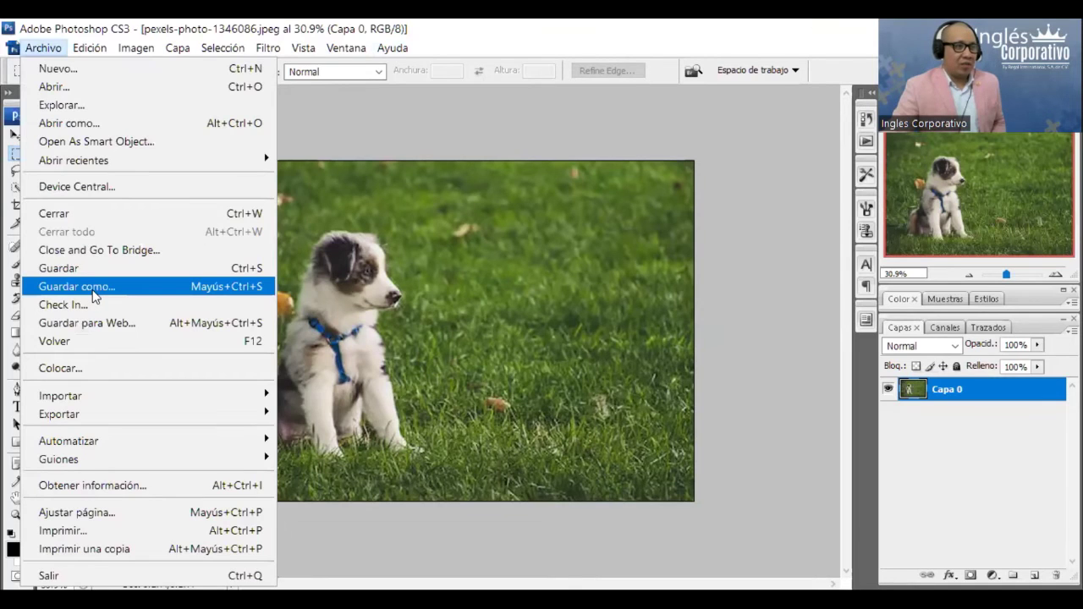
{"action": "left_click", "coordinate": [93, 289]}
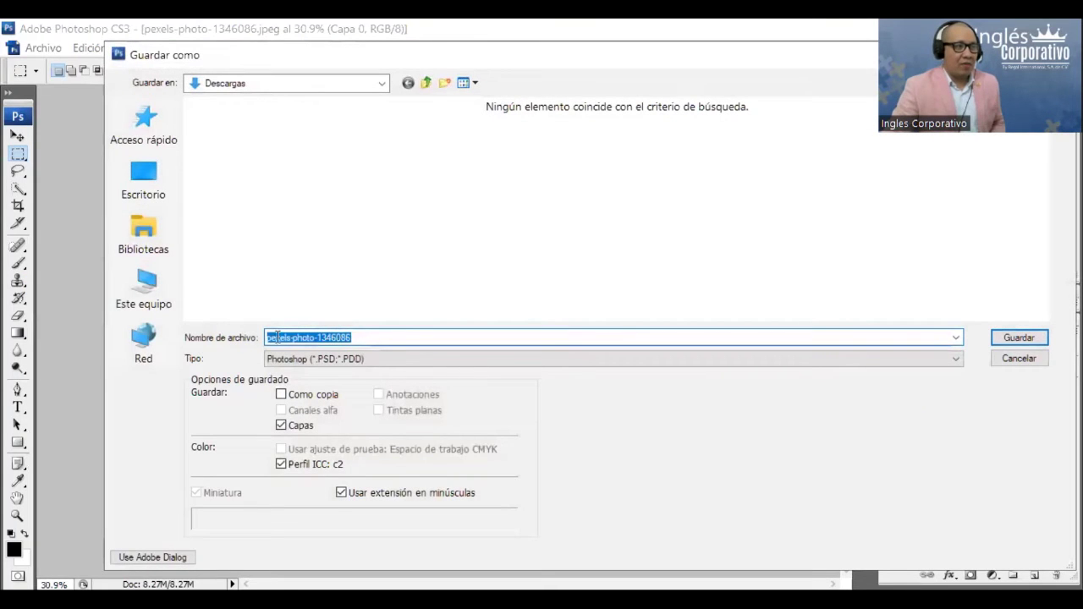
{"action": "left_click", "coordinate": [378, 361]}
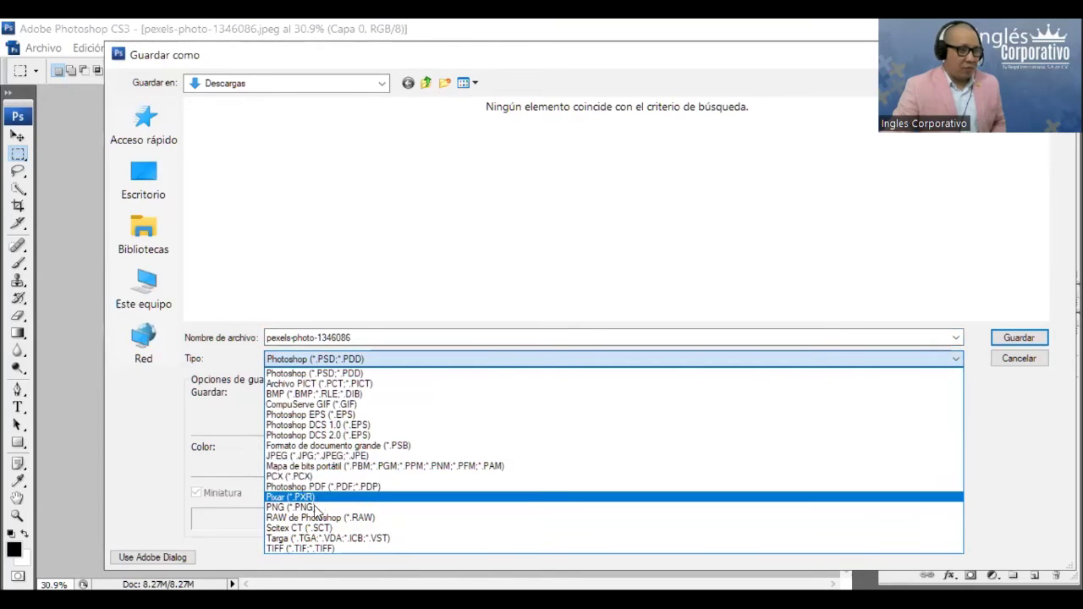
{"action": "left_click", "coordinate": [313, 508]}
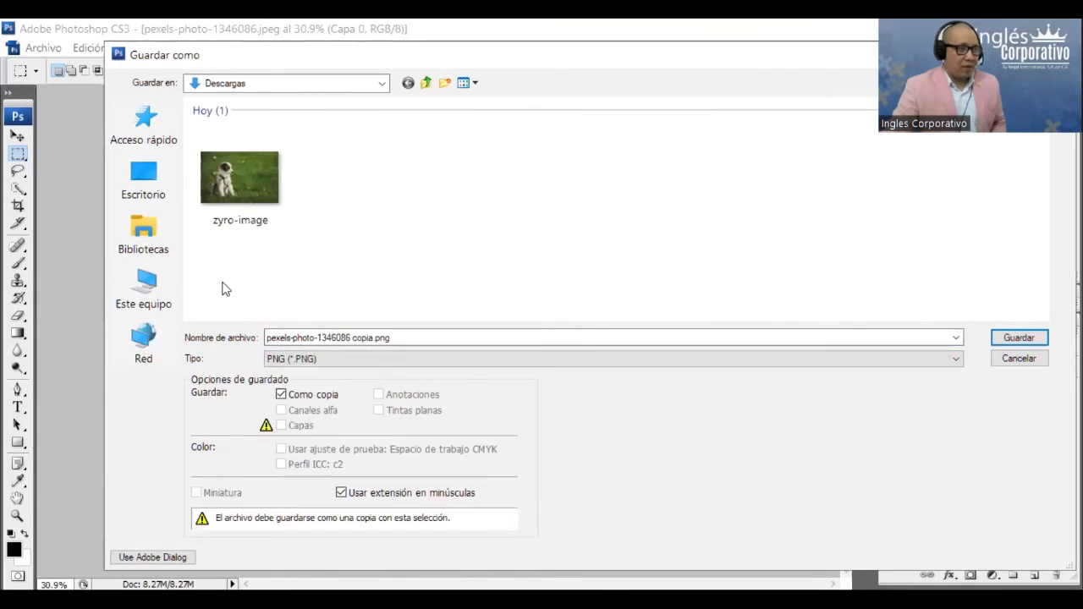
{"action": "left_click", "coordinate": [423, 338]}
{"action": "type", "text": "Ejempl"}
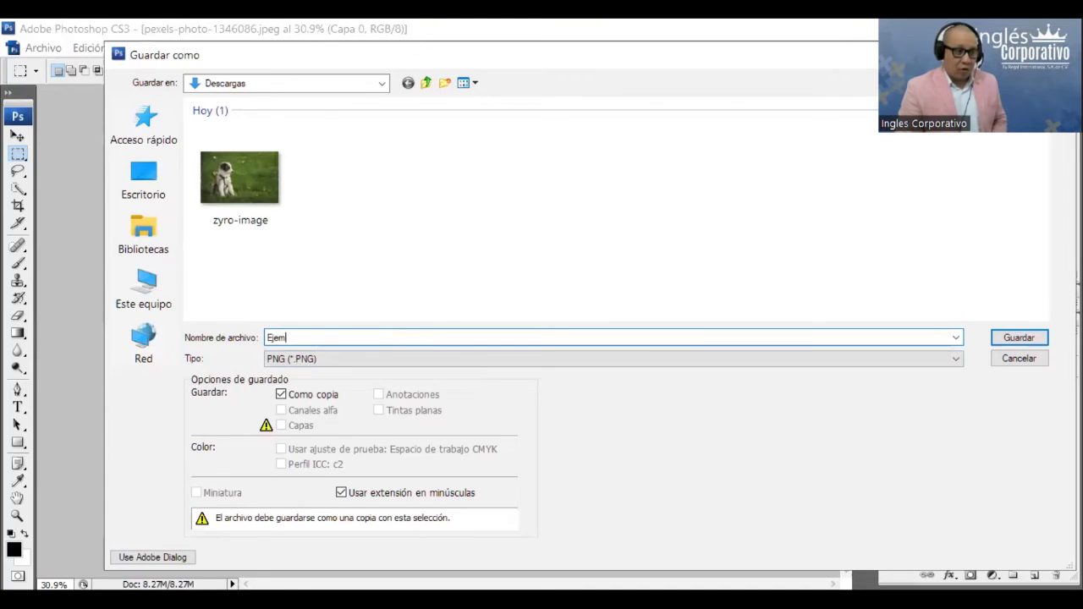
{"action": "type", "text": "o"}
{"action": "key", "text": "ctrl+a"}
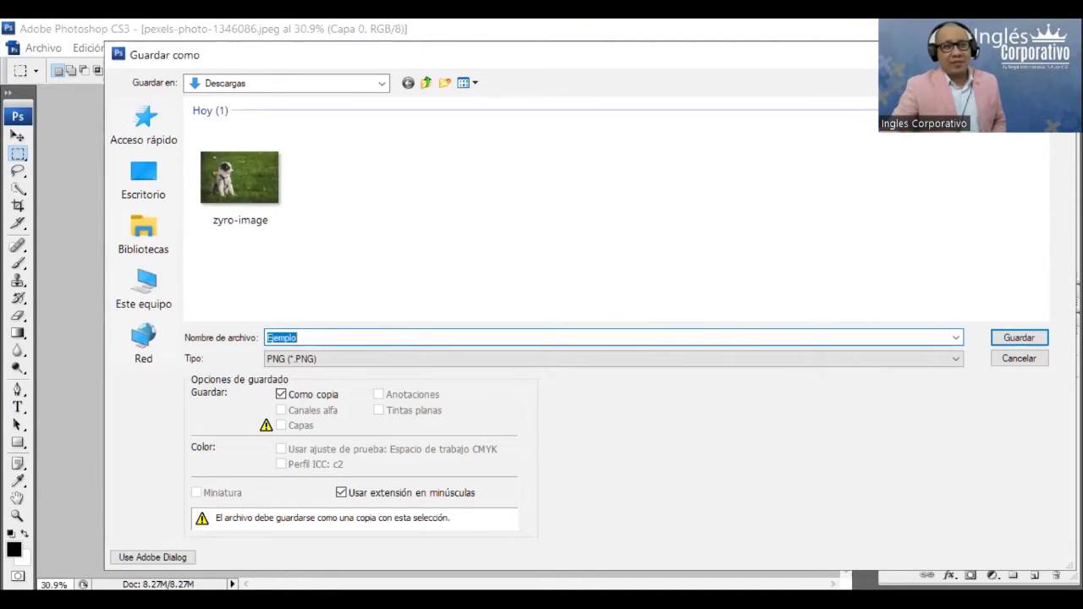
{"action": "key", "text": "Return"}
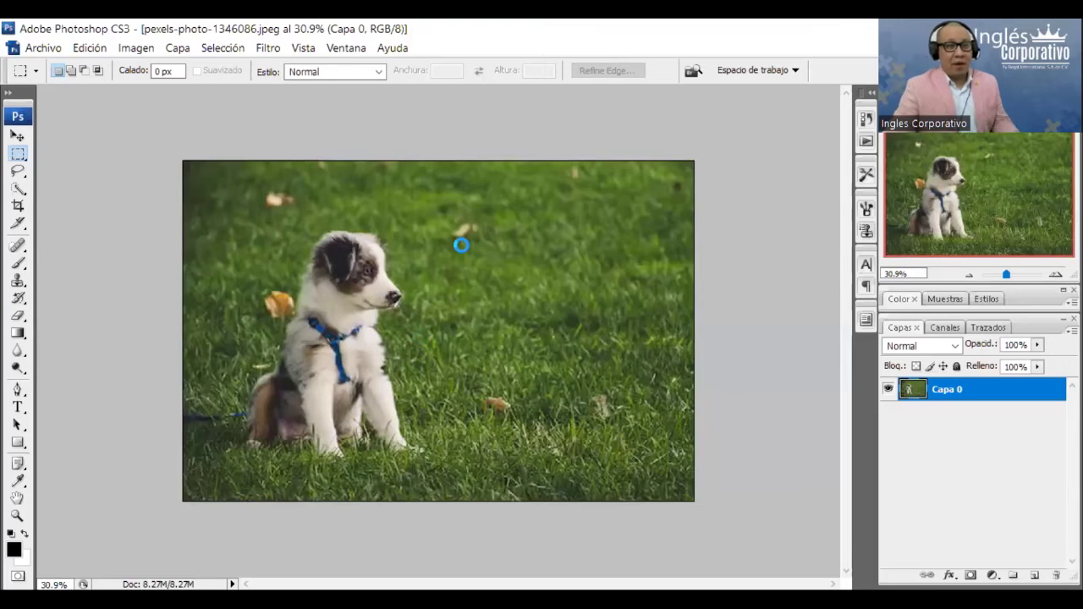
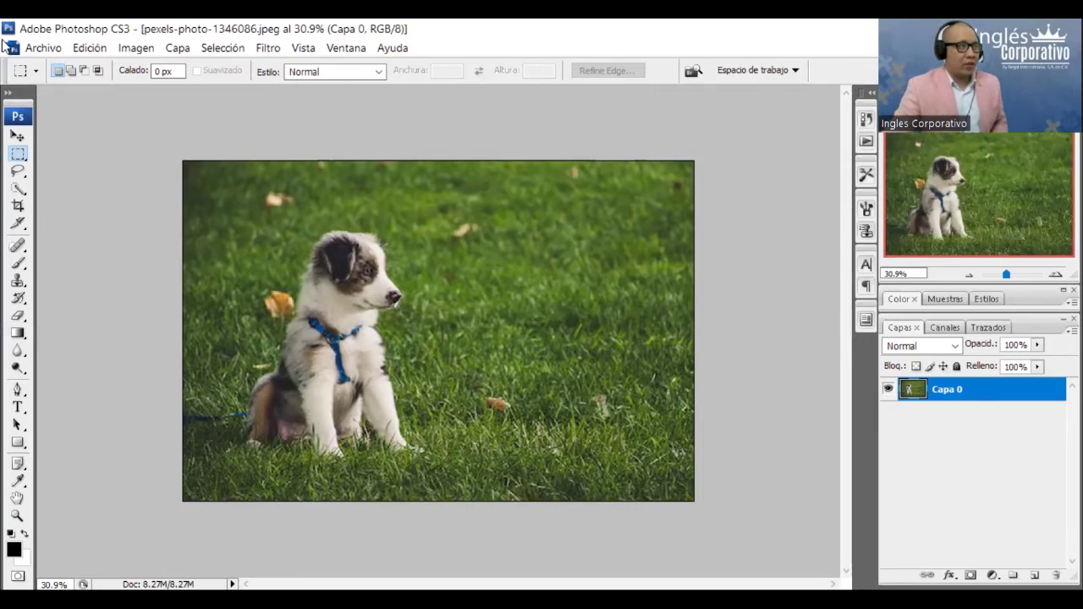
Try opening zyro-image from Archivo > Abrir and dismiss the format error
{"action": "left_click", "coordinate": [41, 48]}
{"action": "left_click", "coordinate": [62, 93]}
{"action": "left_click", "coordinate": [349, 190]}
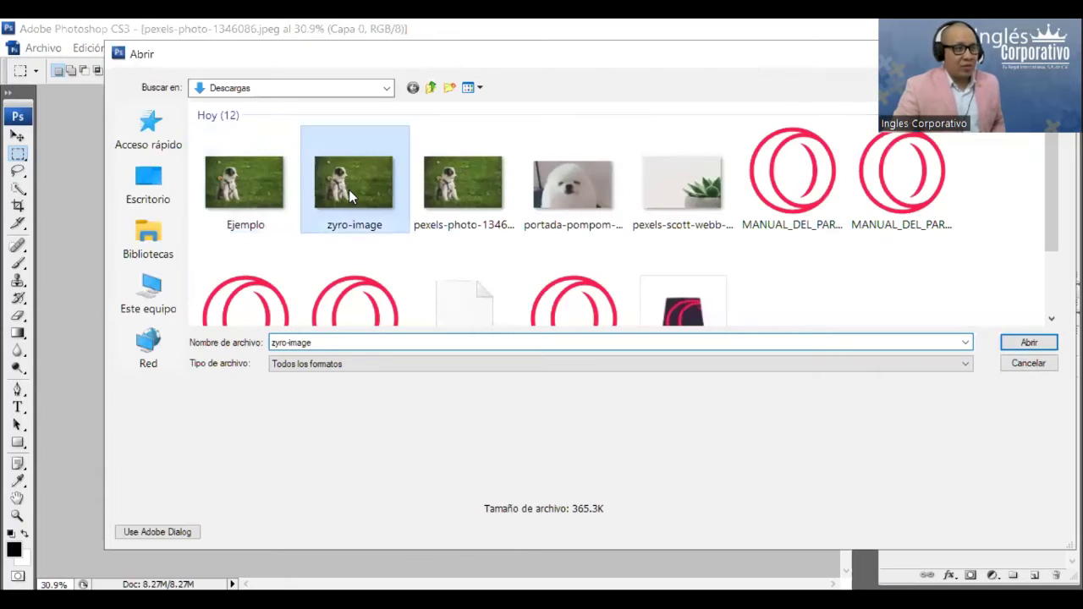
{"action": "double_click", "coordinate": [349, 189]}
{"action": "key", "text": "Return"}
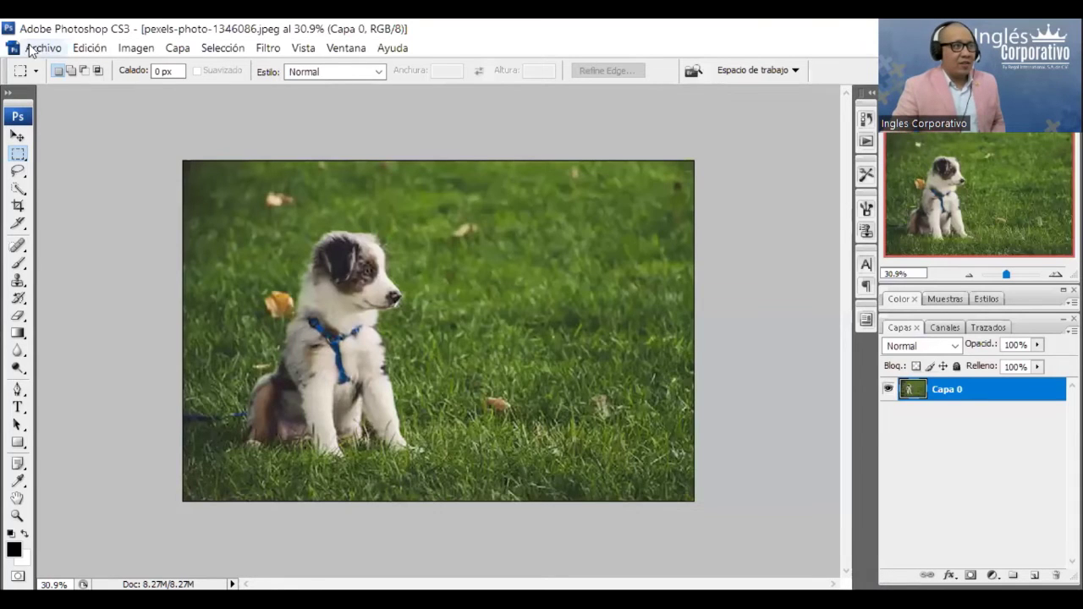
Reopen the Open dialog and select the new zyro-imag232323 file in Descargas
{"action": "key", "text": "ctrl+o"}
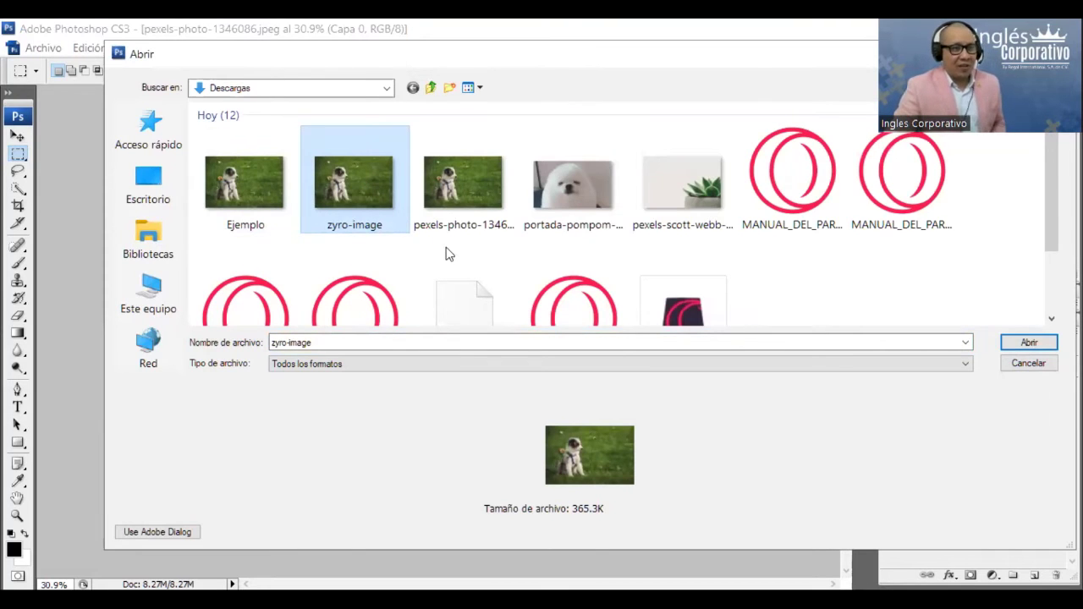
{"action": "key", "text": "shift+F10"}
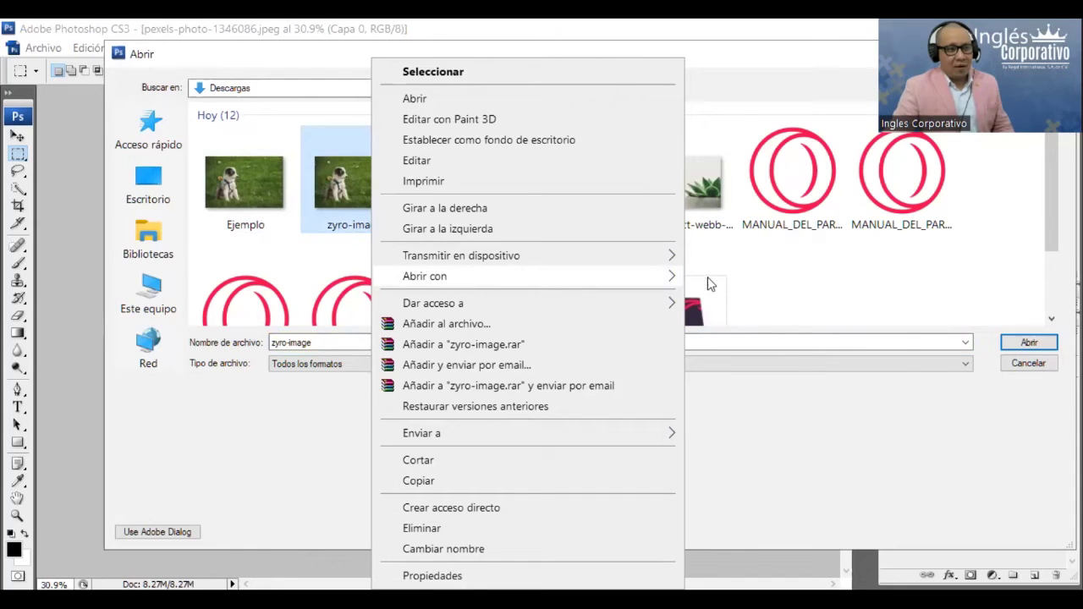
{"action": "mouse_move", "coordinate": [425, 276]}
{"action": "left_click", "coordinate": [731, 300]}
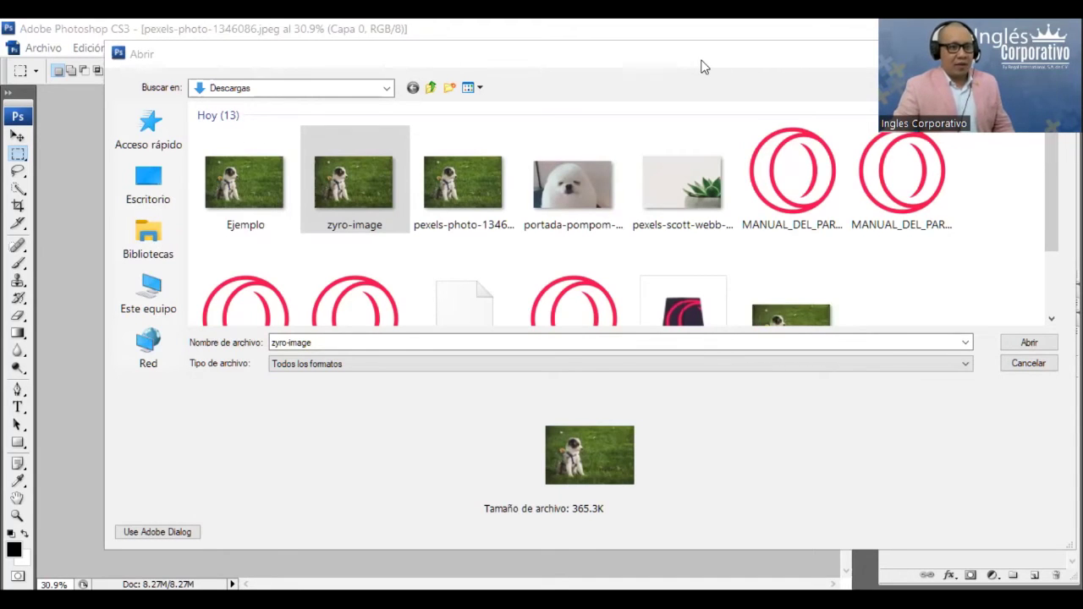
{"action": "scroll", "coordinate": [228, 254], "scroll_direction": "down", "scroll_amount": 2}
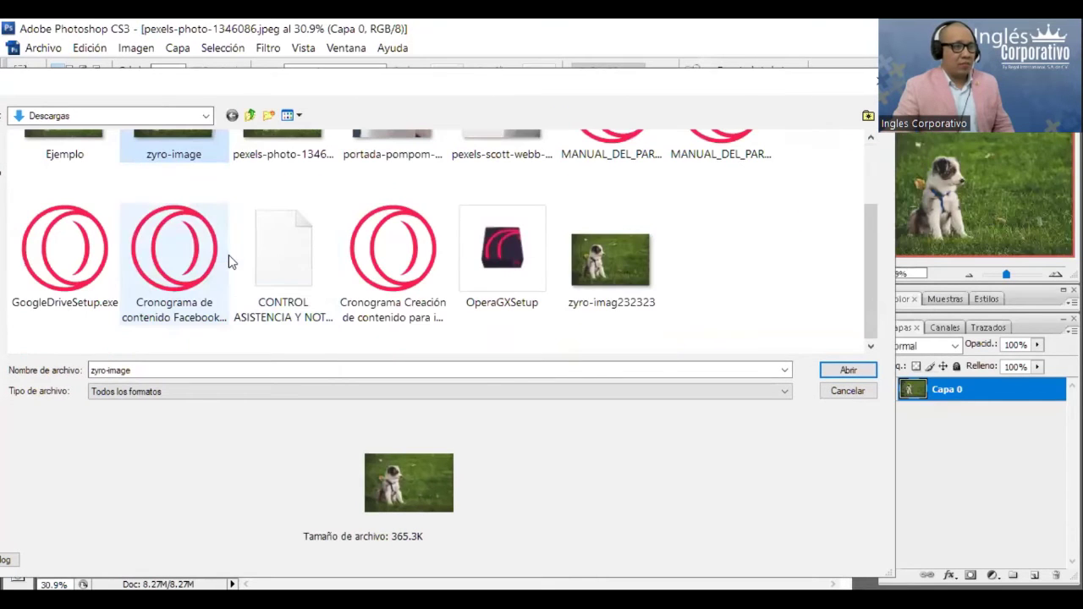
{"action": "left_click", "coordinate": [624, 295]}
Open zyro-imag232323 and close the pexels photo without saving
{"action": "double_click", "coordinate": [624, 295]}
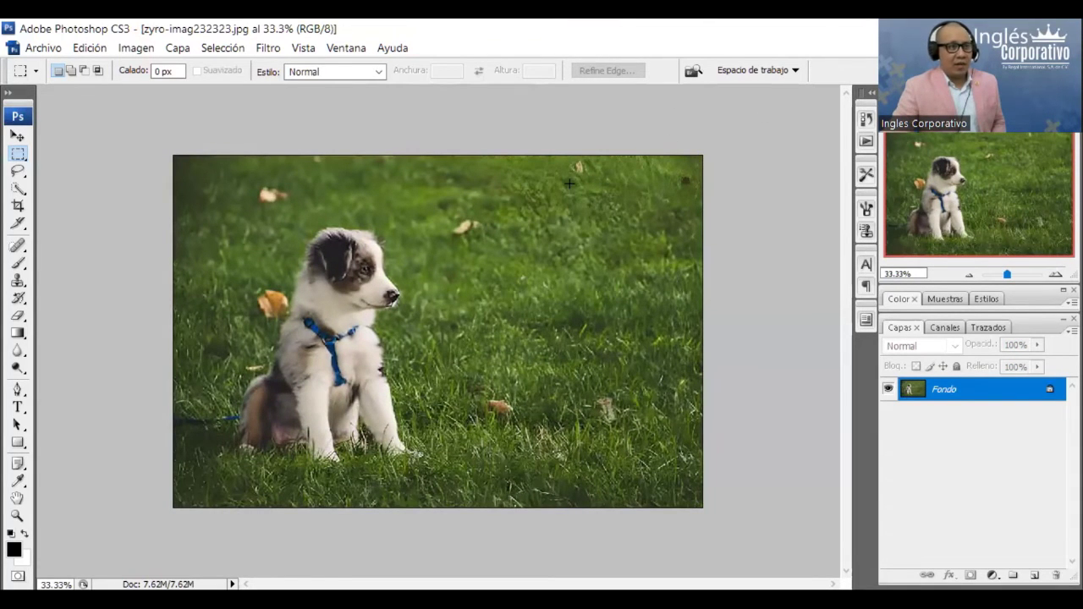
{"action": "key", "text": "shift+f"}
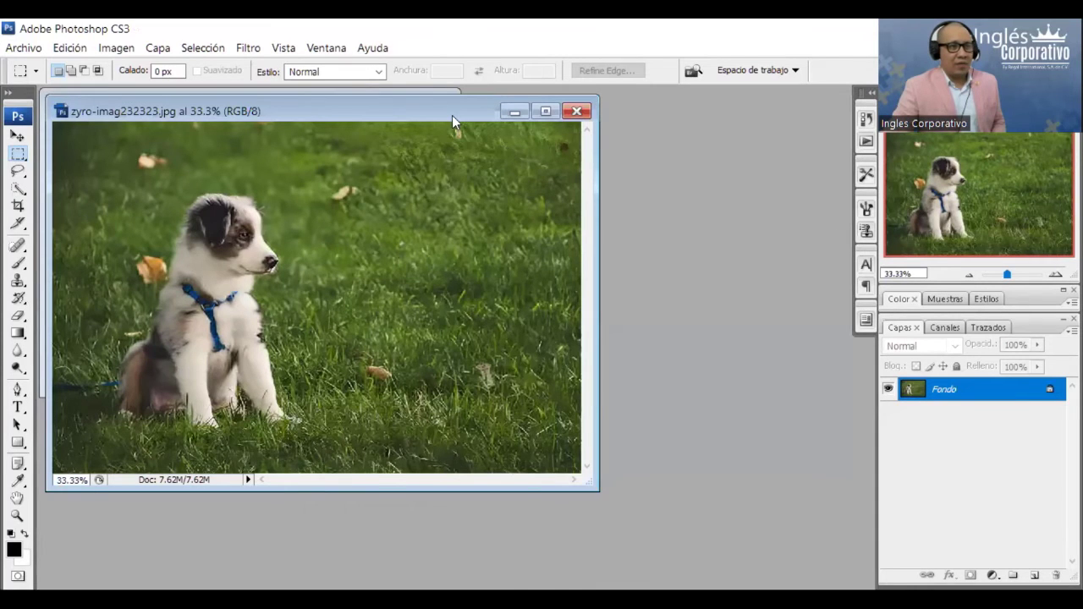
{"action": "key", "text": "ctrl+alt+w"}
{"action": "key", "text": "n"}
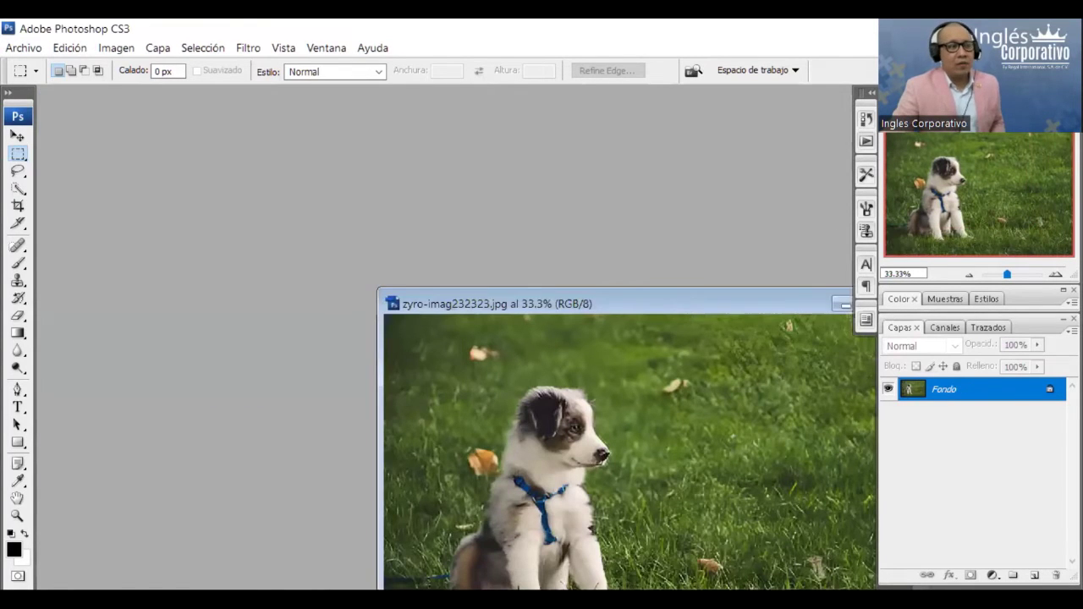
Fit the puppy image to the workspace, then view it at actual size
{"action": "key", "text": "ctrl+0"}
{"action": "key", "text": "ctrl+alt+0"}
{"action": "scroll", "coordinate": [291, 257], "scroll_direction": "up", "scroll_amount": 3}
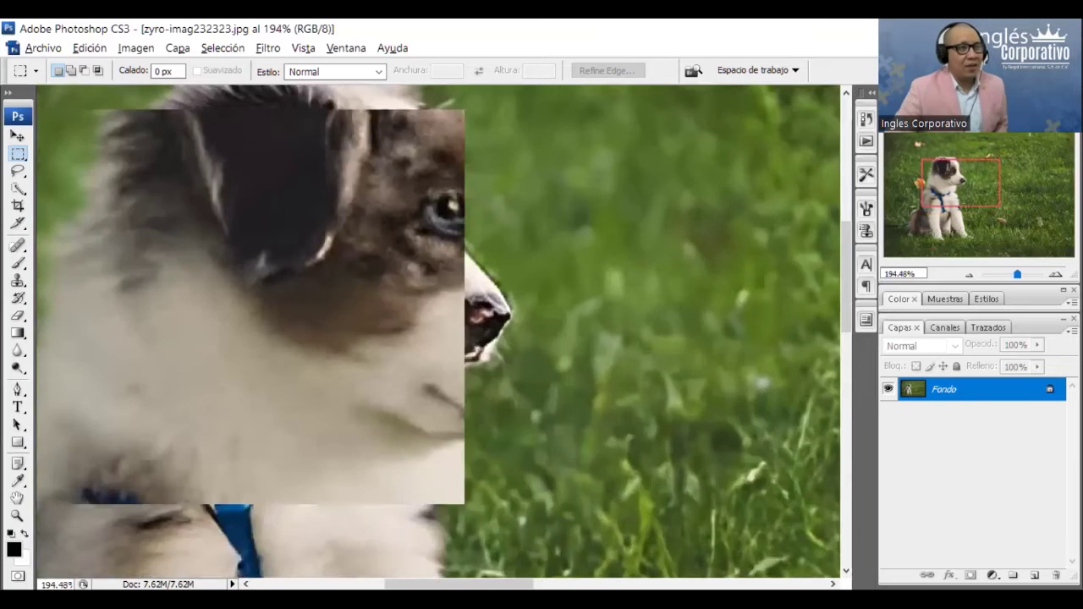
{"action": "scroll", "coordinate": [254, 245], "scroll_direction": "up", "scroll_amount": 1}
{"action": "scroll", "coordinate": [203, 226], "scroll_direction": "down", "scroll_amount": 2}
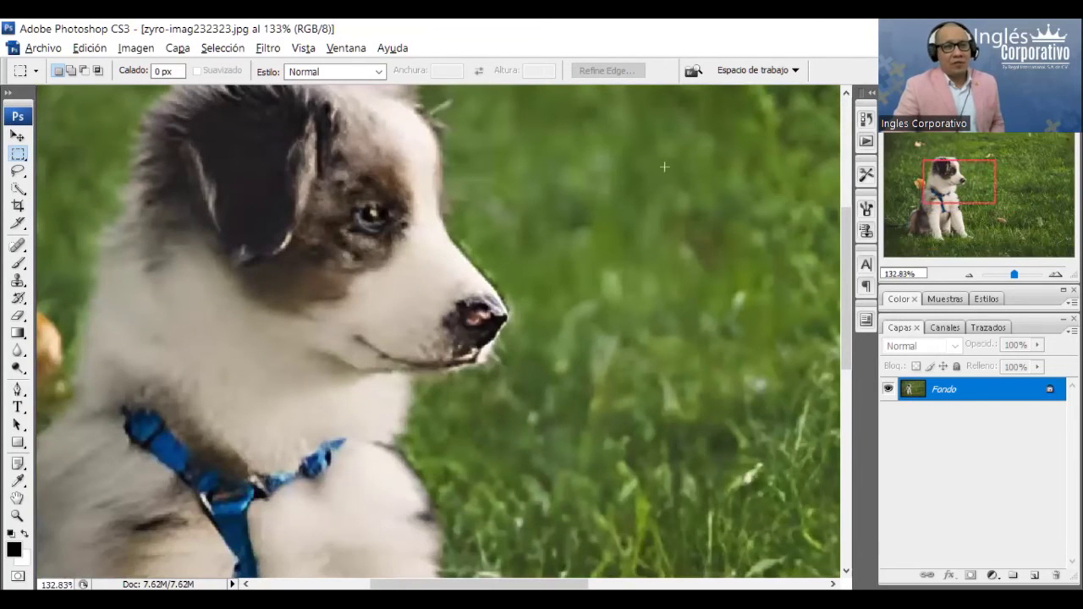
{"action": "scroll", "coordinate": [614, 200], "scroll_direction": "down", "scroll_amount": 1}
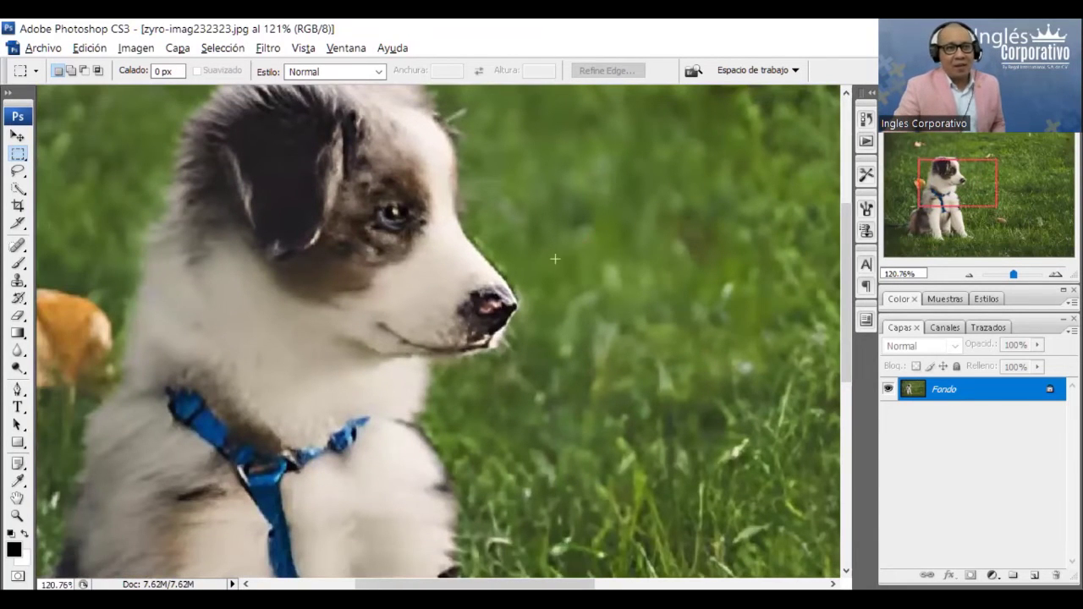
{"action": "scroll", "coordinate": [555, 258], "scroll_direction": "up", "scroll_amount": 4}
{"action": "scroll", "coordinate": [556, 258], "scroll_direction": "down", "scroll_amount": 4}
{"action": "scroll", "coordinate": [555, 258], "scroll_direction": "down", "scroll_amount": 5}
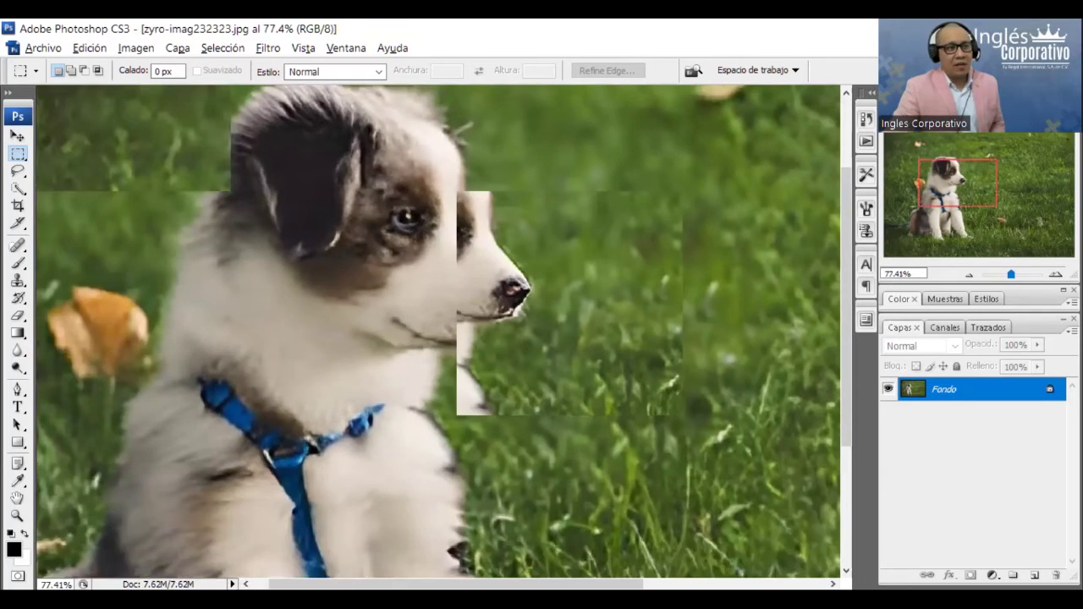
{"action": "scroll", "coordinate": [556, 258], "scroll_direction": "down", "scroll_amount": 4}
{"action": "scroll", "coordinate": [555, 258], "scroll_direction": "down", "scroll_amount": 1}
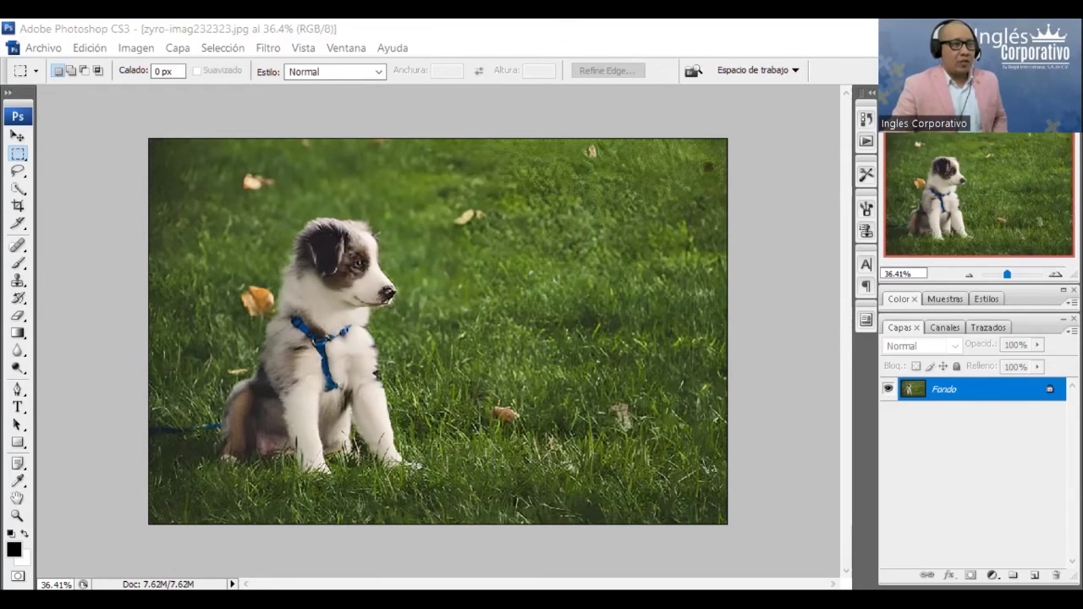
Add a MEEERER text layer on the photo at 72 pt
{"action": "left_click", "coordinate": [17, 407]}
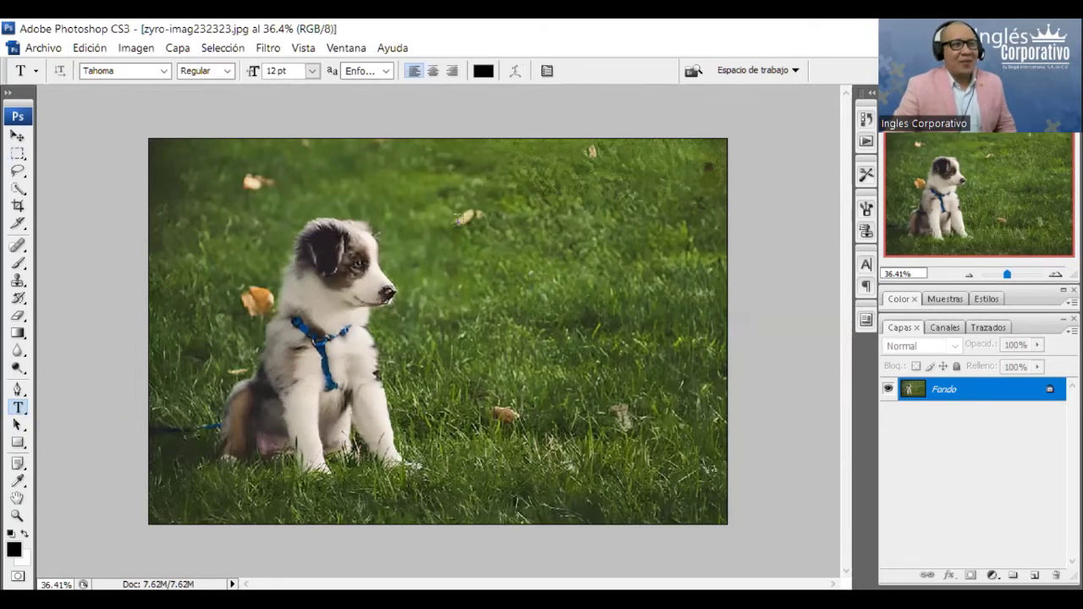
{"action": "left_click", "coordinate": [449, 201]}
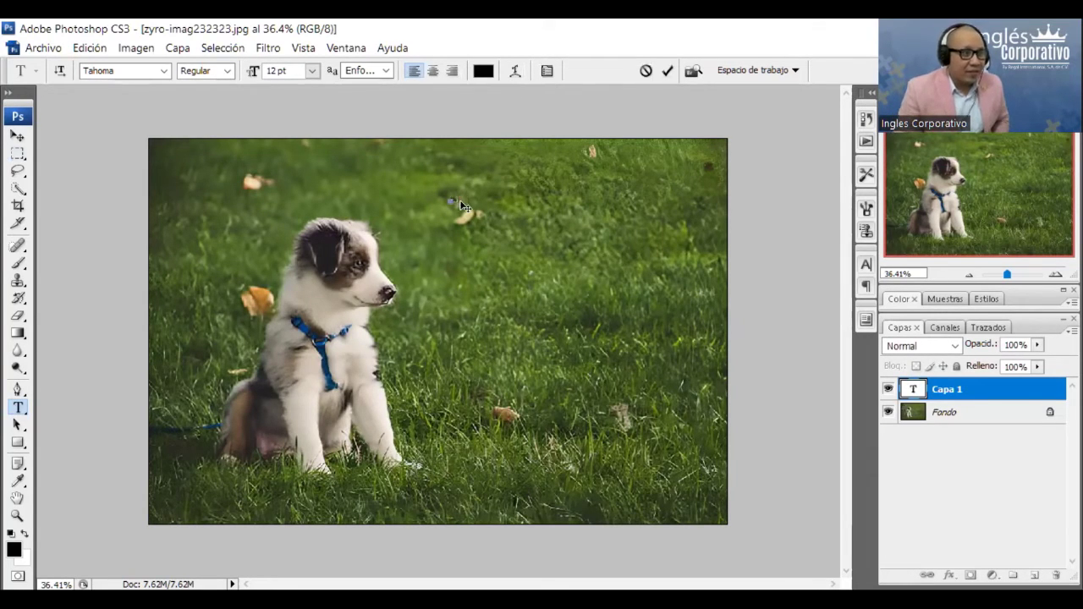
{"action": "left_click_drag", "start_coordinate": [448, 200], "coordinate": [474, 201]}
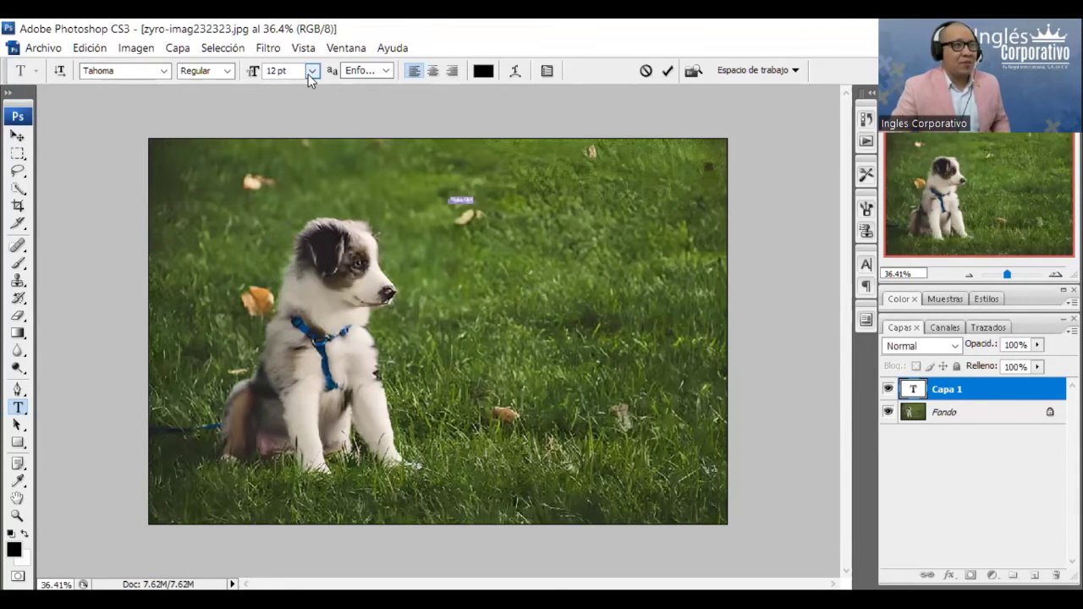
{"action": "left_click", "coordinate": [312, 71]}
{"action": "left_click", "coordinate": [306, 304]}
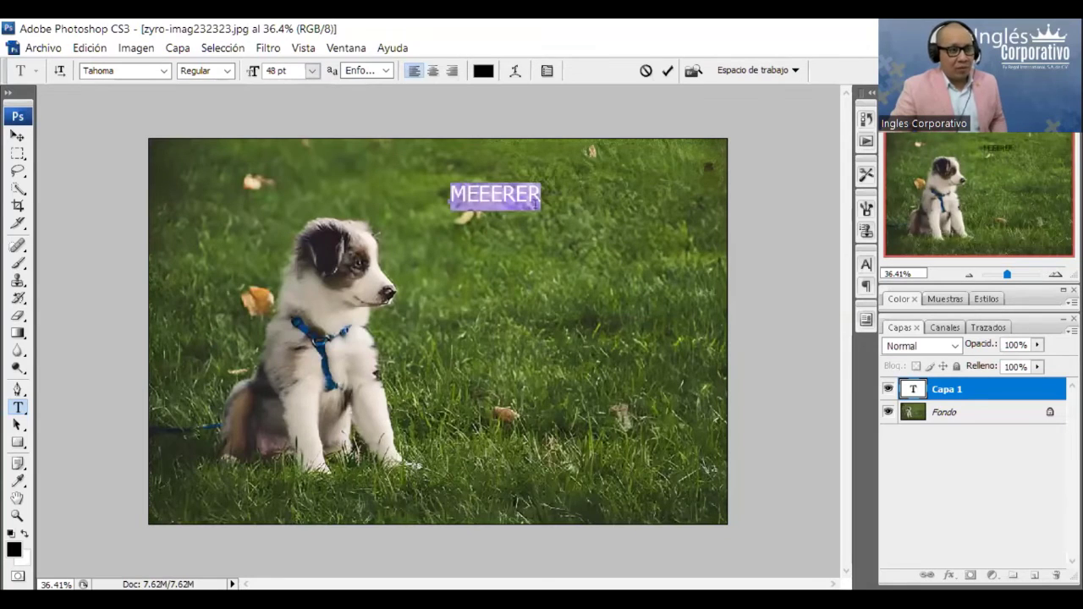
{"action": "left_click", "coordinate": [311, 71]}
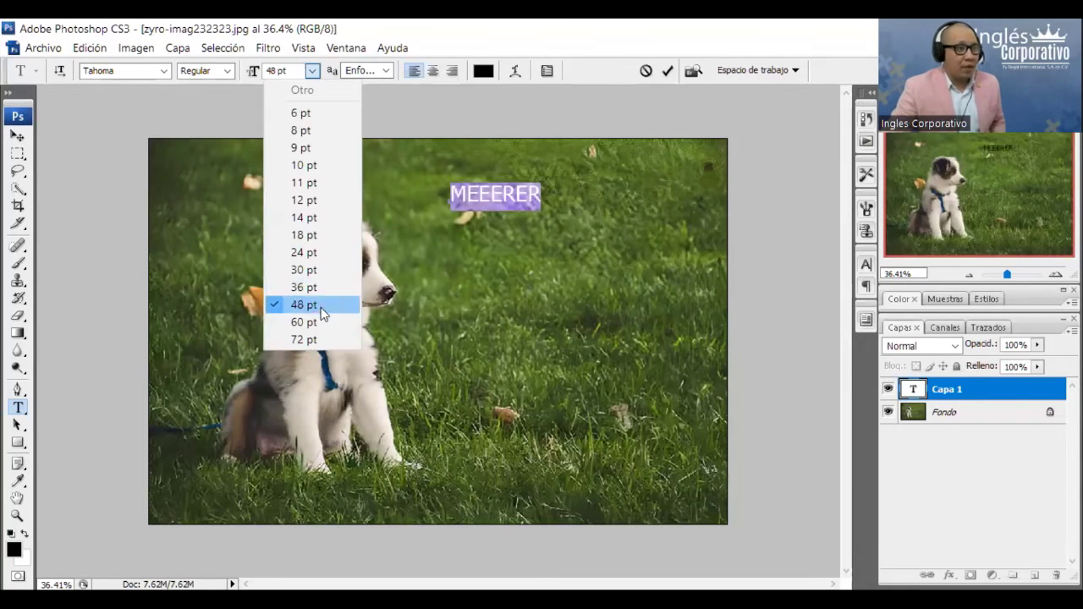
{"action": "left_click", "coordinate": [306, 339]}
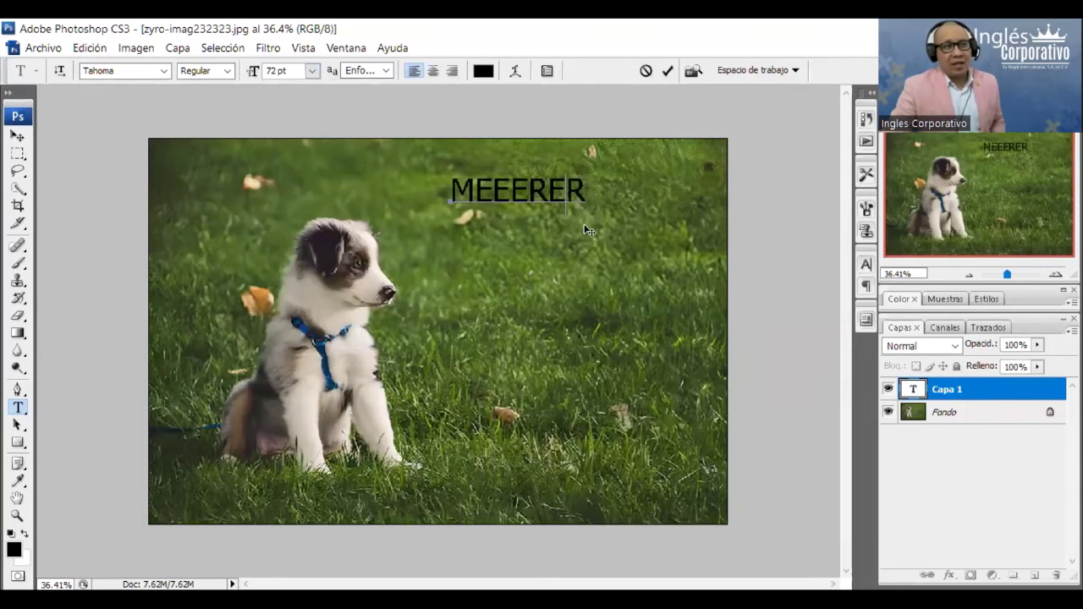
Move the MEEERER text and scale it to about 225.5% by 210.7%
{"action": "left_click", "coordinate": [17, 136]}
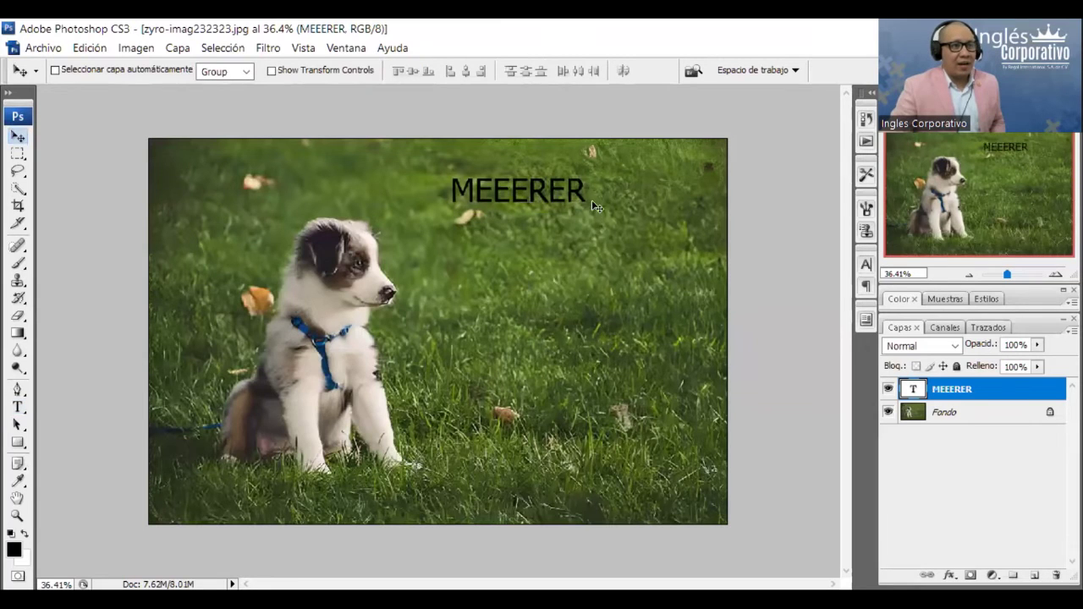
{"action": "left_click_drag", "start_coordinate": [586, 213], "coordinate": [561, 252]}
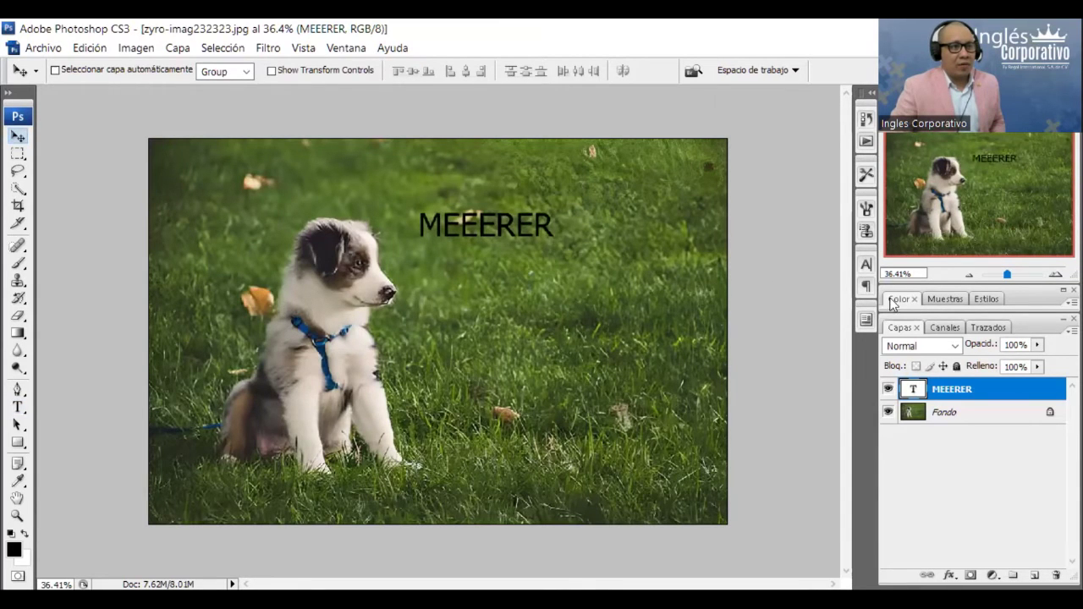
{"action": "left_click", "coordinate": [313, 72]}
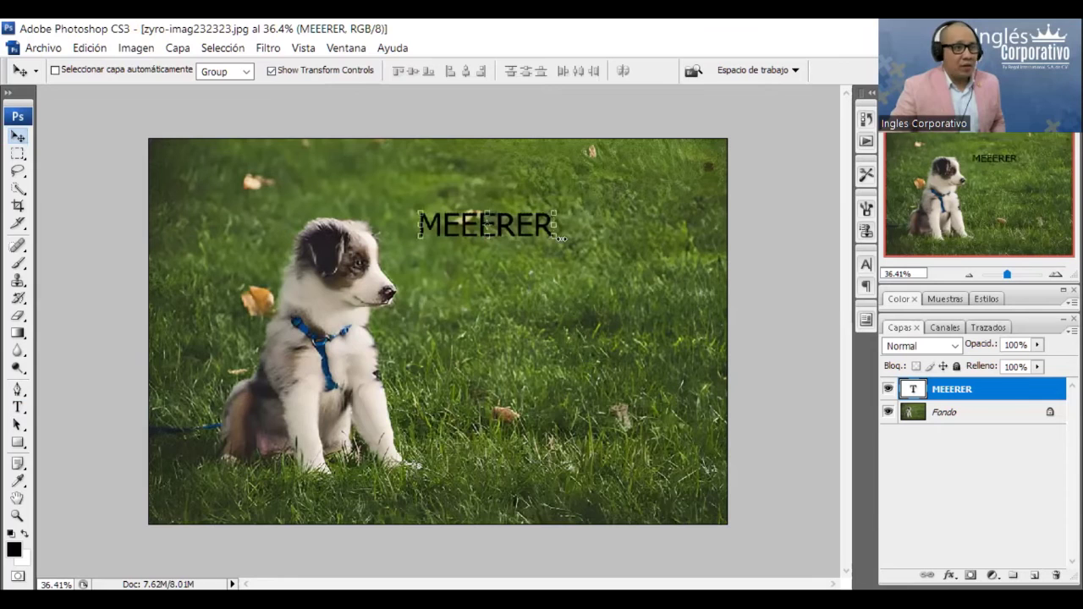
{"action": "left_click_drag", "start_coordinate": [556, 225], "coordinate": [686, 302]}
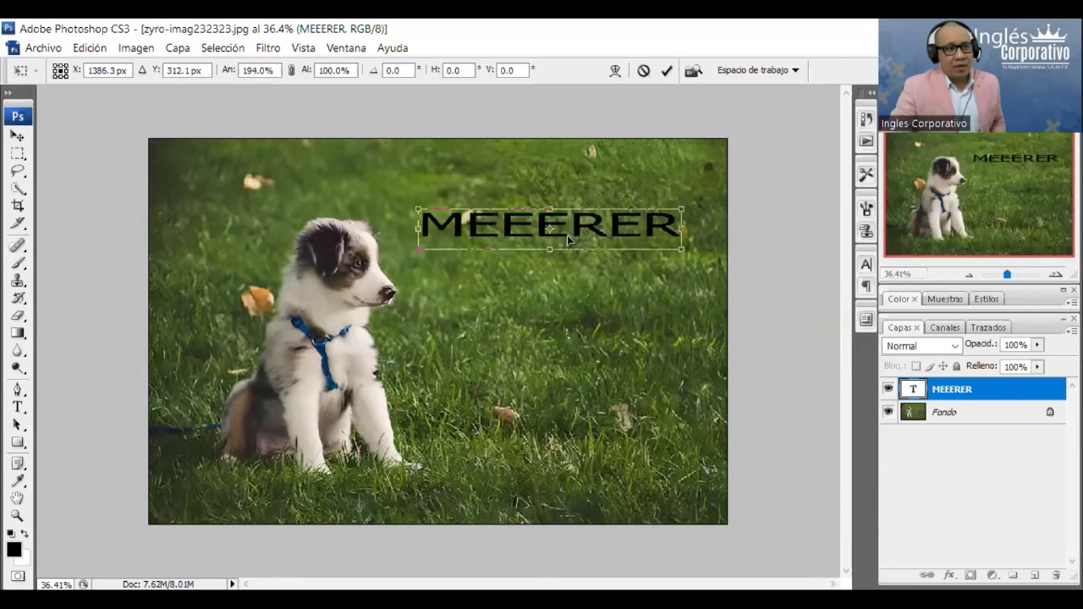
{"action": "mouse_move", "coordinate": [552, 248]}
{"action": "left_mouse_down"}
{"action": "mouse_move", "coordinate": [559, 272]}
{"action": "mouse_move", "coordinate": [588, 213]}
{"action": "left_mouse_up"}
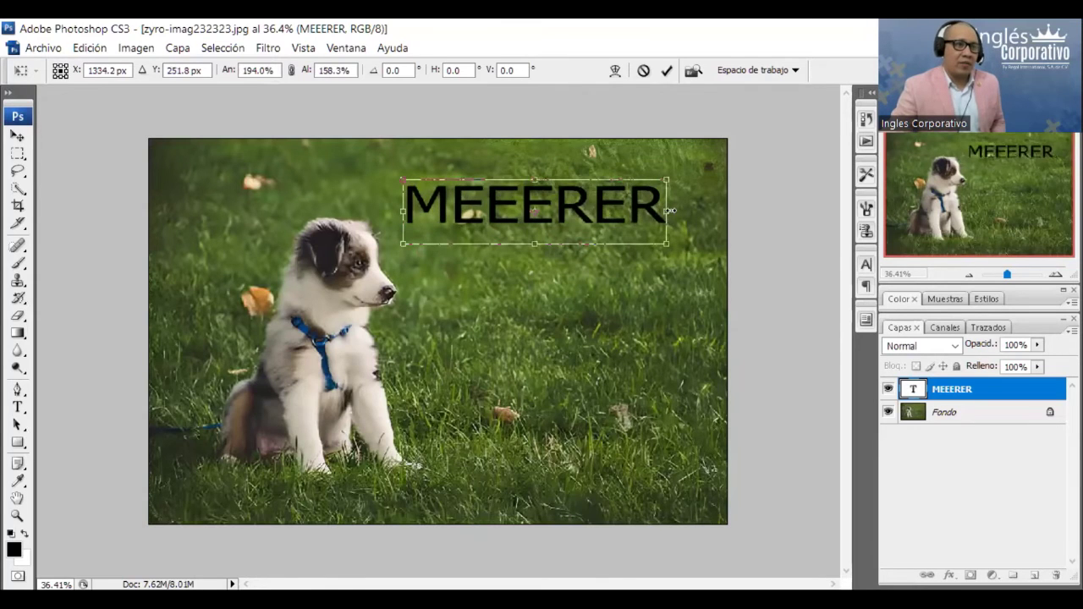
{"action": "mouse_move", "coordinate": [667, 212]}
{"action": "left_mouse_down"}
{"action": "mouse_move", "coordinate": [682, 212]}
{"action": "mouse_move", "coordinate": [695, 264]}
{"action": "mouse_move", "coordinate": [709, 260]}
{"action": "left_mouse_up"}
{"action": "left_click_drag", "start_coordinate": [643, 242], "coordinate": [643, 221]}
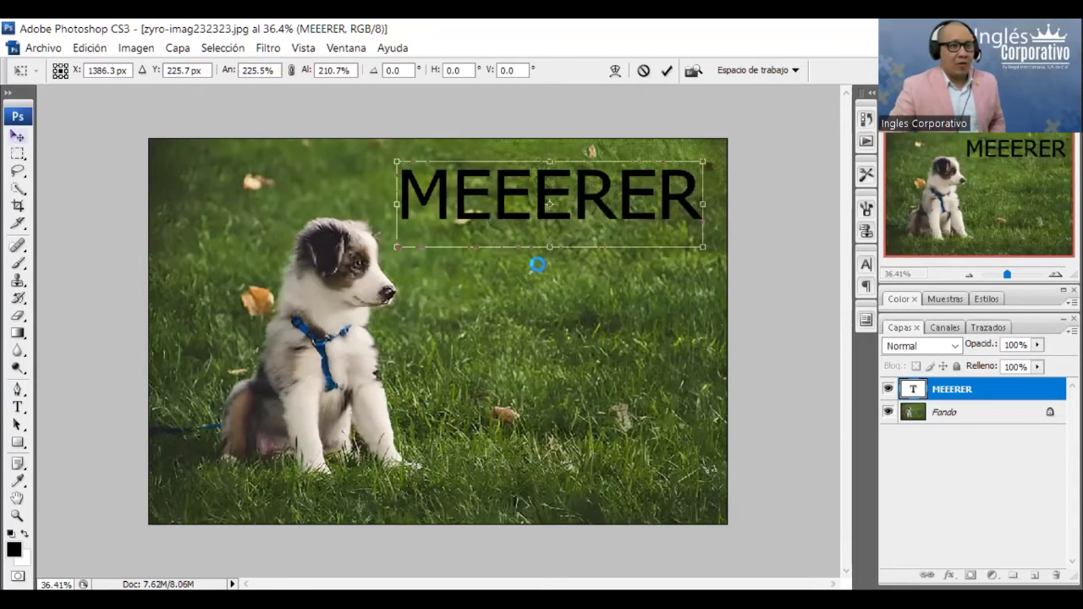
Apply the scaling and retype the title text starting with DIA DE LA
{"action": "key", "text": "Return"}
{"action": "double_click", "coordinate": [913, 392]}
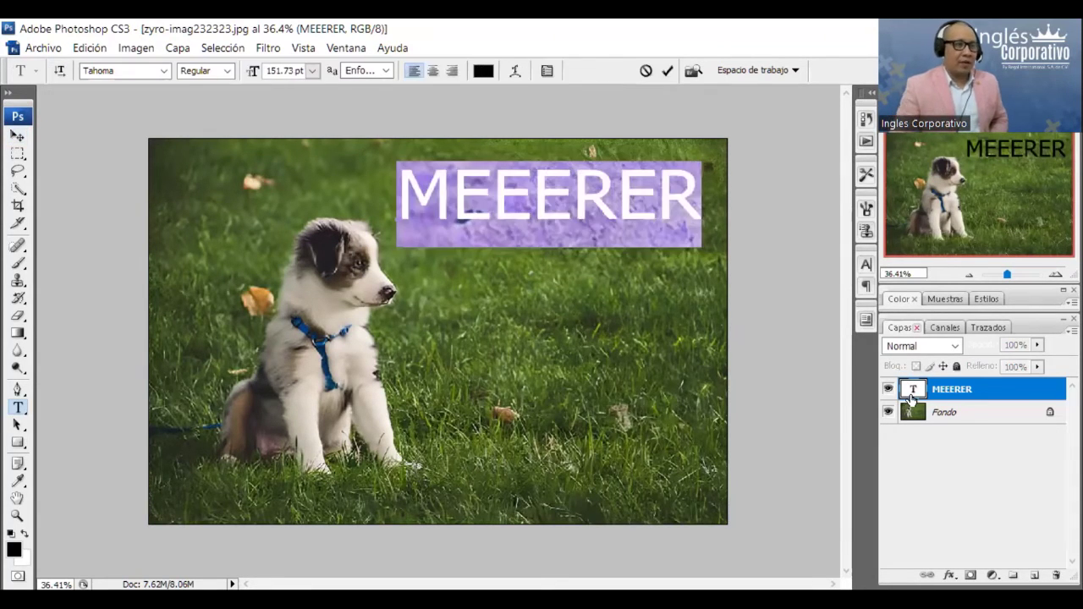
{"action": "type", "text": "DIA D"}
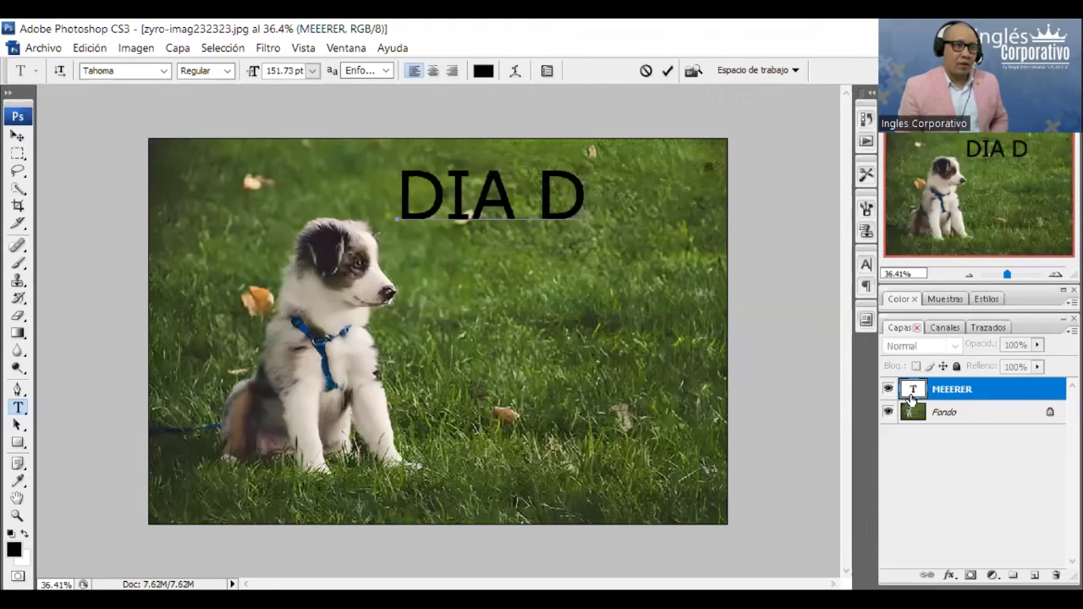
{"action": "type", "text": "EL"}
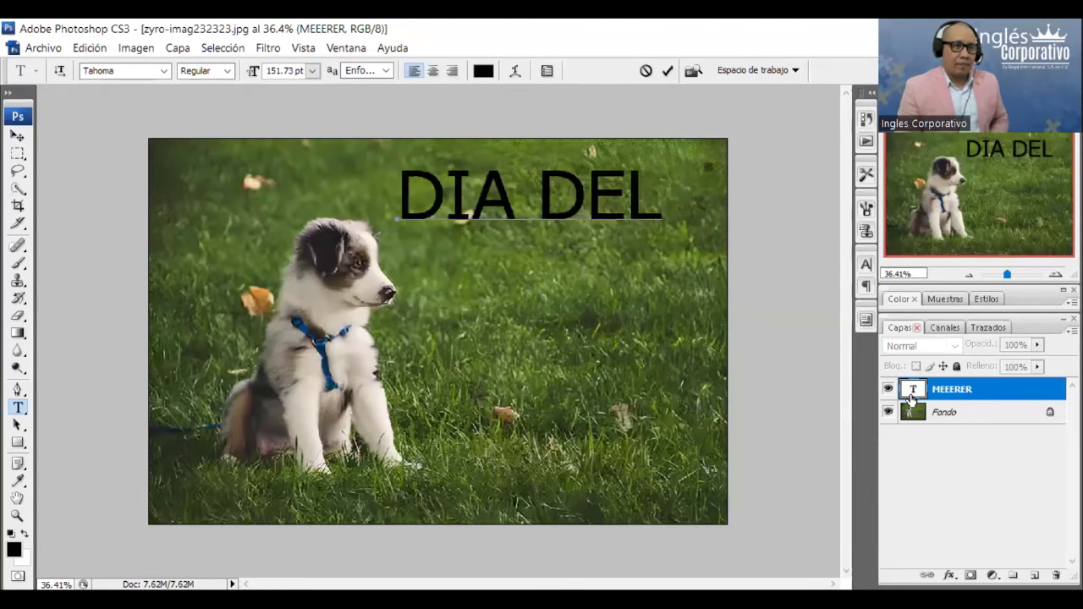
{"action": "key", "text": "BackSpace"}
{"action": "type", "text": "LA"}
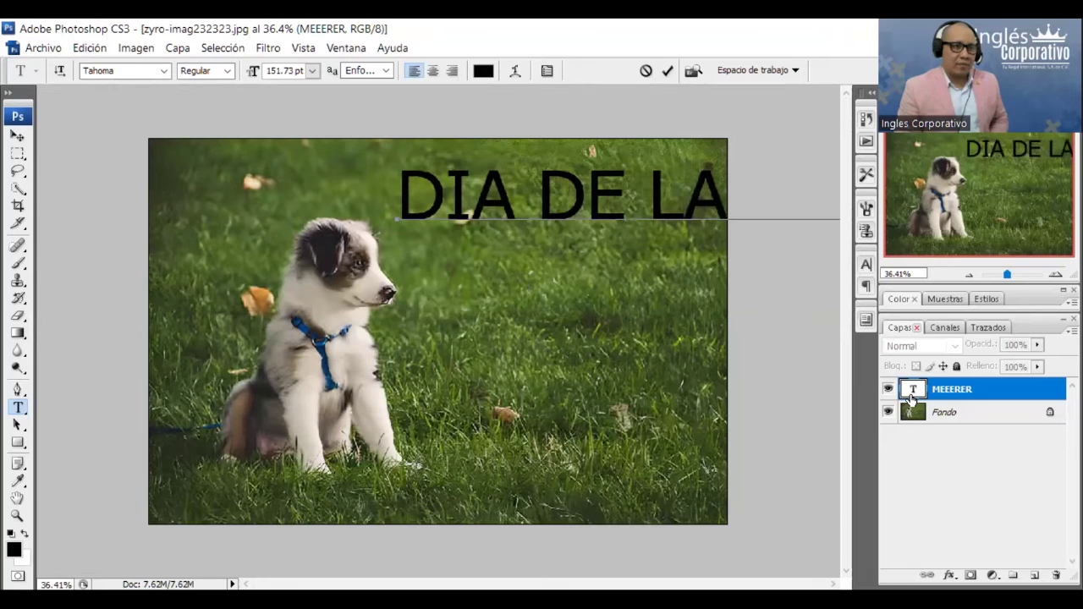
Scale the title down with Ctrl+T so it fits across the photo
{"action": "left_click", "coordinate": [17, 135]}
{"action": "left_click_drag", "start_coordinate": [573, 207], "coordinate": [338, 210]}
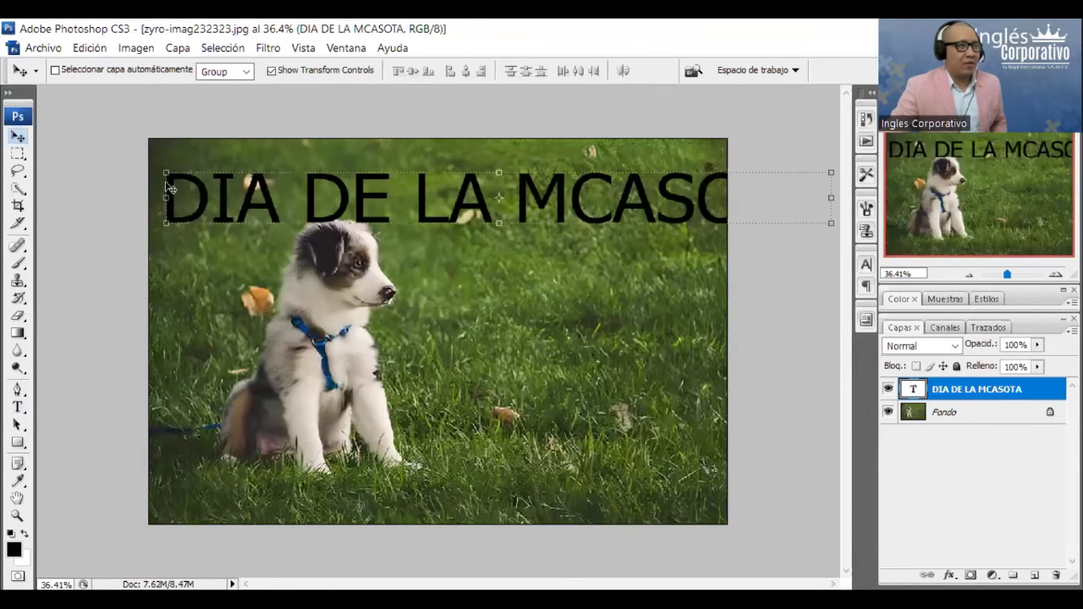
{"action": "key", "text": "ctrl+t"}
{"action": "left_click_drag", "start_coordinate": [286, 183], "coordinate": [544, 185]}
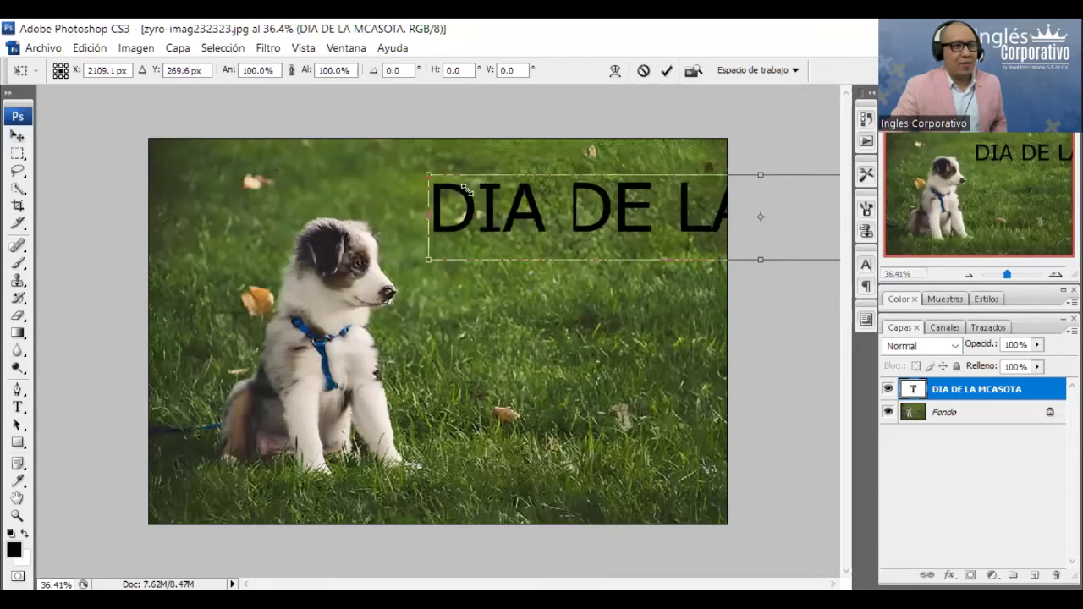
{"action": "left_click_drag", "start_coordinate": [423, 174], "coordinate": [555, 209]}
{"action": "left_click_drag", "start_coordinate": [651, 228], "coordinate": [472, 198]}
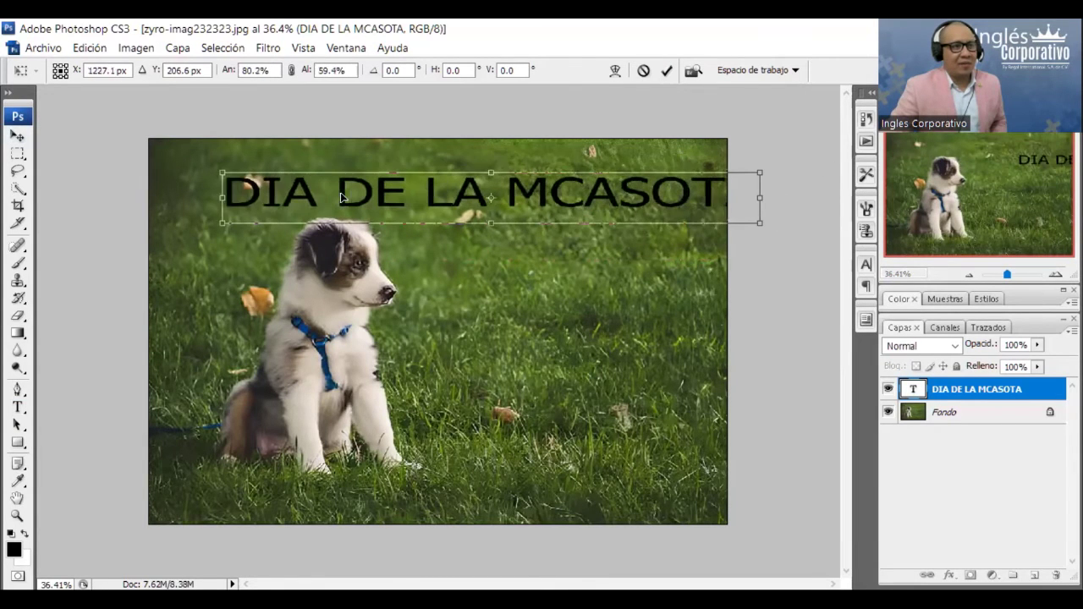
{"action": "left_click_drag", "start_coordinate": [752, 195], "coordinate": [677, 196]}
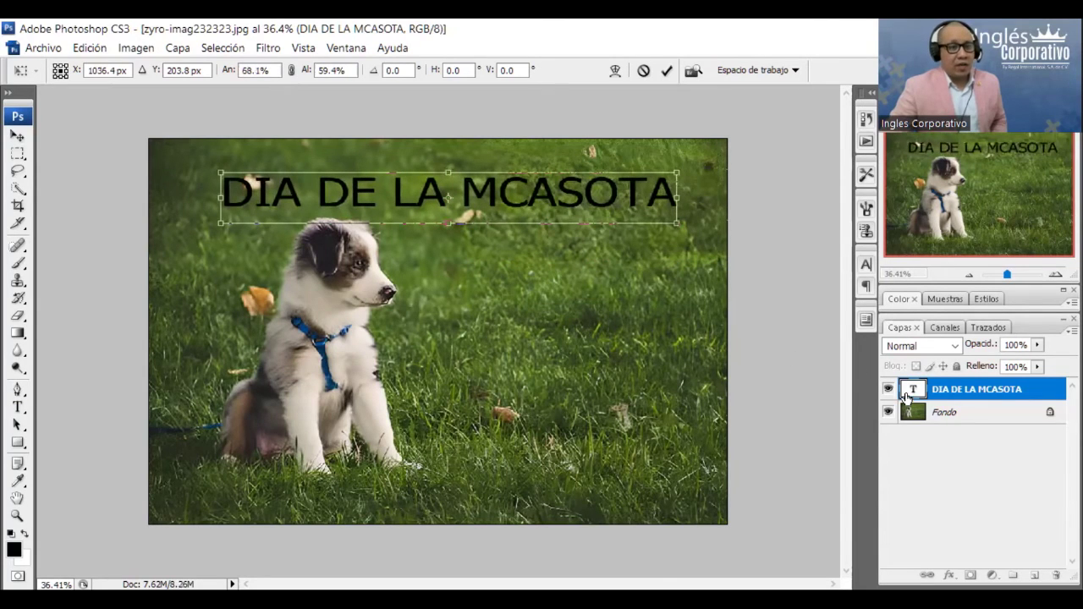
{"action": "key", "text": "Return"}
Correct the misspelling to MASCOTA and position the title across the top
{"action": "double_click", "coordinate": [493, 191]}
{"action": "left_click", "coordinate": [493, 191]}
{"action": "type", "text": "AS"}
{"action": "left_click_drag", "start_coordinate": [584, 193], "coordinate": [614, 193]}
{"action": "left_click", "coordinate": [619, 195]}
{"action": "key", "text": "BackSpace"}
{"action": "key", "text": "BackSpace"}
{"action": "left_click", "coordinate": [18, 136]}
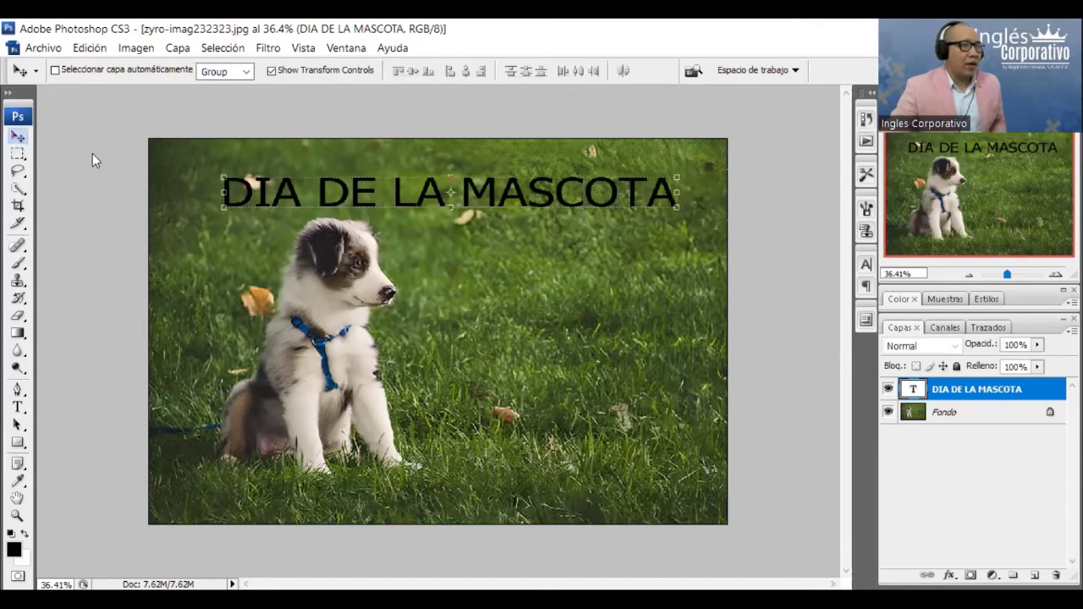
{"action": "left_click_drag", "start_coordinate": [480, 194], "coordinate": [451, 188]}
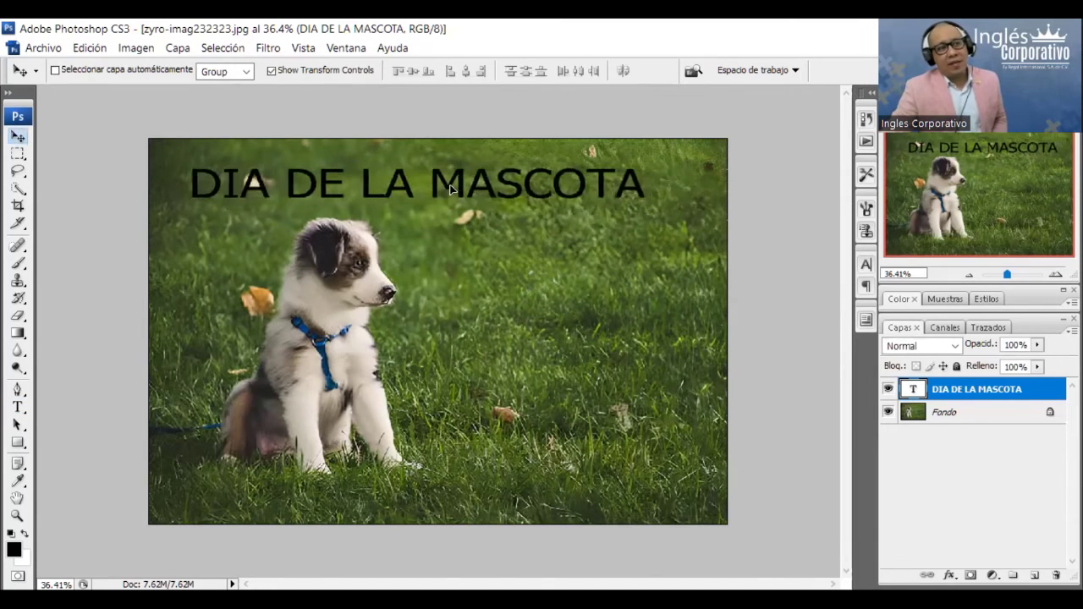
{"action": "left_click_drag", "start_coordinate": [451, 188], "coordinate": [471, 188]}
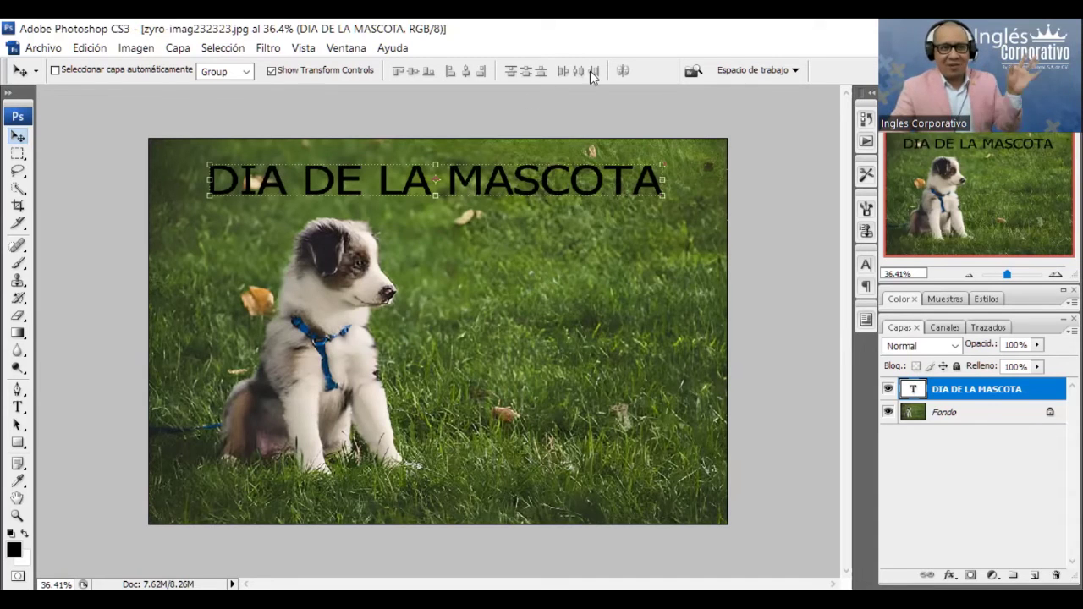
Nudge the title slightly right and down, then dismiss the title layer's context menu
{"action": "left_click_drag", "start_coordinate": [546, 182], "coordinate": [548, 191]}
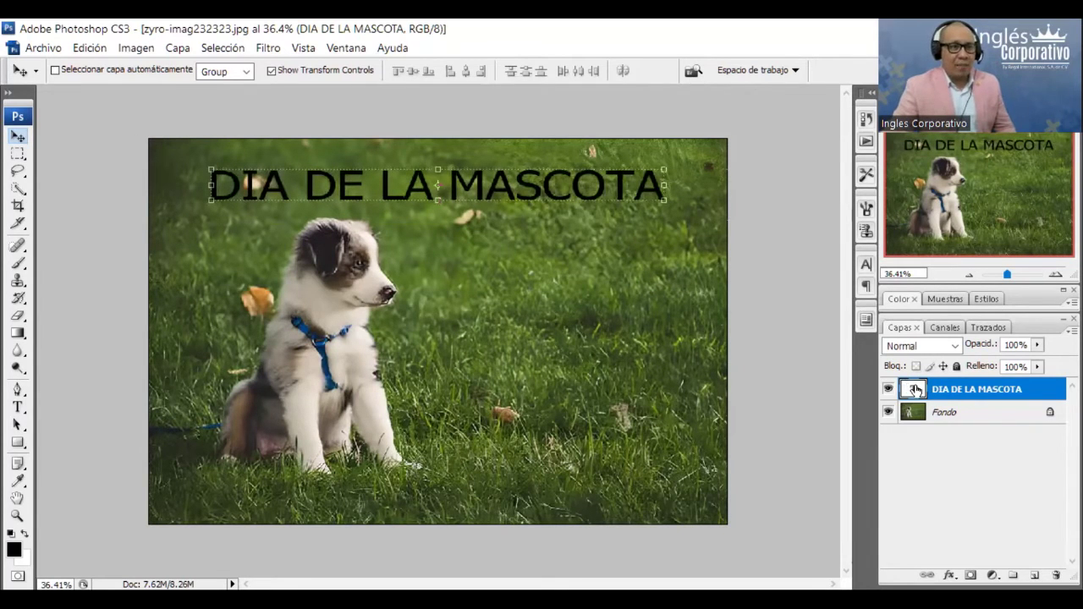
{"action": "right_click", "coordinate": [916, 390]}
{"action": "left_click", "coordinate": [626, 350]}
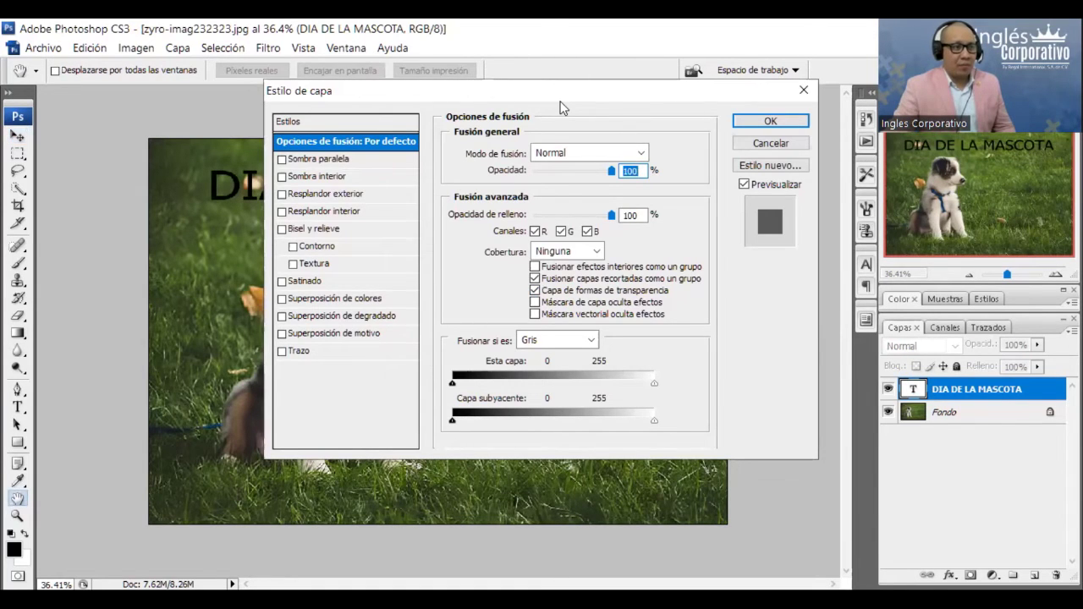
Give the title a white Color Overlay
{"action": "left_click", "coordinate": [438, 324]}
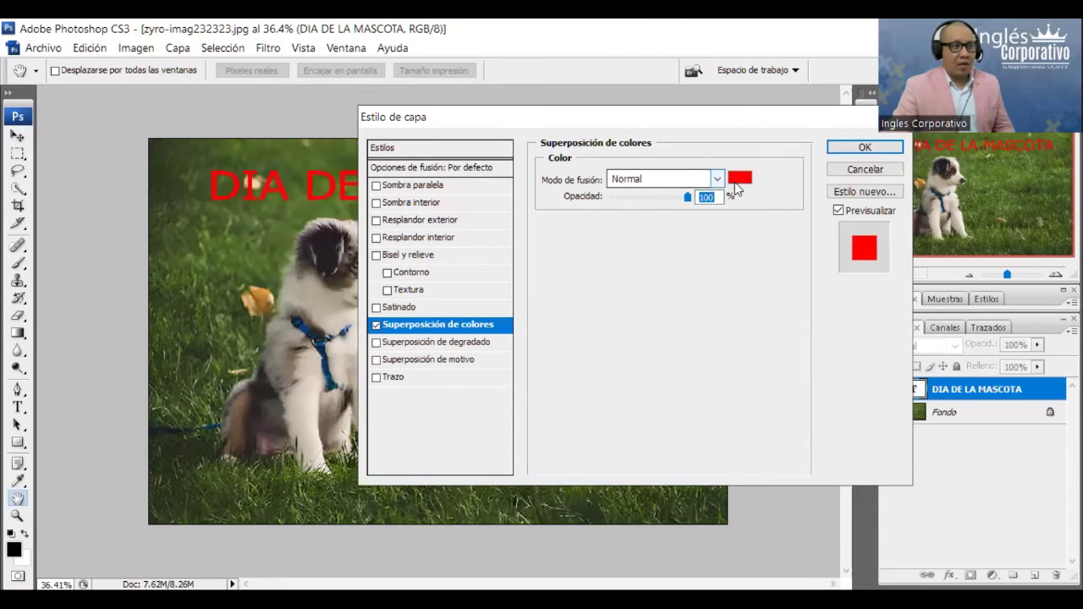
{"action": "left_click", "coordinate": [740, 178]}
{"action": "left_click", "coordinate": [338, 158]}
{"action": "left_click", "coordinate": [671, 147]}
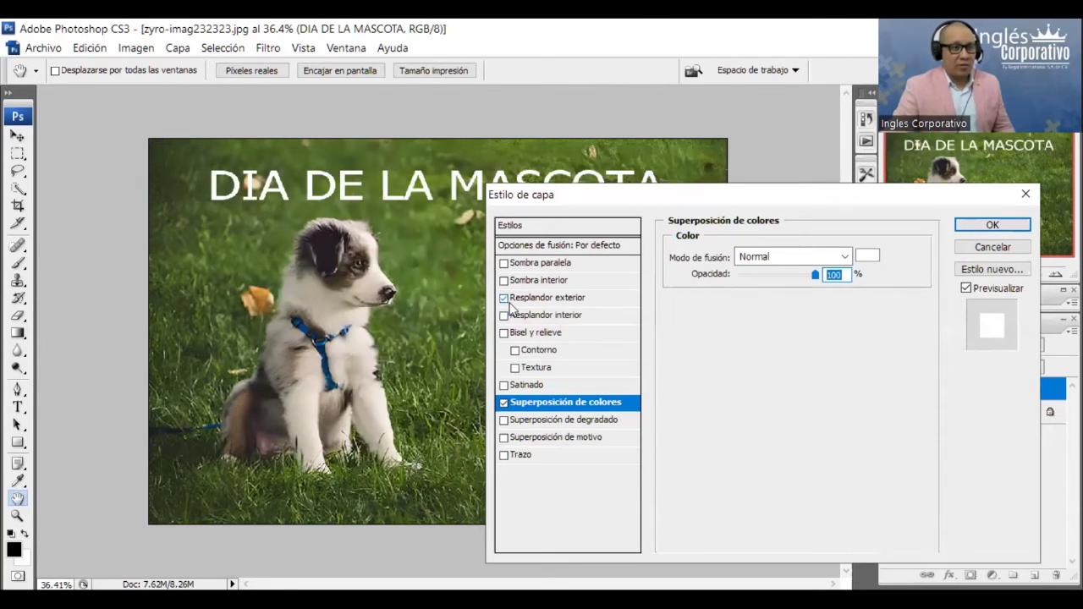
Try an Inner Glow in Superponer mode with range 17 and size 84 px
{"action": "left_click", "coordinate": [505, 300]}
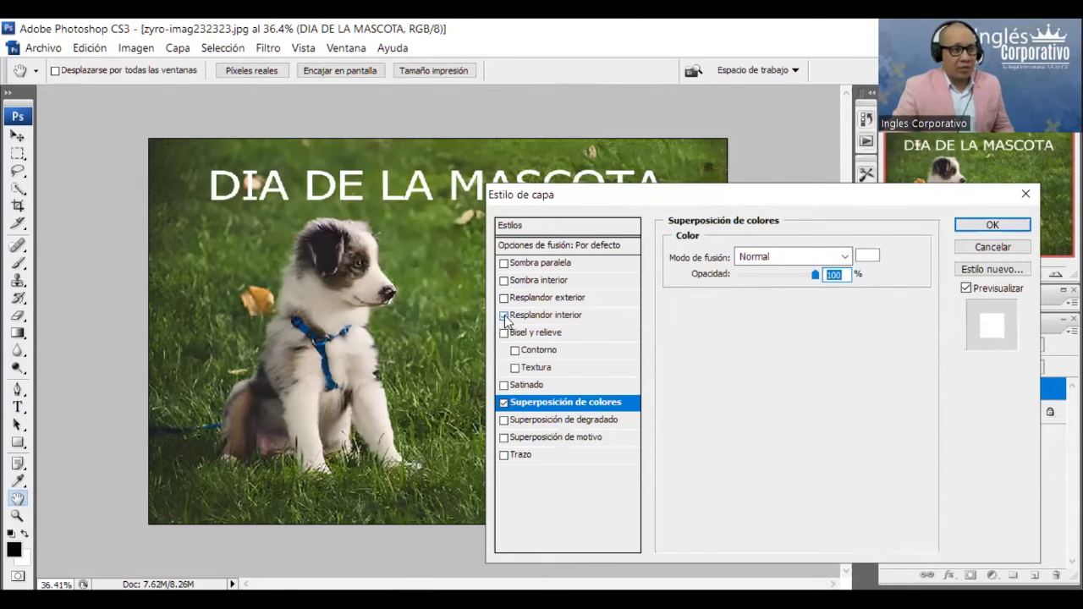
{"action": "left_click", "coordinate": [542, 315]}
{"action": "left_click_drag", "start_coordinate": [772, 282], "coordinate": [745, 275]}
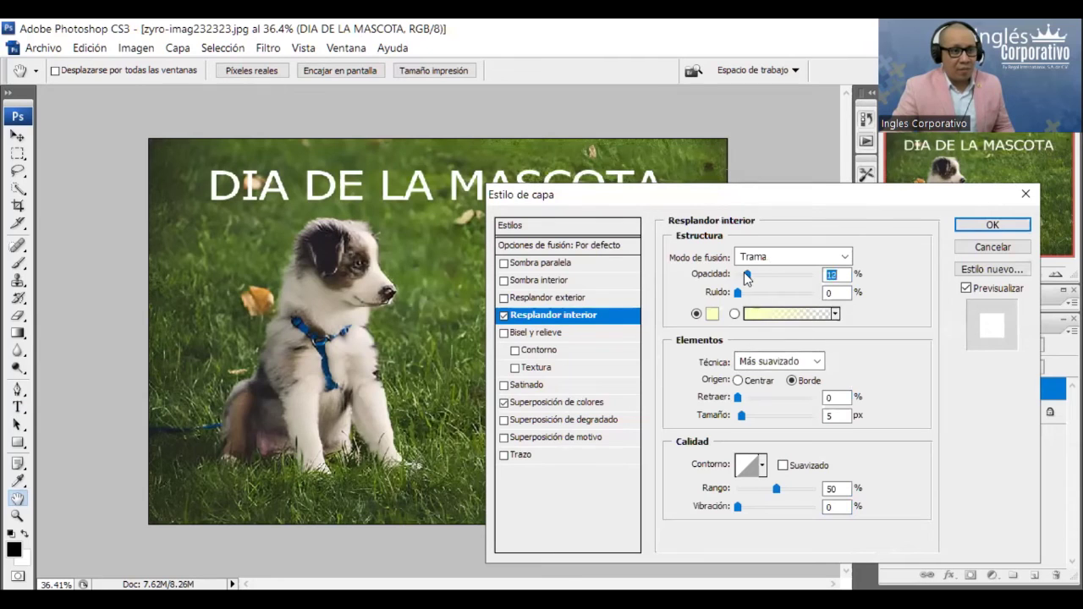
{"action": "left_click", "coordinate": [768, 265]}
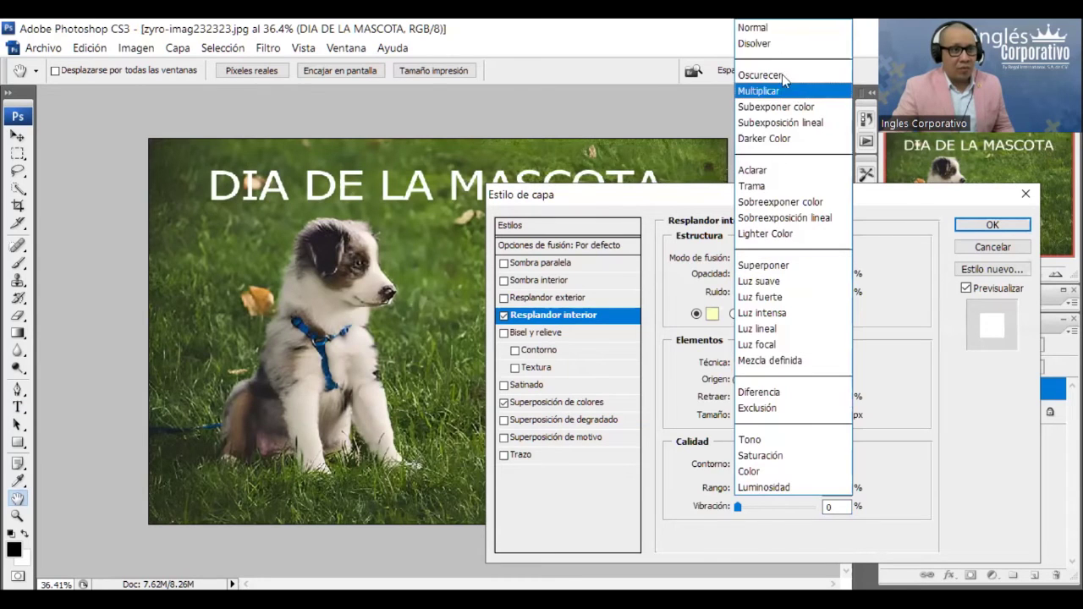
{"action": "left_click", "coordinate": [770, 31]}
{"action": "left_click_drag", "start_coordinate": [776, 489], "coordinate": [750, 488]}
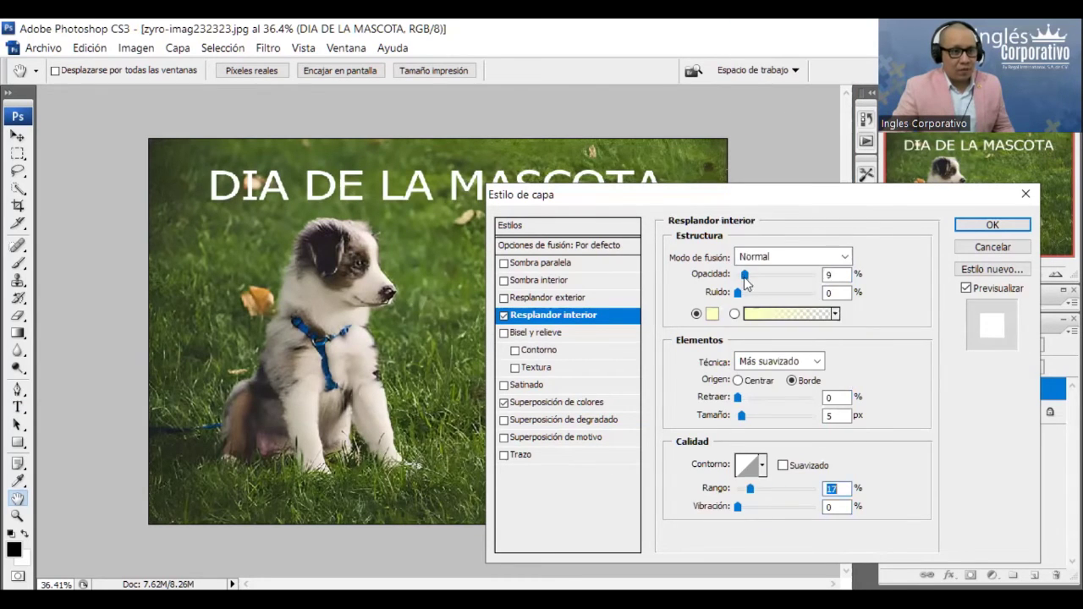
{"action": "left_click", "coordinate": [747, 255]}
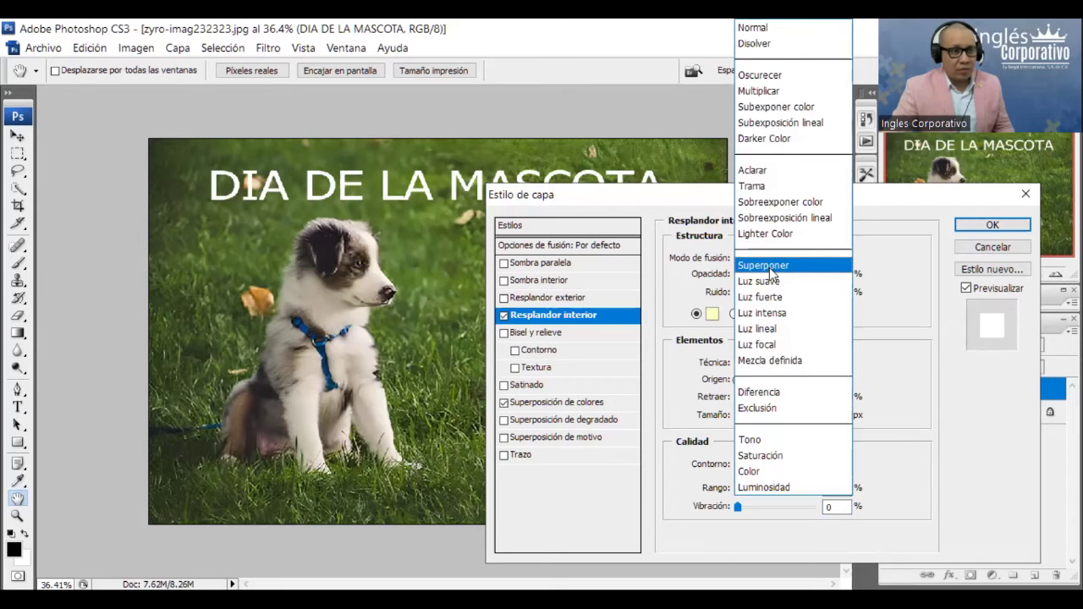
{"action": "left_click", "coordinate": [770, 266]}
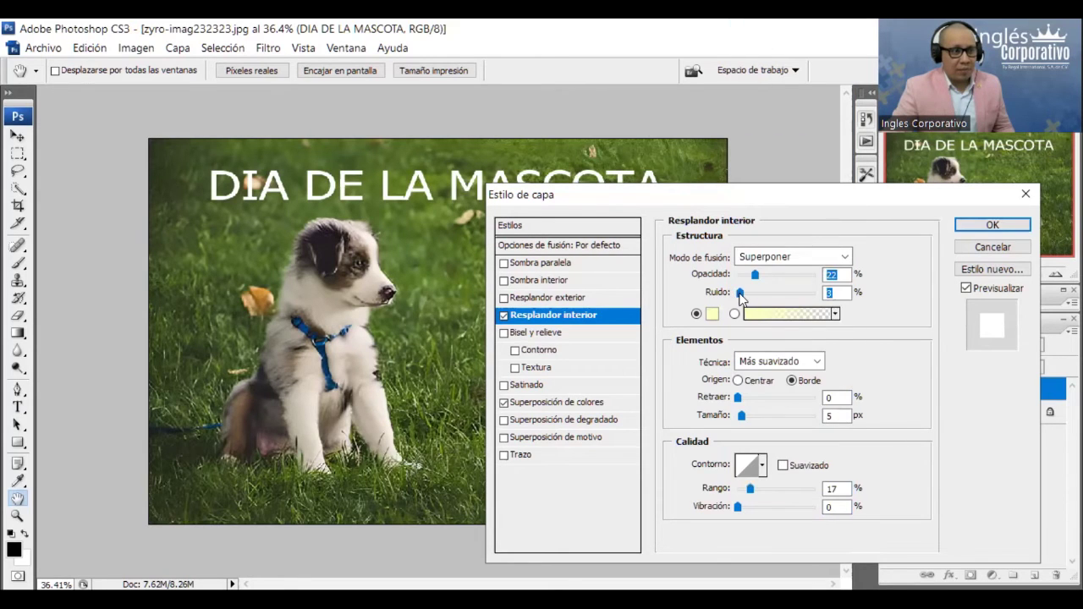
{"action": "left_click_drag", "start_coordinate": [742, 417], "coordinate": [739, 418]}
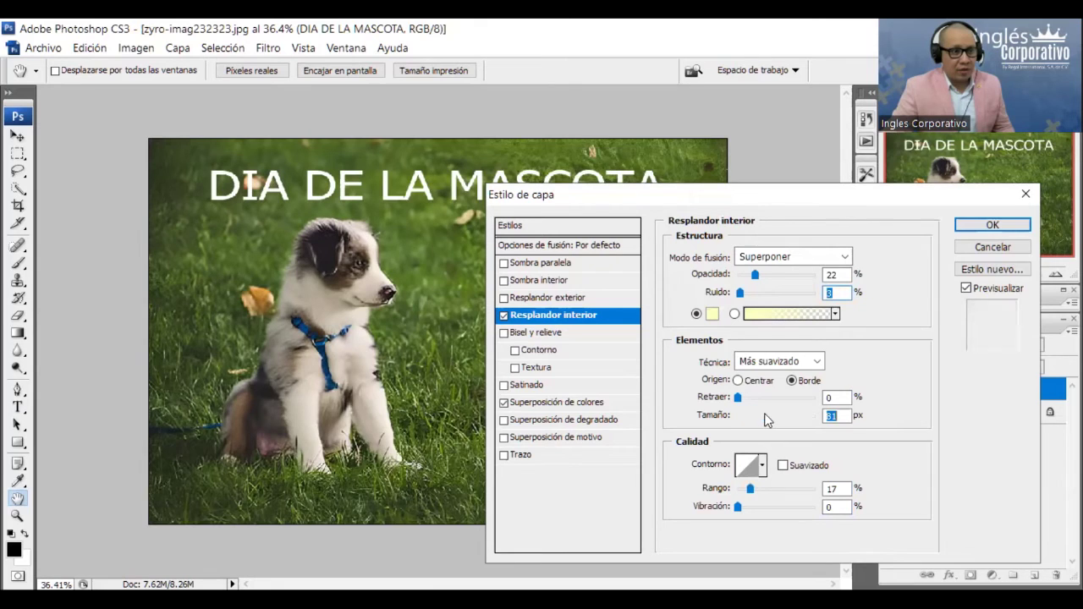
{"action": "left_click", "coordinate": [766, 415]}
Make the inner glow blue in Normal mode, then swap it for Outer Glow
{"action": "left_click", "coordinate": [711, 314]}
{"action": "left_click", "coordinate": [563, 240]}
{"action": "left_click_drag", "start_coordinate": [527, 181], "coordinate": [450, 180]}
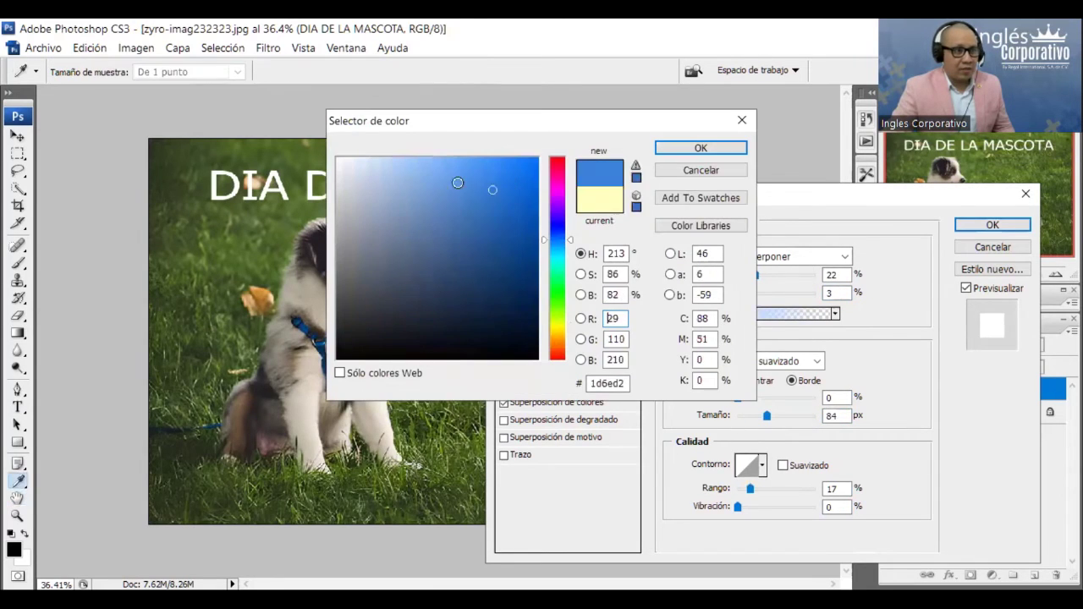
{"action": "key", "text": "Return"}
{"action": "left_click_drag", "start_coordinate": [760, 280], "coordinate": [774, 282]}
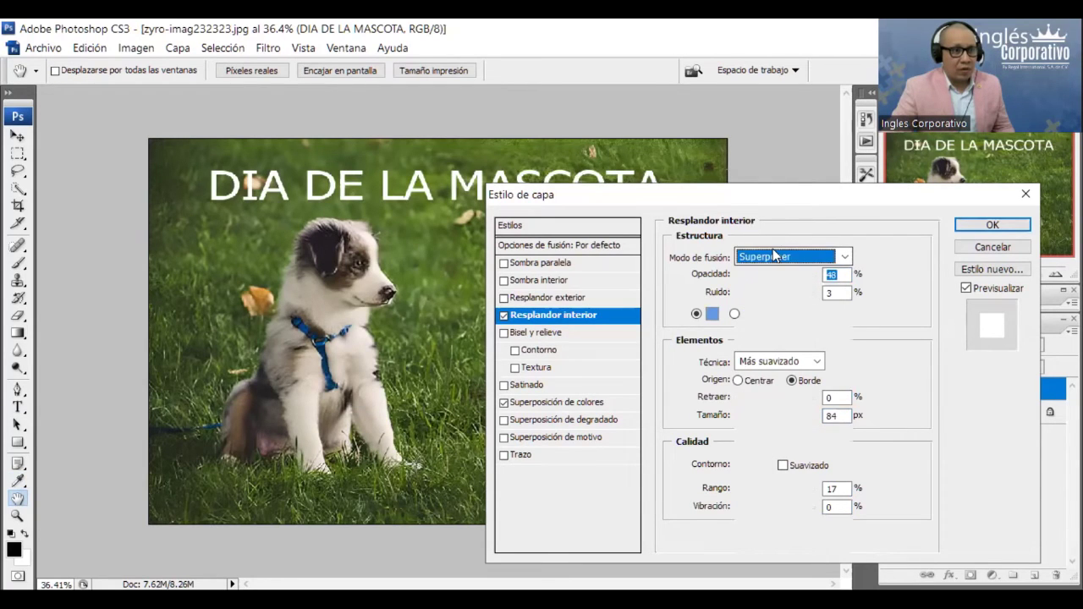
{"action": "left_click", "coordinate": [772, 255]}
{"action": "left_click", "coordinate": [765, 29]}
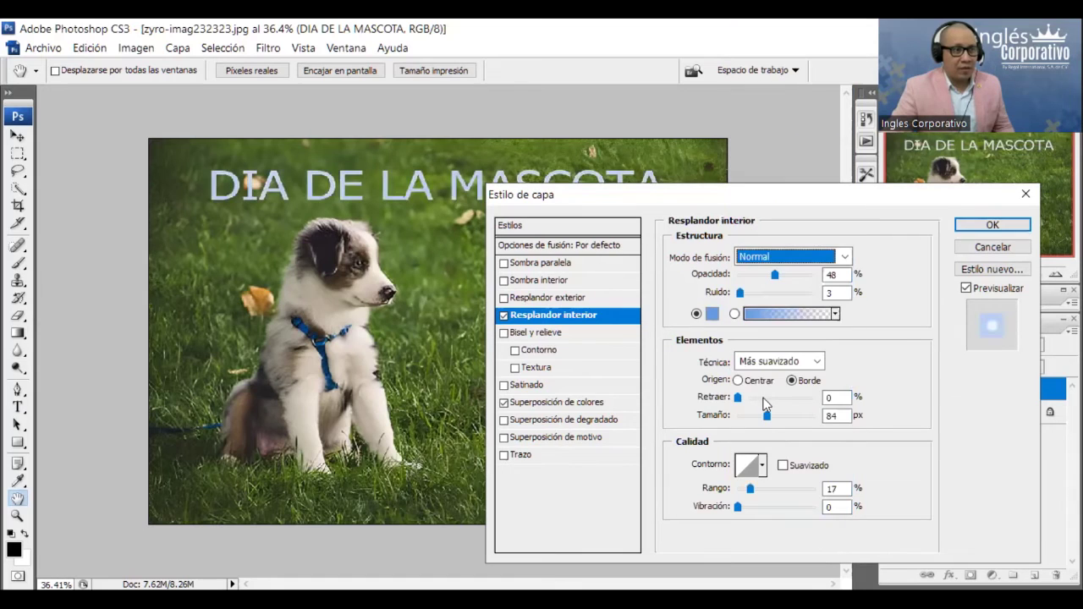
{"action": "left_click", "coordinate": [504, 298]}
{"action": "left_click", "coordinate": [505, 314]}
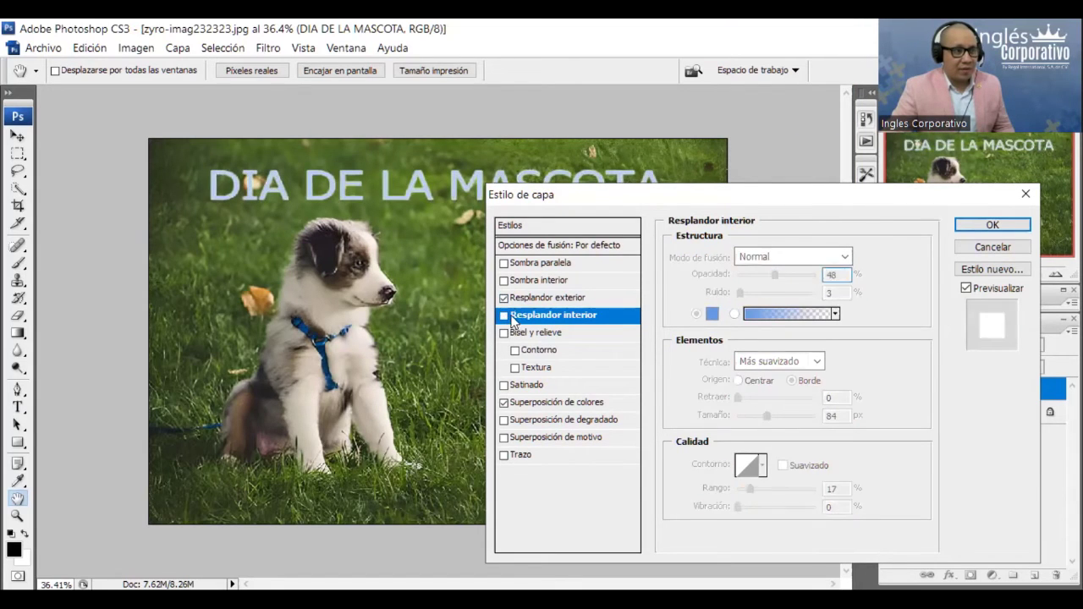
{"action": "left_click", "coordinate": [526, 299]}
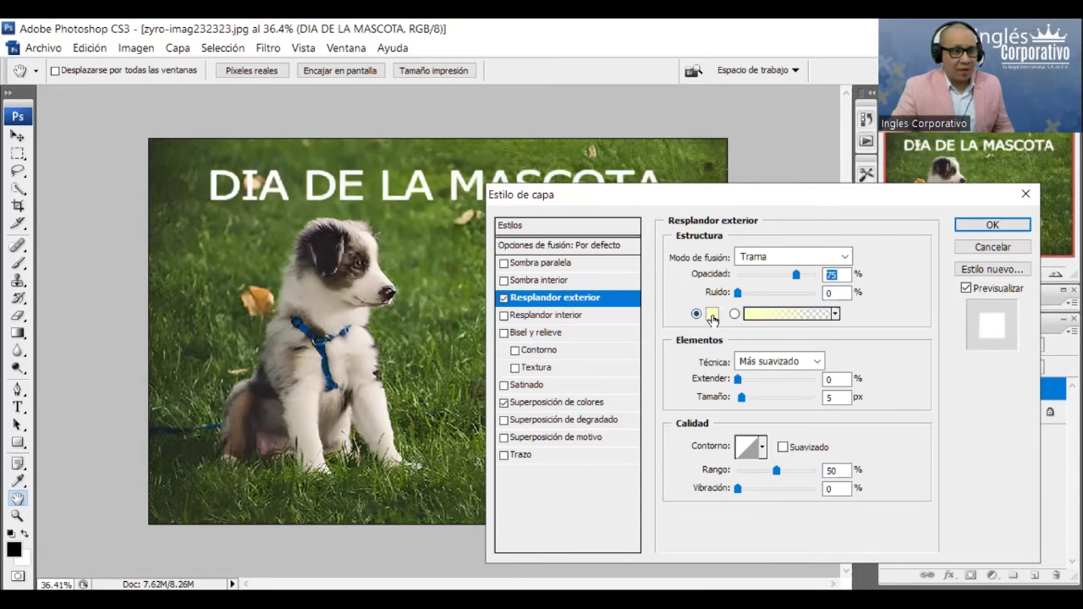
Set the outer glow colour to light blue, keeping Normal blend mode
{"action": "left_click", "coordinate": [712, 314]}
{"action": "left_click", "coordinate": [559, 239]}
{"action": "left_click", "coordinate": [432, 159]}
{"action": "left_click", "coordinate": [700, 148]}
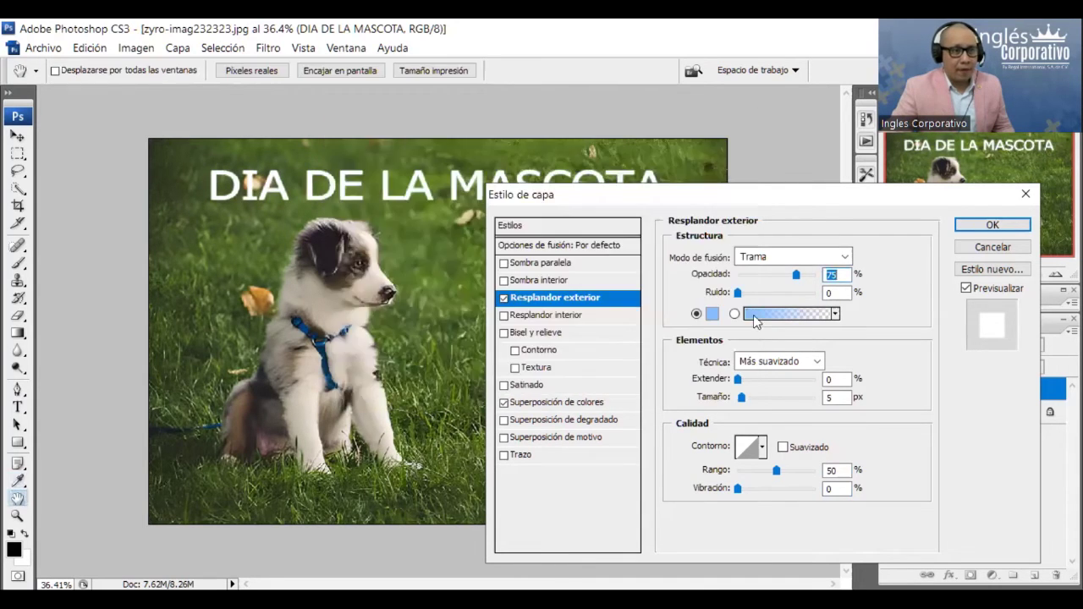
{"action": "left_click", "coordinate": [756, 258]}
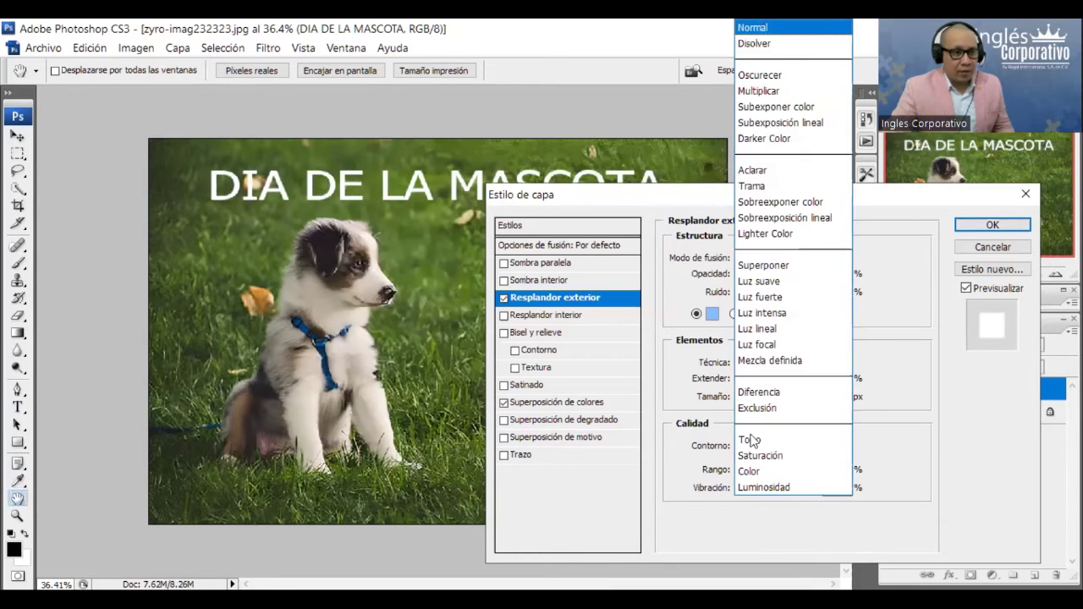
{"action": "key", "text": "Escape"}
Set outer glow size, 42% opacity and range 91, then apply the layer style
{"action": "mouse_move", "coordinate": [737, 397]}
{"action": "left_mouse_down"}
{"action": "mouse_move", "coordinate": [805, 402]}
{"action": "mouse_move", "coordinate": [767, 398]}
{"action": "mouse_move", "coordinate": [770, 379]}
{"action": "mouse_move", "coordinate": [749, 379]}
{"action": "left_mouse_up"}
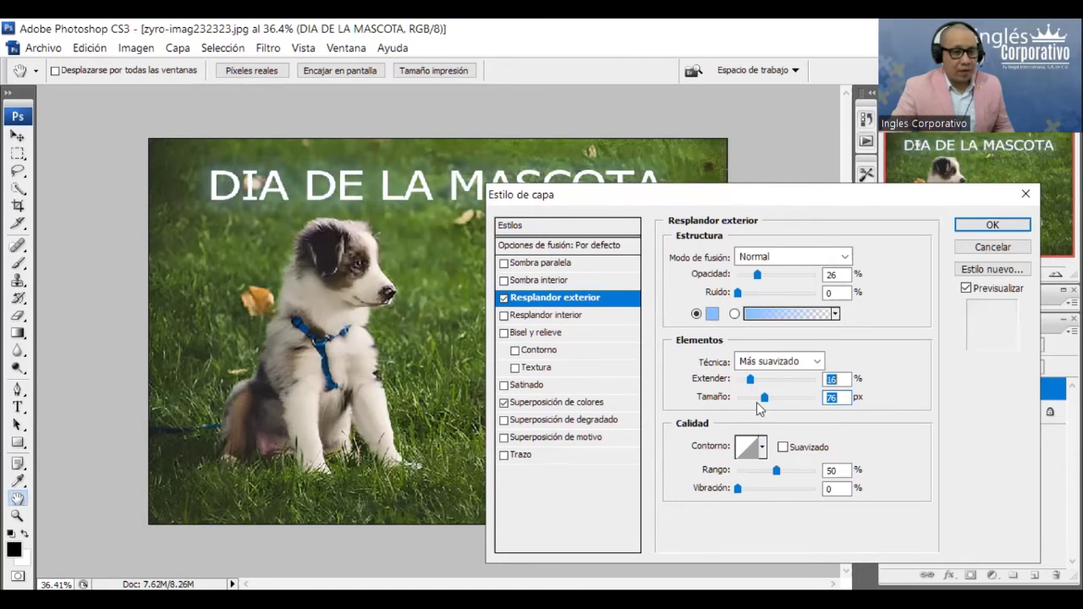
{"action": "mouse_move", "coordinate": [757, 274]}
{"action": "left_mouse_down"}
{"action": "mouse_move", "coordinate": [804, 275]}
{"action": "mouse_move", "coordinate": [763, 294]}
{"action": "mouse_move", "coordinate": [784, 293]}
{"action": "left_mouse_up"}
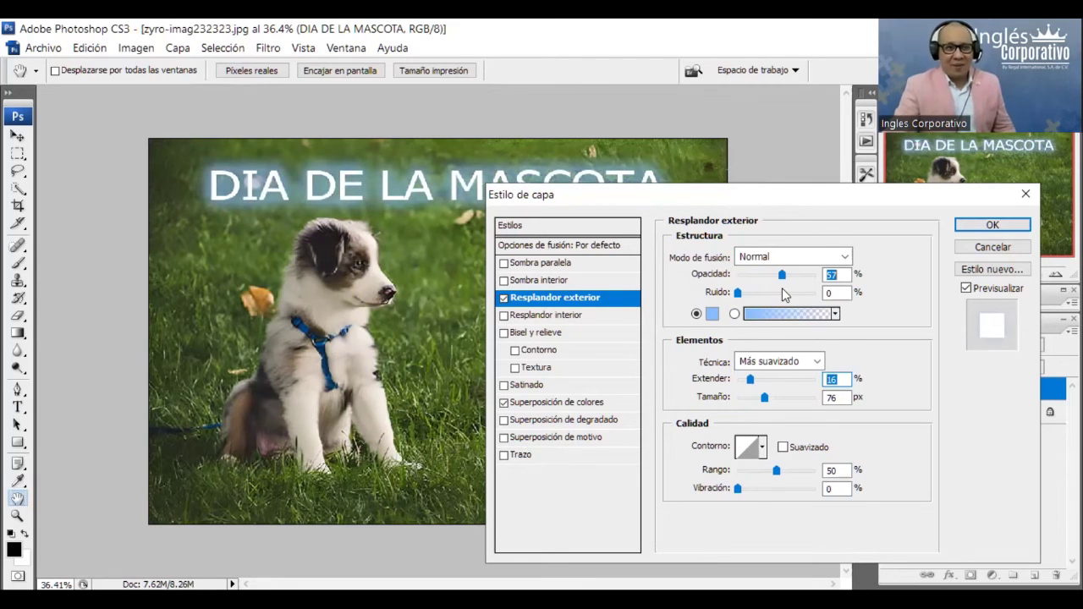
{"action": "left_click_drag", "start_coordinate": [785, 294], "coordinate": [774, 293]}
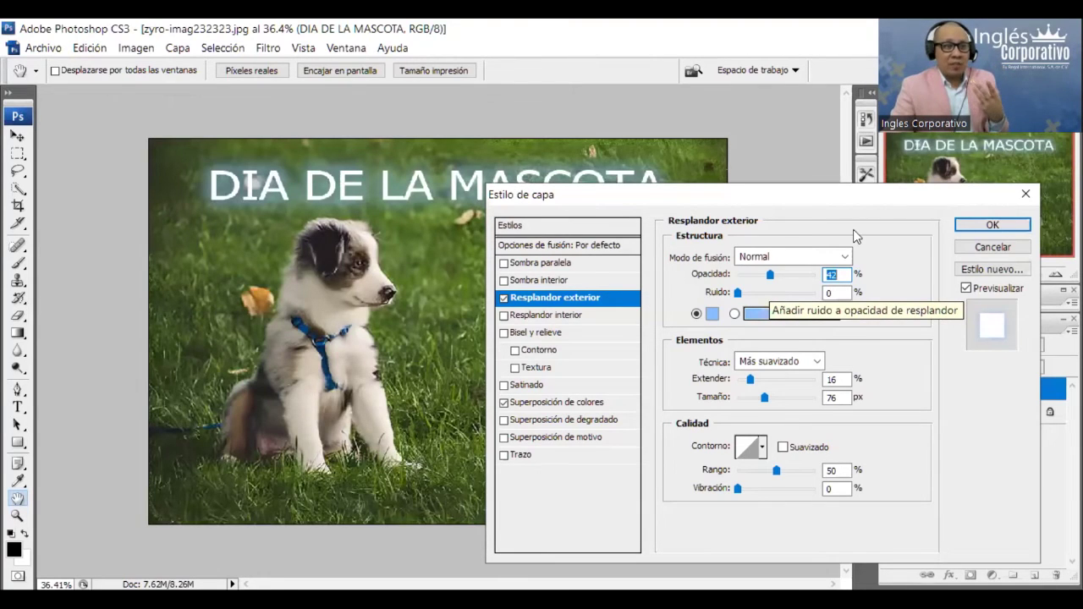
{"action": "left_click_drag", "start_coordinate": [776, 471], "coordinate": [808, 470]}
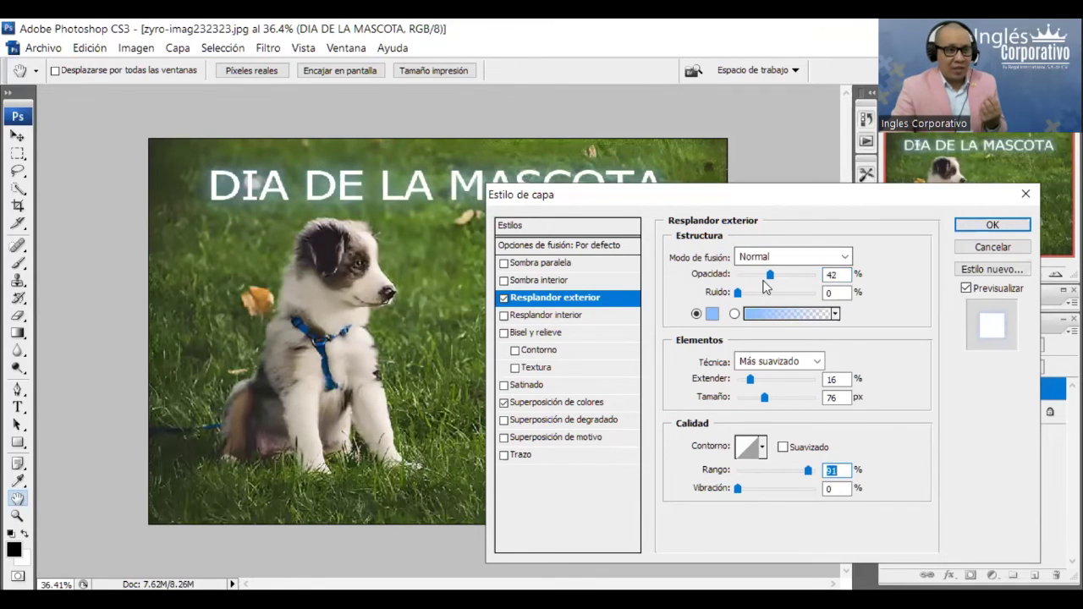
{"action": "left_click", "coordinate": [504, 298]}
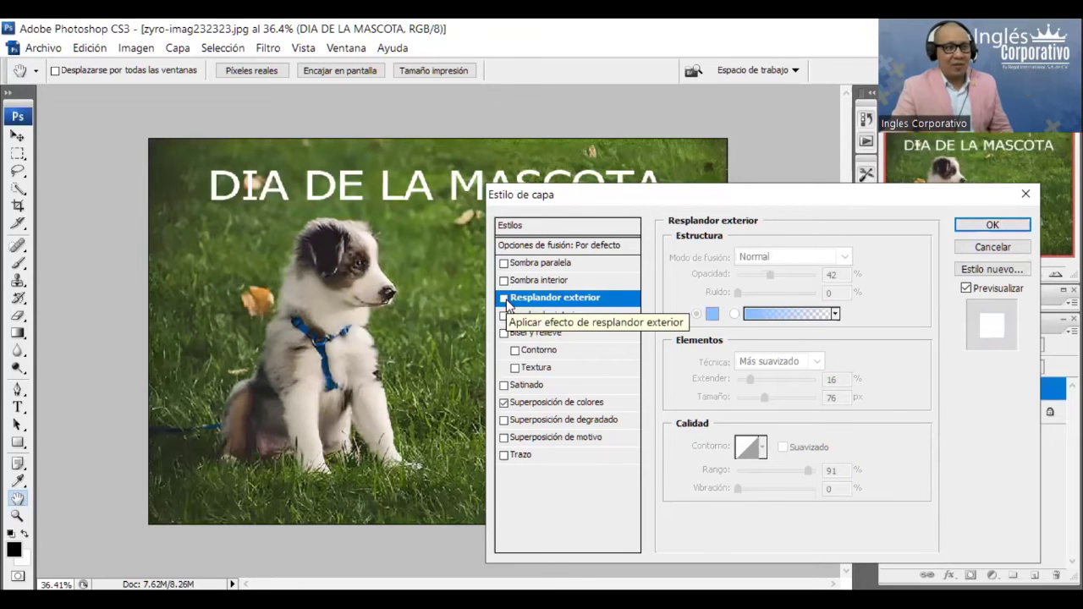
{"action": "left_click_drag", "start_coordinate": [577, 193], "coordinate": [591, 279]}
{"action": "left_click", "coordinate": [518, 383]}
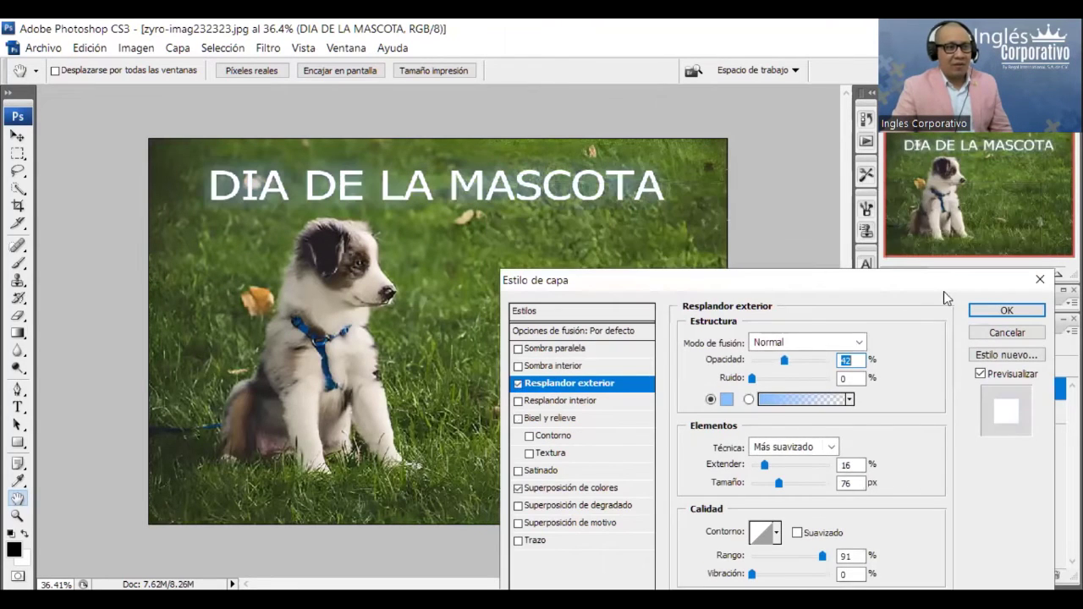
{"action": "left_click", "coordinate": [997, 312]}
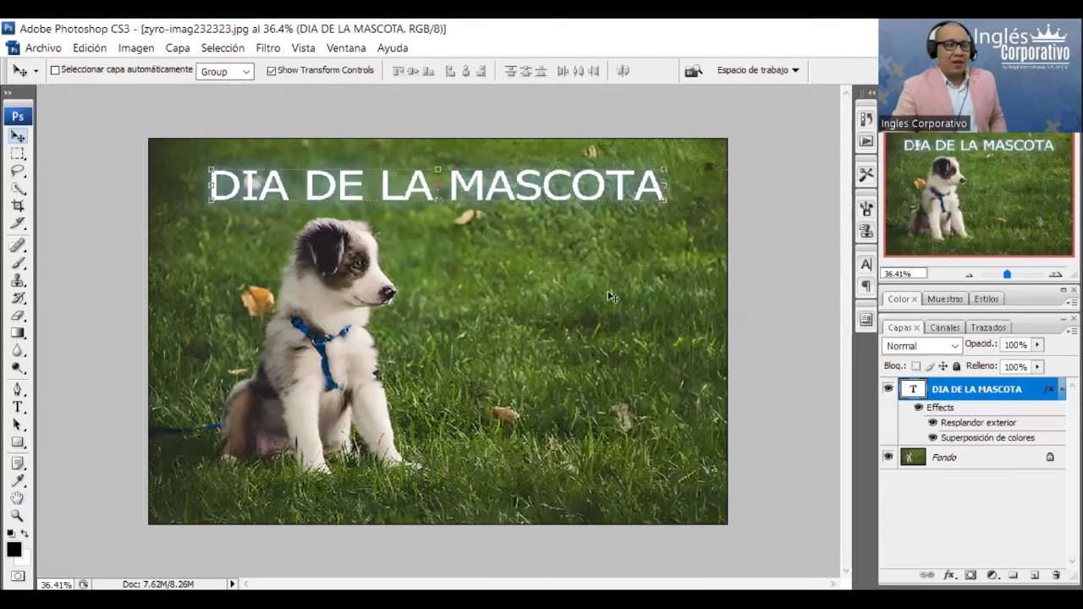
Convert the locked Fondo background into the editable layer Capa 0
{"action": "double_click", "coordinate": [1041, 457]}
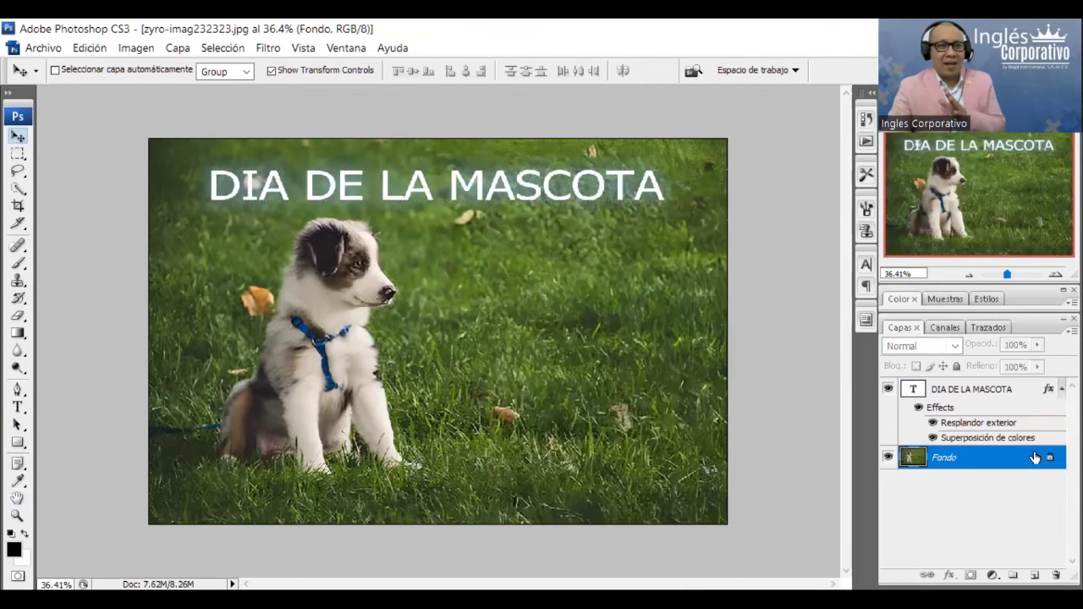
{"action": "left_click", "coordinate": [683, 206]}
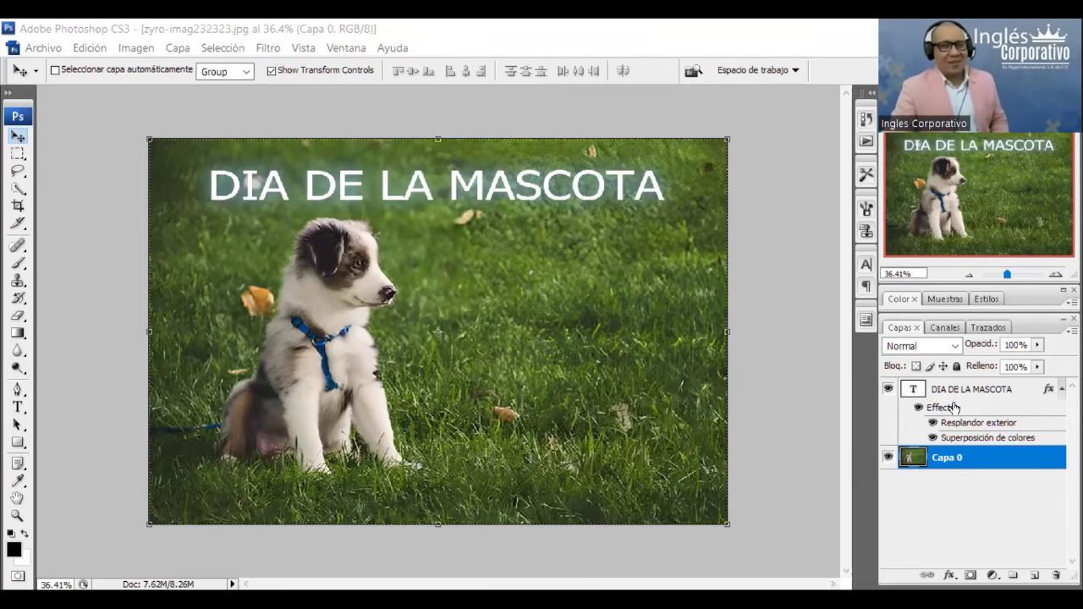
Collapse the title's effects list and nudge DIA DE LA MASCOTA up and left
{"action": "left_click", "coordinate": [1049, 393]}
{"action": "left_click", "coordinate": [1060, 391]}
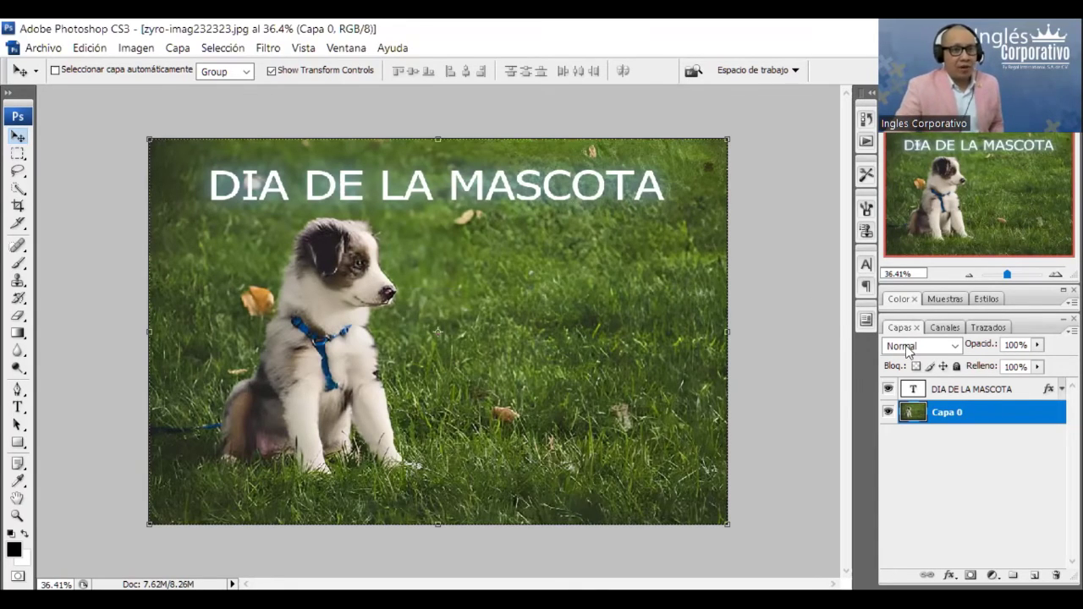
{"action": "left_click", "coordinate": [934, 401]}
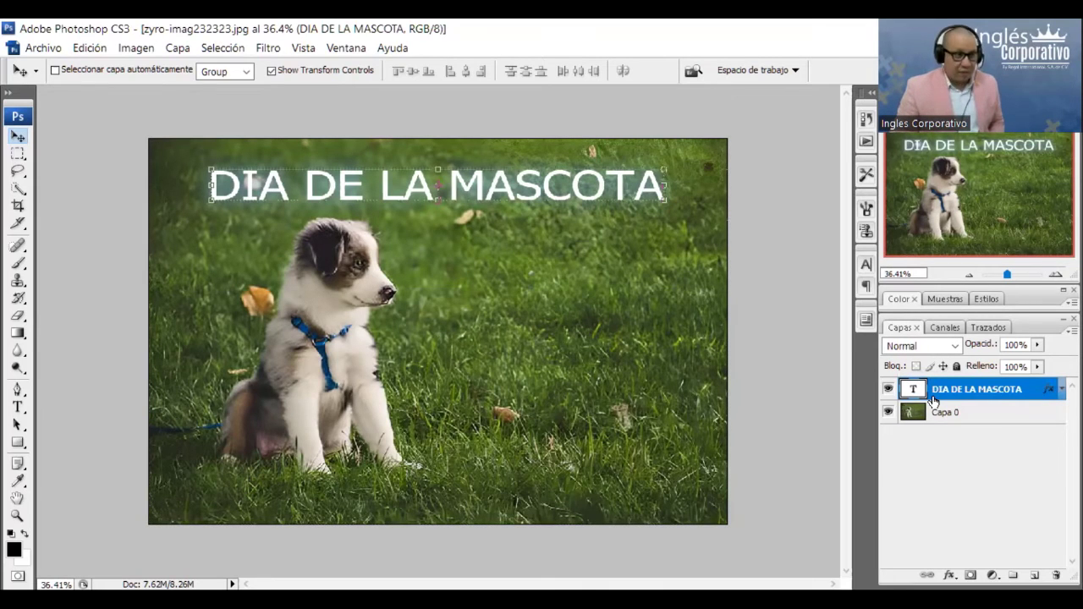
{"action": "mouse_move", "coordinate": [484, 199]}
{"action": "left_mouse_down"}
{"action": "mouse_move", "coordinate": [604, 327]}
{"action": "mouse_move", "coordinate": [457, 179]}
{"action": "left_mouse_up"}
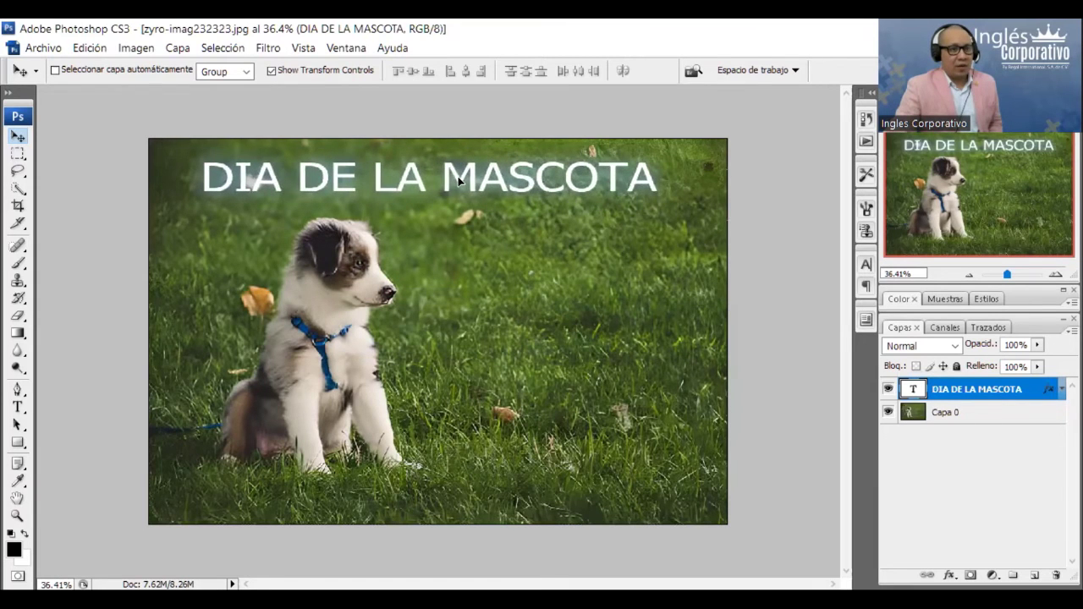
Duplicate the title layer, rewrite it as SED FELIZ, and place it right of the puppy
{"action": "right_click", "coordinate": [1006, 391]}
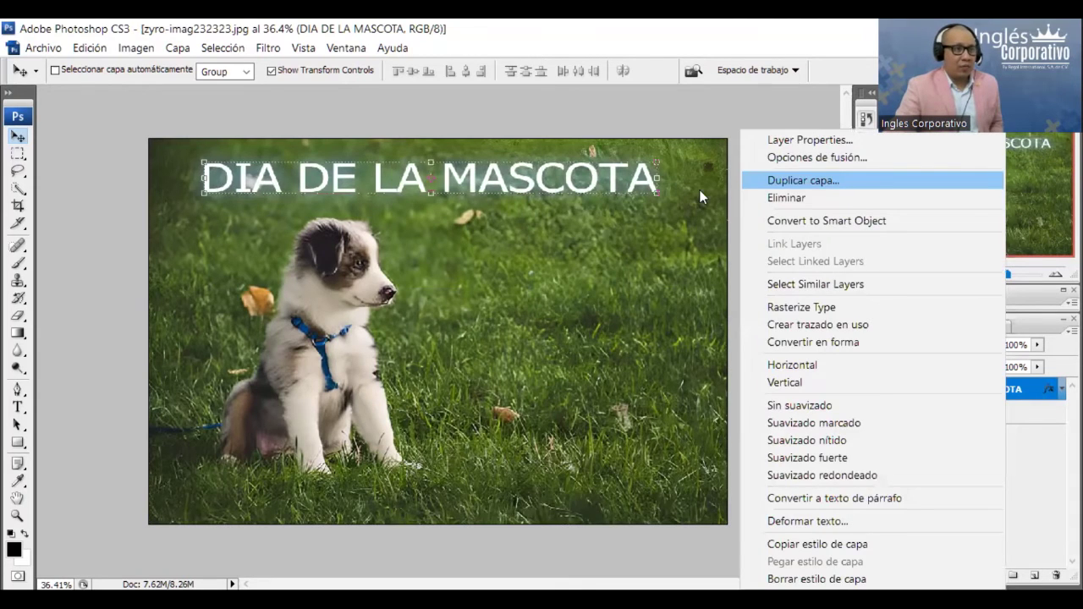
{"action": "double_click", "coordinate": [913, 389]}
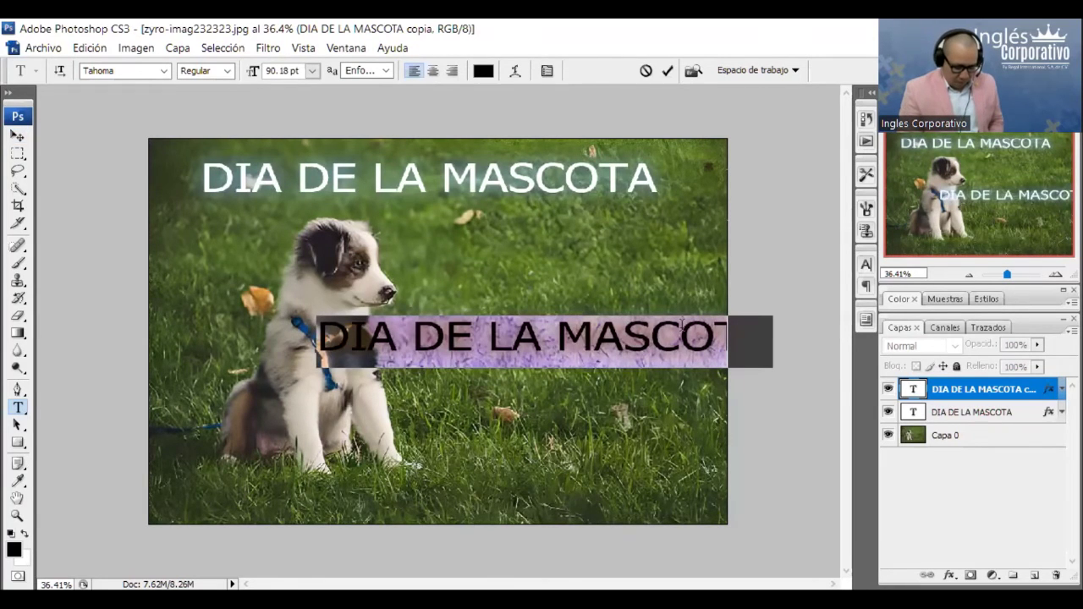
{"action": "type", "text": "SED"}
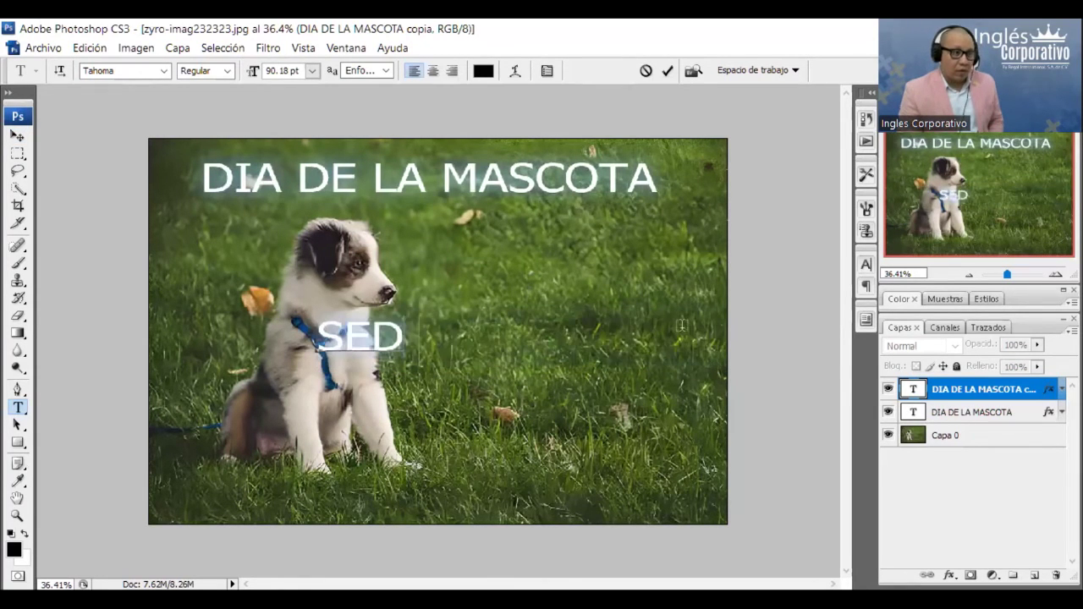
{"action": "type", "text": " FELIZ"}
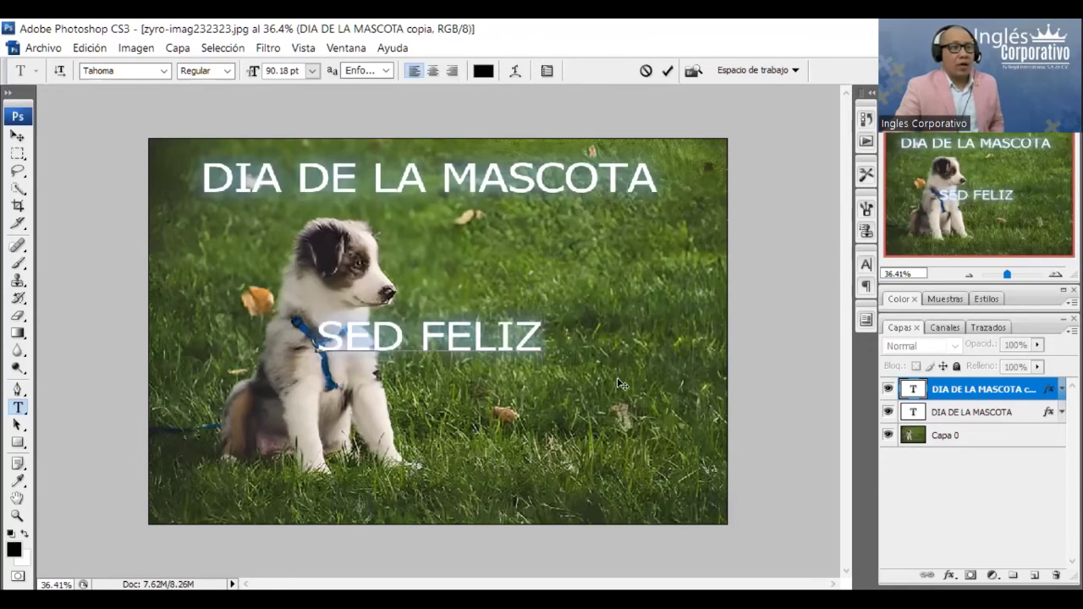
{"action": "key", "text": "ctrl+Return"}
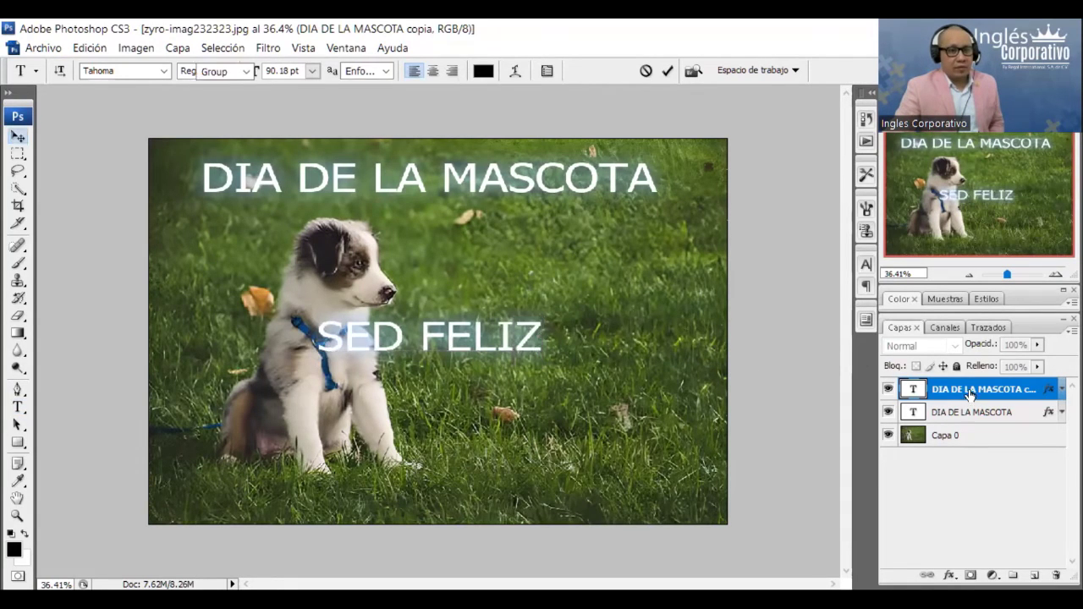
{"action": "key", "text": "v"}
{"action": "left_click_drag", "start_coordinate": [410, 359], "coordinate": [617, 294]}
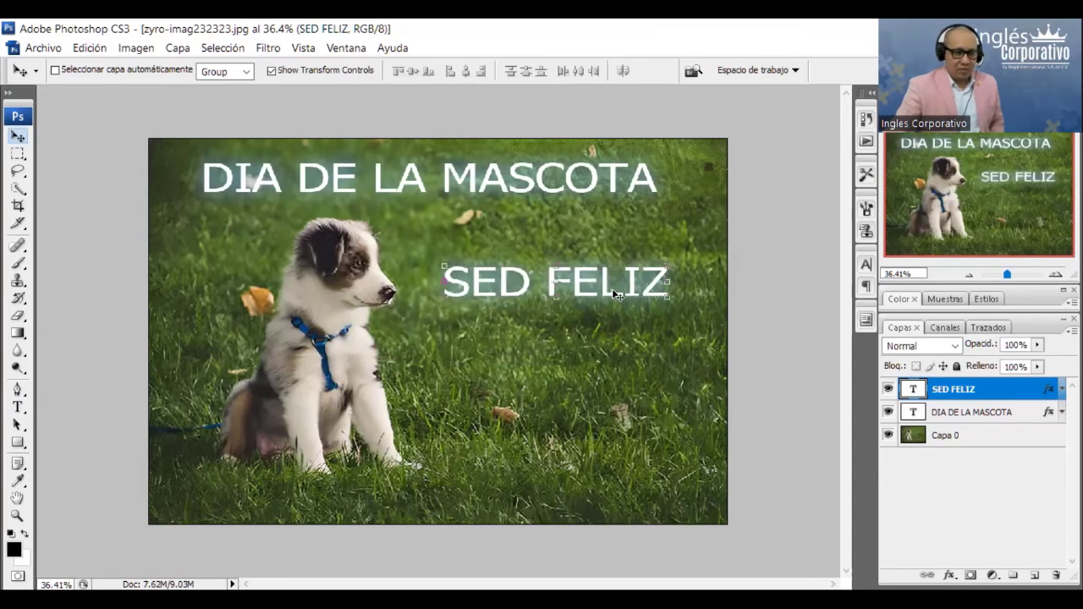
{"action": "mouse_move", "coordinate": [617, 294]}
{"action": "left_mouse_down"}
{"action": "mouse_move", "coordinate": [629, 286]}
{"action": "mouse_move", "coordinate": [615, 286]}
{"action": "left_mouse_up"}
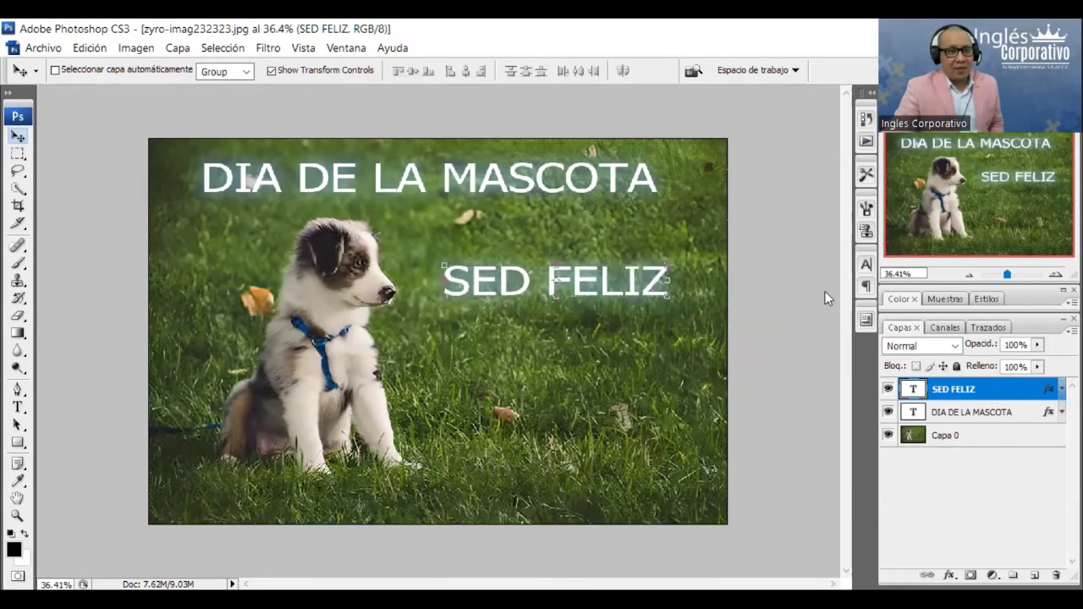
Duplicate the SED FELIZ layer and drag the copy just below the original line
{"action": "right_click", "coordinate": [998, 400]}
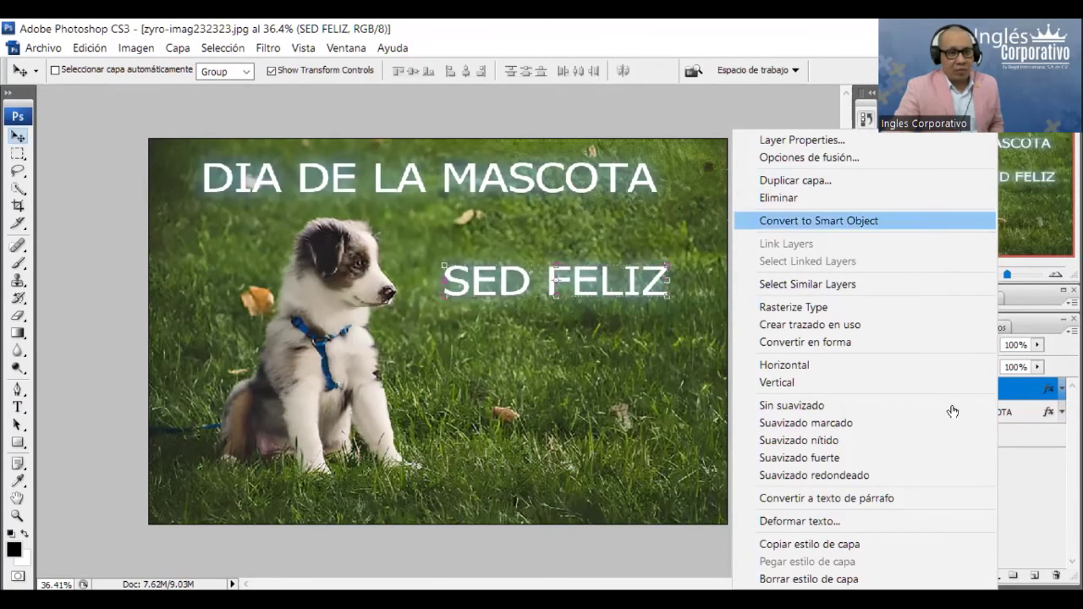
{"action": "key", "text": "Escape"}
{"action": "right_click", "coordinate": [930, 391]}
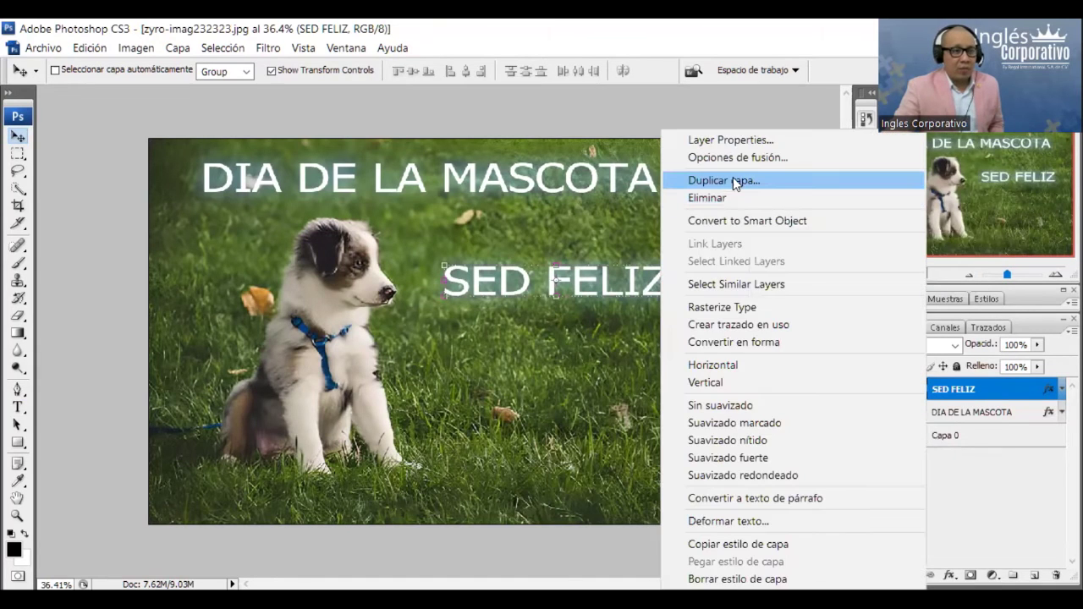
{"action": "left_click_drag", "start_coordinate": [614, 278], "coordinate": [612, 367]}
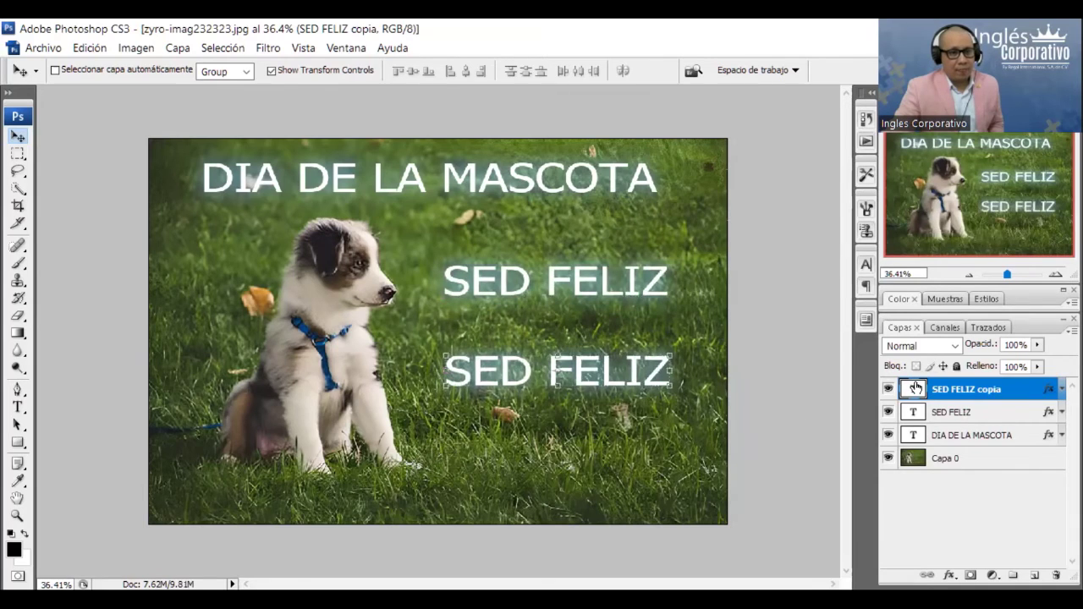
{"action": "double_click", "coordinate": [913, 388]}
Type 'CON TU FAM' into the duplicated text layer and shift it left
{"action": "type", "text": "EN"}
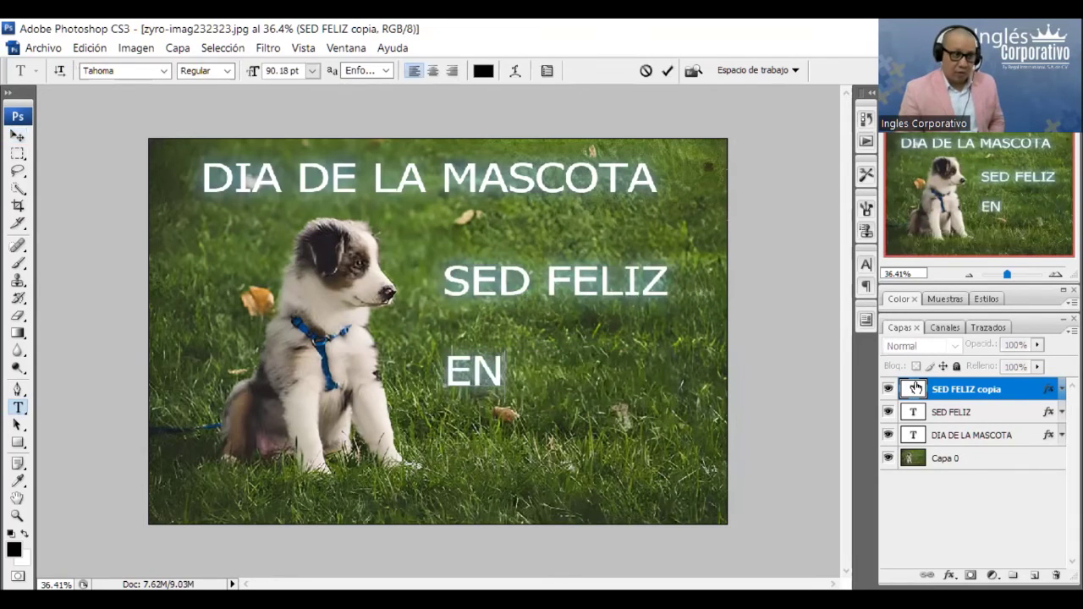
{"action": "key", "text": "BackSpace"}
{"action": "key", "text": "BackSpace"}
{"action": "type", "text": "CO"}
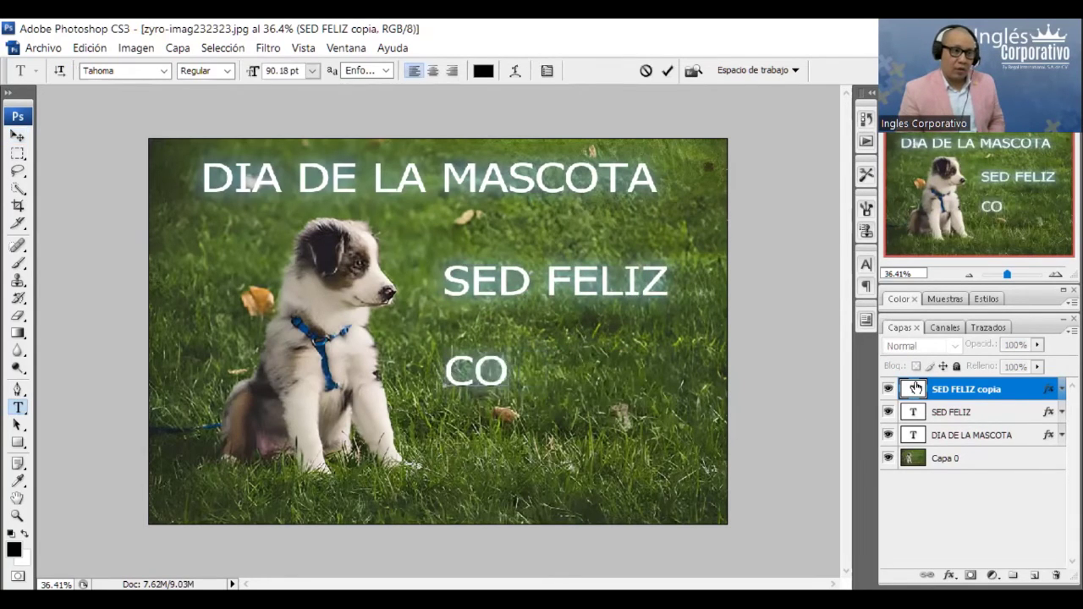
{"action": "type", "text": "N TU FAM"}
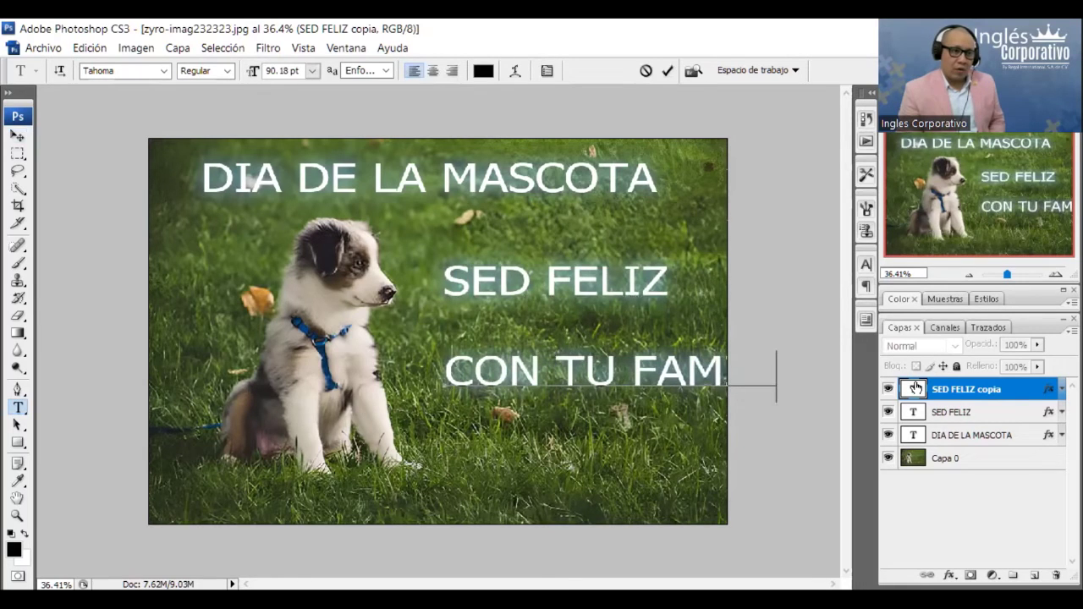
{"action": "left_click", "coordinate": [18, 136]}
{"action": "left_click_drag", "start_coordinate": [671, 374], "coordinate": [618, 374]}
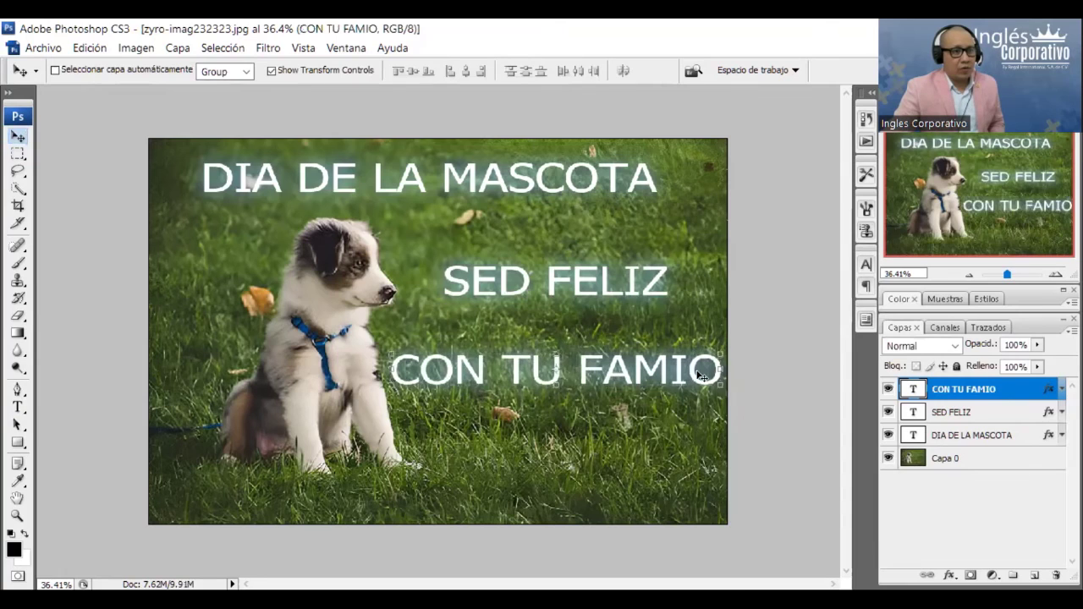
Correct the line's final letters so it reads CON TU FAMILIA
{"action": "double_click", "coordinate": [912, 389]}
{"action": "left_click", "coordinate": [691, 379]}
{"action": "left_click_drag", "start_coordinate": [687, 379], "coordinate": [724, 377]}
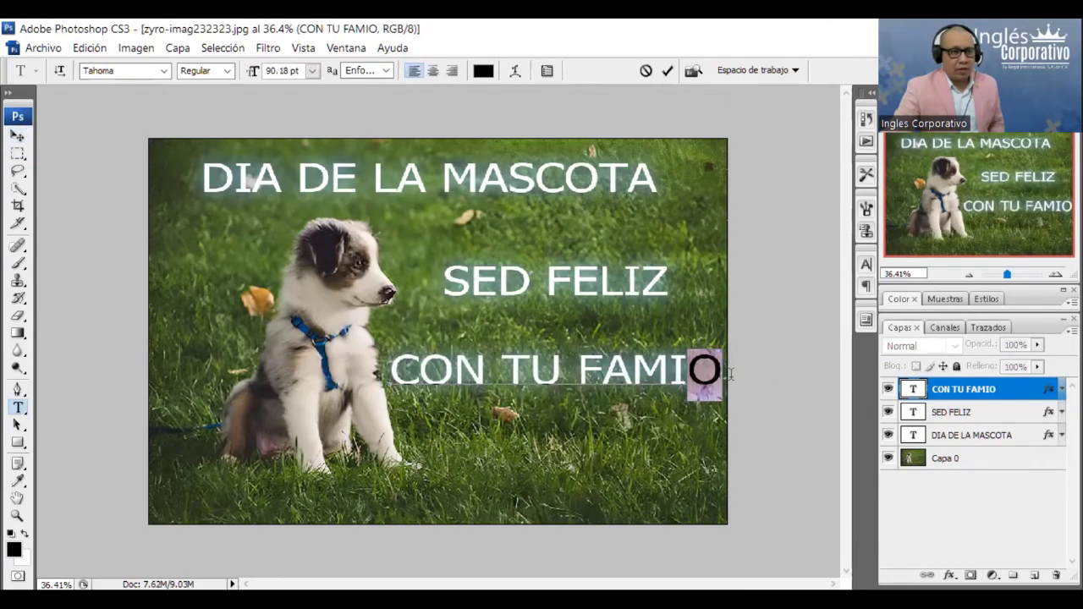
{"action": "type", "text": "LI"}
{"action": "key", "text": "ctrl+Return"}
{"action": "key", "text": "v"}
Position CON TU FAMILIA lower beneath SED FELIZ, reaching the right edge
{"action": "left_click_drag", "start_coordinate": [521, 373], "coordinate": [480, 372]}
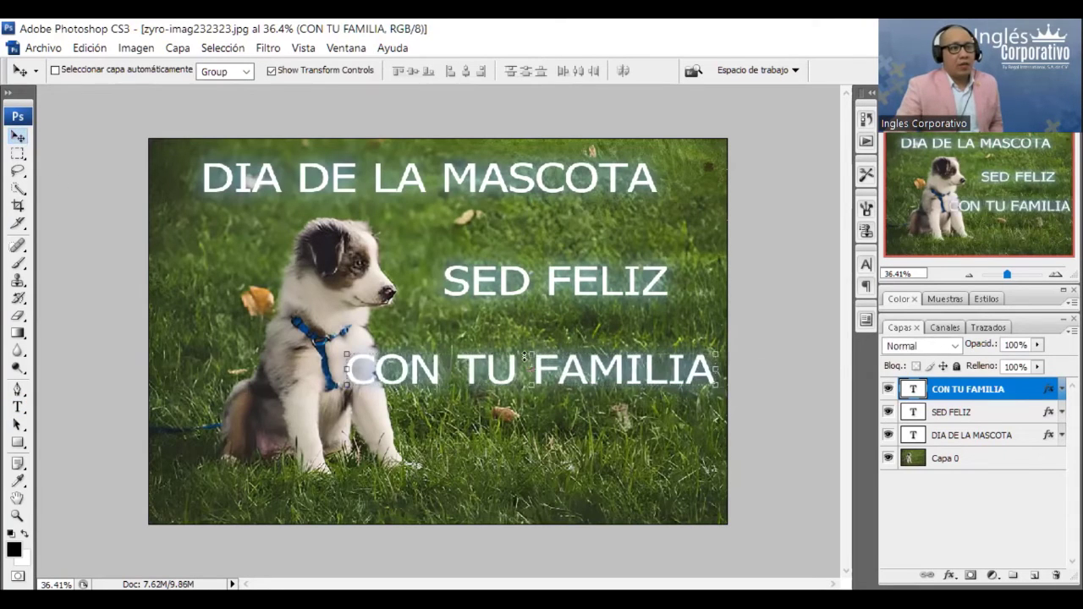
{"action": "left_click_drag", "start_coordinate": [636, 377], "coordinate": [630, 395]}
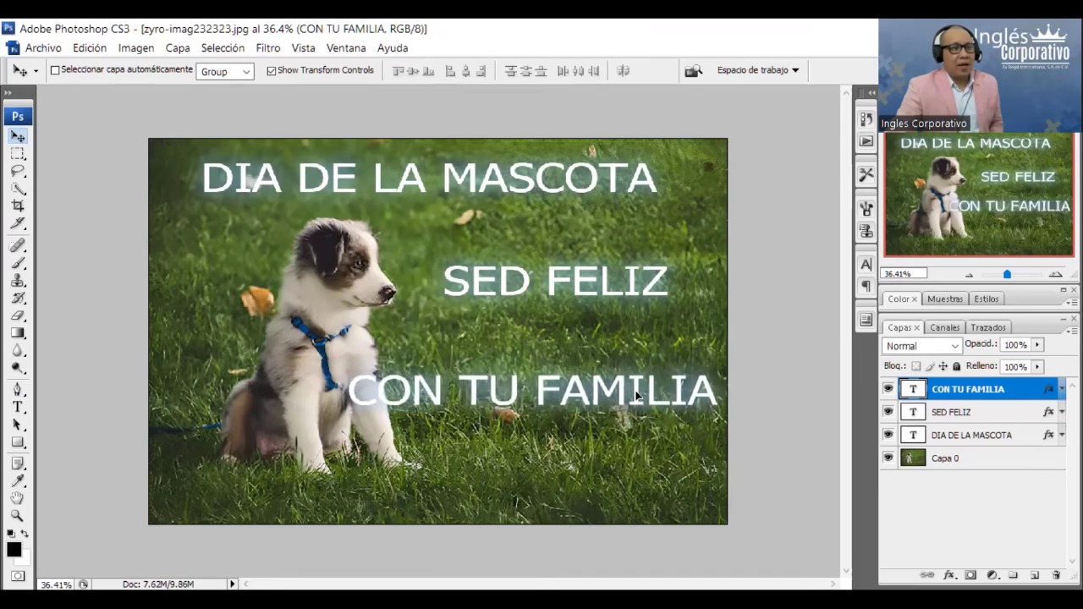
{"action": "left_click_drag", "start_coordinate": [599, 274], "coordinate": [616, 293]}
{"action": "left_click_drag", "start_coordinate": [582, 407], "coordinate": [595, 407]}
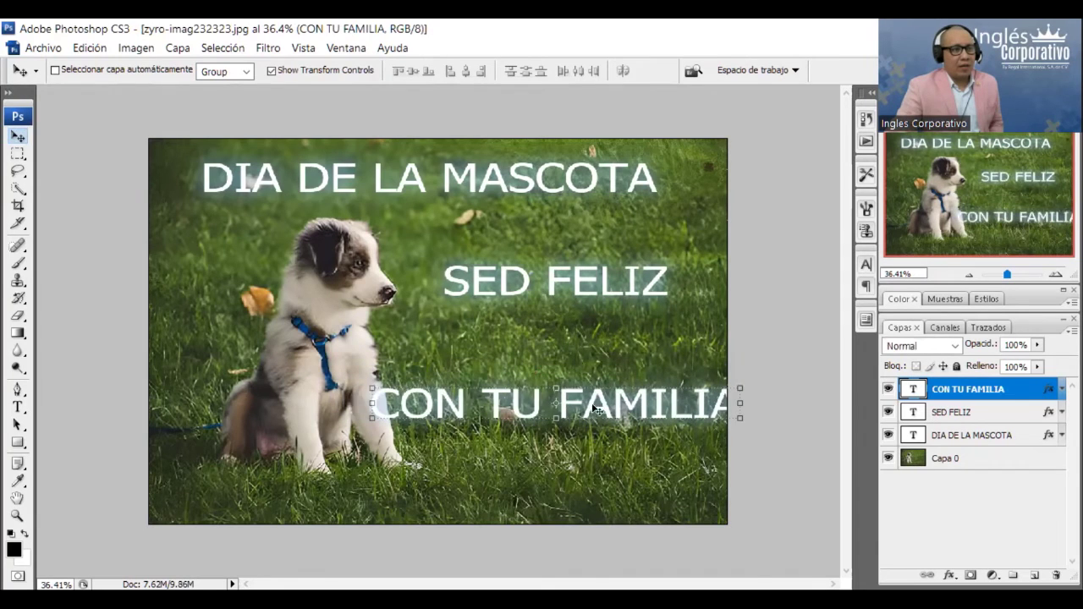
Duplicate CON TU FAMILIA, cut the copy down to CON, and place it above
{"action": "right_click", "coordinate": [955, 398]}
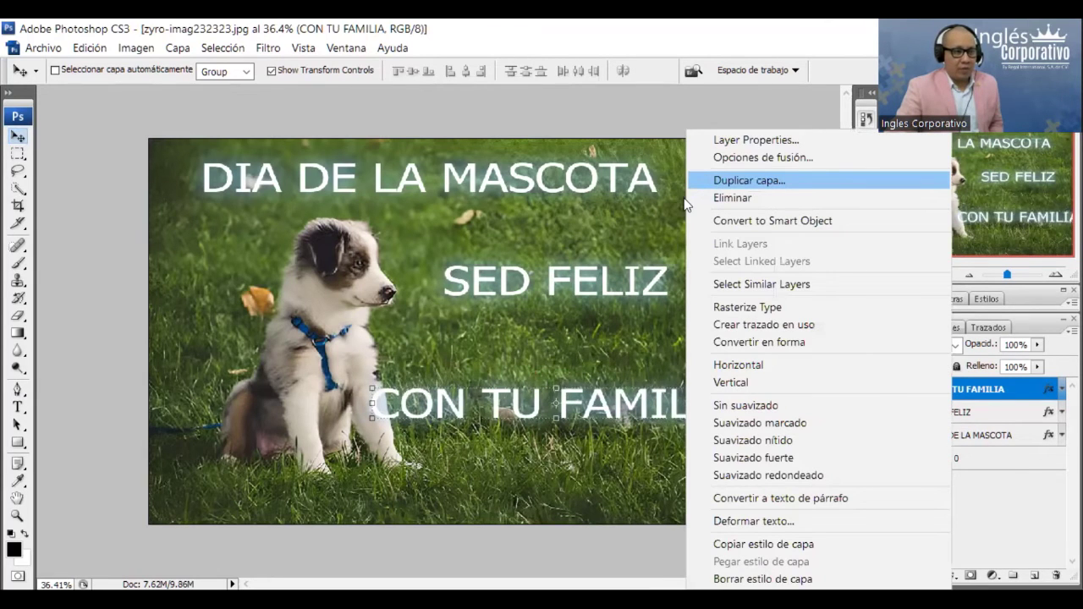
{"action": "left_click", "coordinate": [748, 180]}
{"action": "left_click_drag", "start_coordinate": [525, 403], "coordinate": [525, 341]}
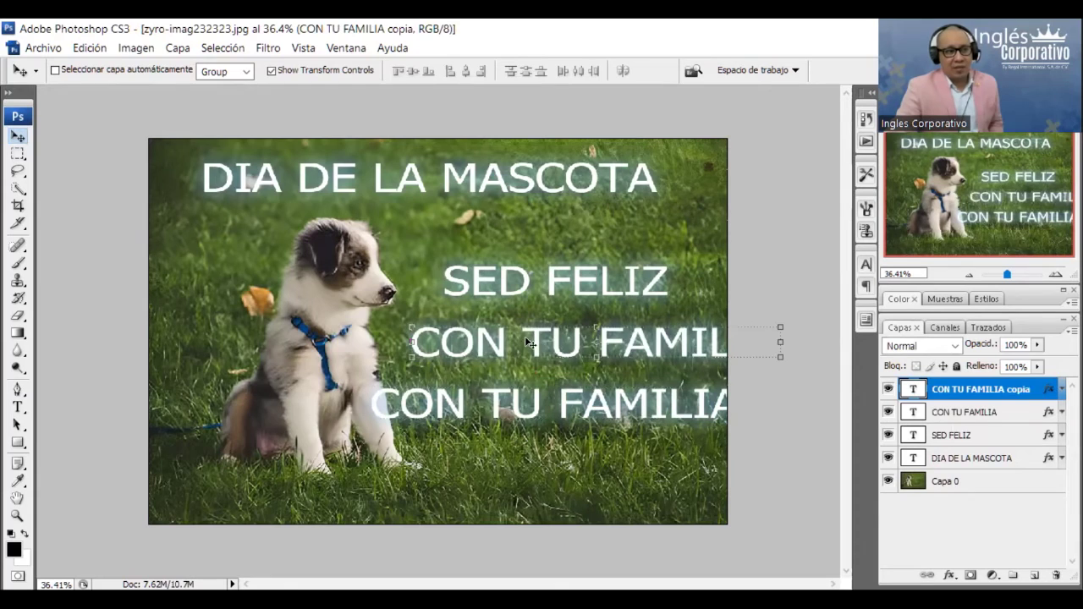
{"action": "double_click", "coordinate": [913, 390]}
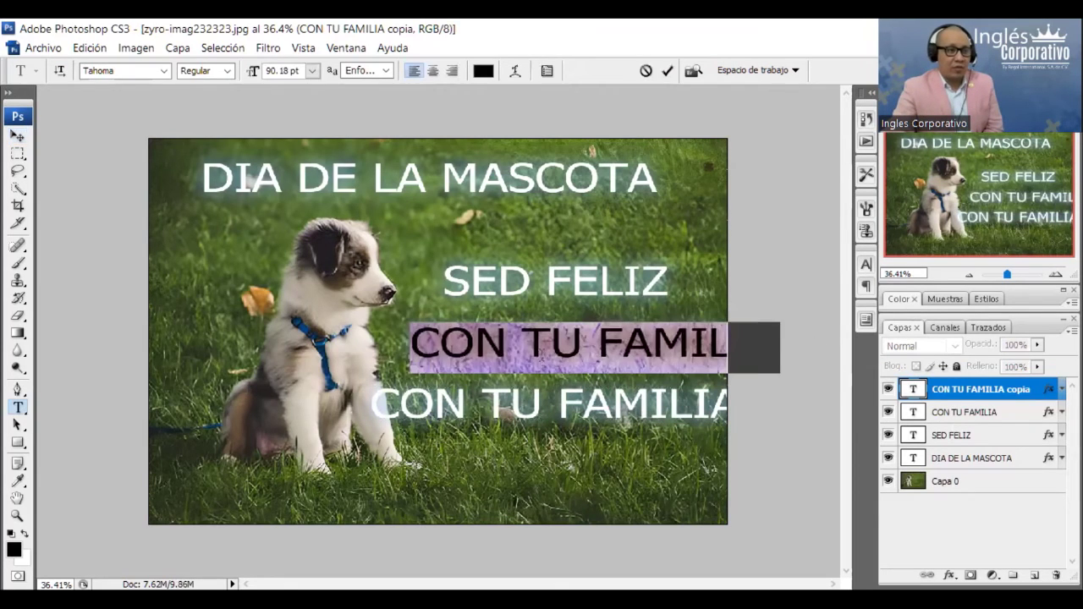
{"action": "left_click", "coordinate": [522, 342]}
{"action": "left_click_drag", "start_coordinate": [522, 343], "coordinate": [762, 347]}
{"action": "key", "text": "BackSpace"}
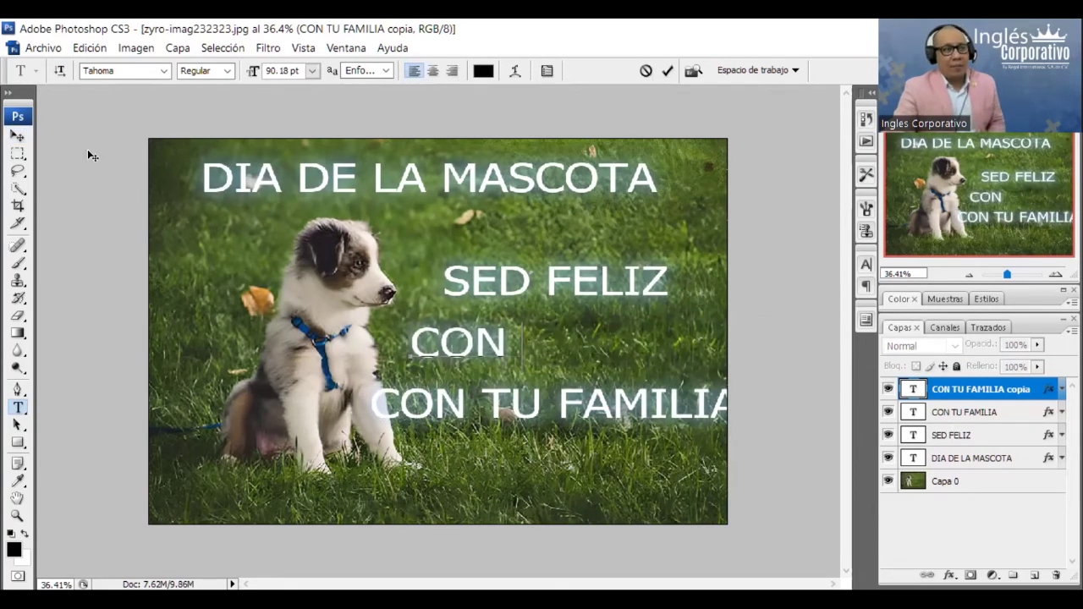
{"action": "left_click", "coordinate": [17, 136]}
{"action": "left_click_drag", "start_coordinate": [514, 342], "coordinate": [612, 336]}
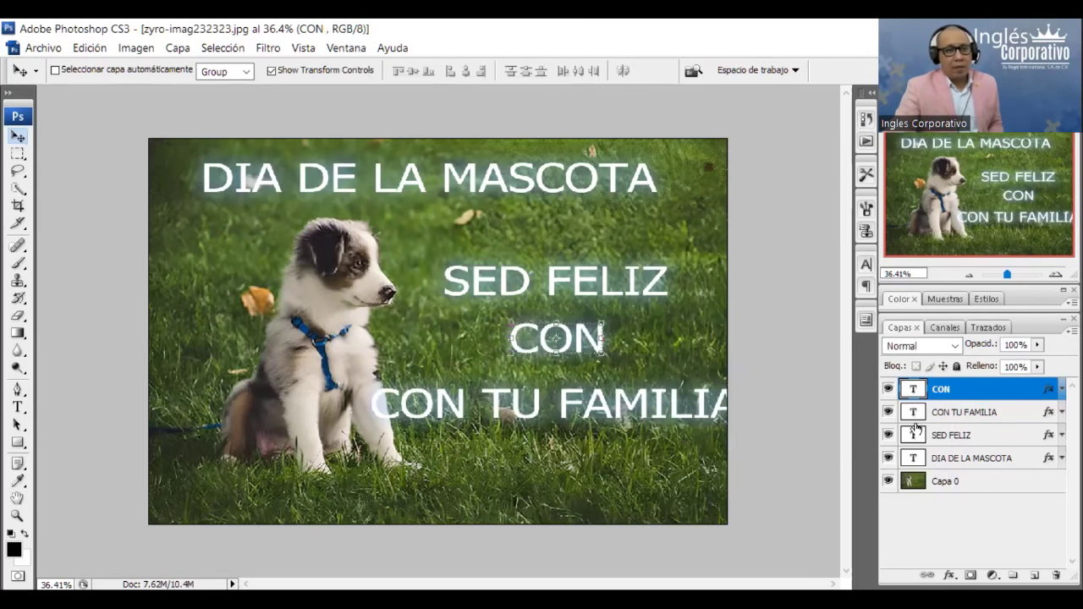
Edit the original to TU FAMILIA and centre it beneath the CON line
{"action": "double_click", "coordinate": [913, 412]}
{"action": "left_click", "coordinate": [479, 405]}
{"action": "left_click_drag", "start_coordinate": [479, 405], "coordinate": [398, 404]}
{"action": "key", "text": "BackSpace"}
{"action": "key", "text": "BackSpace"}
{"action": "left_click", "coordinate": [17, 135]}
{"action": "left_click_drag", "start_coordinate": [511, 406], "coordinate": [572, 423]}
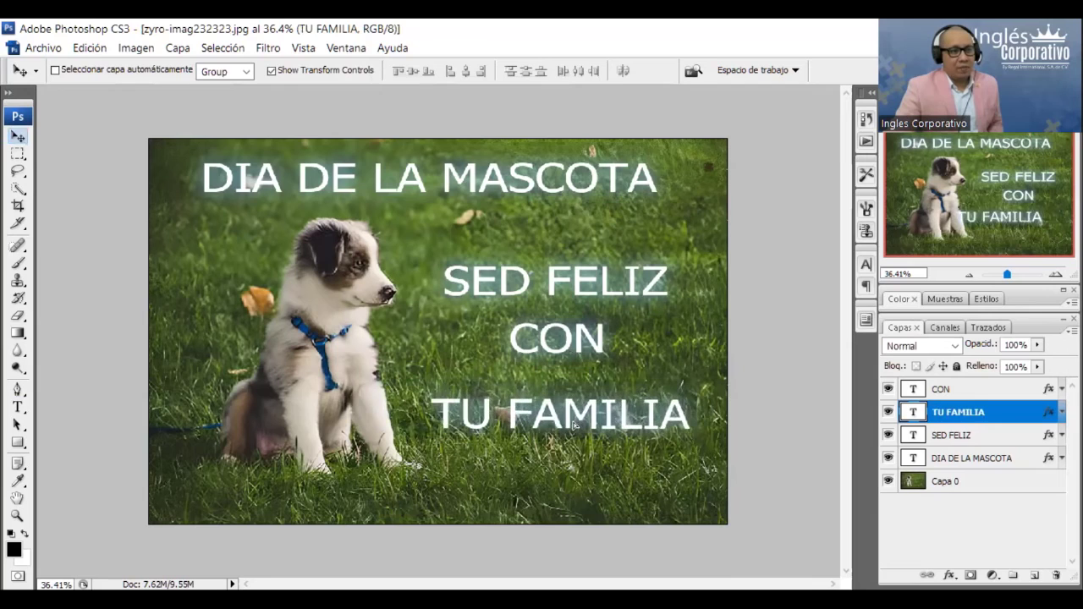
{"action": "left_click", "coordinate": [589, 342], "text": "ctrl"}
{"action": "left_click_drag", "start_coordinate": [589, 342], "coordinate": [583, 353]}
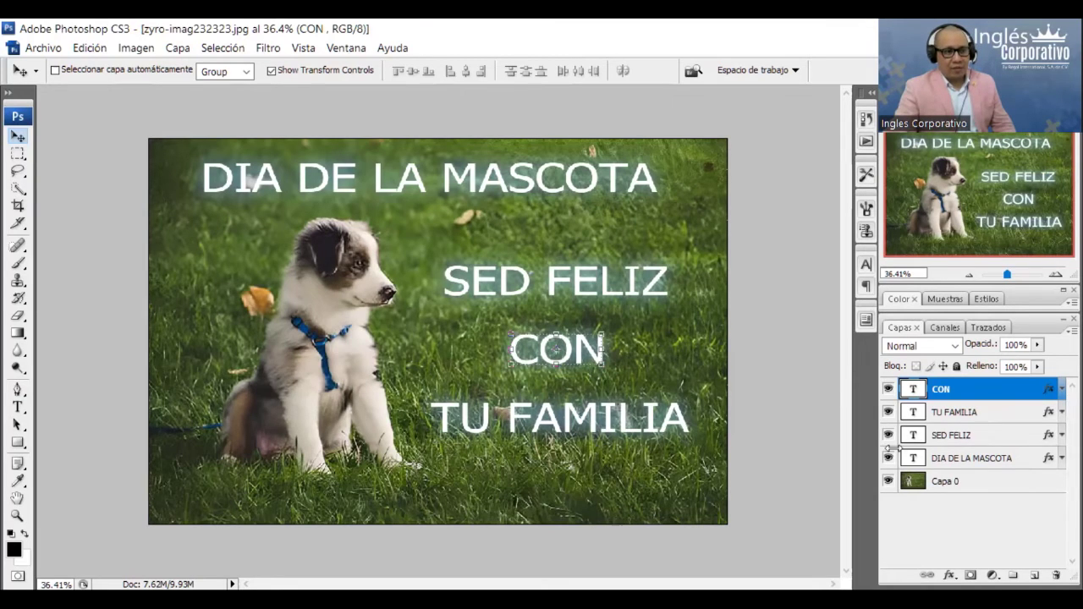
Select the TU FAMILIA, CON and SED FELIZ layers and try a transform, then discard it
{"action": "left_click", "coordinate": [935, 414]}
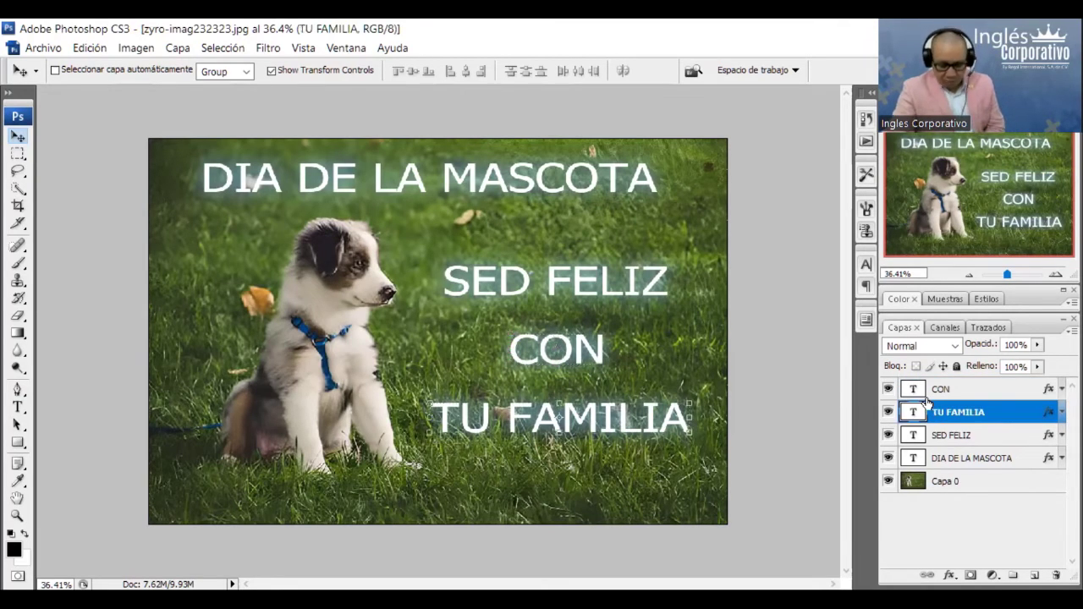
{"action": "left_click", "coordinate": [930, 394], "text": "shift"}
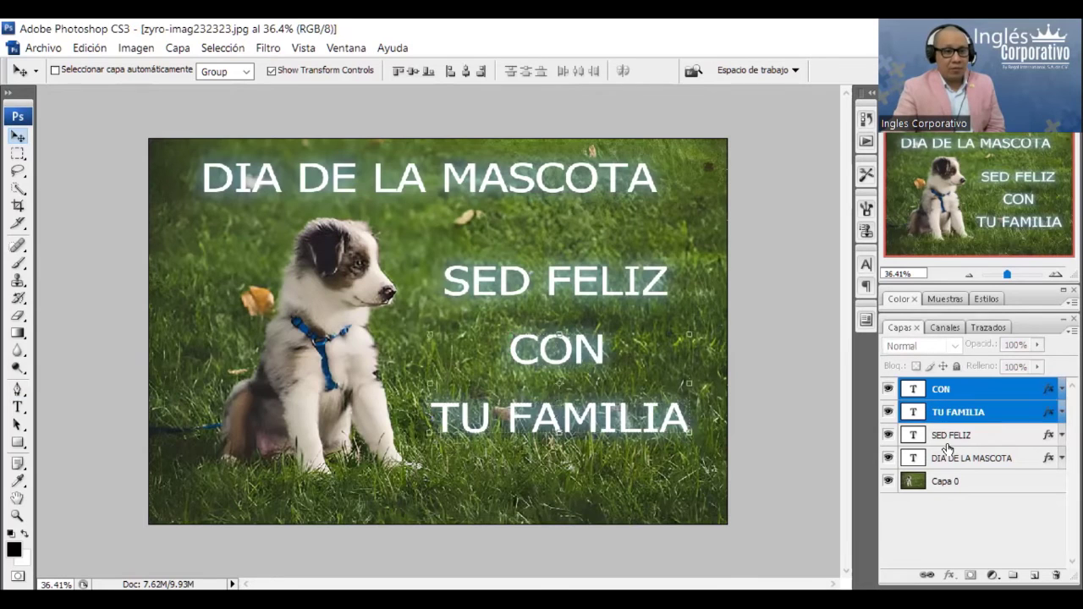
{"action": "left_click", "coordinate": [942, 442], "text": "shift"}
{"action": "key", "text": "ctrl+t"}
{"action": "left_click_drag", "start_coordinate": [620, 314], "coordinate": [622, 337]}
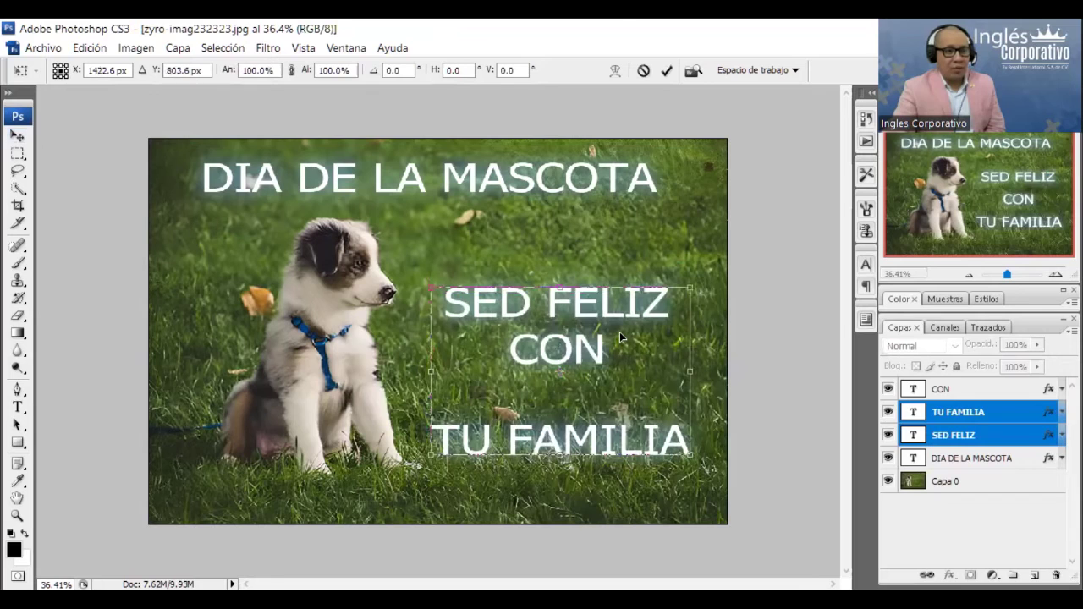
{"action": "left_click", "coordinate": [17, 136]}
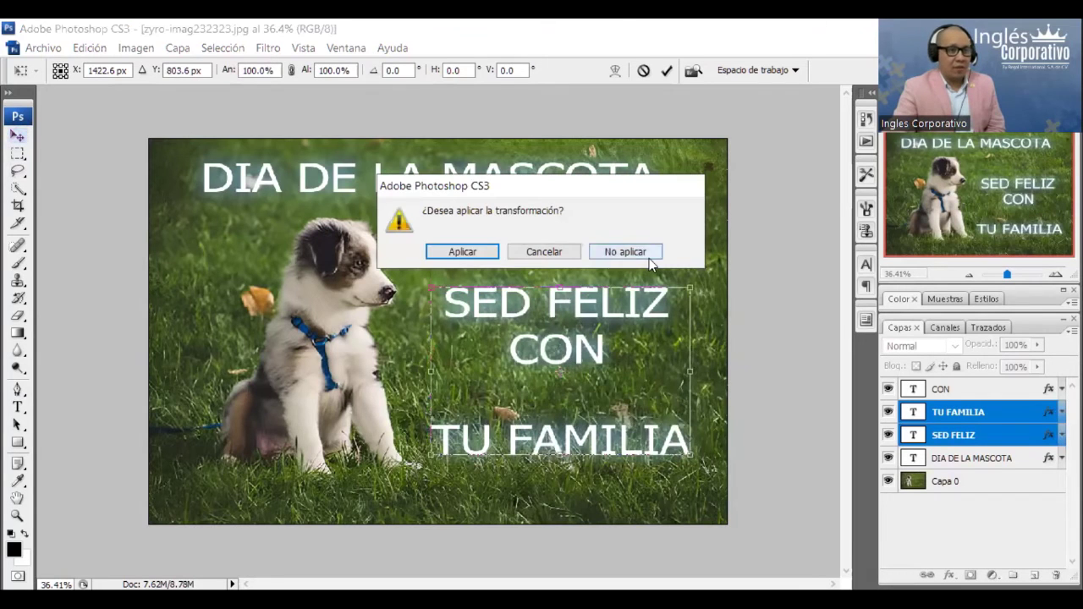
{"action": "left_click", "coordinate": [647, 254]}
Undo an accidental clipping of TU FAMILIA onto the SED FELIZ layer
{"action": "left_click", "coordinate": [939, 391], "text": "shift"}
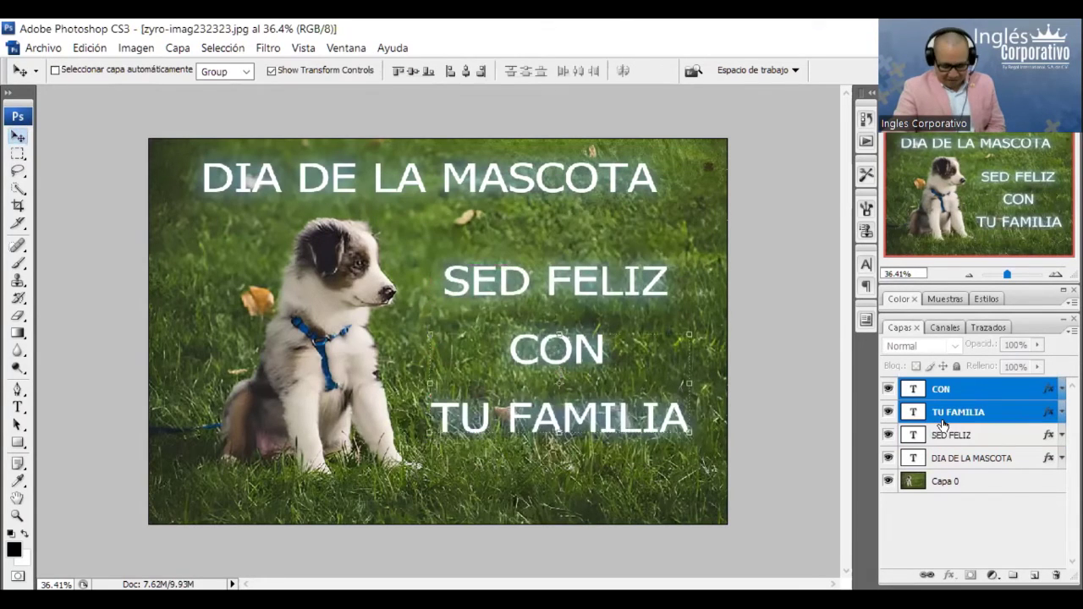
{"action": "left_click", "coordinate": [941, 423], "text": "alt"}
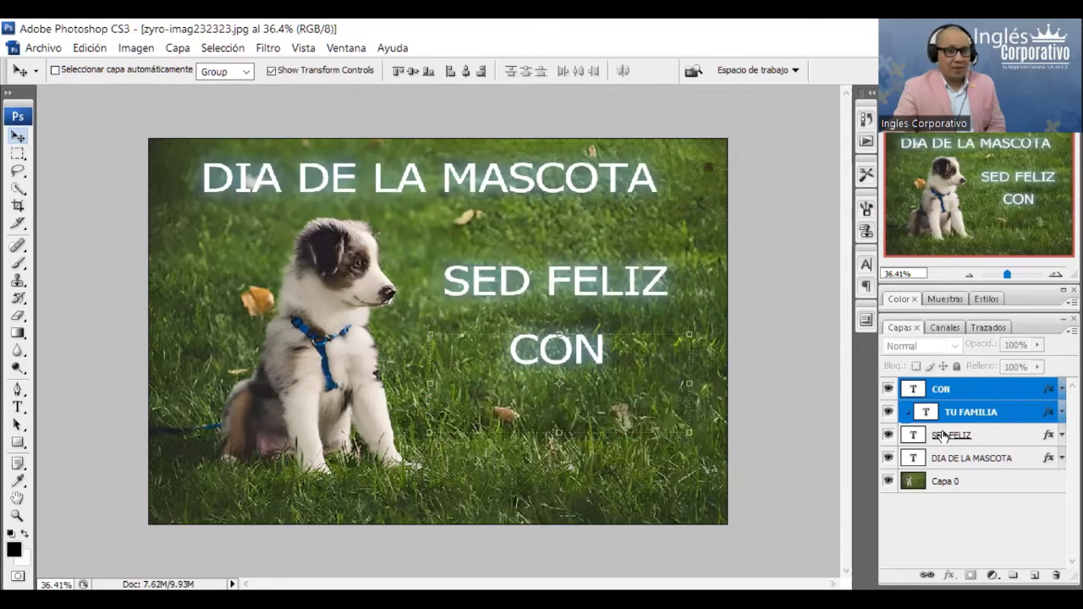
{"action": "left_click", "coordinate": [944, 435]}
{"action": "left_click", "coordinate": [949, 422]}
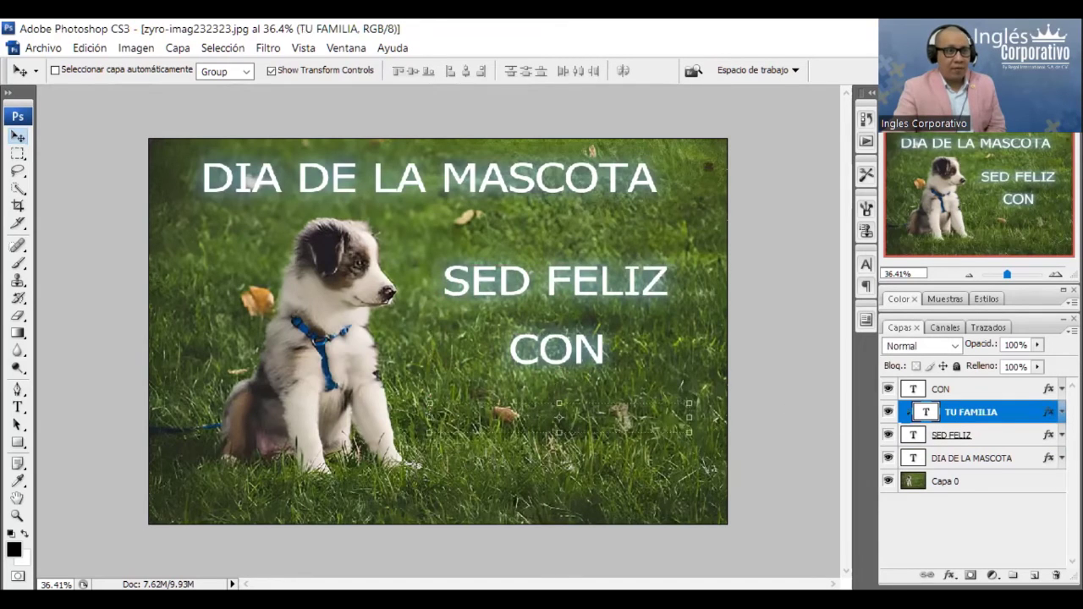
{"action": "left_click", "coordinate": [90, 49]}
{"action": "left_click", "coordinate": [140, 84]}
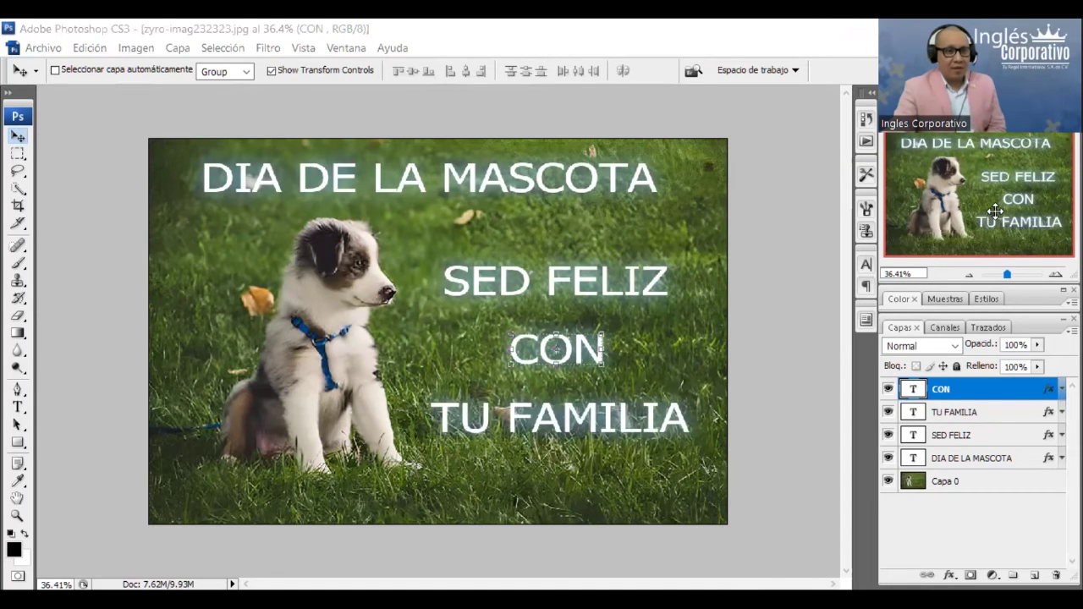
Reselect CON, TU FAMILIA and SED FELIZ together after undoing a stray change
{"action": "left_click", "coordinate": [963, 413]}
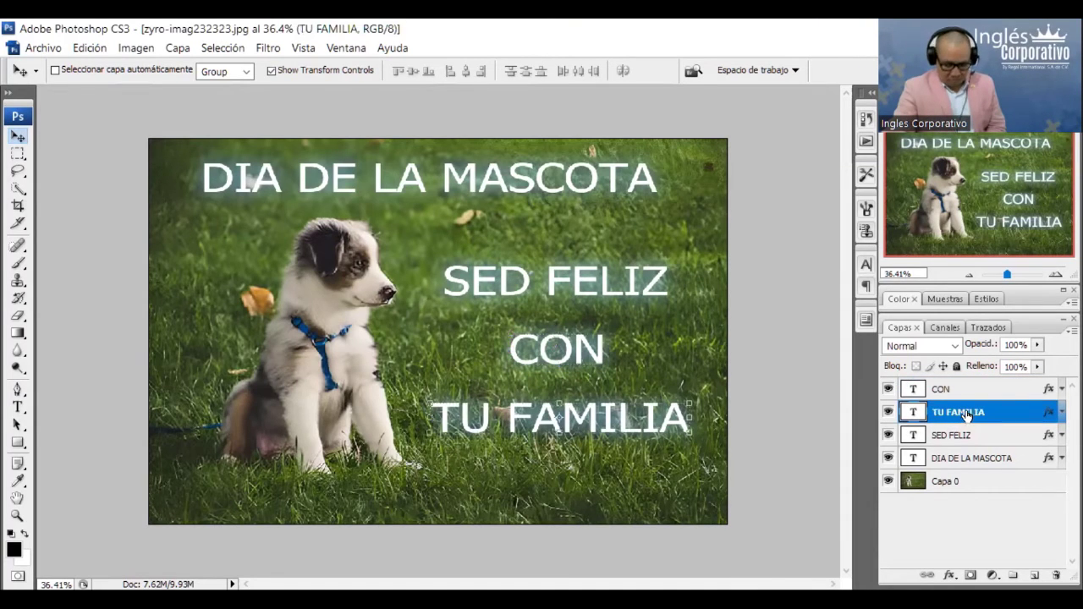
{"action": "left_click", "coordinate": [951, 391], "text": "shift"}
{"action": "left_click", "coordinate": [958, 446], "text": "alt"}
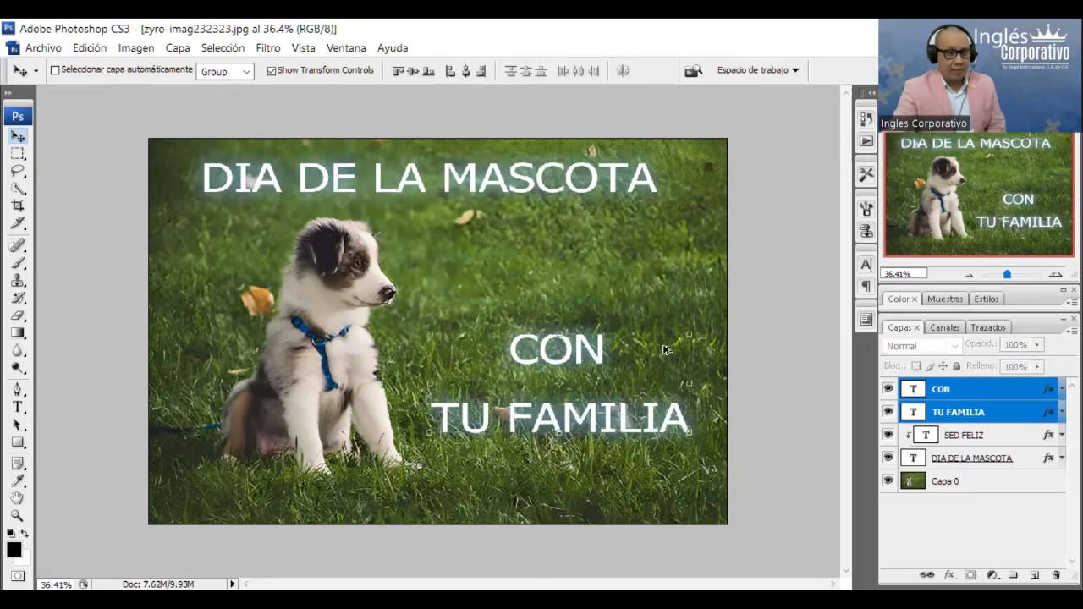
{"action": "left_click", "coordinate": [89, 48]}
{"action": "left_click", "coordinate": [964, 412], "text": "ctrl"}
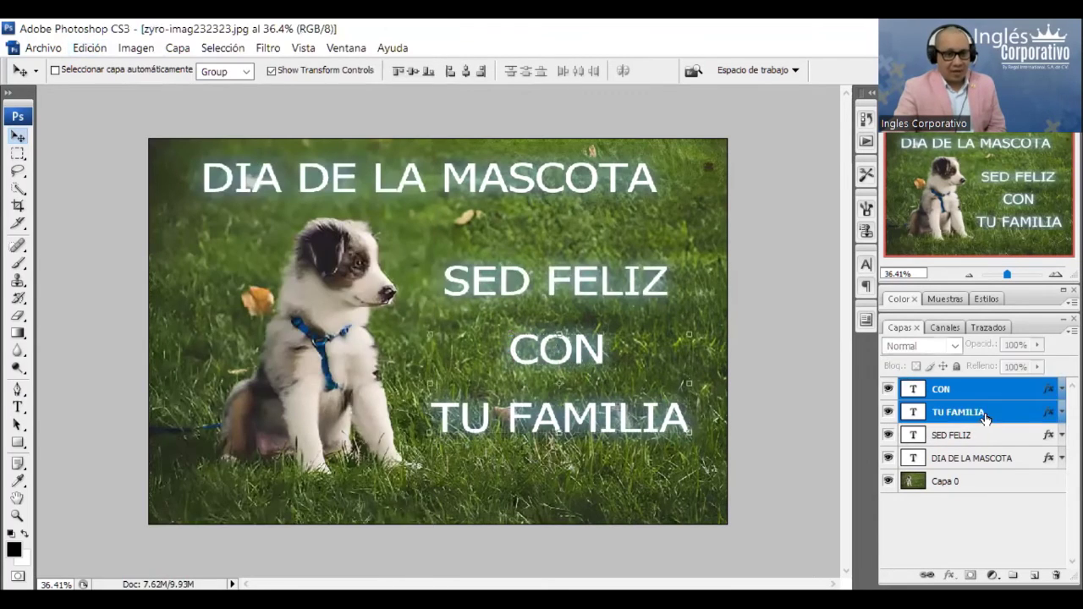
{"action": "left_click", "coordinate": [973, 436], "text": "ctrl"}
Move the three-line slogan block slightly down and left and apply the transform
{"action": "key", "text": "ctrl+t"}
{"action": "left_click_drag", "start_coordinate": [581, 324], "coordinate": [568, 338]}
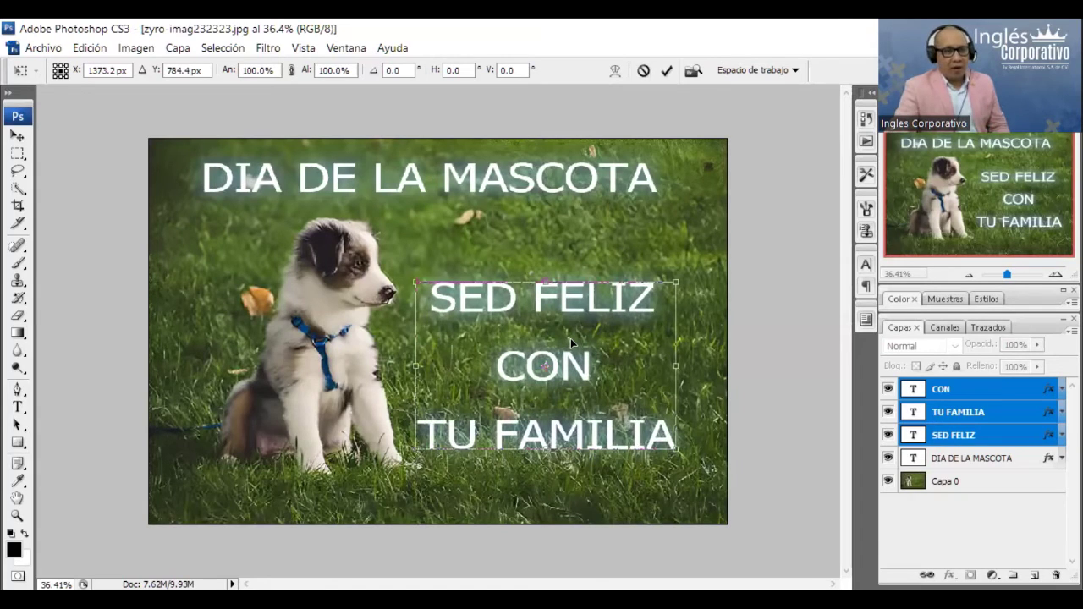
{"action": "left_click_drag", "start_coordinate": [571, 338], "coordinate": [572, 338]}
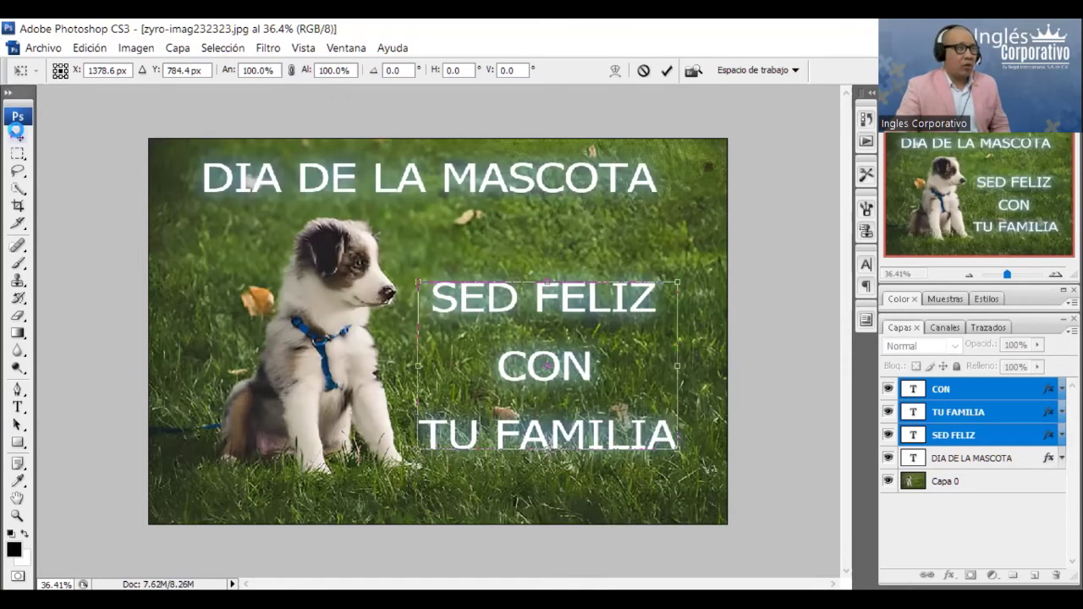
{"action": "key", "text": "Return"}
{"action": "key", "text": "alt+comma"}
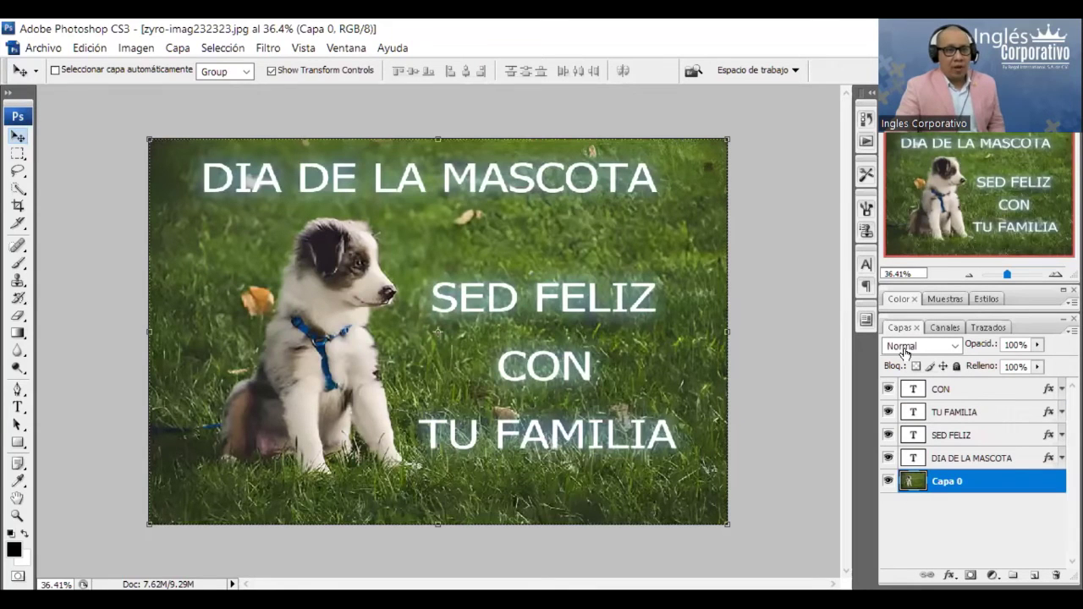
Scale the puppy photo layer Capa 0 to about 115% wide by 112% tall
{"action": "key", "text": "h"}
{"action": "double_click", "coordinate": [1007, 481]}
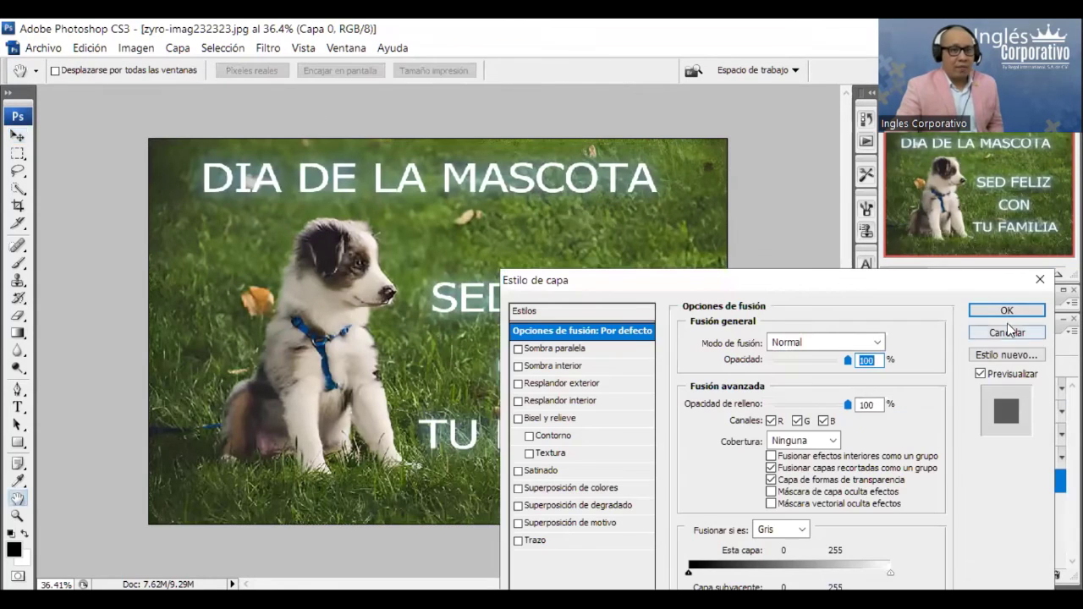
{"action": "left_click", "coordinate": [1003, 310]}
{"action": "key", "text": "v"}
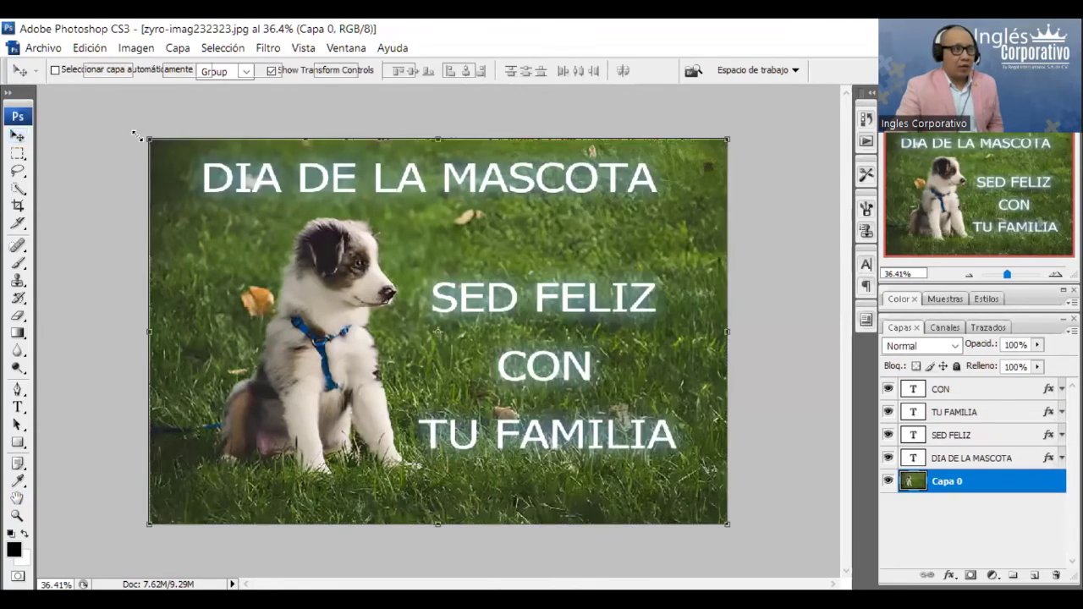
{"action": "left_click_drag", "start_coordinate": [149, 136], "coordinate": [95, 113]}
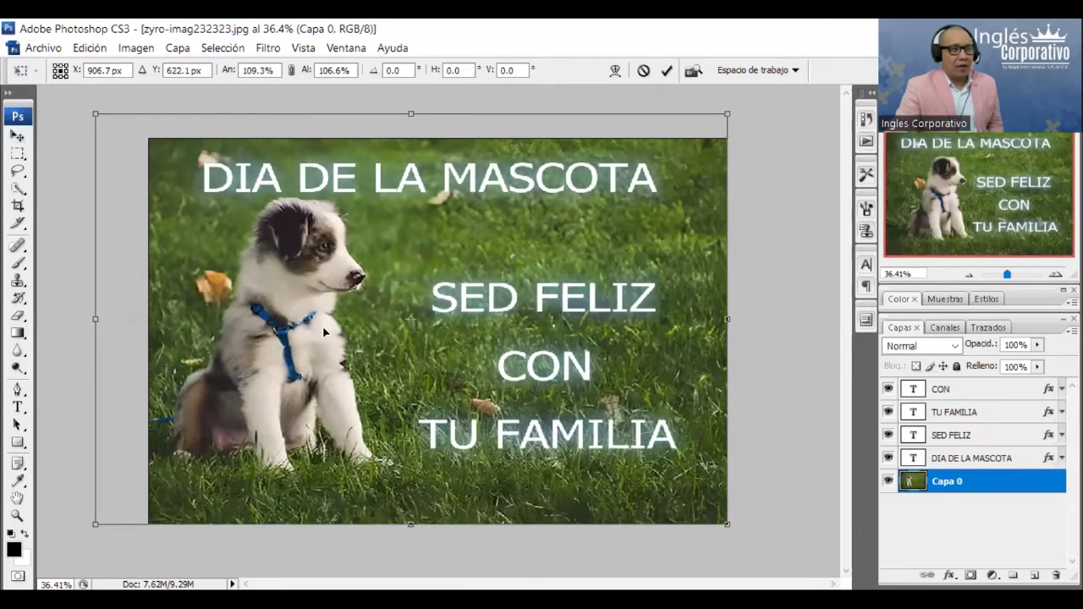
{"action": "left_click_drag", "start_coordinate": [315, 293], "coordinate": [309, 319]}
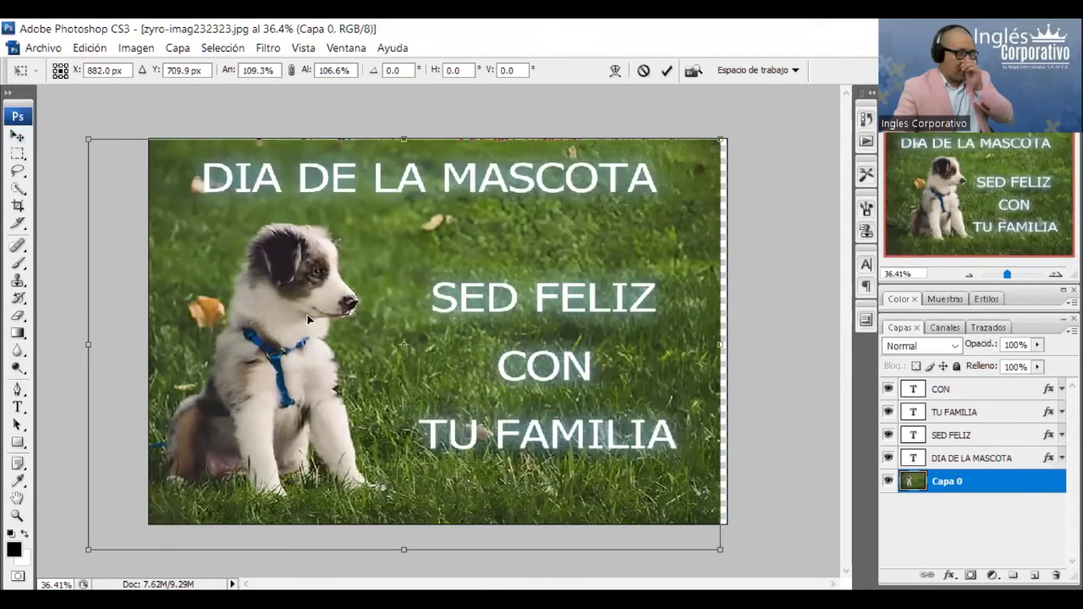
{"action": "left_click_drag", "start_coordinate": [725, 344], "coordinate": [749, 344]}
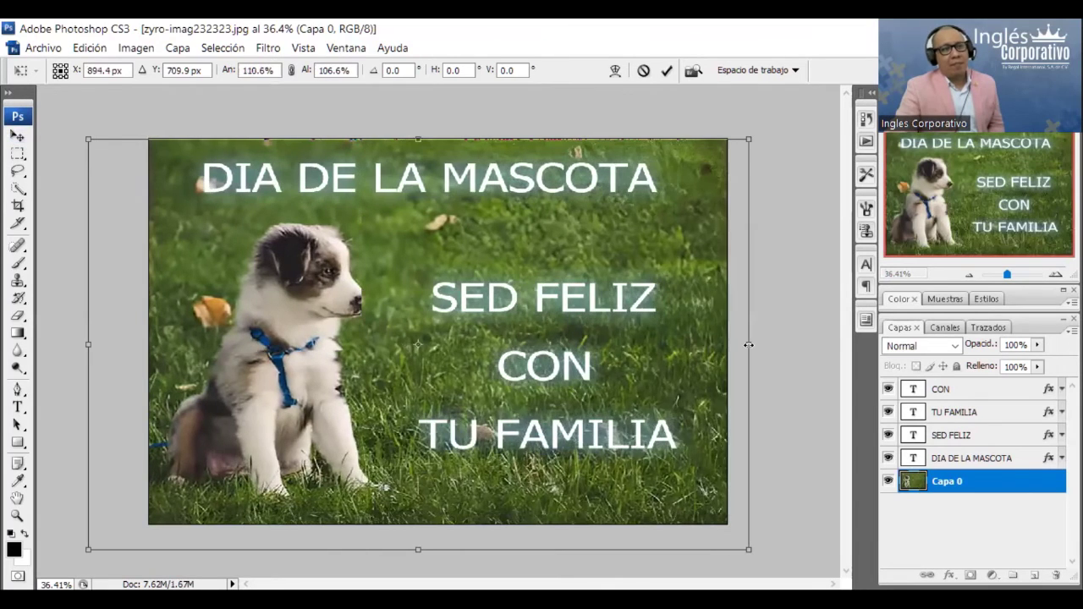
{"action": "left_click_drag", "start_coordinate": [746, 135], "coordinate": [750, 121]}
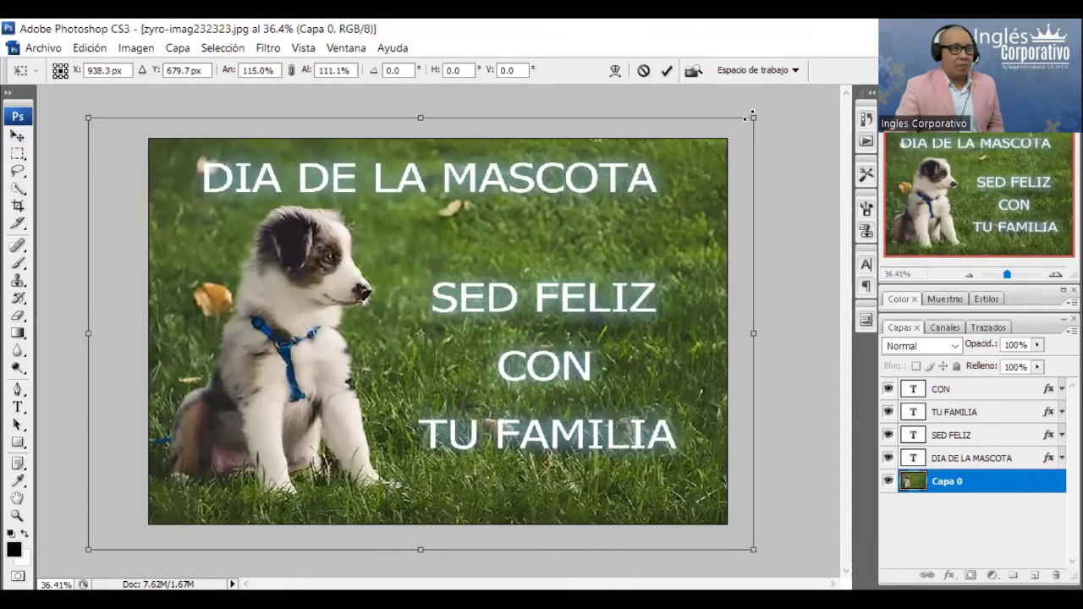
{"action": "key", "text": "shift+Down"}
{"action": "key", "text": "shift+Down"}
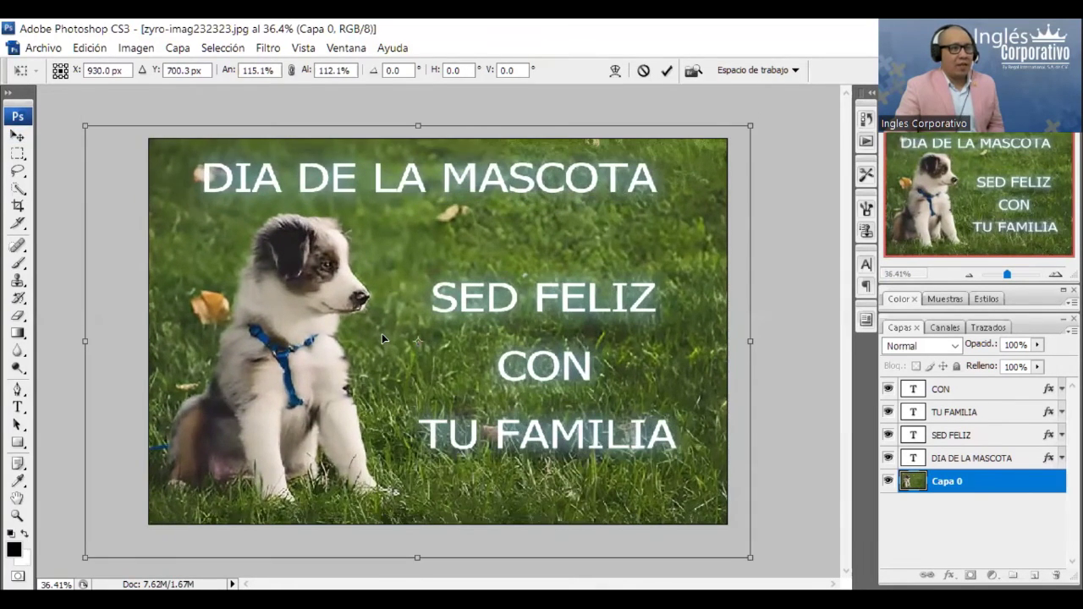
{"action": "key", "text": "shift+Down"}
{"action": "key", "text": "shift+Down"}
{"action": "left_click_drag", "start_coordinate": [382, 336], "coordinate": [382, 325]}
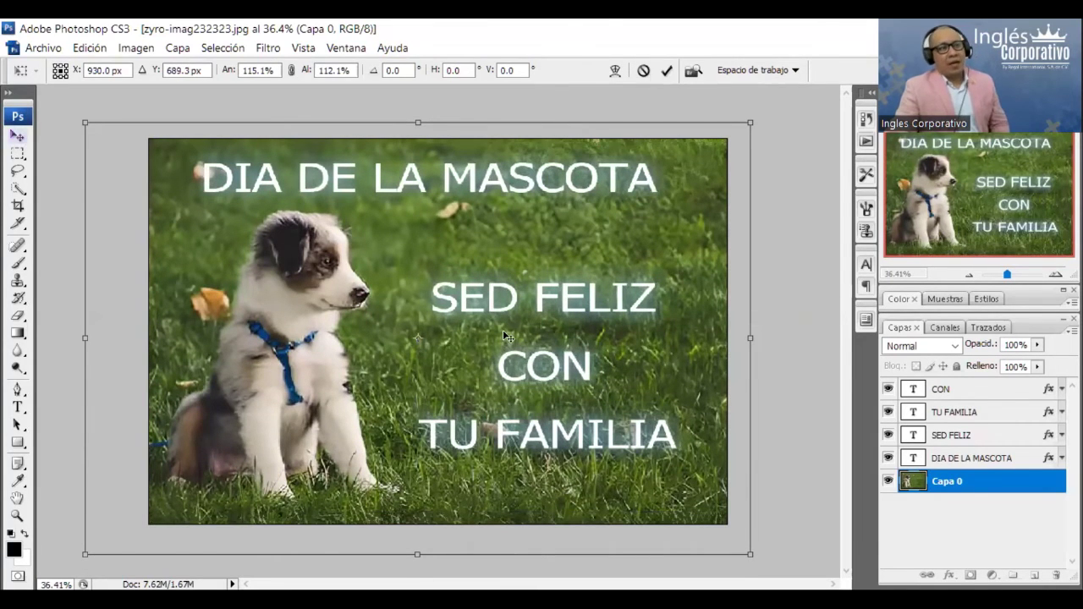
{"action": "key", "text": "Return"}
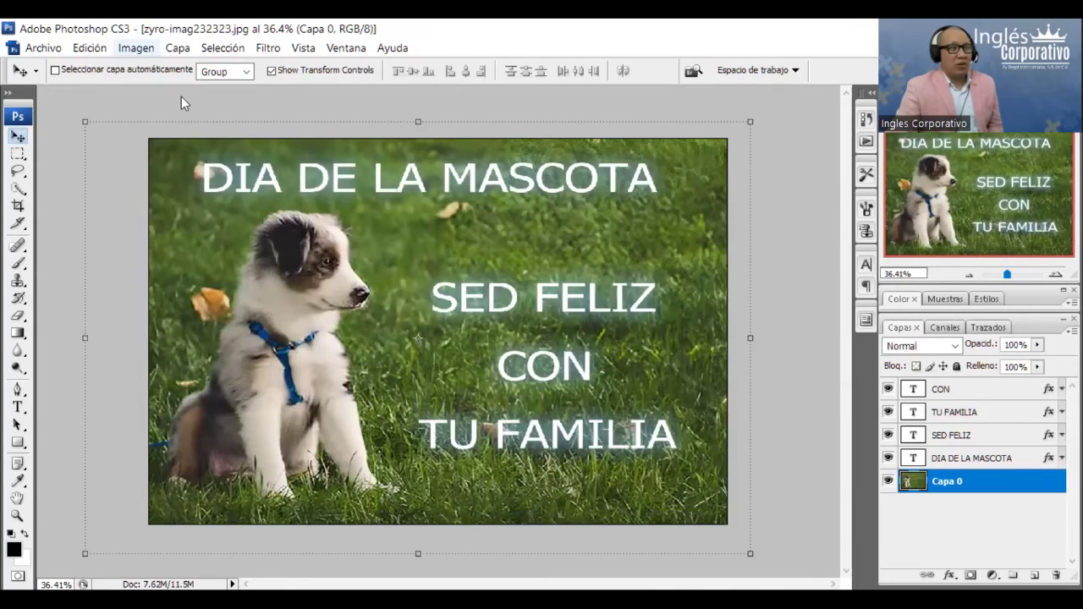
Apply Color Balance midtones 0, +31, -6 to the puppy photo with Preview on
{"action": "key", "text": "alt+i"}
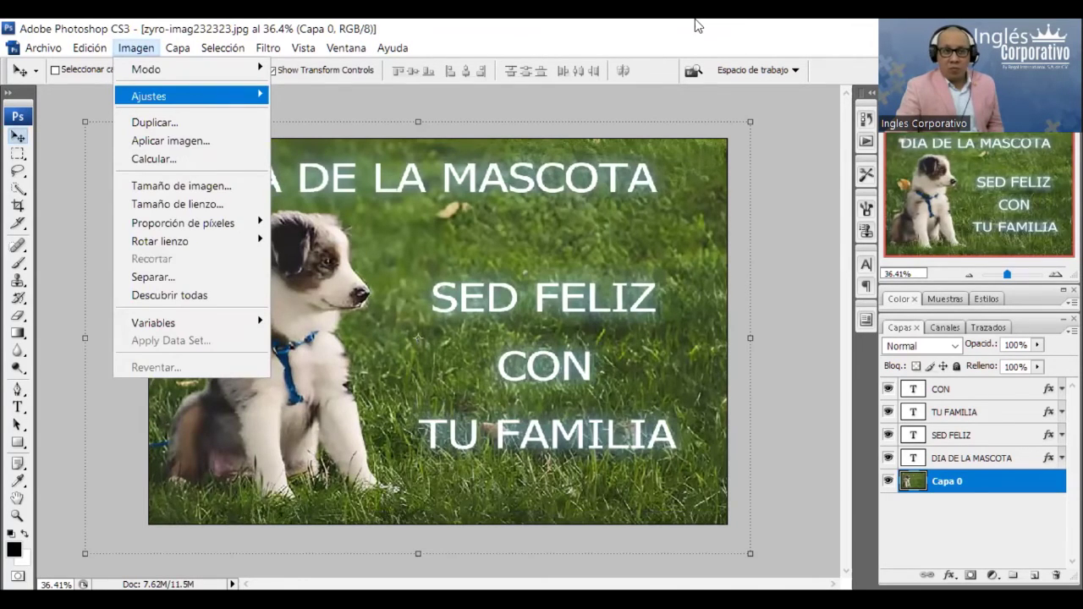
{"action": "key", "text": "Escape"}
{"action": "key", "text": "alt+i"}
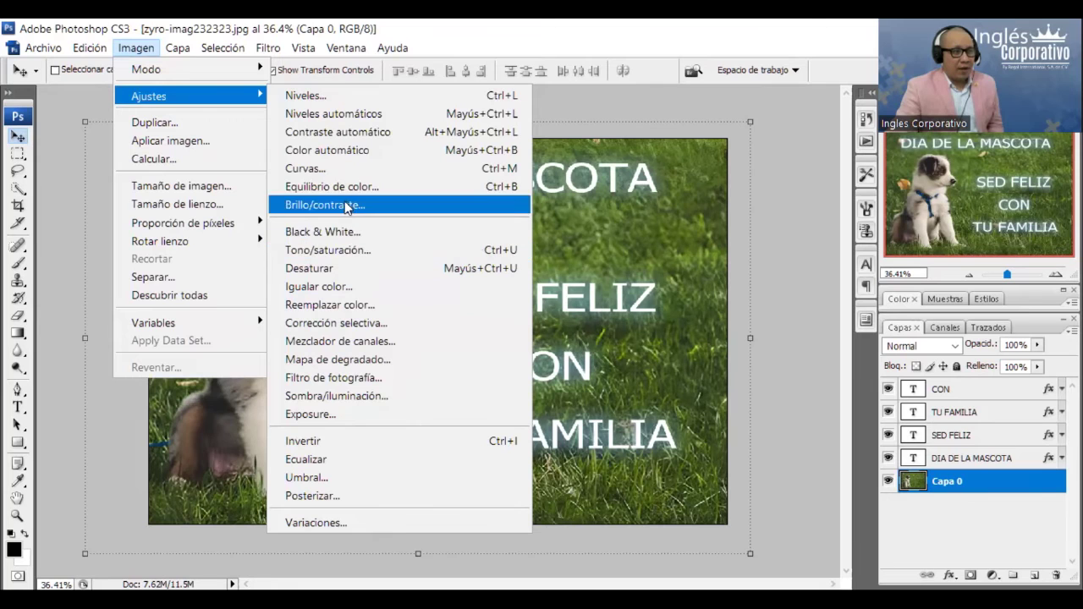
{"action": "key", "text": "Return"}
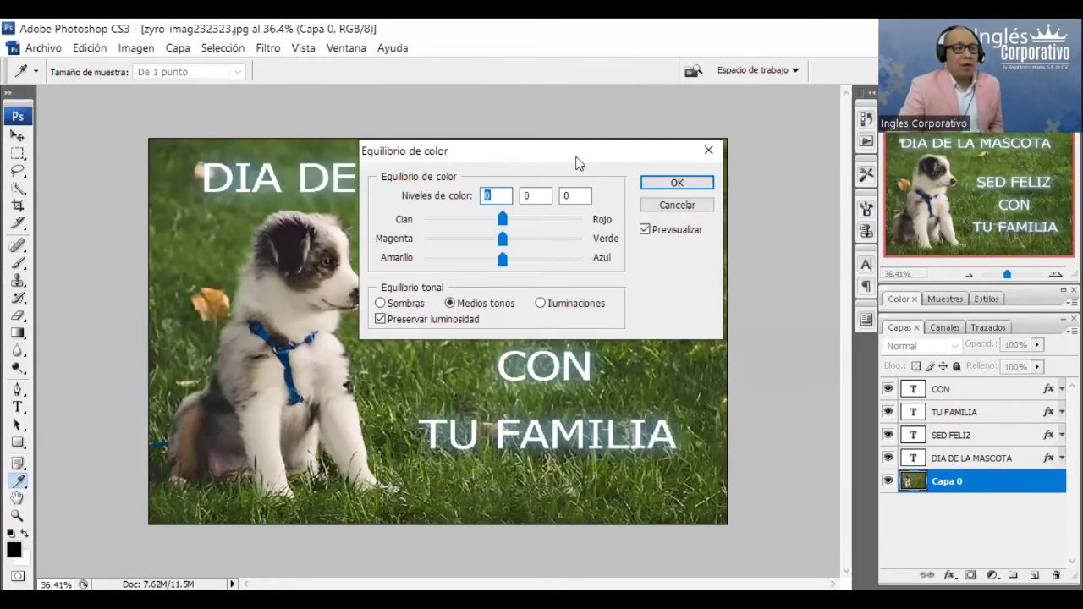
{"action": "left_click_drag", "start_coordinate": [577, 161], "coordinate": [745, 261]}
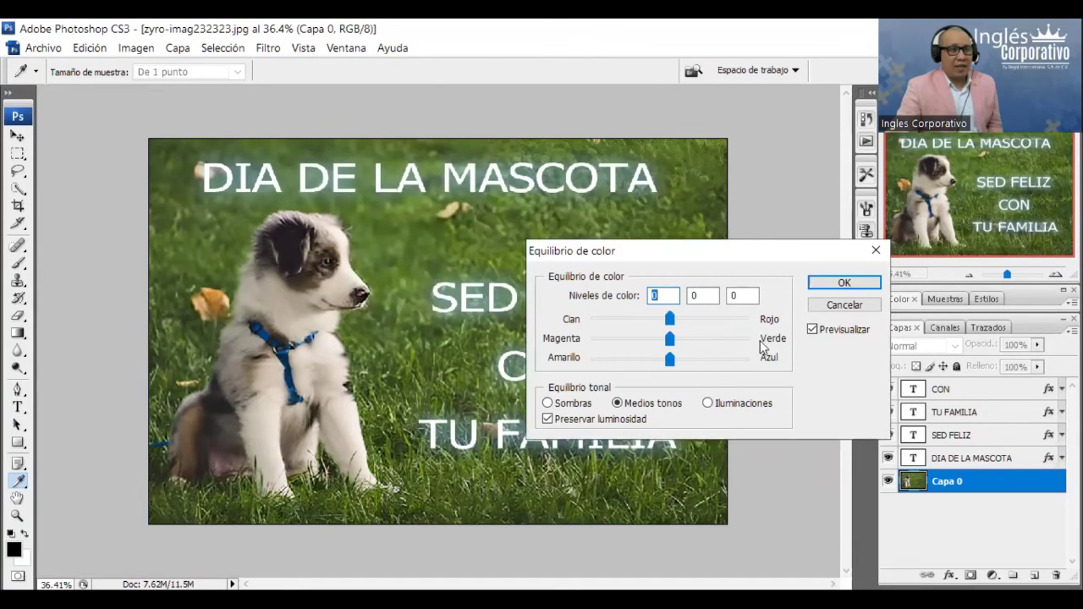
{"action": "mouse_move", "coordinate": [669, 339]}
{"action": "left_mouse_down"}
{"action": "mouse_move", "coordinate": [745, 343]}
{"action": "mouse_move", "coordinate": [638, 370]}
{"action": "mouse_move", "coordinate": [752, 364]}
{"action": "mouse_move", "coordinate": [665, 378]}
{"action": "left_mouse_up"}
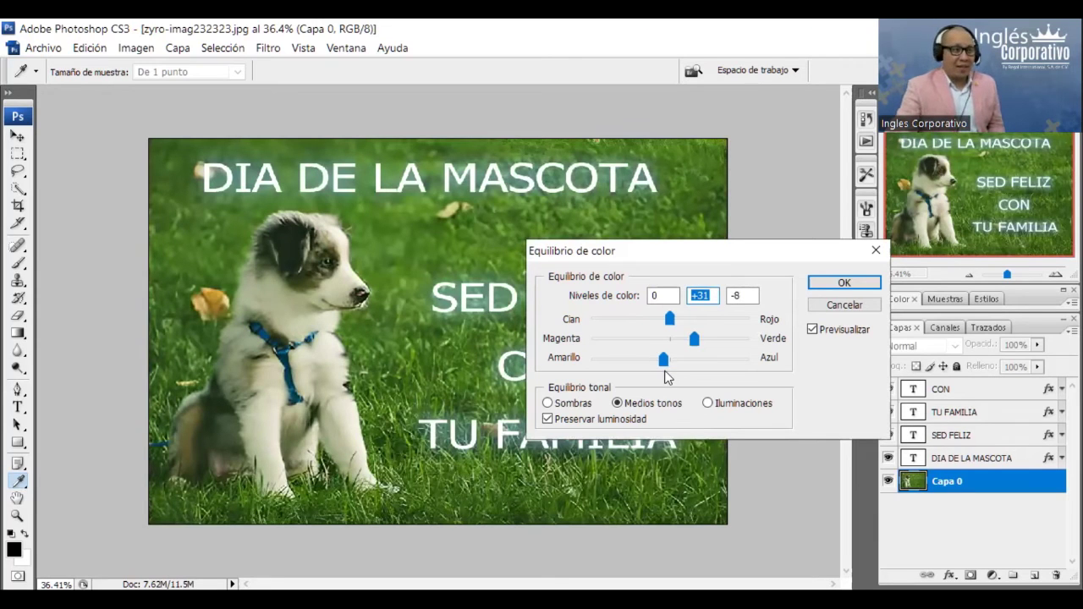
{"action": "key", "text": "Tab"}
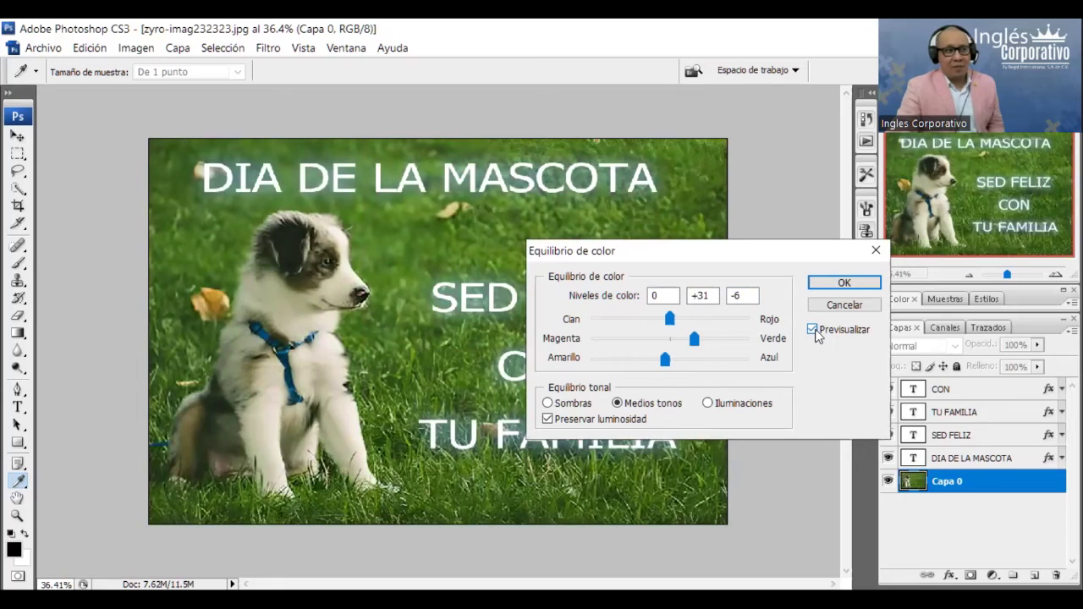
{"action": "left_click", "coordinate": [813, 330]}
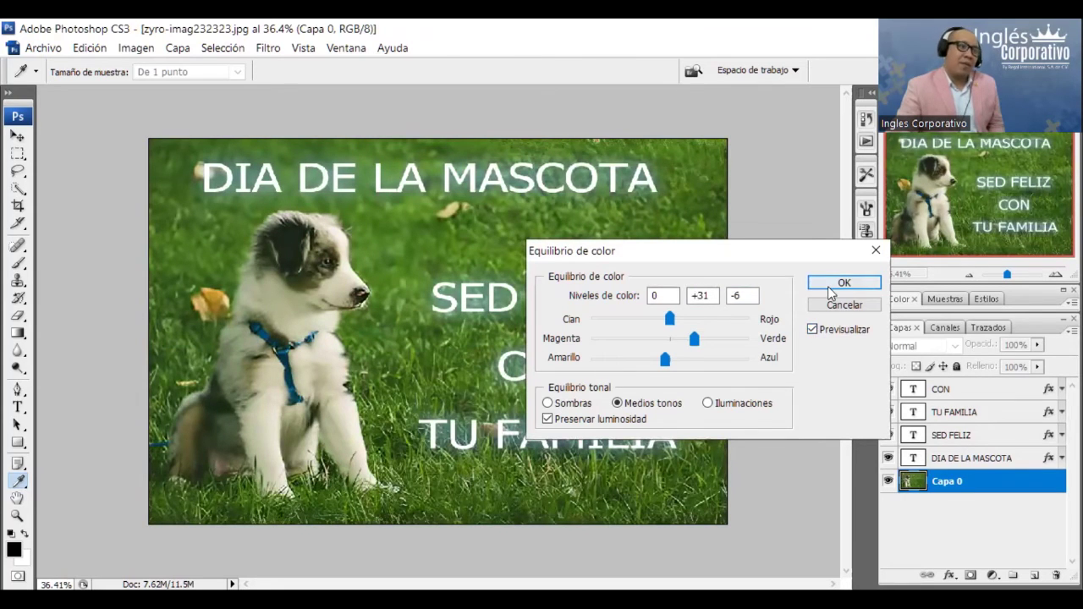
{"action": "left_click", "coordinate": [843, 283]}
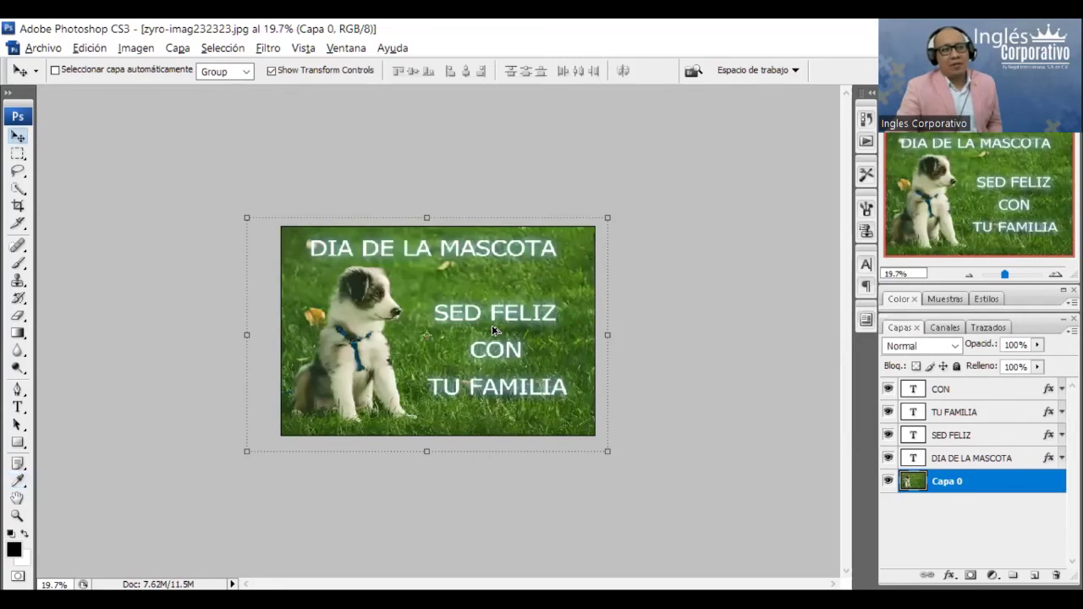
Scroll the Layers panel and select the DIA DE LA MASCOTA title layer
{"action": "scroll", "coordinate": [495, 330], "scroll_direction": "up", "scroll_amount": 1}
{"action": "scroll", "coordinate": [560, 279], "scroll_direction": "up", "scroll_amount": 1}
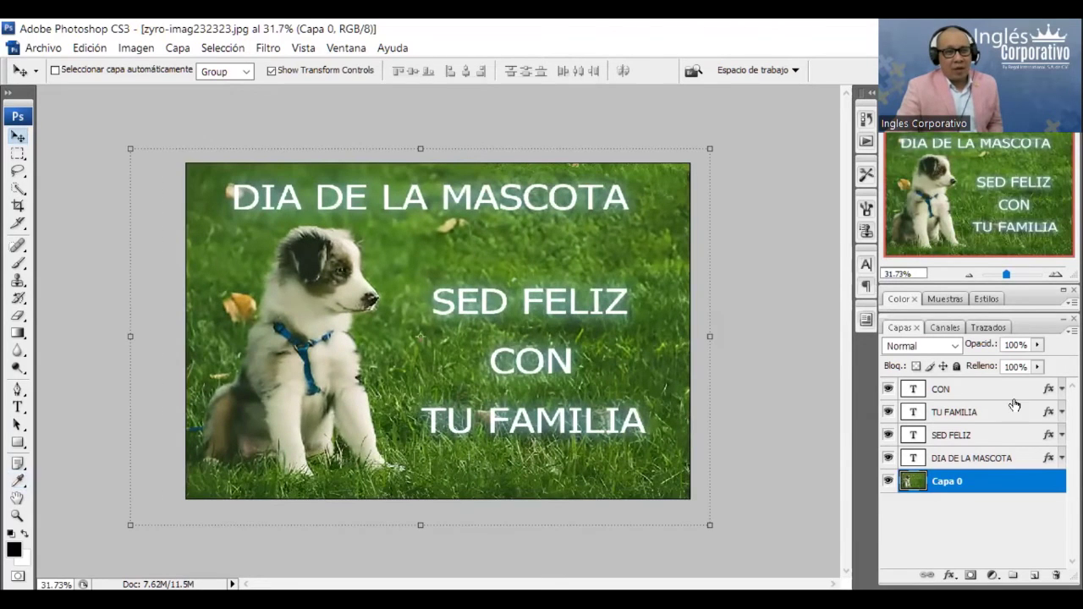
{"action": "left_click", "coordinate": [920, 391]}
{"action": "left_click", "coordinate": [920, 415]}
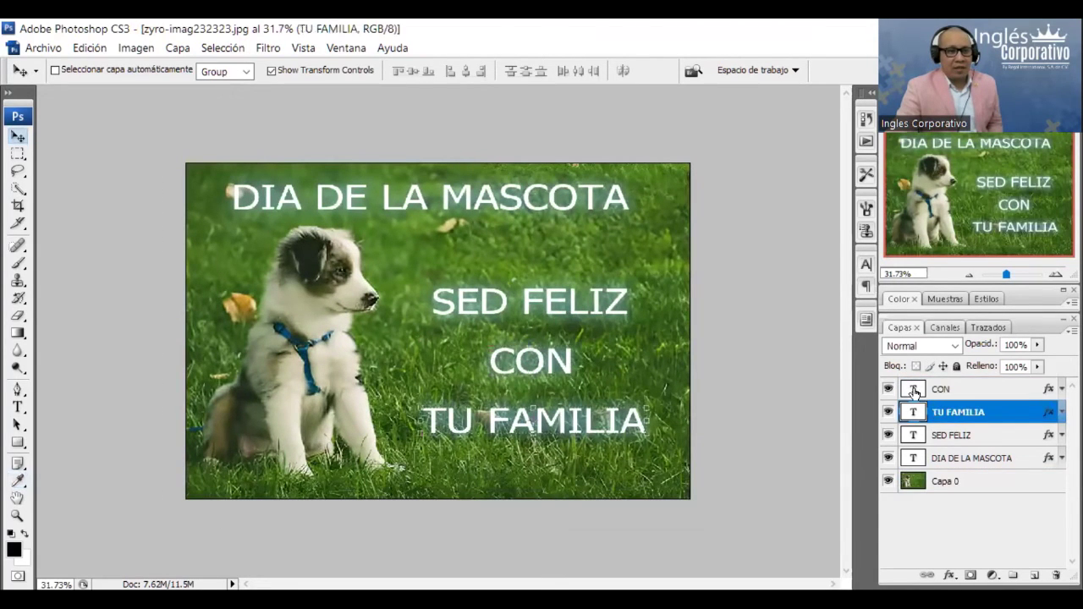
{"action": "left_click", "coordinate": [913, 392]}
{"action": "left_click", "coordinate": [919, 461]}
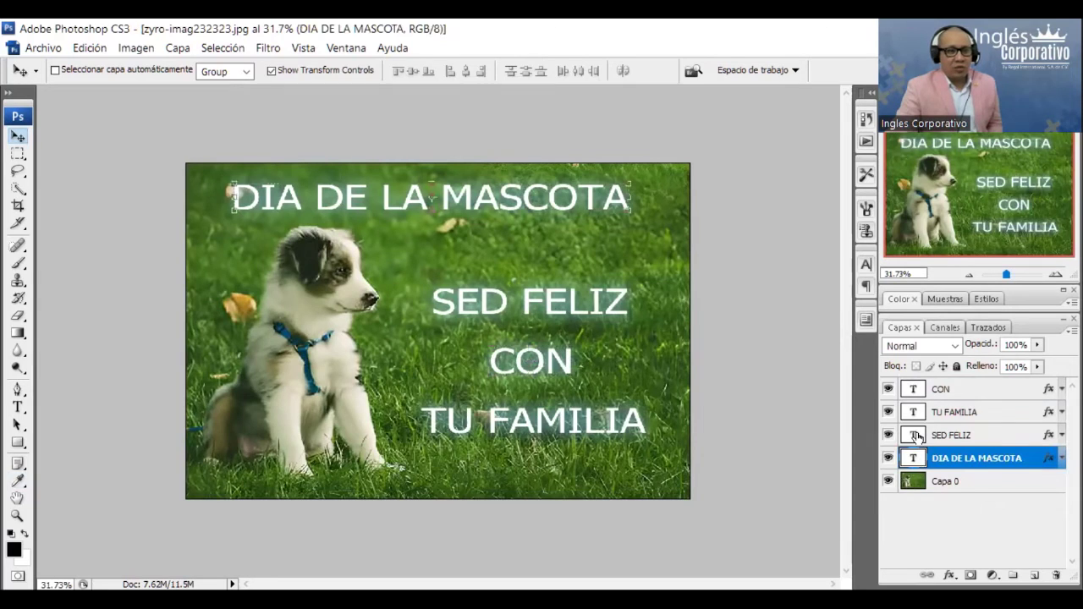
{"action": "left_click", "coordinate": [923, 438]}
{"action": "left_click", "coordinate": [918, 461]}
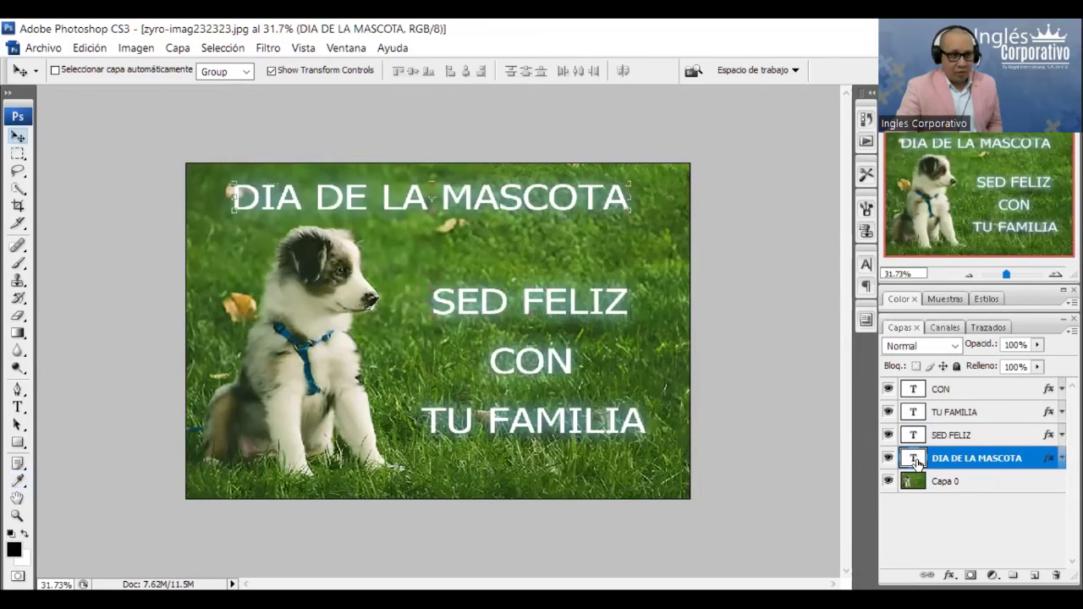
Give the DIA DE LA MASCOTA title a mint #aaffdc colour overlay
{"action": "right_click", "coordinate": [918, 464]}
{"action": "left_click", "coordinate": [922, 251]}
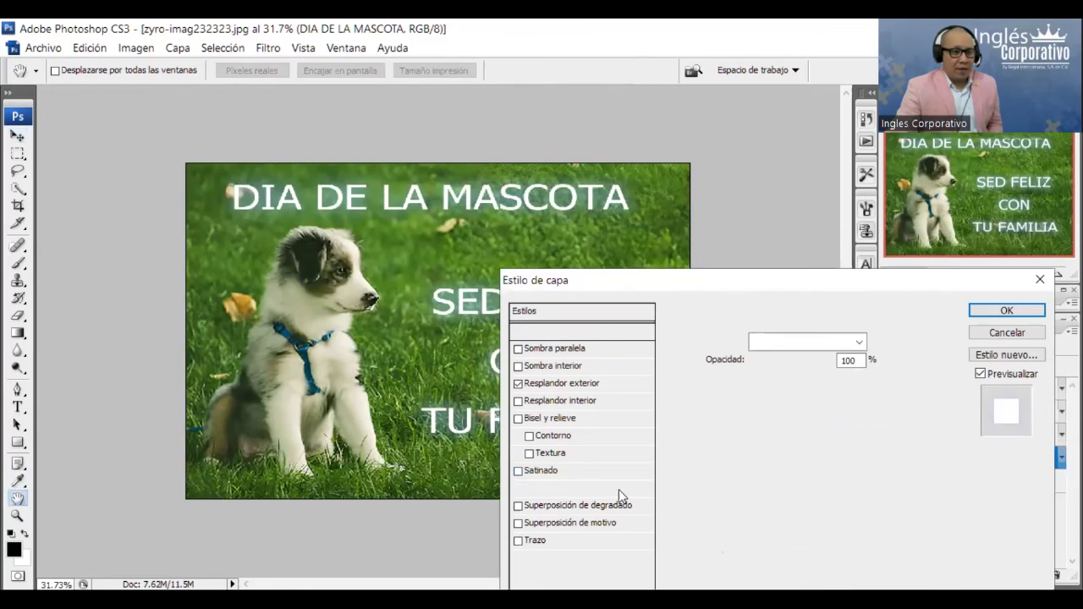
{"action": "left_click", "coordinate": [618, 489]}
{"action": "left_click", "coordinate": [881, 342]}
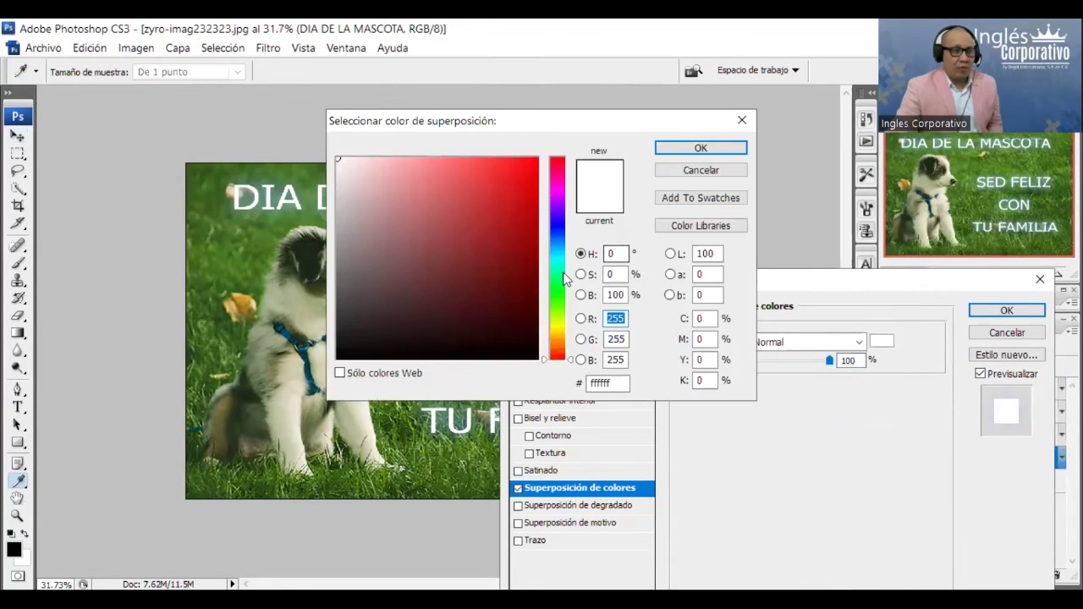
{"action": "left_click", "coordinate": [557, 273]}
{"action": "left_click", "coordinate": [404, 159]}
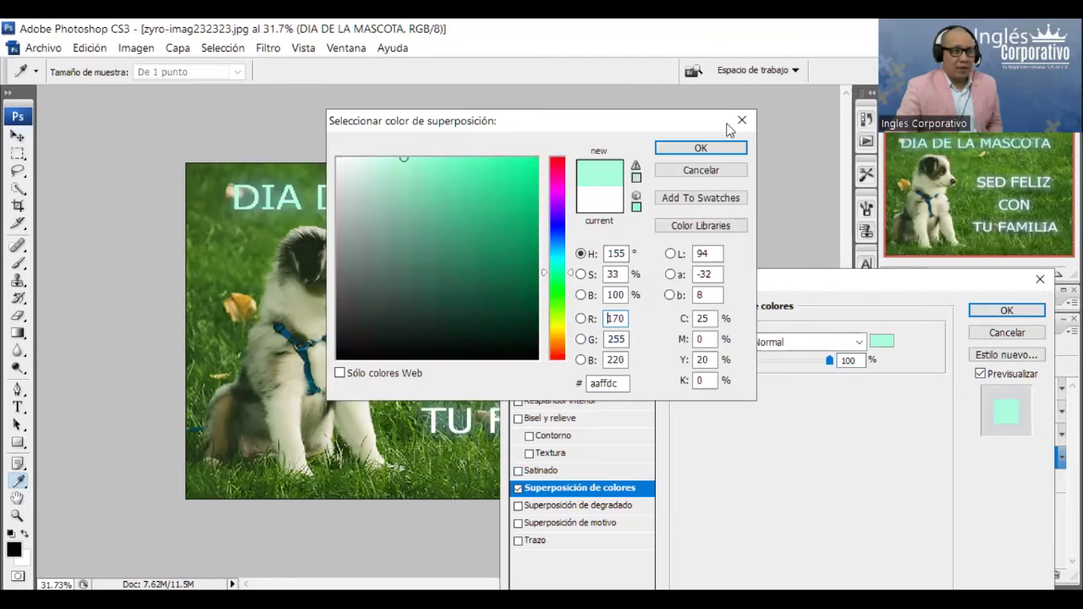
{"action": "left_click_drag", "start_coordinate": [557, 125], "coordinate": [741, 76]}
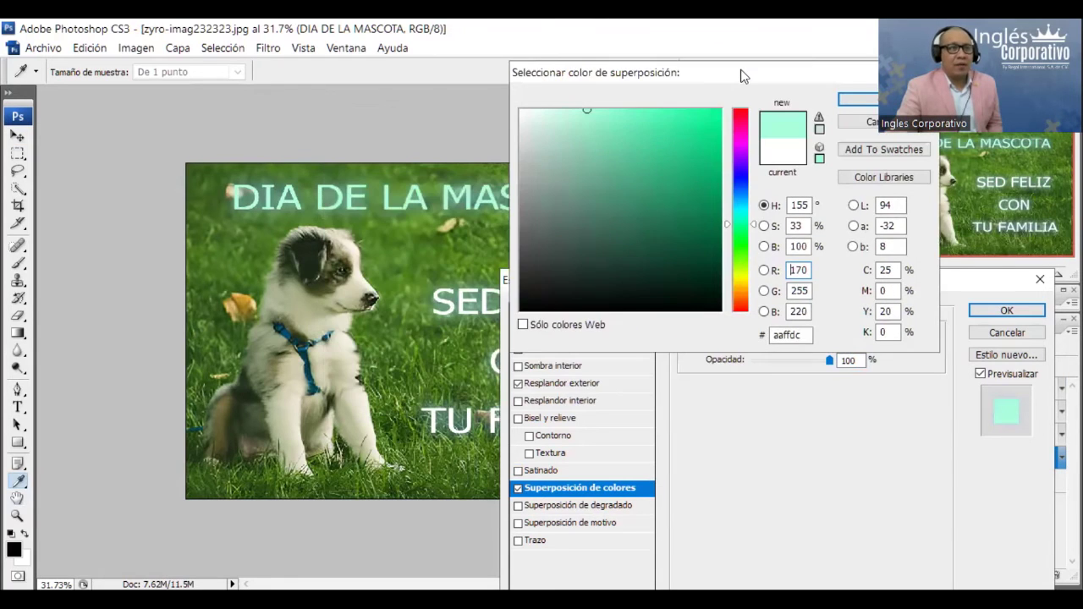
{"action": "key", "text": "Return"}
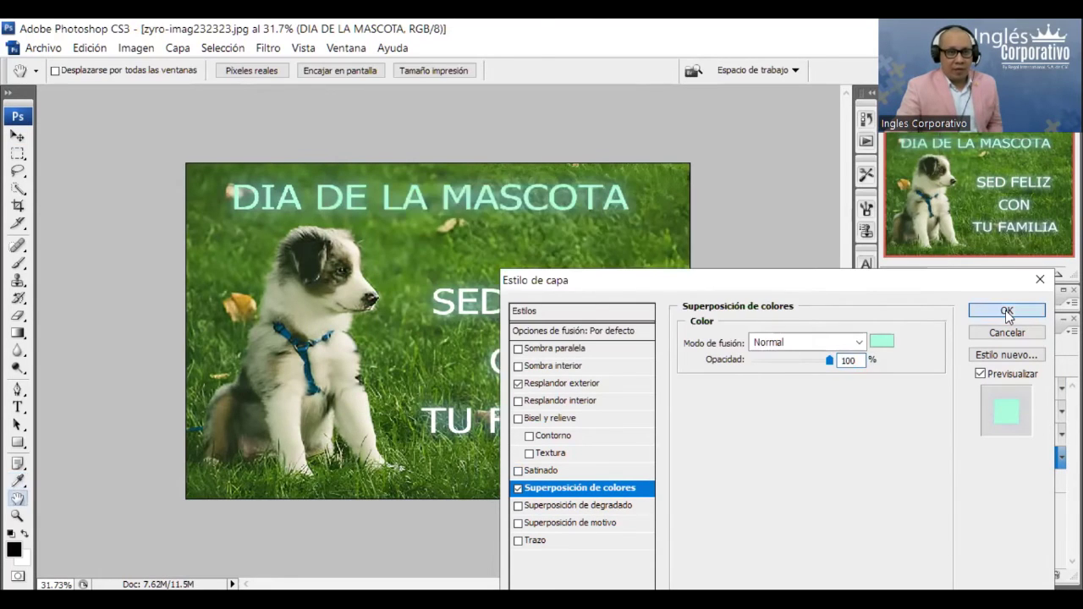
{"action": "left_click", "coordinate": [1007, 310]}
{"action": "left_click", "coordinate": [922, 412]}
{"action": "left_click", "coordinate": [917, 396]}
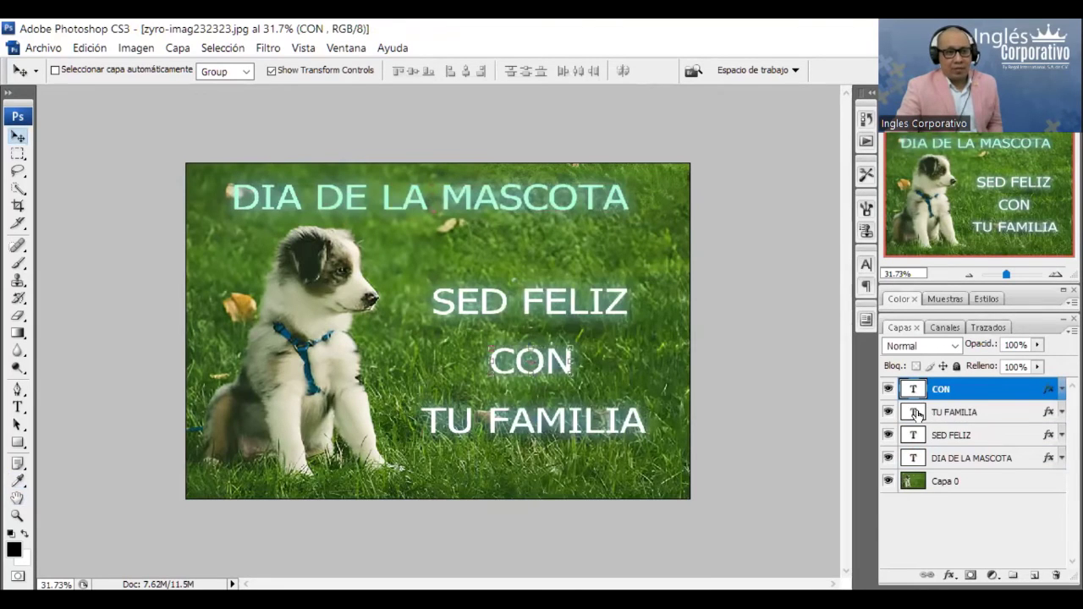
Move the CON layer below TU FAMILIA in the layer stack
{"action": "left_click", "coordinate": [918, 411]}
{"action": "left_click", "coordinate": [914, 392]}
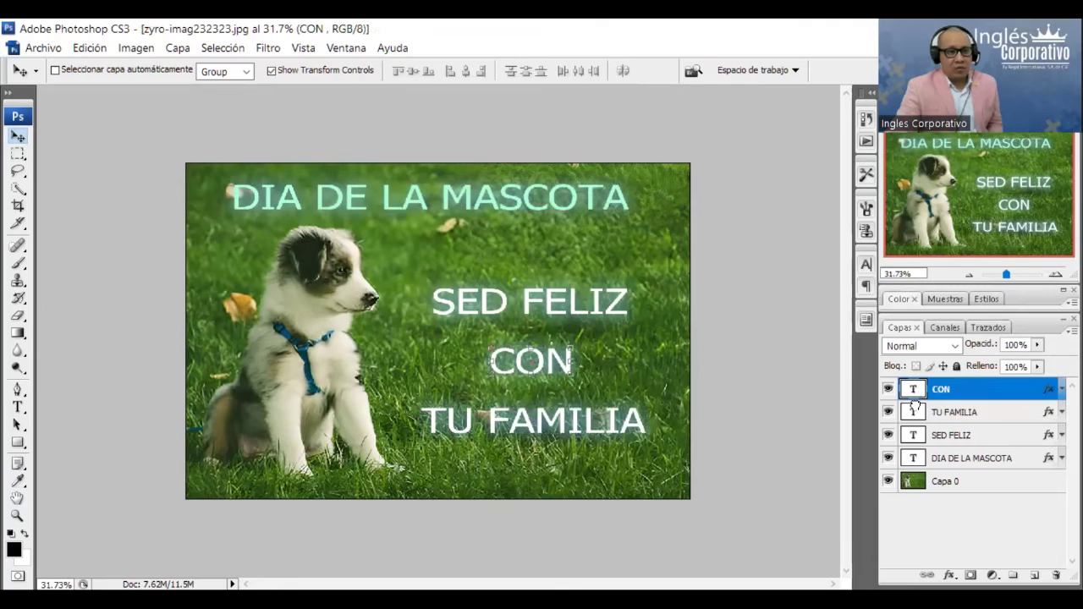
{"action": "key", "text": "ctrl+["}
{"action": "left_click", "coordinate": [918, 391]}
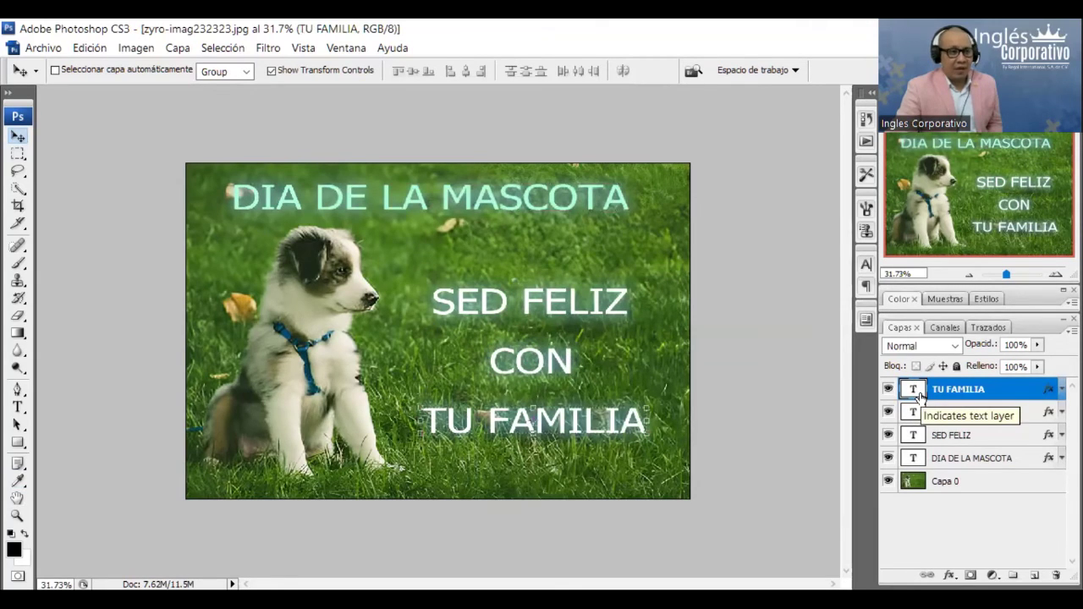
{"action": "right_click", "coordinate": [917, 391]}
{"action": "key", "text": "Escape"}
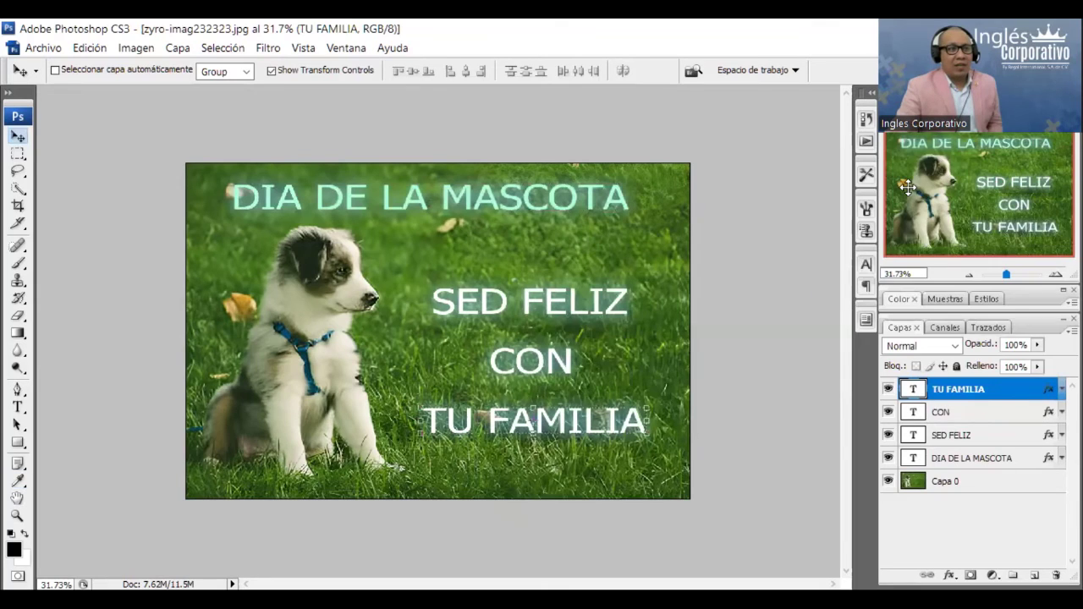
{"action": "key", "text": "h"}
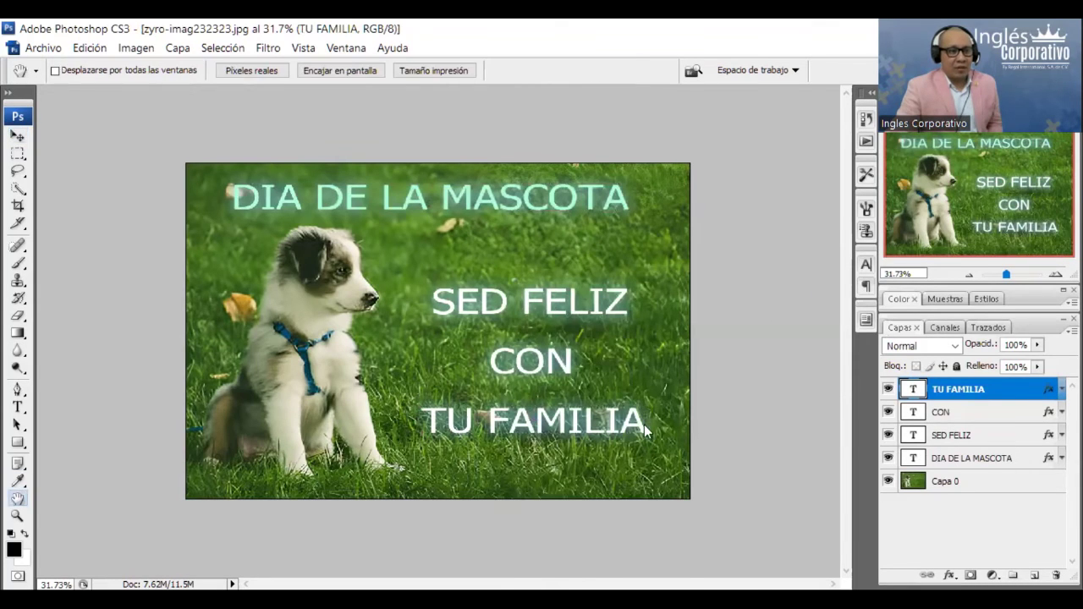
Set TU FAMILIA's colour overlay to pale yellow #feffac and apply it
{"action": "left_click", "coordinate": [626, 488]}
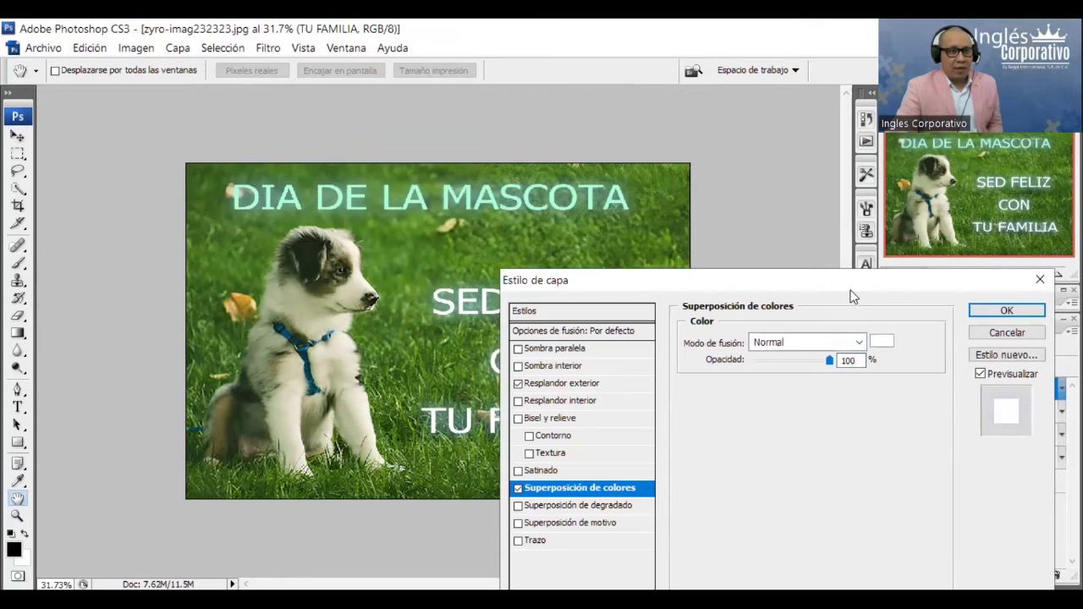
{"action": "left_click_drag", "start_coordinate": [851, 290], "coordinate": [875, 244]}
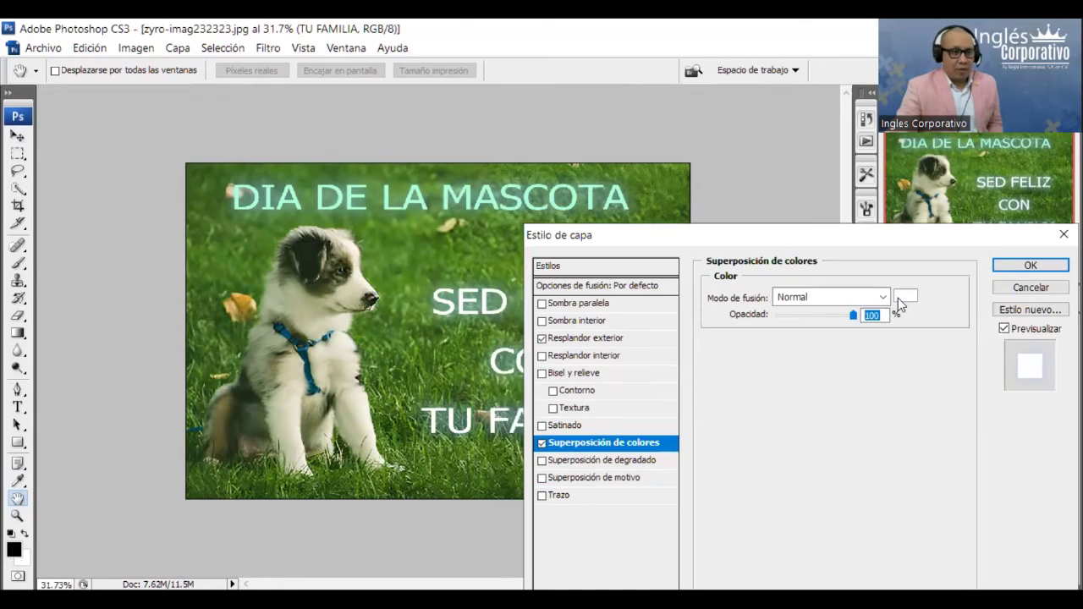
{"action": "left_click", "coordinate": [901, 296]}
{"action": "left_click", "coordinate": [555, 116]}
{"action": "left_click", "coordinate": [450, 115]}
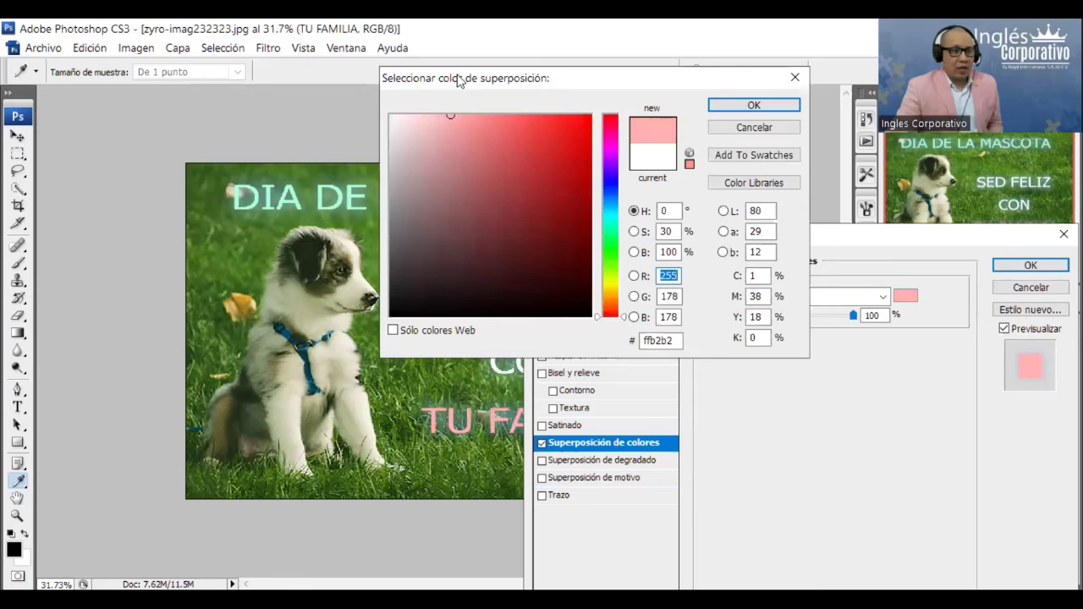
{"action": "left_click_drag", "start_coordinate": [613, 227], "coordinate": [612, 213]}
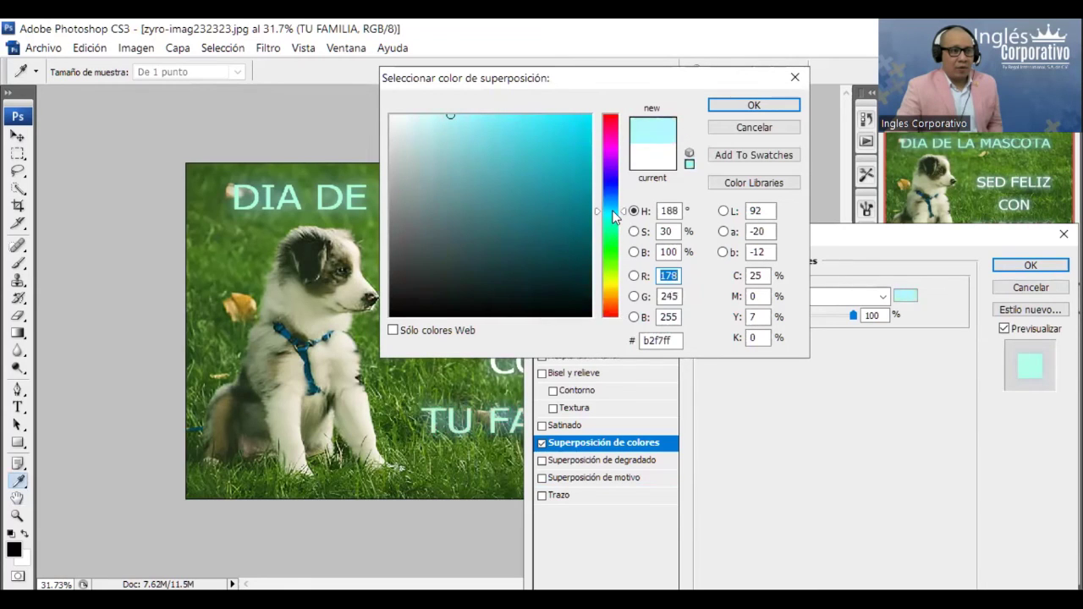
{"action": "left_click", "coordinate": [608, 272]}
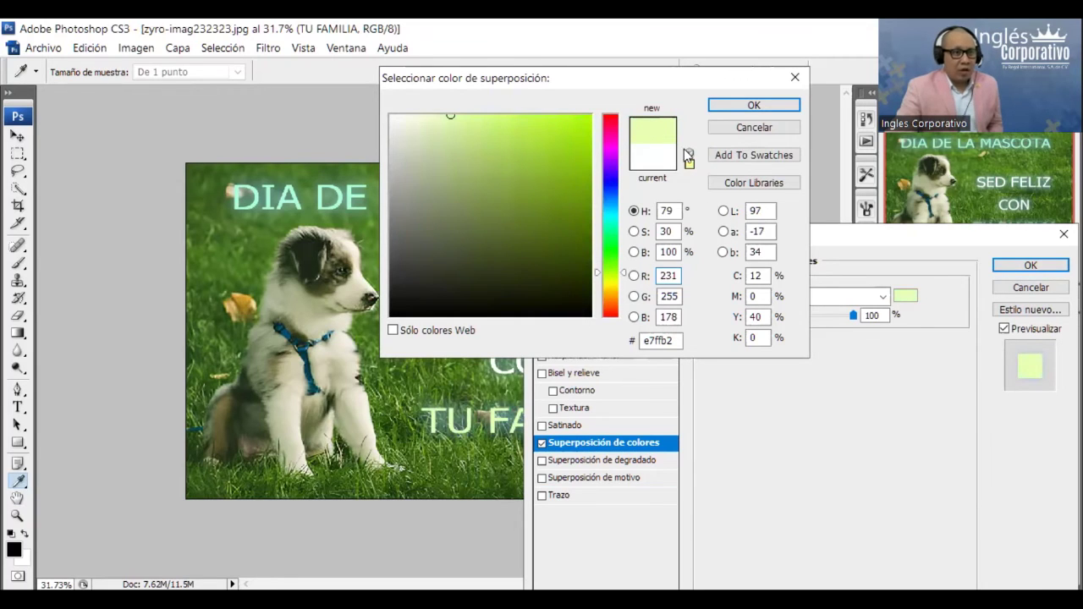
{"action": "left_click_drag", "start_coordinate": [450, 115], "coordinate": [590, 116]}
{"action": "left_click_drag", "start_coordinate": [623, 273], "coordinate": [623, 282]}
{"action": "mouse_move", "coordinate": [580, 125]}
{"action": "left_mouse_down"}
{"action": "mouse_move", "coordinate": [554, 86]}
{"action": "mouse_move", "coordinate": [517, 115]}
{"action": "left_mouse_up"}
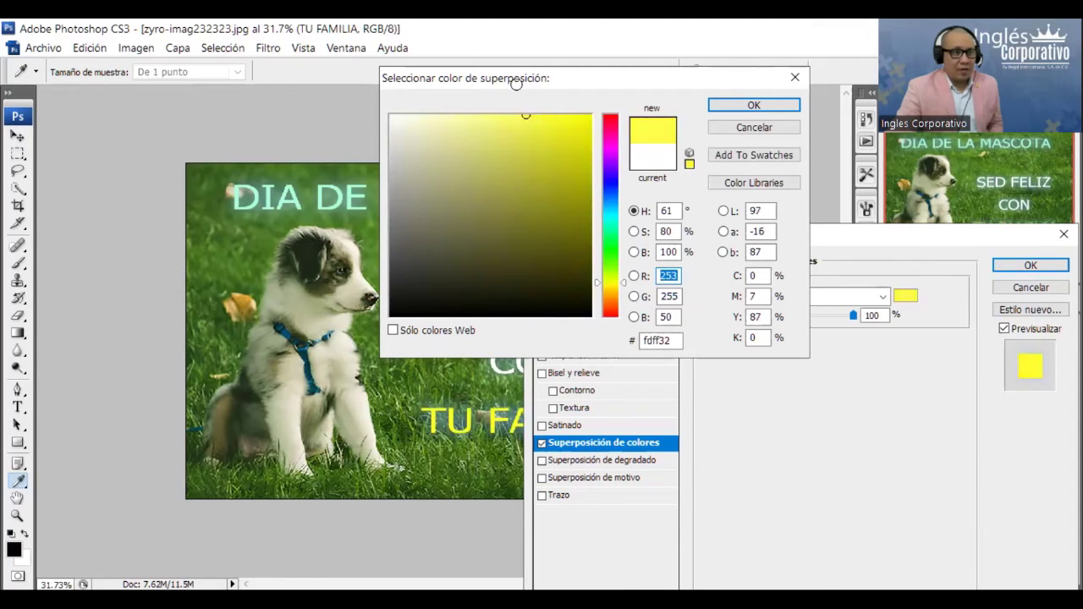
{"action": "left_click_drag", "start_coordinate": [456, 85], "coordinate": [455, 86]}
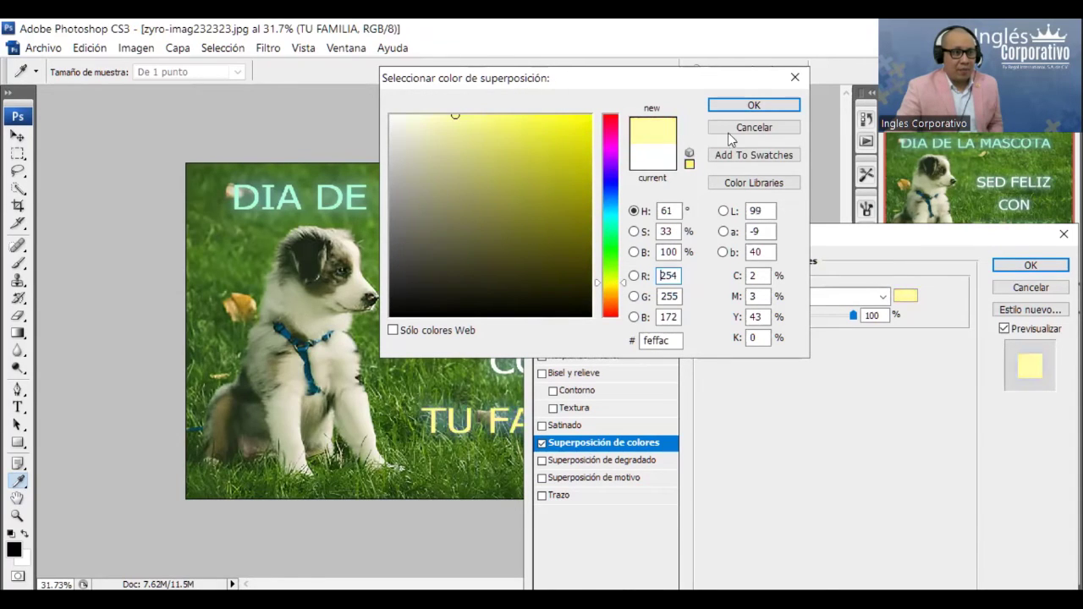
{"action": "left_click", "coordinate": [736, 104]}
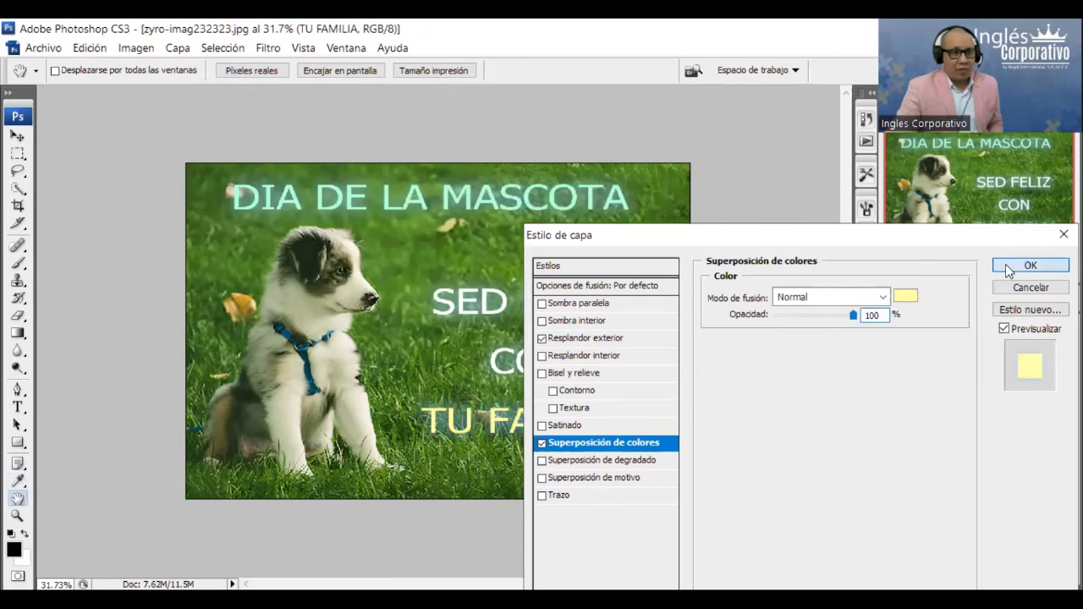
{"action": "left_click", "coordinate": [1031, 265]}
Select the CON layer and open its colour overlay colour chooser
{"action": "left_click", "coordinate": [925, 411]}
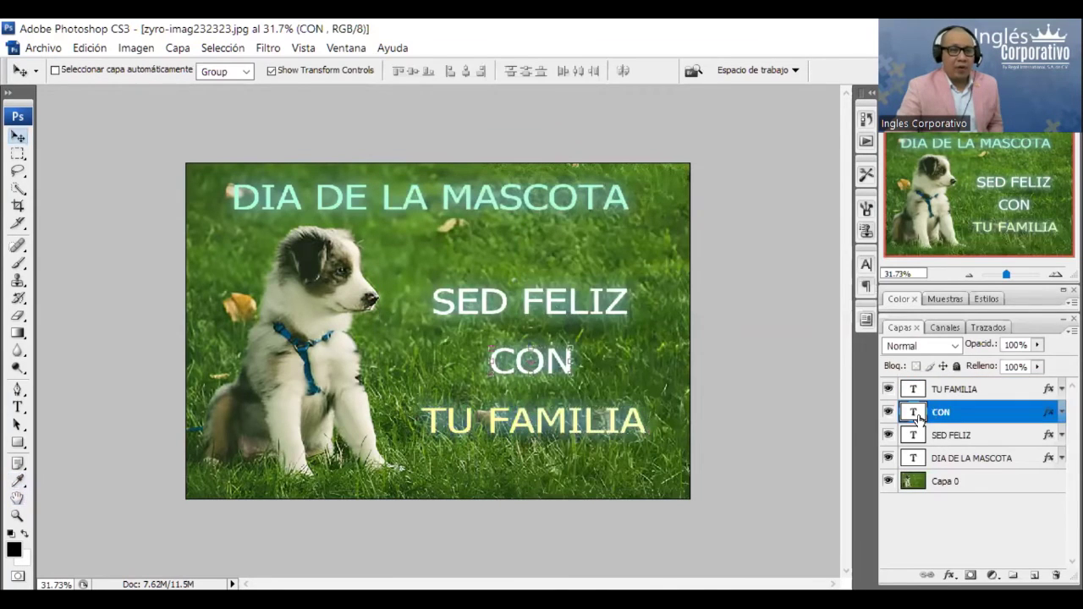
{"action": "right_click", "coordinate": [913, 411]}
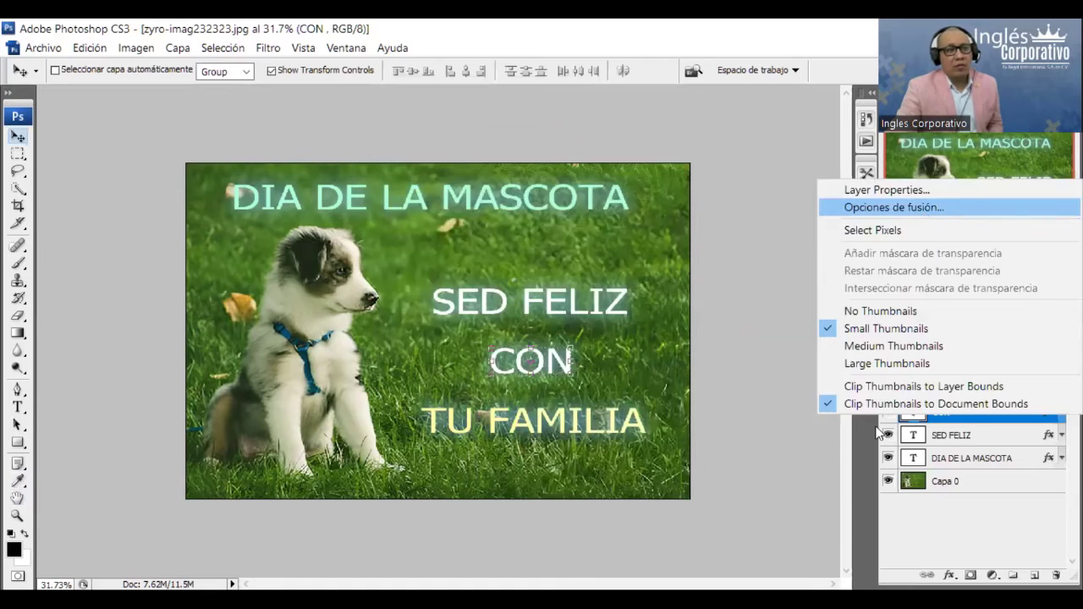
{"action": "key", "text": "Escape"}
{"action": "key", "text": "h"}
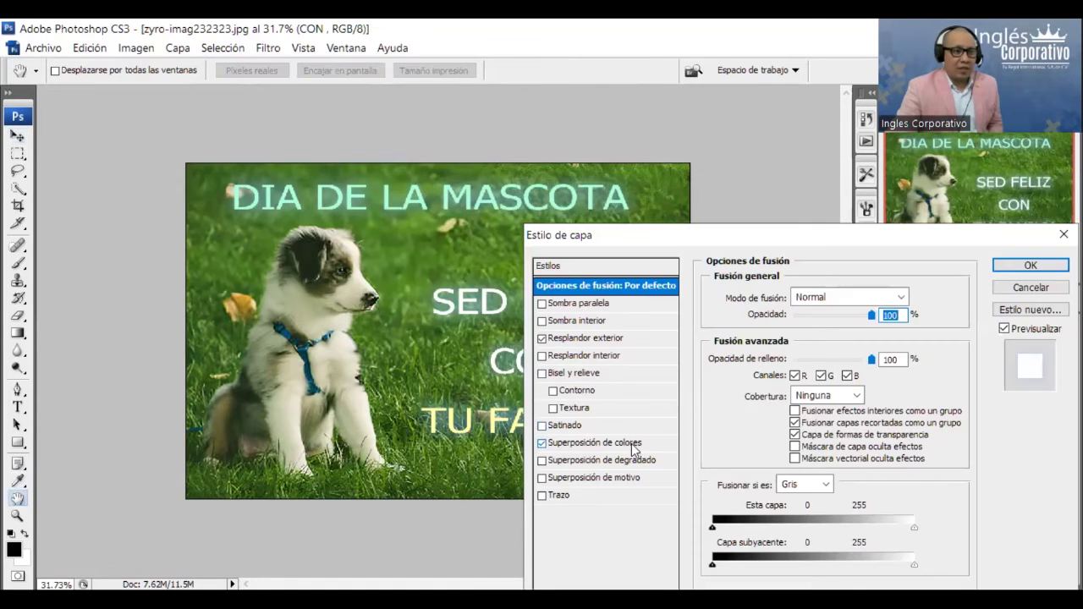
{"action": "left_click", "coordinate": [604, 443]}
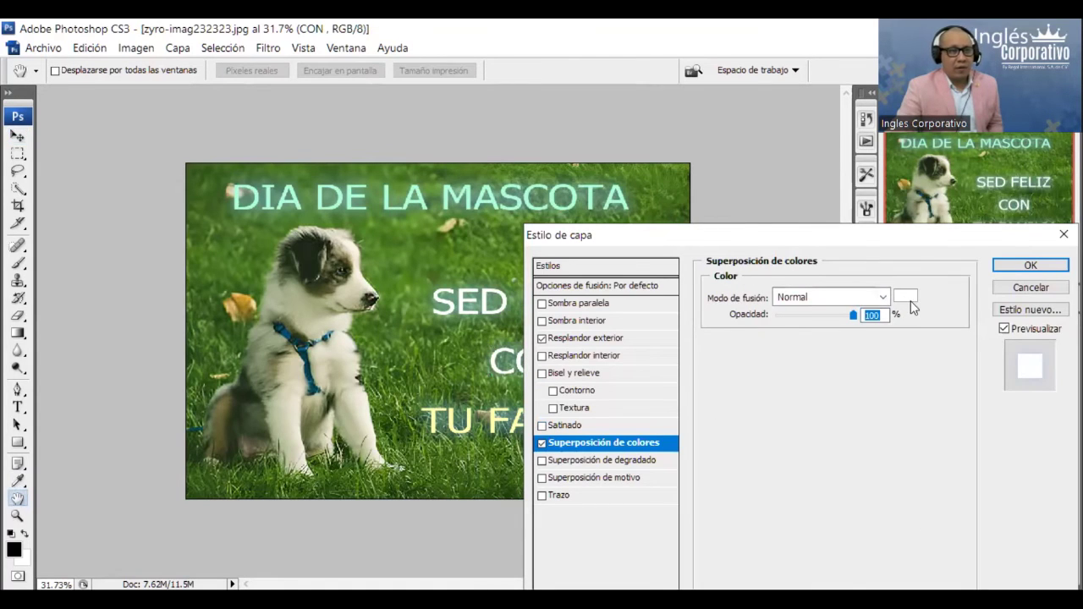
{"action": "left_click", "coordinate": [912, 302]}
Pick pale yellow #fff9c8 for the CON overlay and apply the layer style
{"action": "left_click", "coordinate": [613, 271]}
{"action": "left_click", "coordinate": [530, 115]}
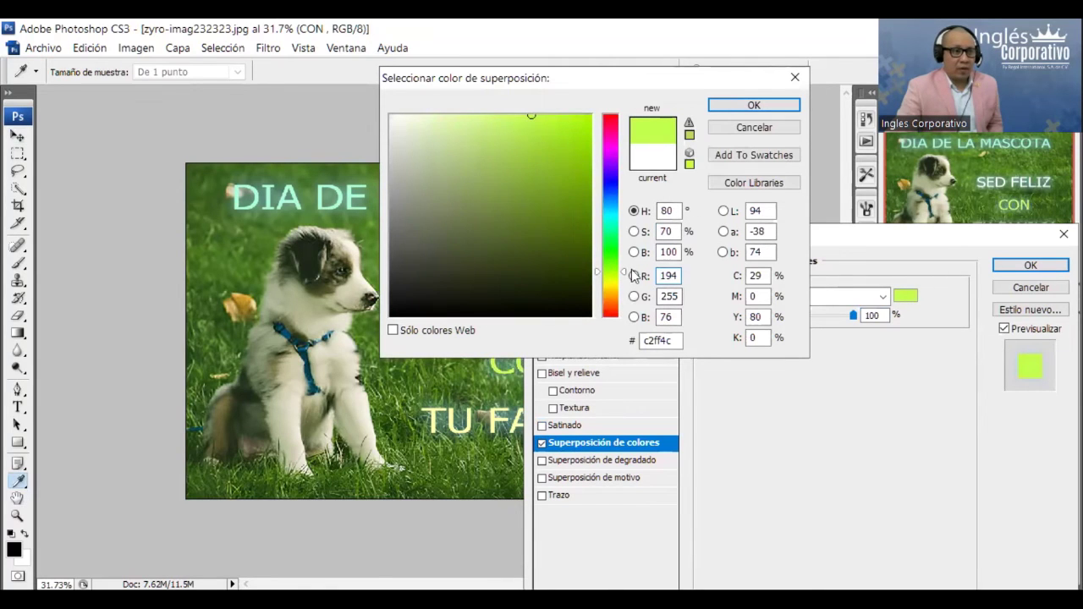
{"action": "left_click", "coordinate": [613, 283]}
{"action": "left_click", "coordinate": [613, 286]}
{"action": "left_click", "coordinate": [487, 114]}
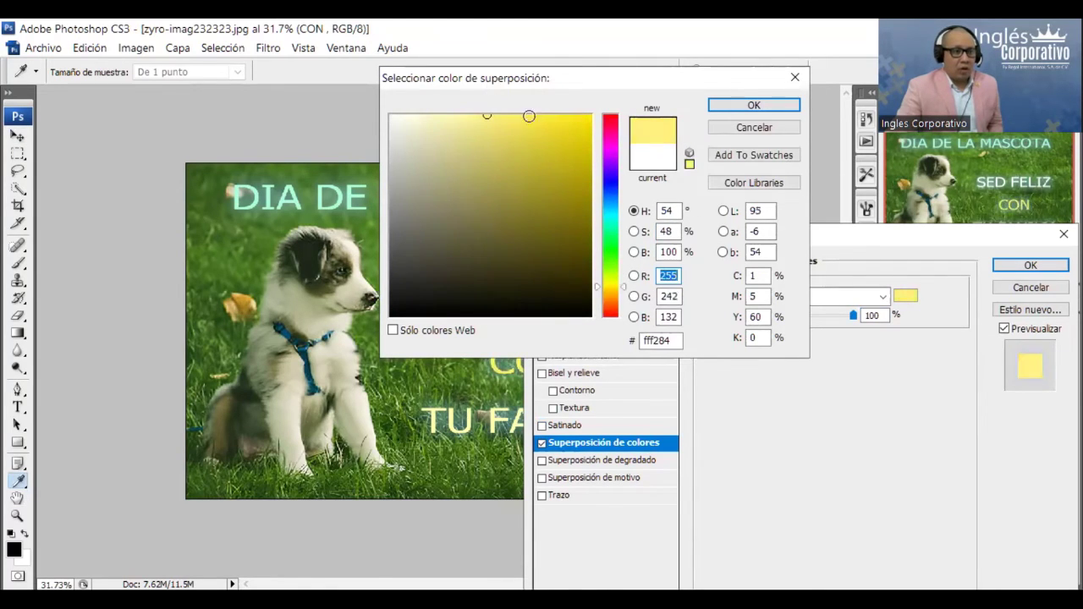
{"action": "left_click_drag", "start_coordinate": [456, 103], "coordinate": [433, 104]}
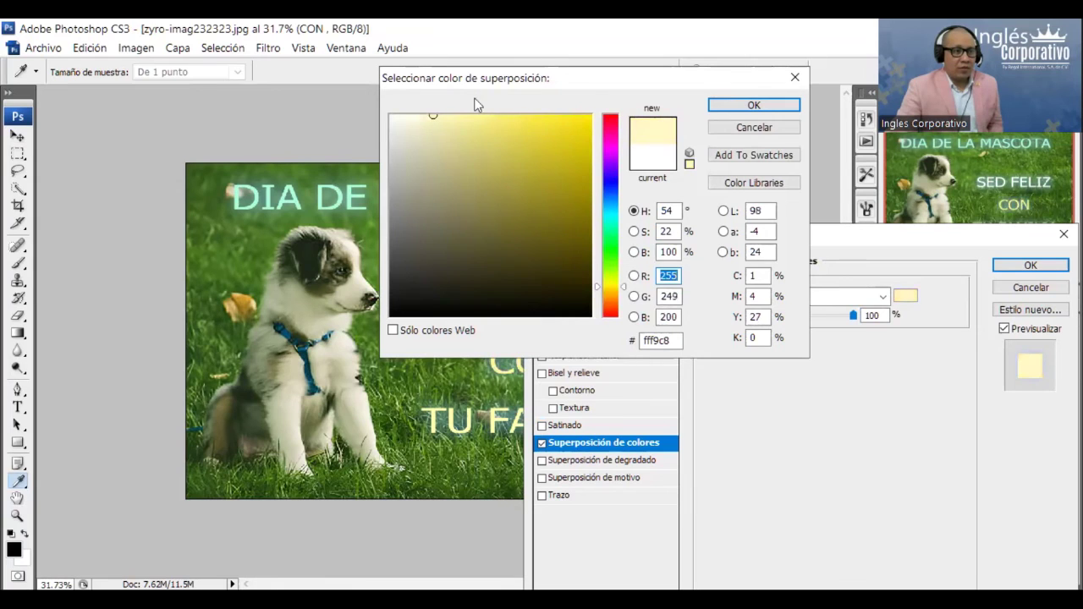
{"action": "left_click", "coordinate": [735, 107]}
{"action": "left_click", "coordinate": [1001, 266]}
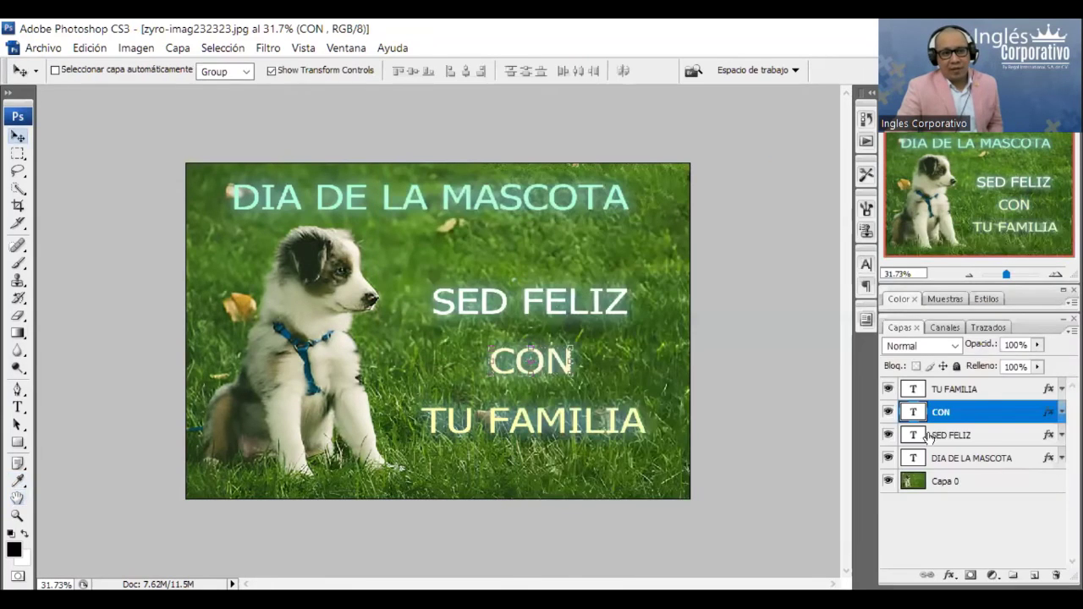
Give the SED FELIZ text layer a pale yellow Color Overlay
{"action": "left_click", "coordinate": [918, 391]}
{"action": "left_click", "coordinate": [919, 437]}
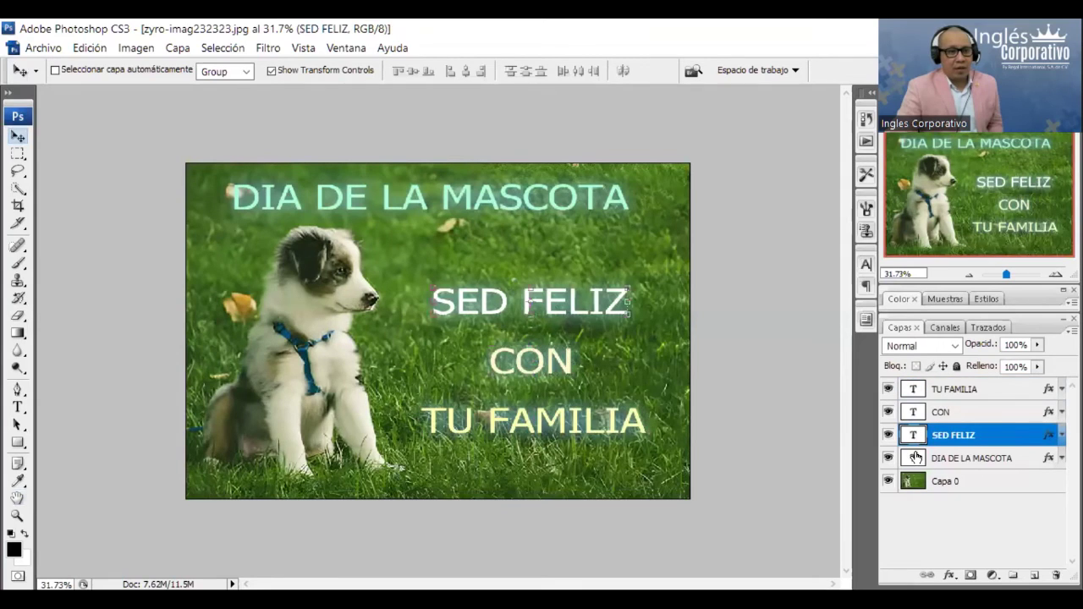
{"action": "right_click", "coordinate": [918, 446]}
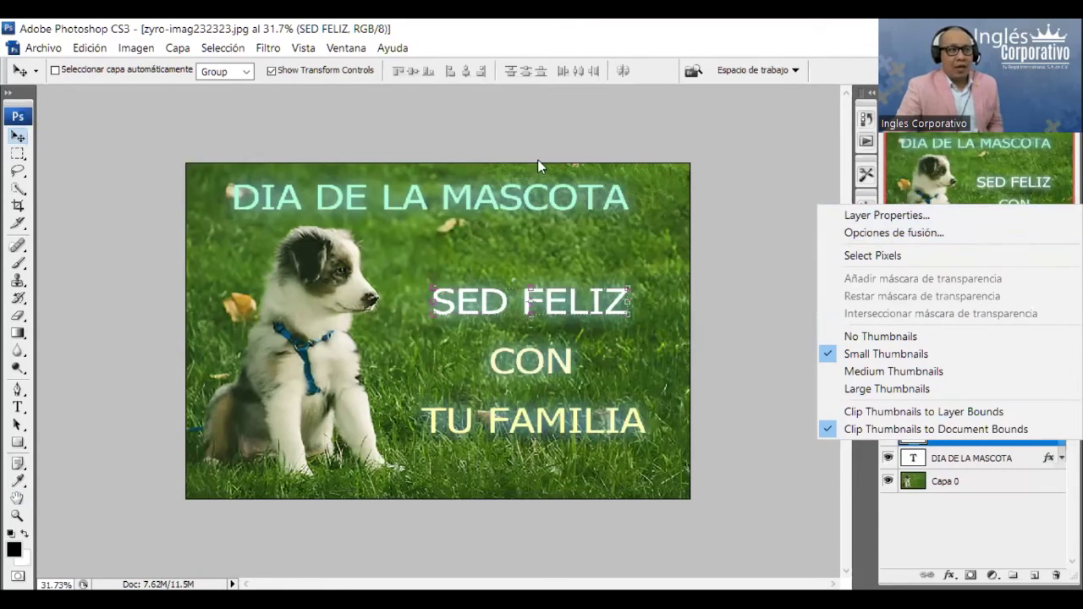
{"action": "key", "text": "Escape"}
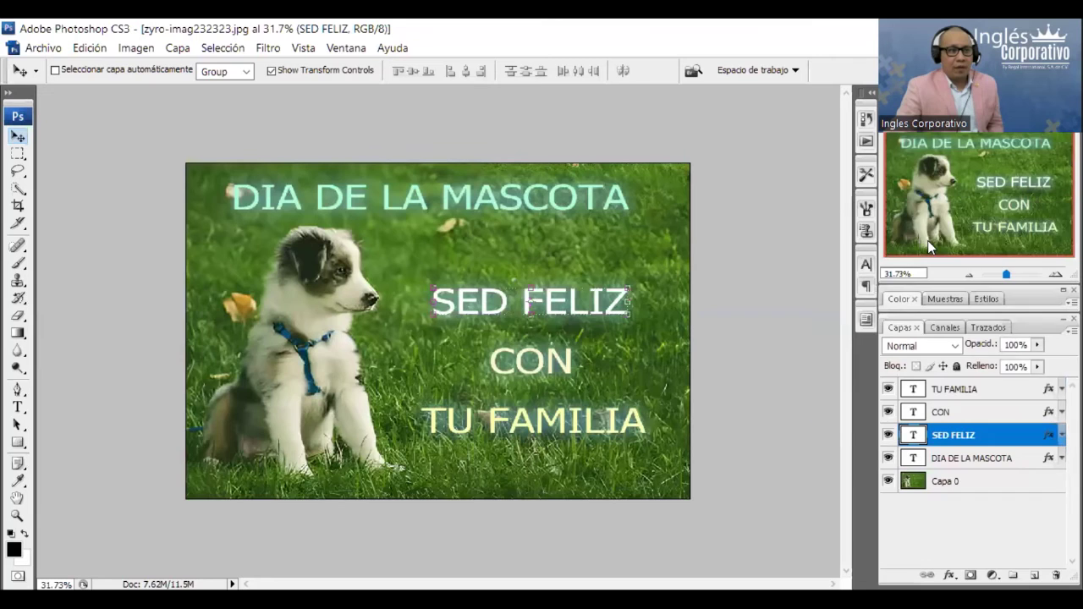
{"action": "key", "text": "h"}
{"action": "left_click", "coordinate": [604, 442]}
{"action": "left_click", "coordinate": [910, 298]}
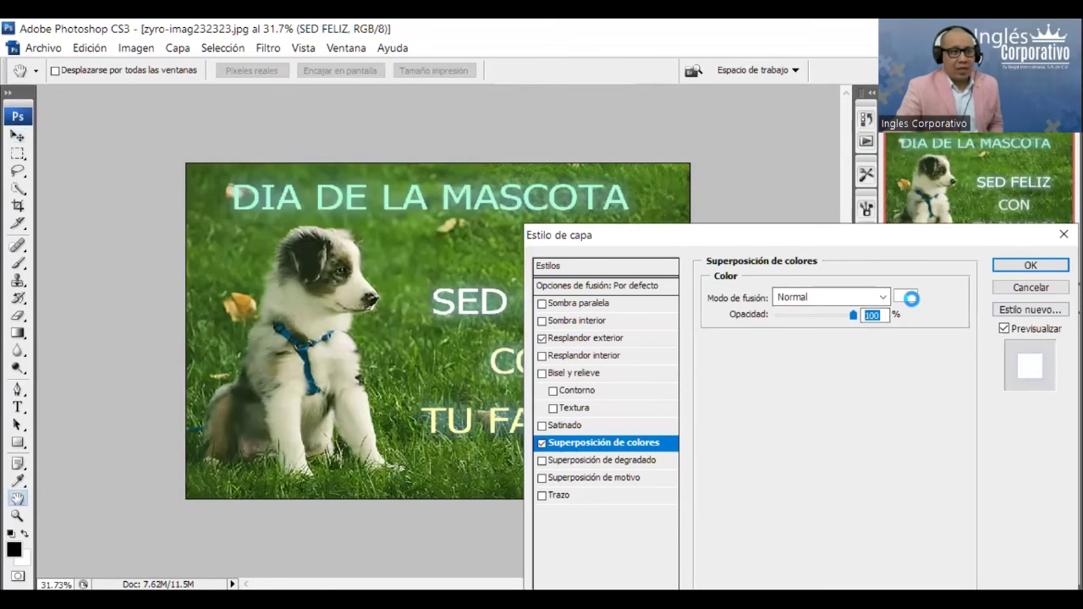
{"action": "left_click", "coordinate": [620, 287]}
{"action": "left_click_drag", "start_coordinate": [447, 119], "coordinate": [418, 102]}
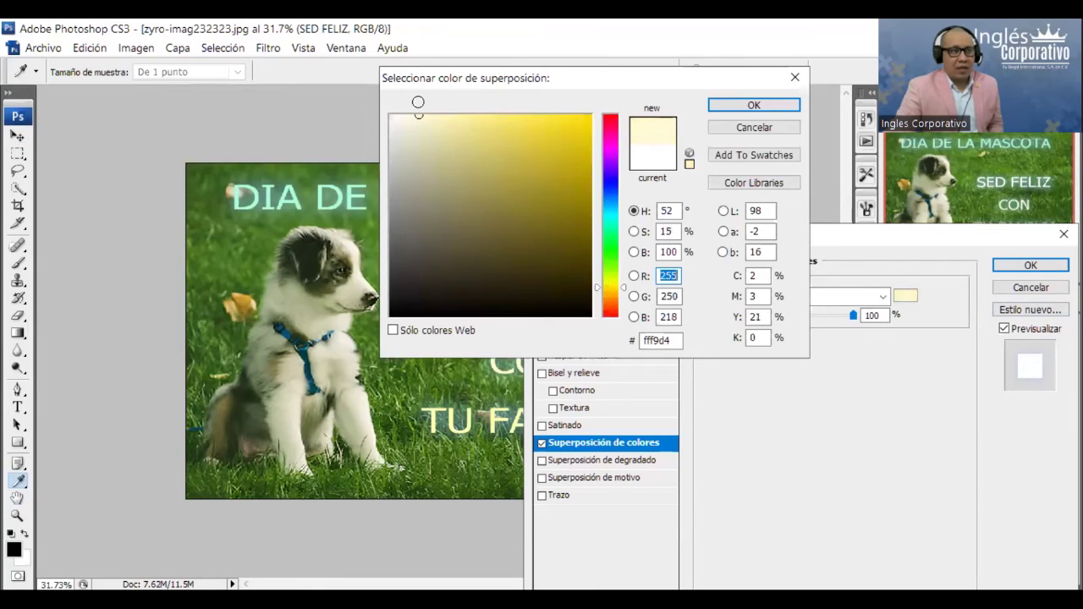
{"action": "left_click", "coordinate": [754, 105]}
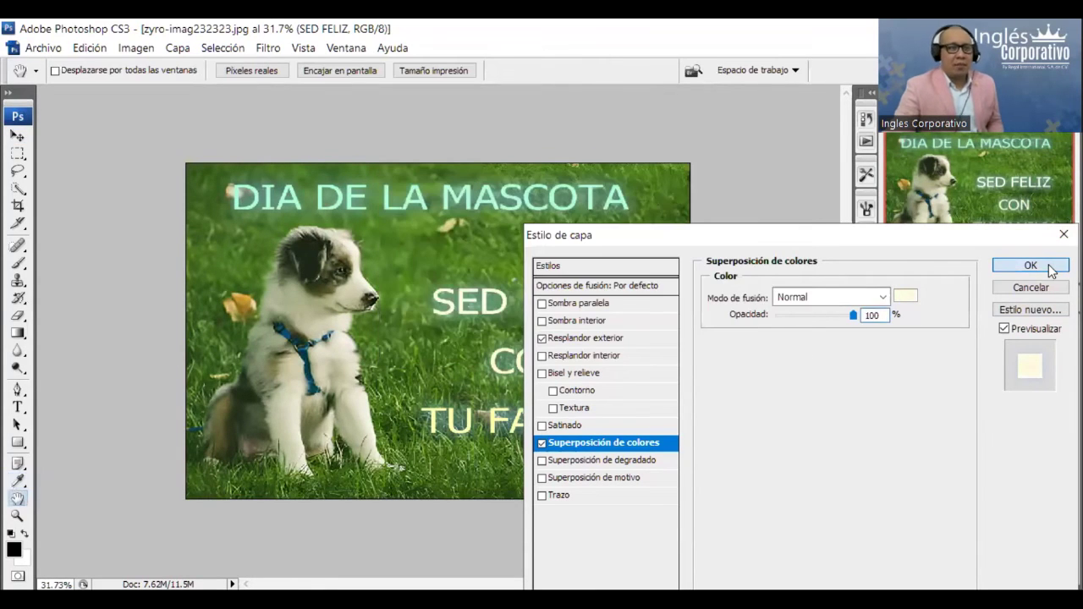
{"action": "left_click", "coordinate": [1048, 265]}
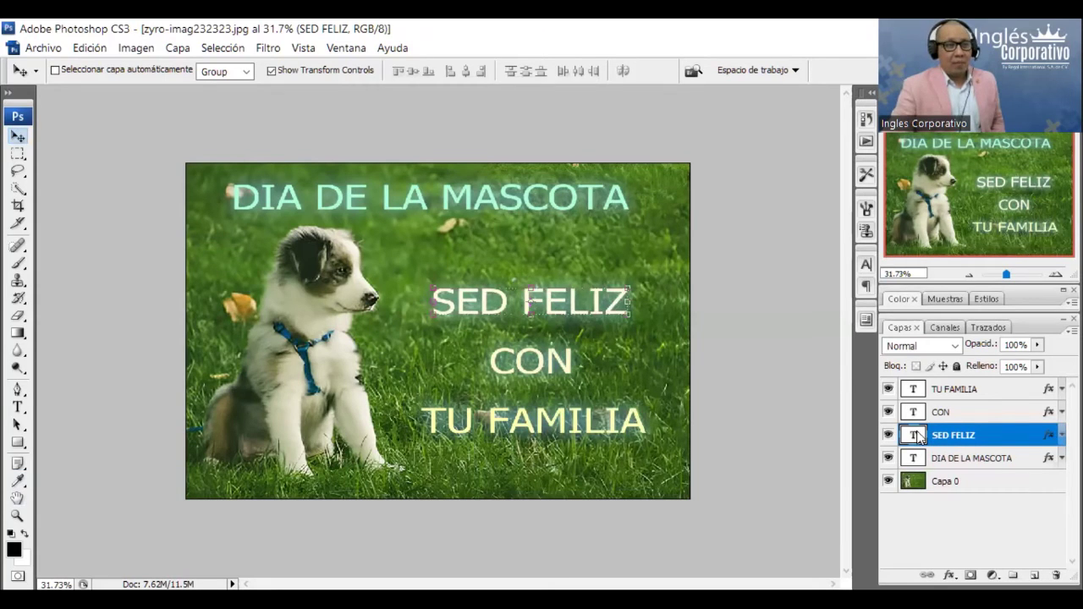
Adjust the SED FELIZ overlay to a slightly stronger pale yellow, fff6b9
{"action": "right_click", "coordinate": [913, 435]}
{"action": "left_click", "coordinate": [619, 300]}
{"action": "key", "text": "h"}
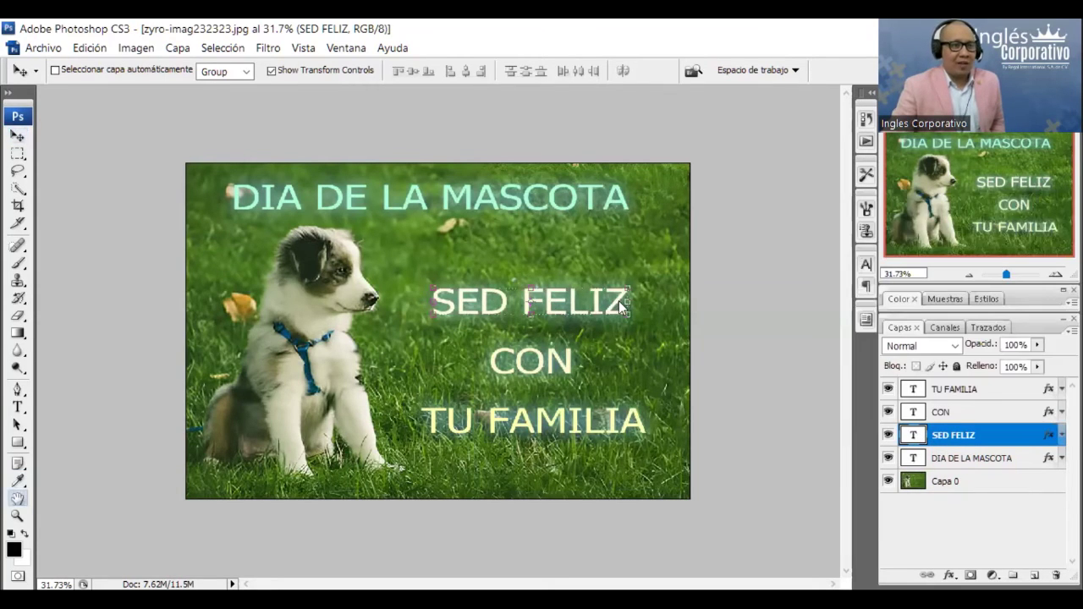
{"action": "left_click", "coordinate": [631, 447]}
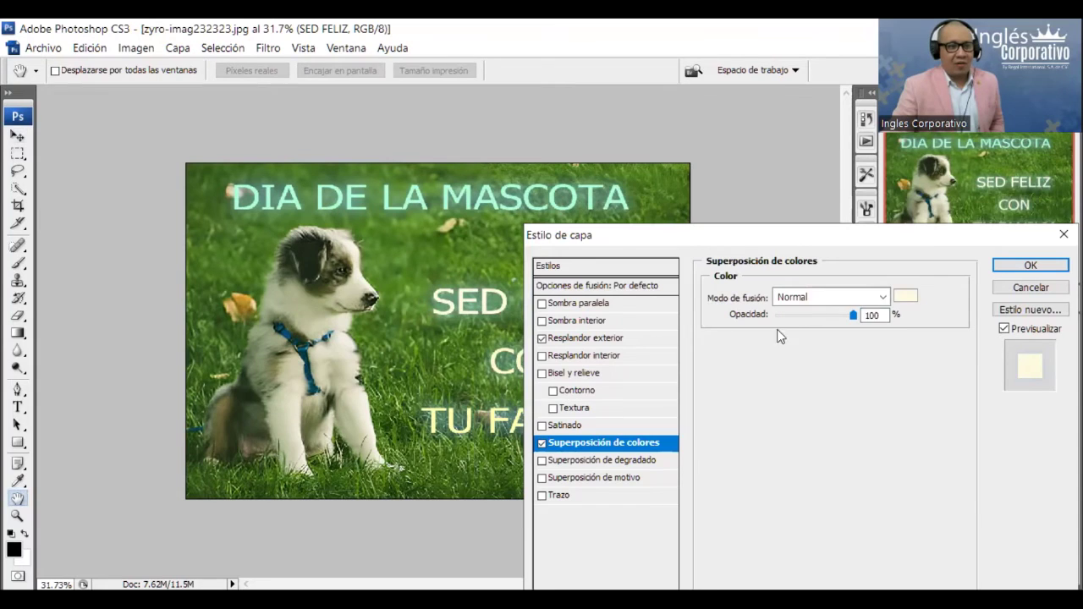
{"action": "left_click", "coordinate": [907, 298]}
{"action": "left_click_drag", "start_coordinate": [435, 123], "coordinate": [448, 120]}
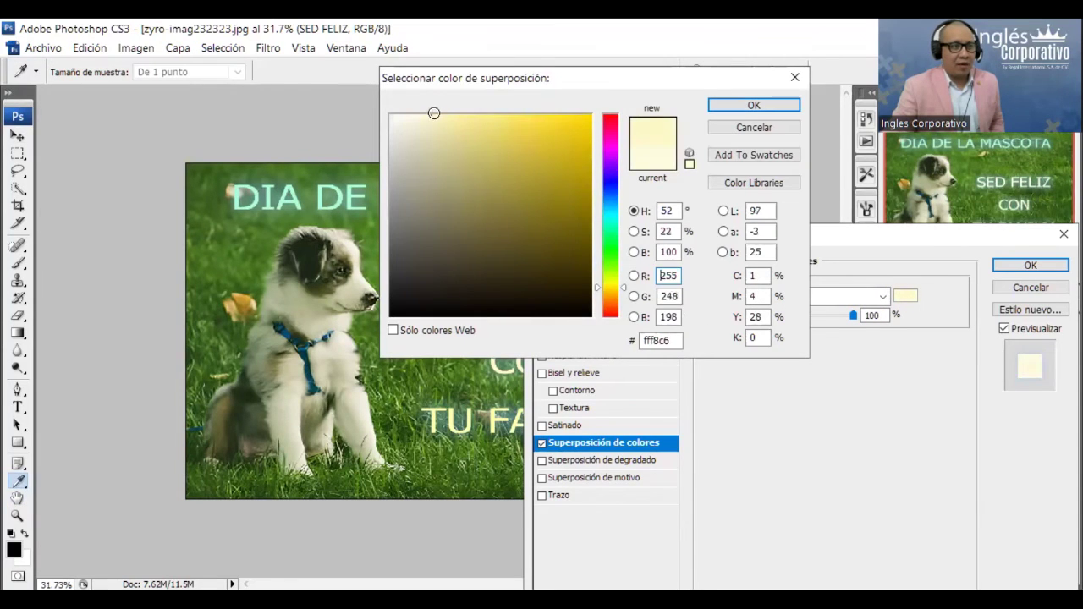
{"action": "key", "text": "Return"}
{"action": "left_click", "coordinate": [1012, 273]}
{"action": "scroll", "coordinate": [680, 348], "scroll_direction": "down", "scroll_amount": 1}
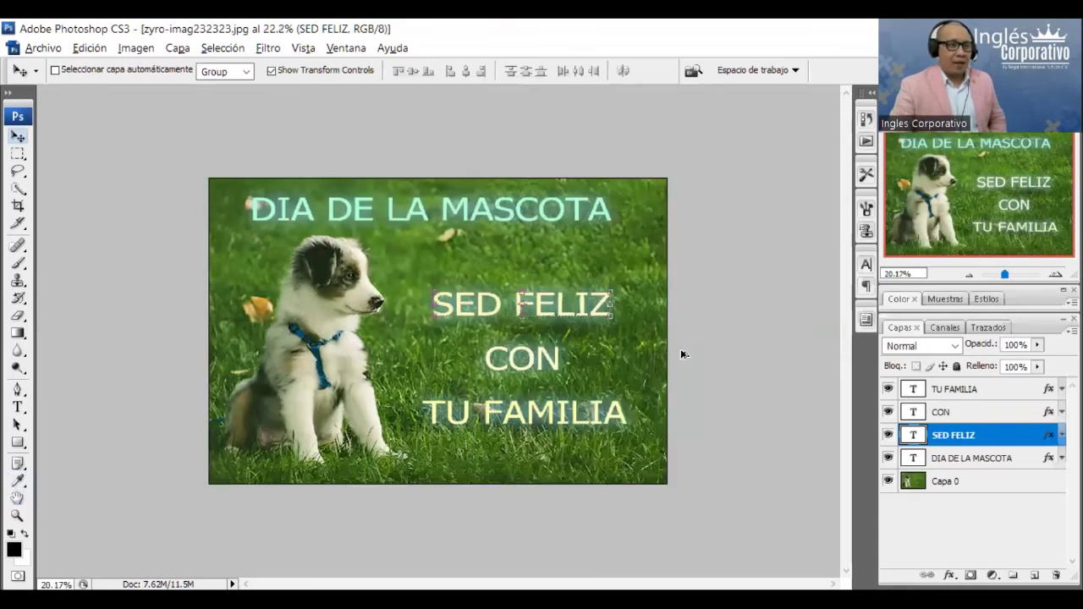
{"action": "scroll", "coordinate": [681, 349], "scroll_direction": "down", "scroll_amount": 1}
Scale the Capa 0 grass photo to about 103% × 104% and nudge it down-left
{"action": "scroll", "coordinate": [664, 382], "scroll_direction": "up", "scroll_amount": 2}
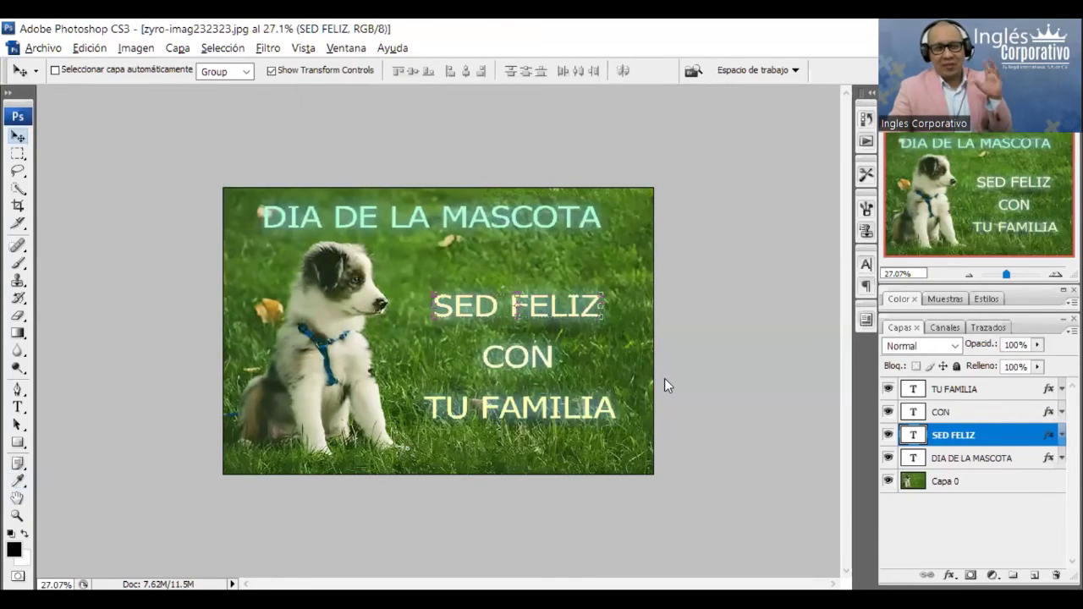
{"action": "left_click", "coordinate": [927, 483]}
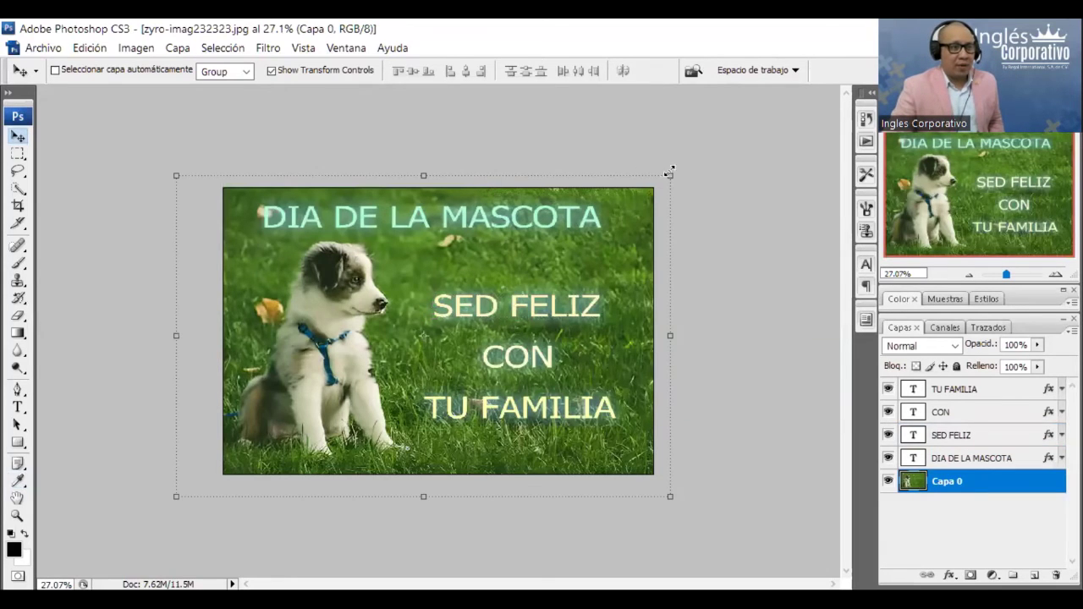
{"action": "left_click_drag", "start_coordinate": [668, 172], "coordinate": [687, 168]}
{"action": "key", "text": "shift+Down"}
{"action": "key", "text": "shift+Down"}
{"action": "key", "text": "shift+Down"}
{"action": "key", "text": "shift+Down"}
{"action": "key", "text": "shift+Down"}
{"action": "key", "text": "shift+Down"}
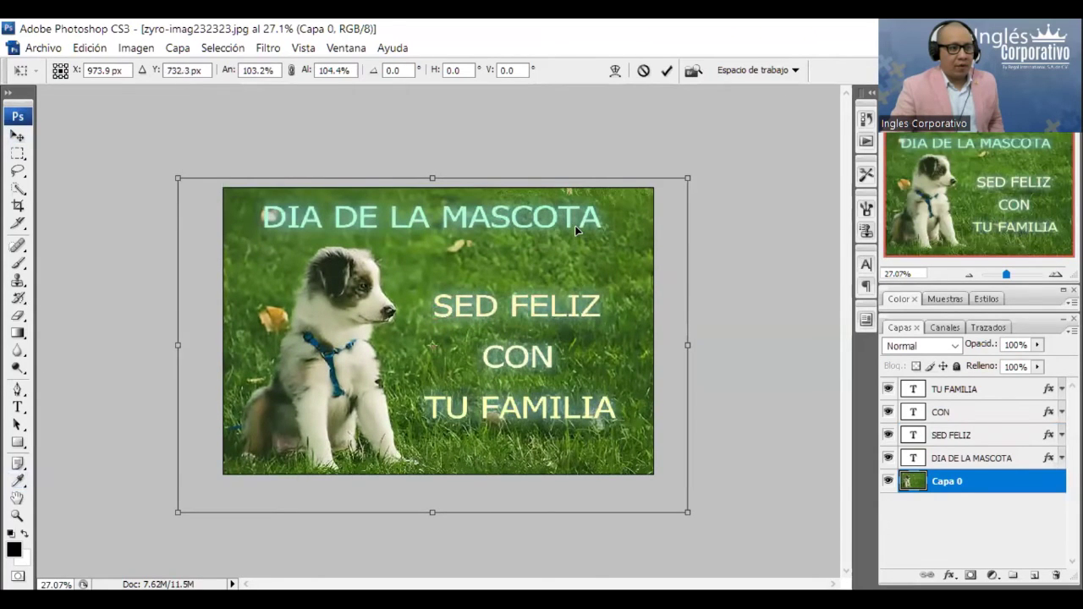
{"action": "key", "text": "shift+Left"}
{"action": "key", "text": "shift+Left"}
{"action": "key", "text": "shift+Left"}
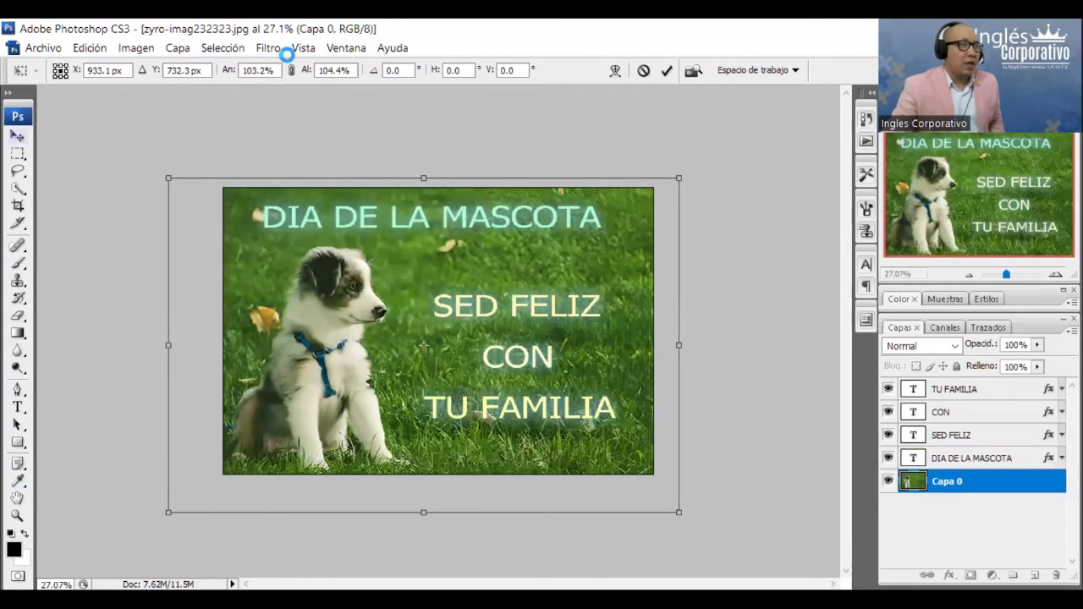
{"action": "left_click", "coordinate": [269, 49]}
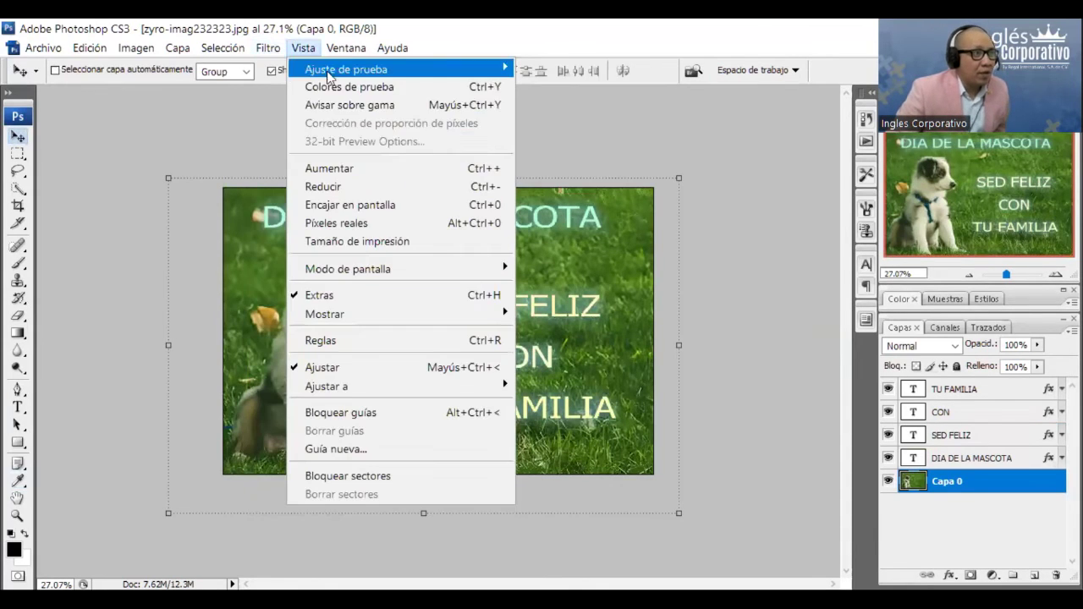
{"action": "left_click", "coordinate": [373, 451]}
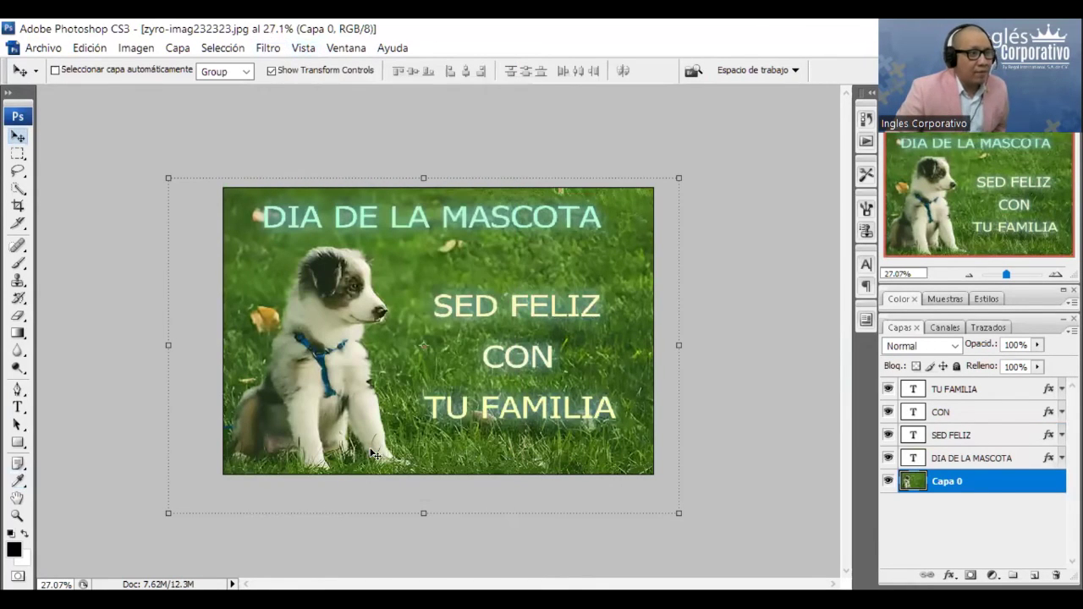
Add a vertical guide along the image's left edge
{"action": "left_click", "coordinate": [586, 210]}
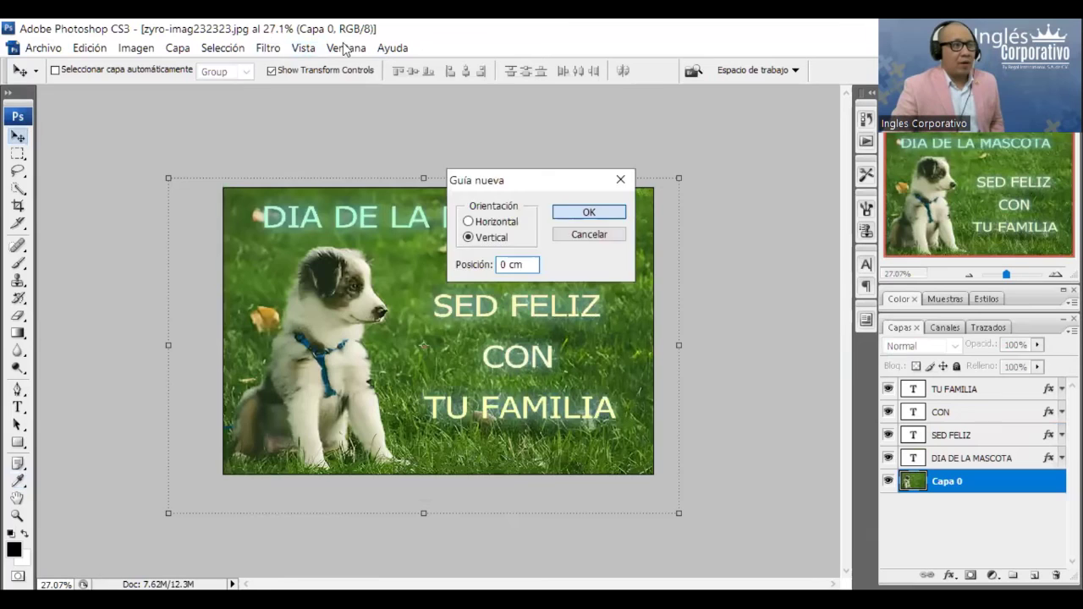
{"action": "left_click", "coordinate": [267, 48]}
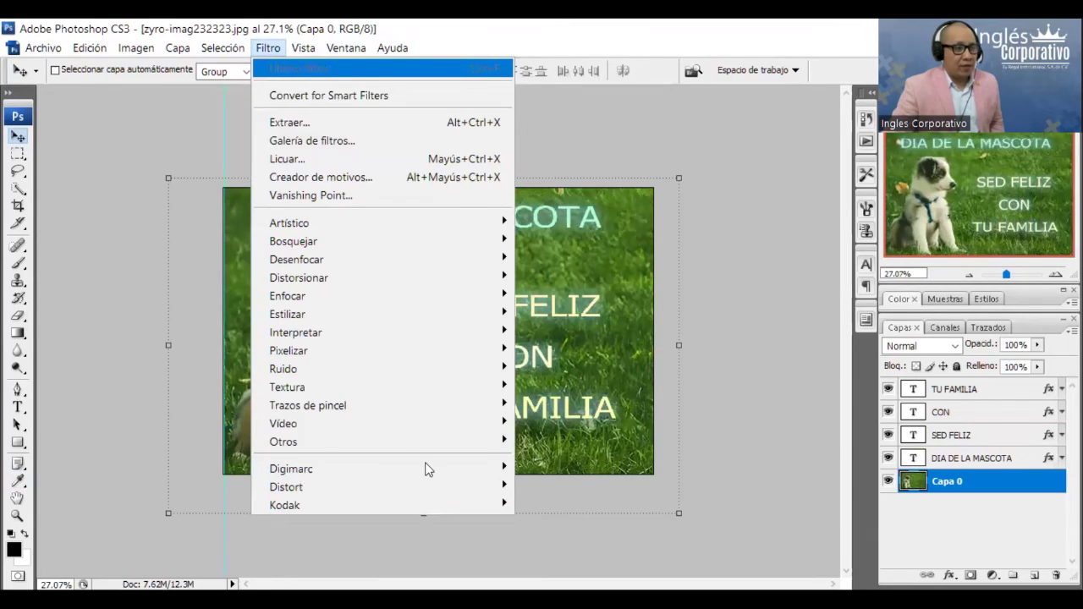
{"action": "left_click", "coordinate": [587, 213]}
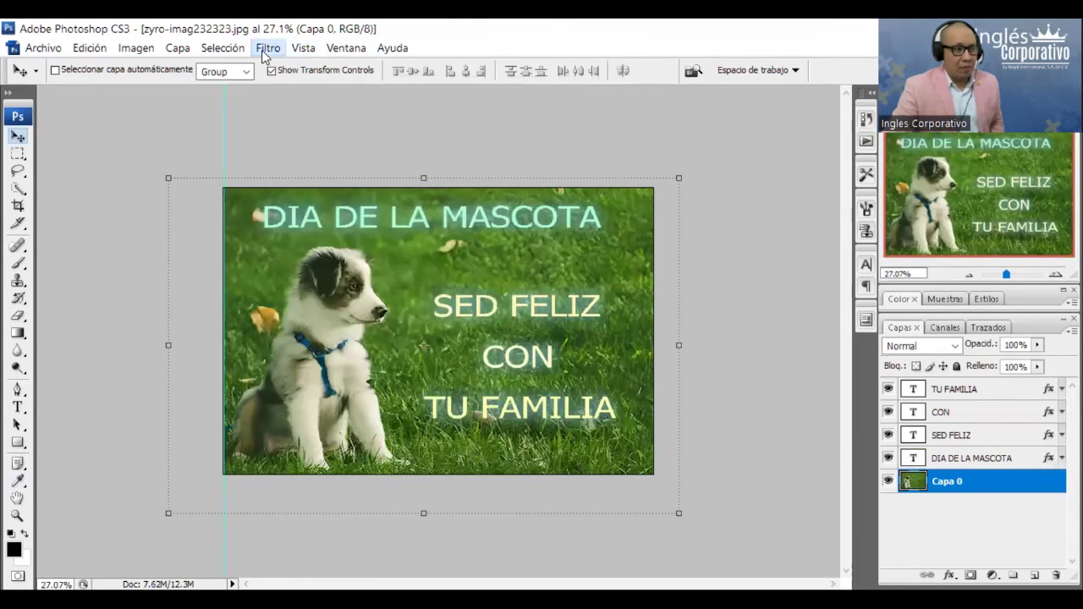
{"action": "left_click", "coordinate": [268, 48]}
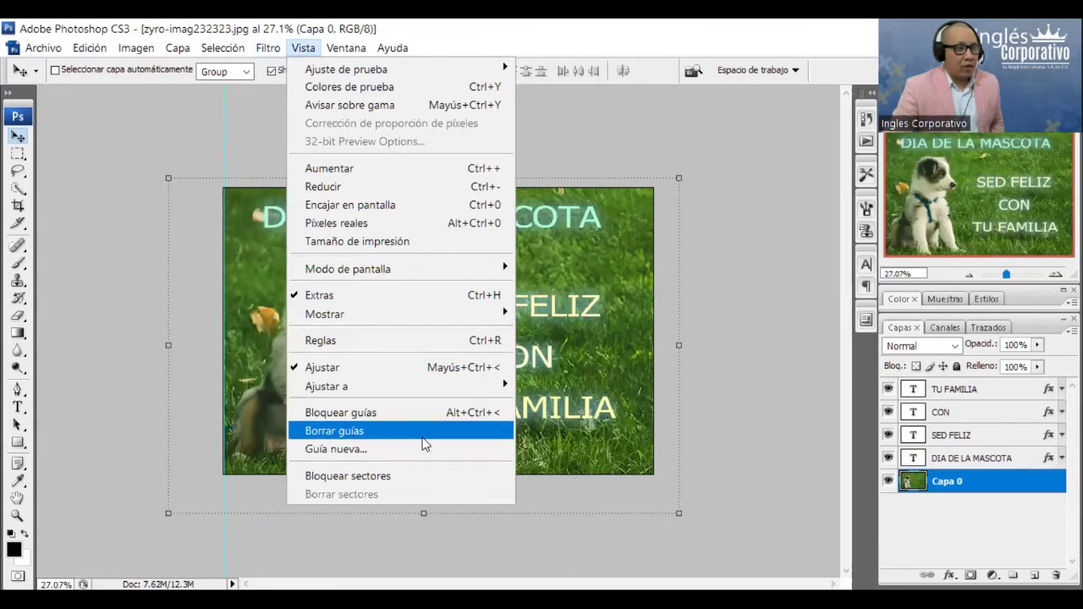
{"action": "left_click", "coordinate": [425, 450]}
{"action": "type", "text": "8"}
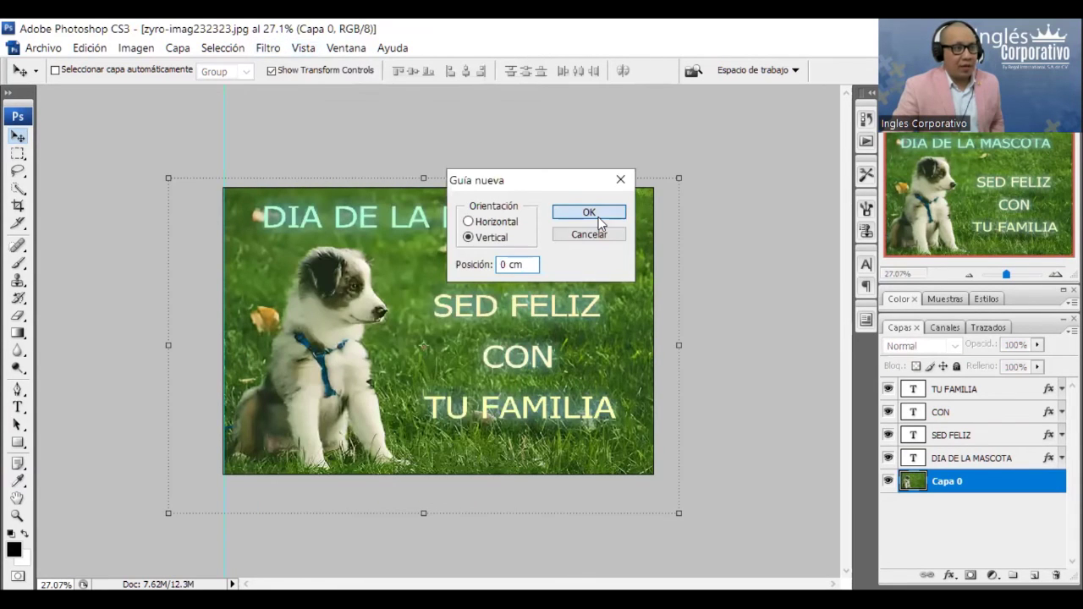
{"action": "left_click", "coordinate": [598, 216]}
Add horizontal guides at the image top and drag one to the bottom edge
{"action": "left_click", "coordinate": [276, 50]}
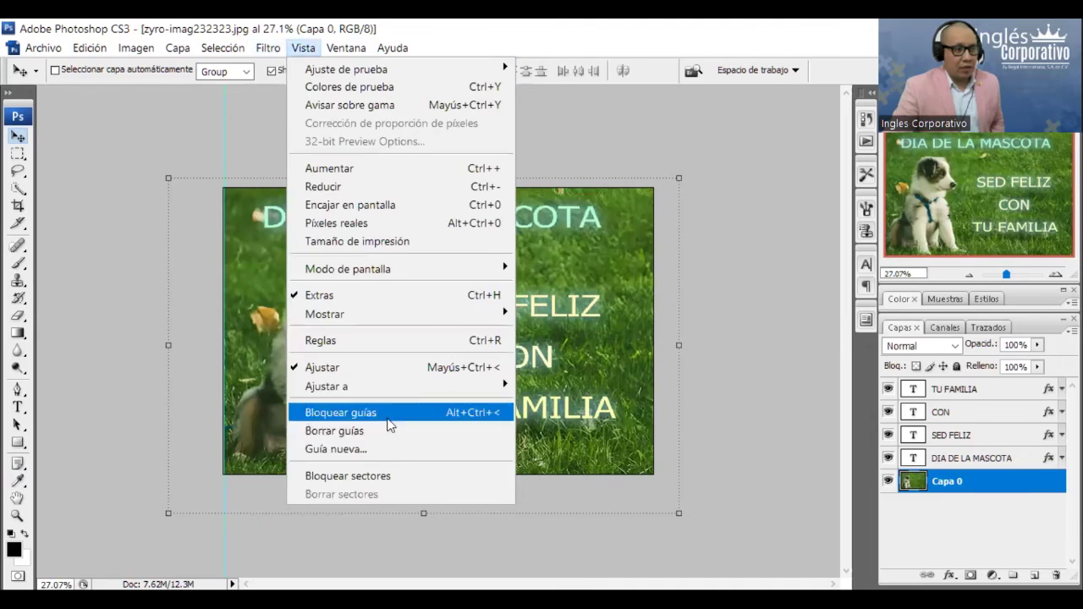
{"action": "left_click", "coordinate": [387, 449]}
{"action": "left_click", "coordinate": [511, 222]}
{"action": "left_click", "coordinate": [572, 215]}
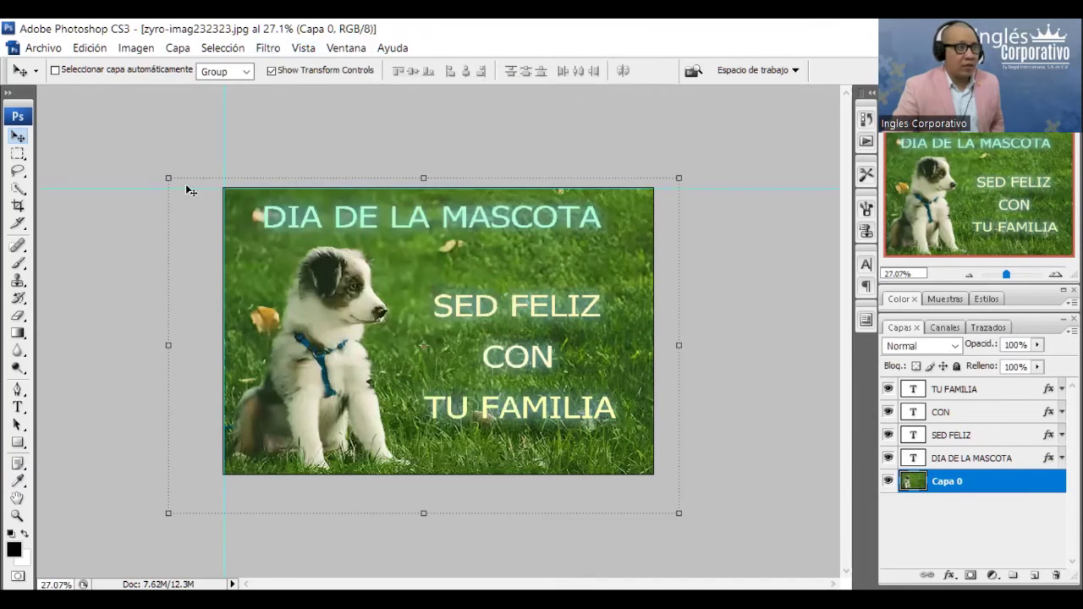
{"action": "left_click", "coordinate": [269, 48]}
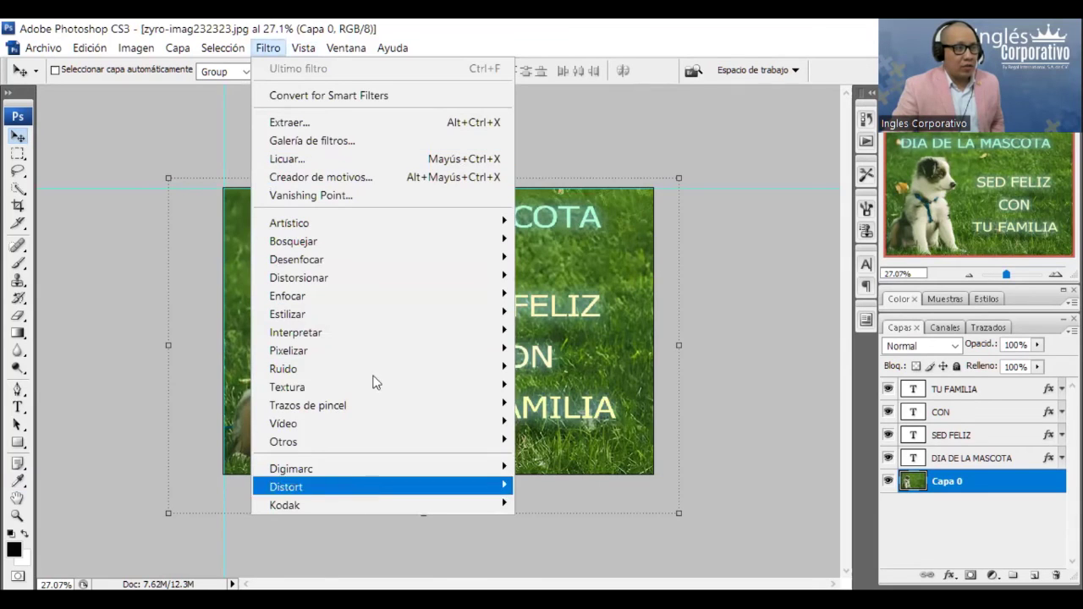
{"action": "mouse_move", "coordinate": [303, 48]}
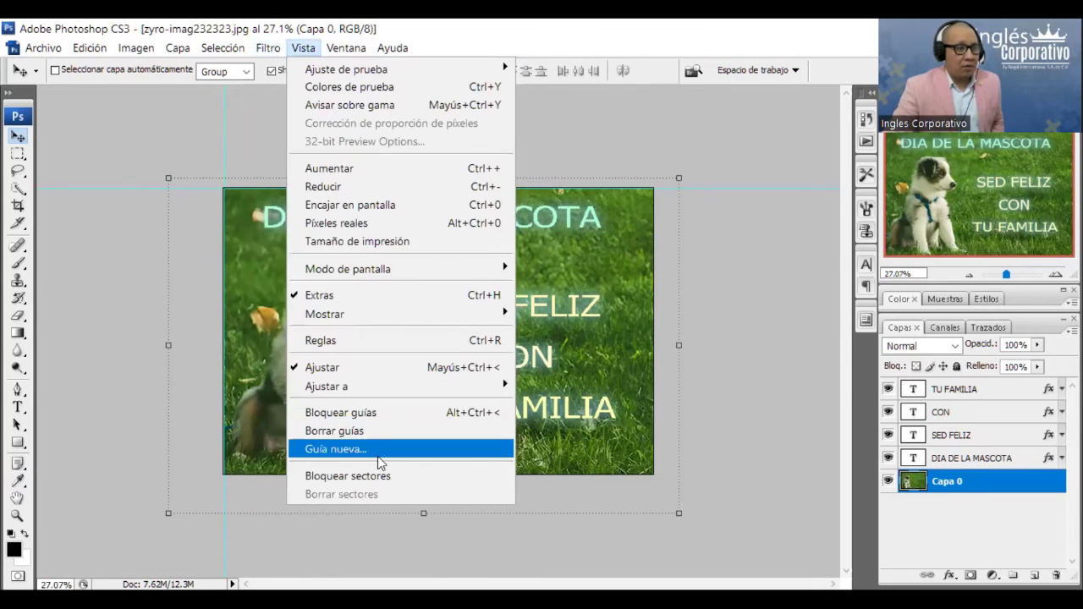
{"action": "left_click", "coordinate": [378, 449]}
{"action": "left_click", "coordinate": [506, 222]}
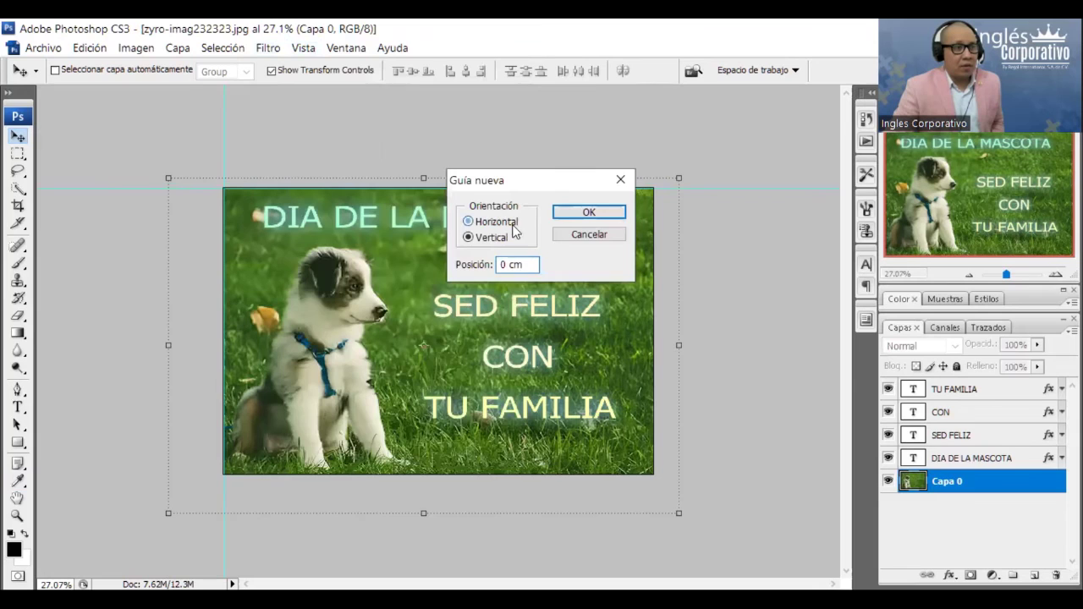
{"action": "key", "text": "Return"}
{"action": "left_click_drag", "start_coordinate": [547, 189], "coordinate": [506, 474]}
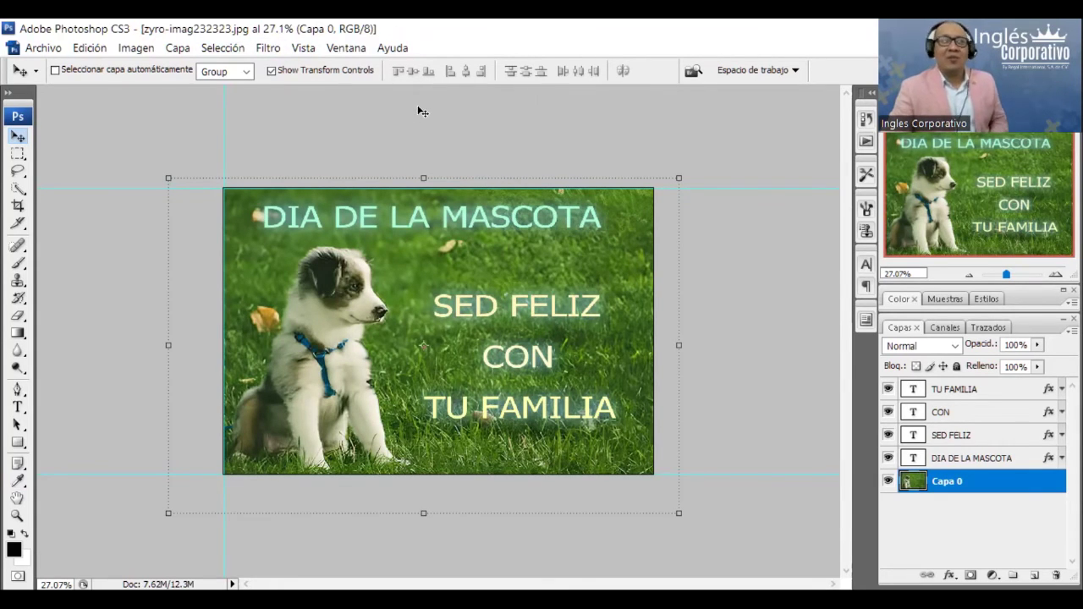
Add a vertical guide at Posición 0 cm with Vista > Guía nueva
{"action": "left_click", "coordinate": [280, 51]}
{"action": "key", "text": "Right"}
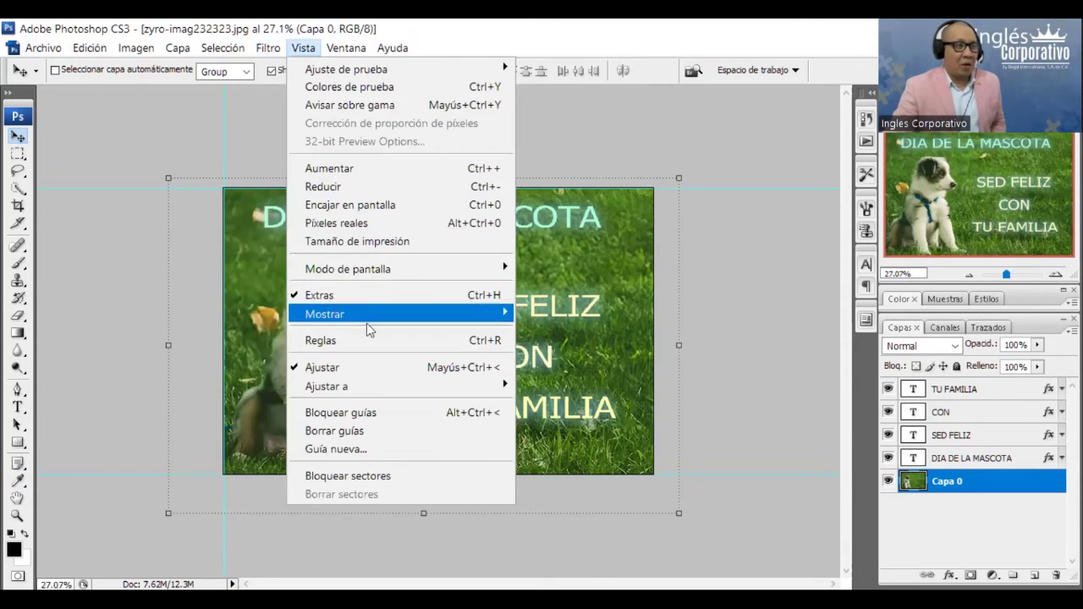
{"action": "left_click", "coordinate": [383, 449]}
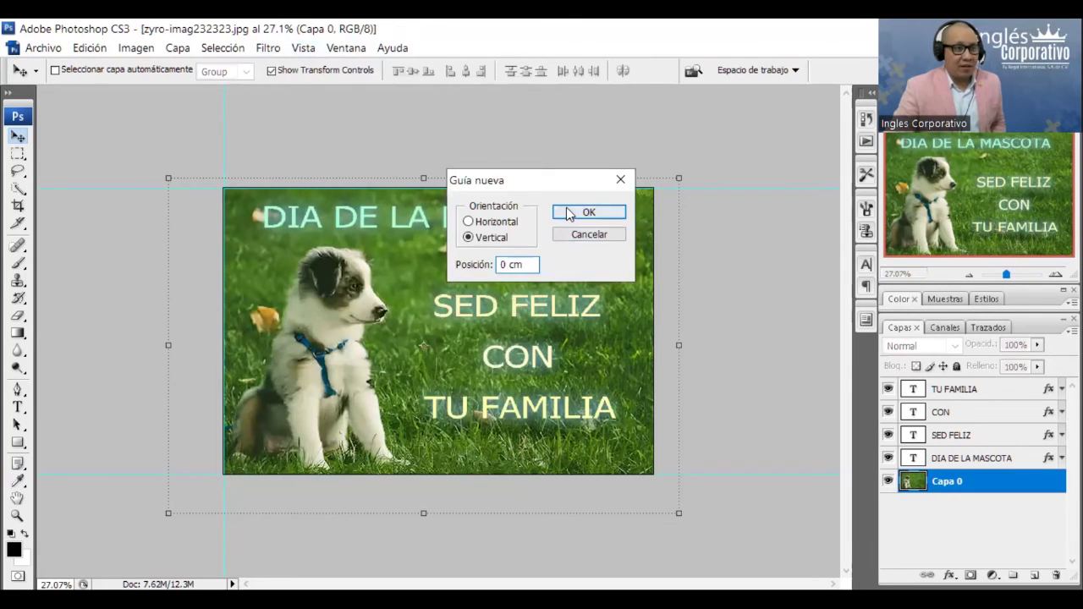
{"action": "left_click", "coordinate": [574, 216]}
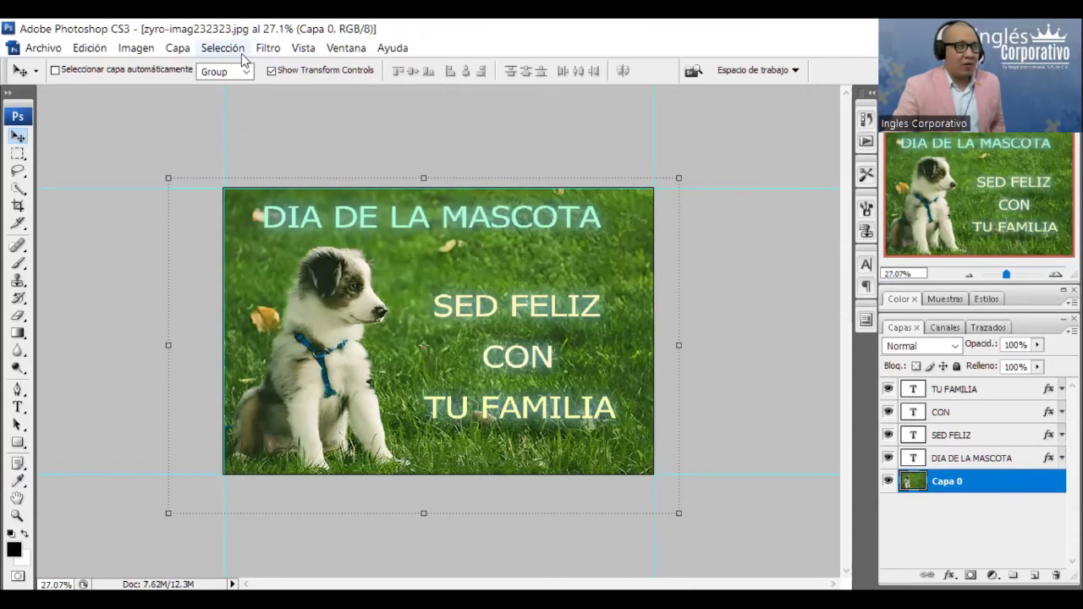
{"action": "left_click", "coordinate": [268, 48]}
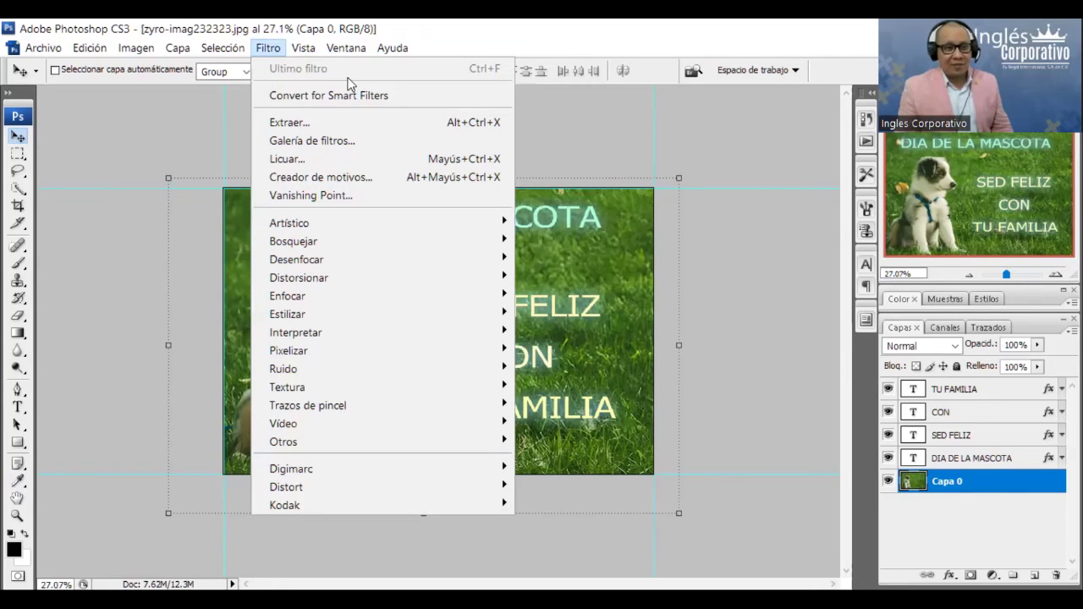
{"action": "left_click", "coordinate": [980, 434]}
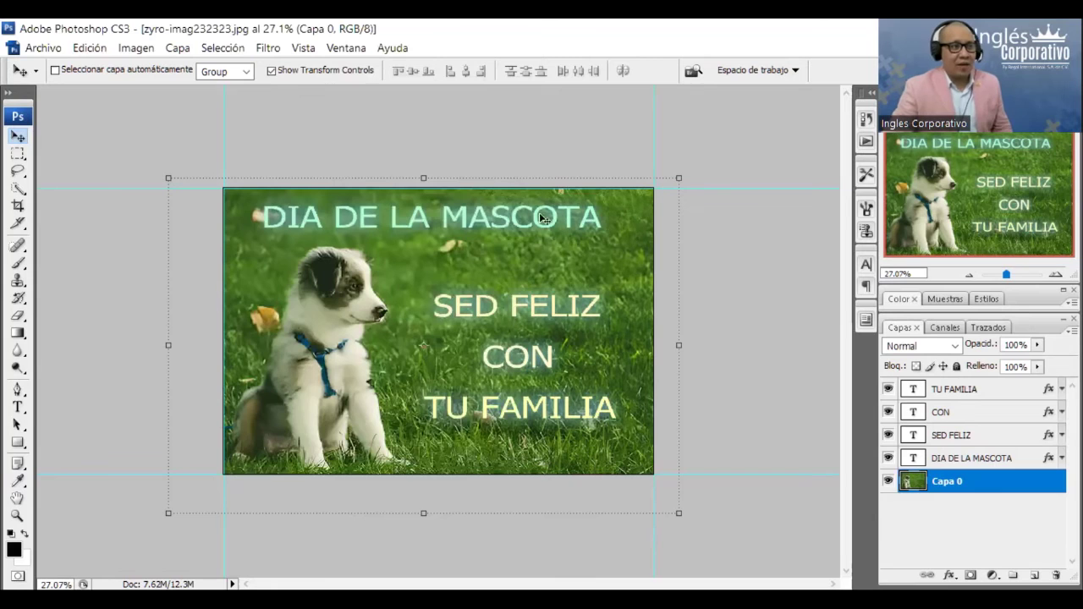
Drag guides to just below the DIA DE LA MASCOTA title and below TU FAMILIA
{"action": "left_click_drag", "start_coordinate": [531, 187], "coordinate": [535, 231]}
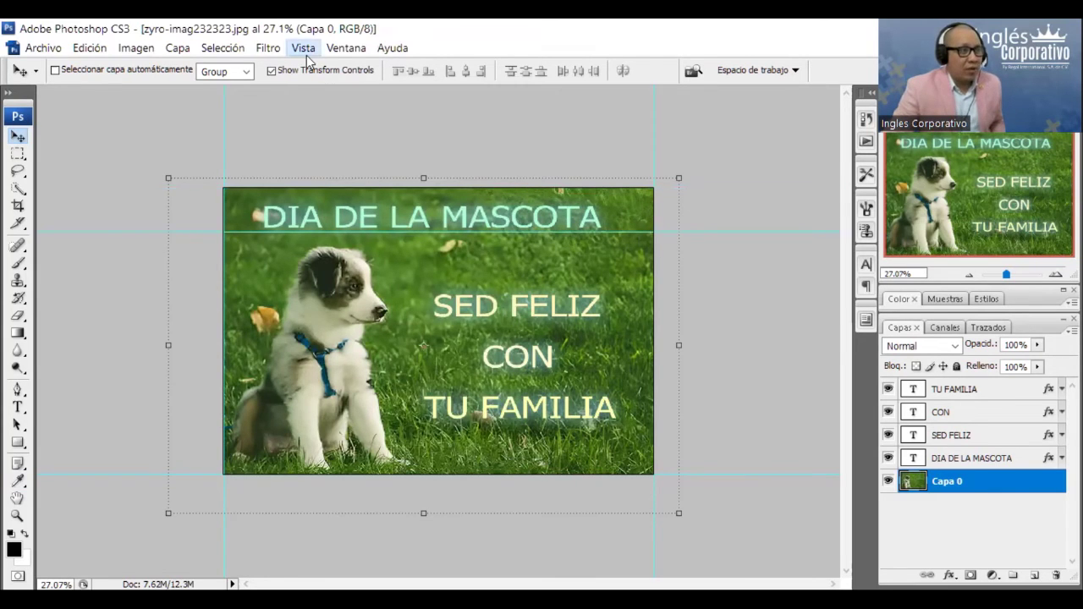
{"action": "left_click", "coordinate": [365, 451]}
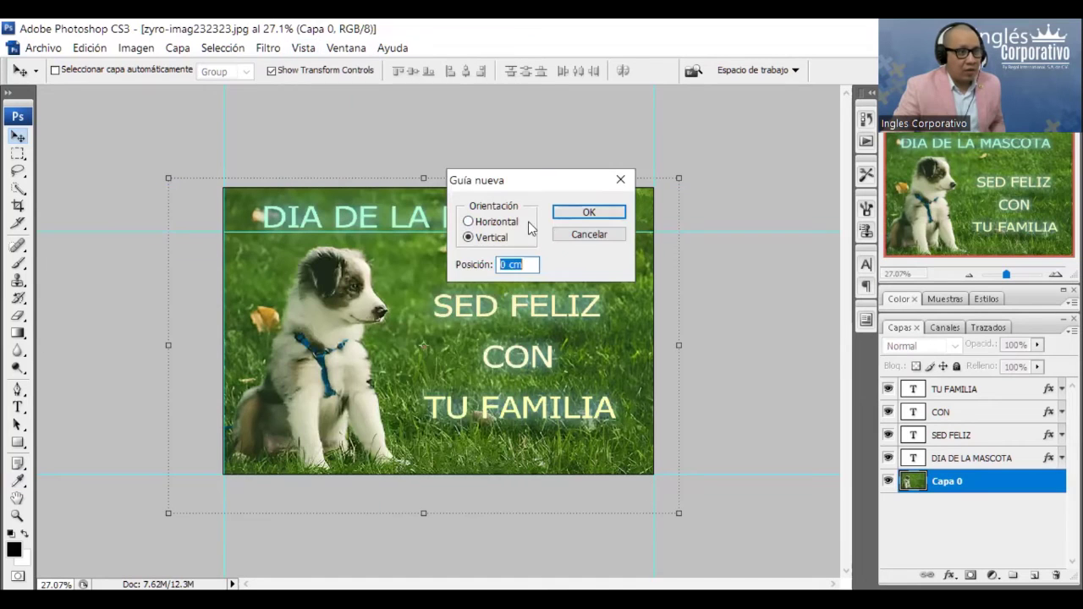
{"action": "left_click", "coordinate": [569, 215]}
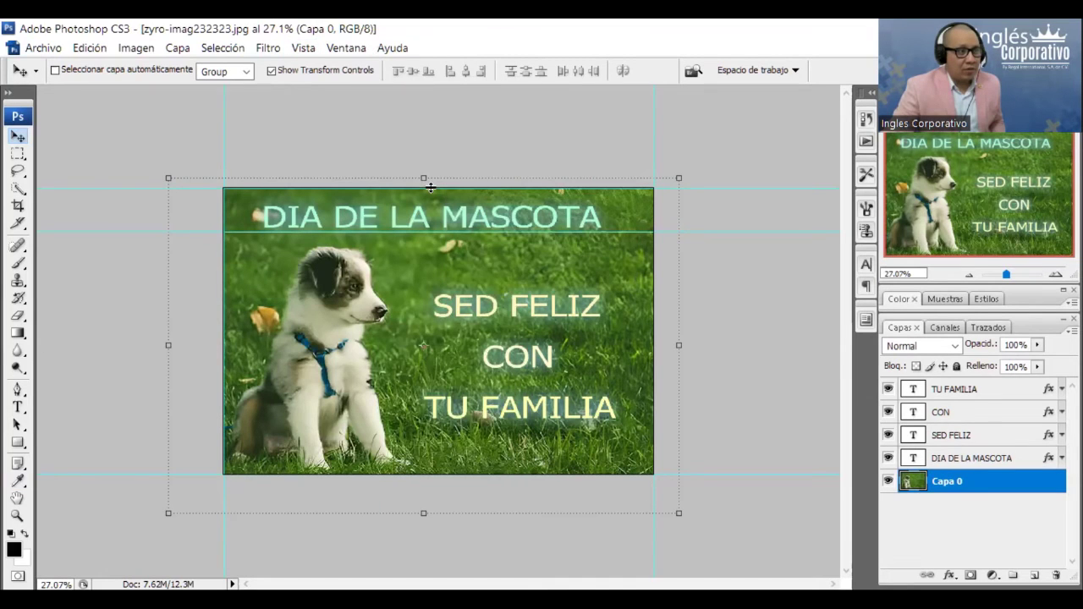
{"action": "key", "text": "alt+v"}
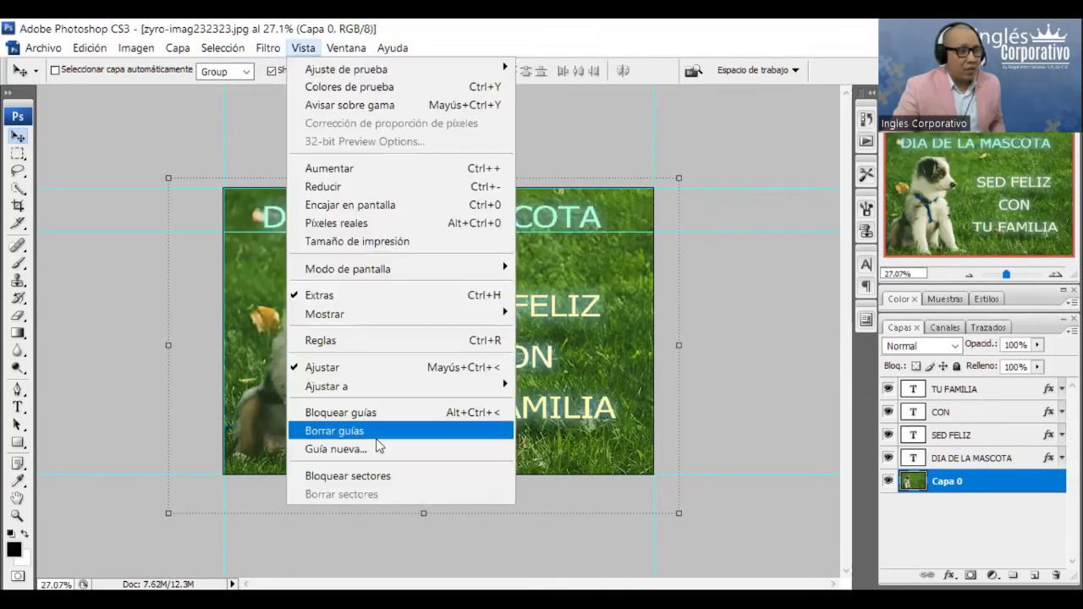
{"action": "key", "text": "Return"}
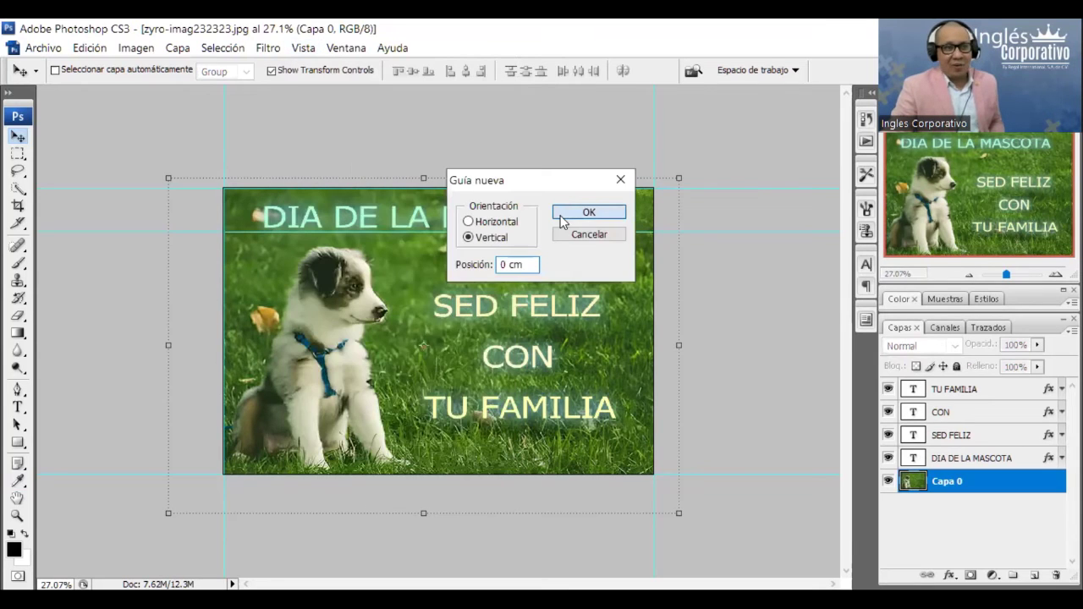
{"action": "key", "text": "Return"}
{"action": "left_click_drag", "start_coordinate": [474, 187], "coordinate": [442, 432]}
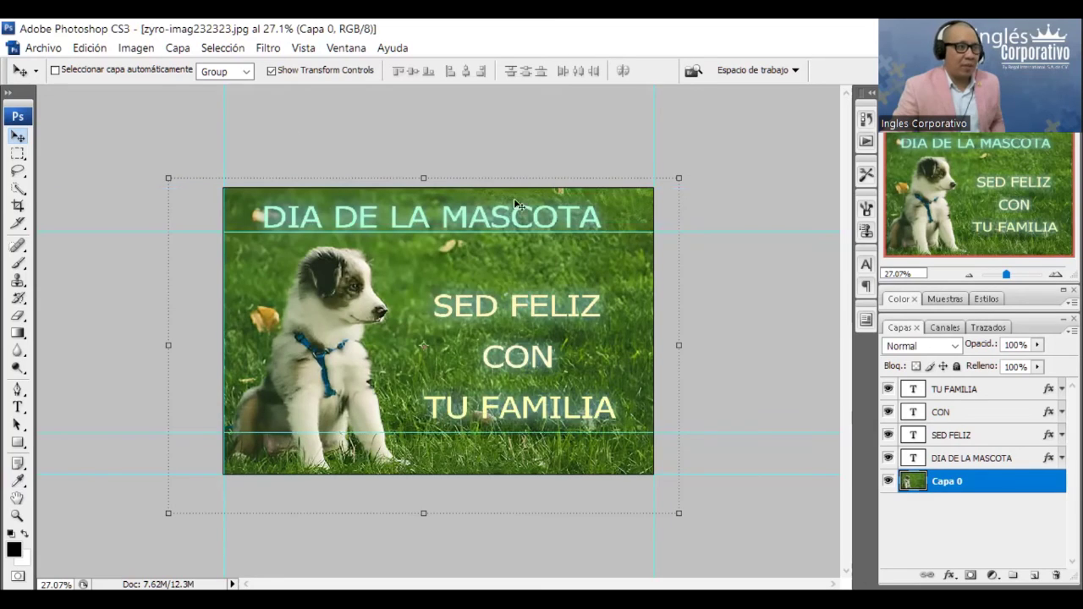
Add more guides and pull a horizontal guide up to the poster's top edge
{"action": "left_click", "coordinate": [269, 48]}
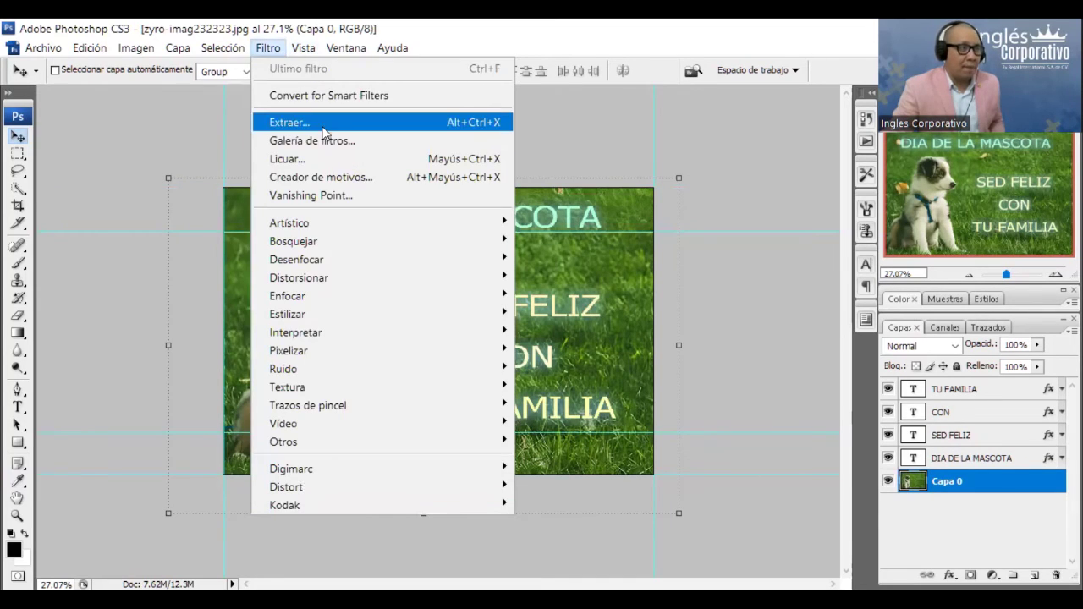
{"action": "mouse_move", "coordinate": [303, 48]}
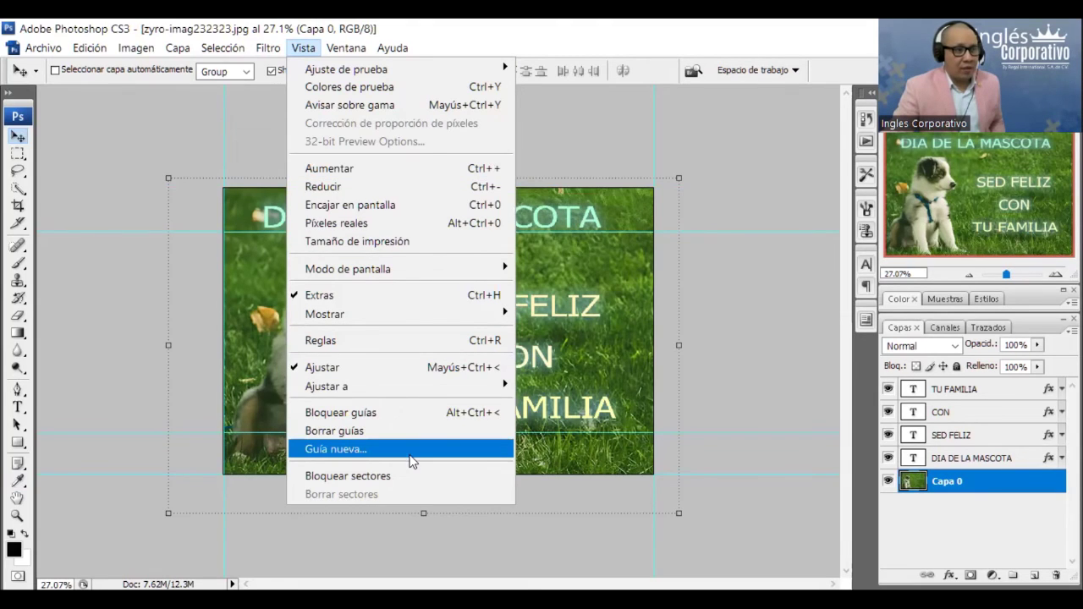
{"action": "key", "text": "Return"}
{"action": "left_click", "coordinate": [586, 212]}
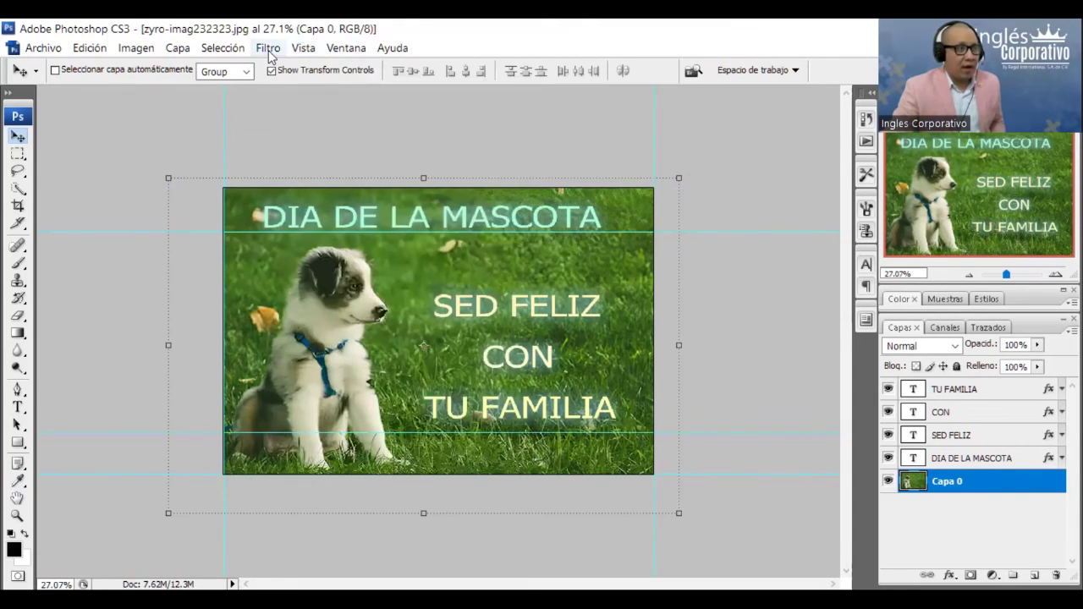
{"action": "key", "text": "Down"}
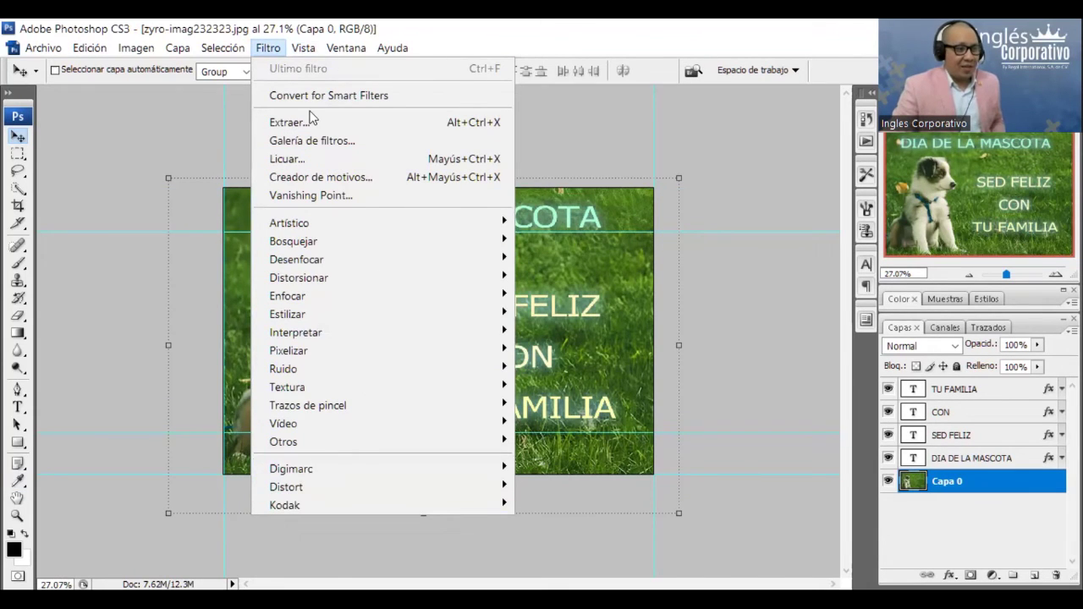
{"action": "key", "text": "Return"}
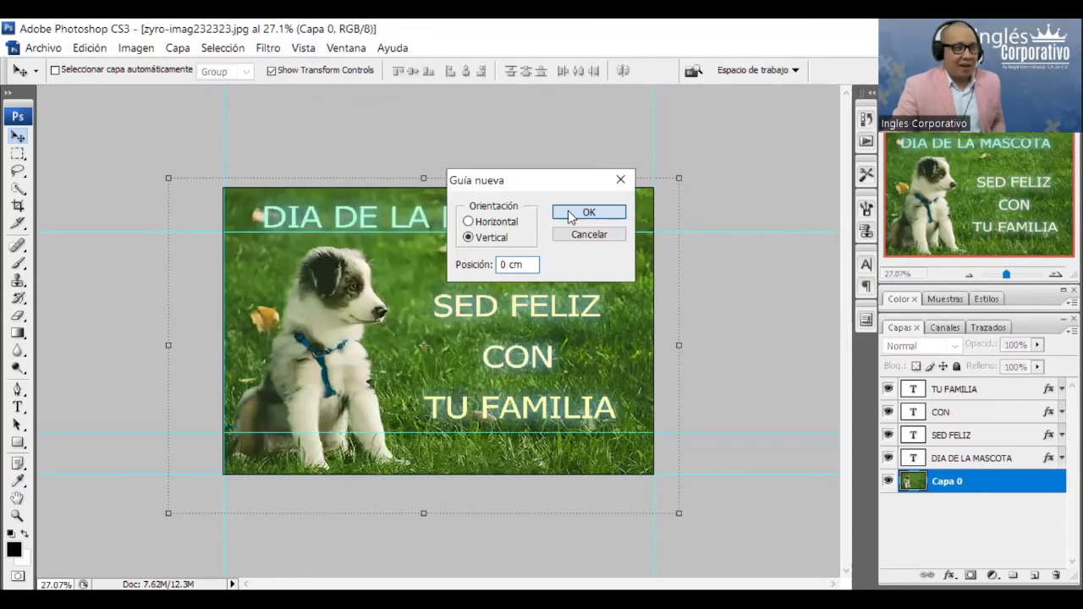
{"action": "left_click", "coordinate": [568, 209]}
{"action": "left_click_drag", "start_coordinate": [204, 474], "coordinate": [204, 188]}
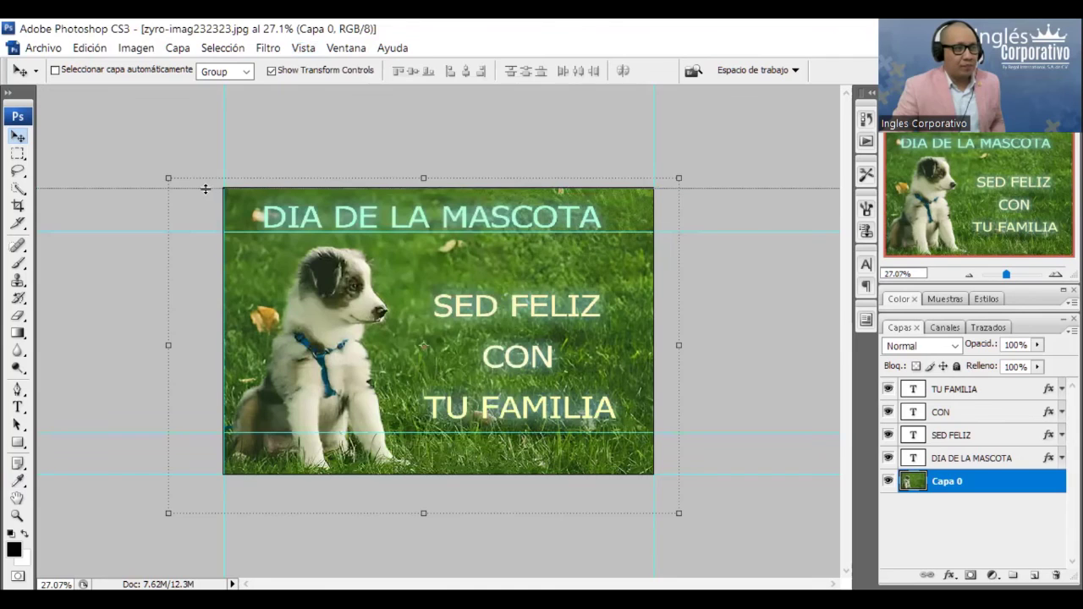
Add a horizontal guide, place one near the bottom edge, and zoom in
{"action": "left_click", "coordinate": [268, 48]}
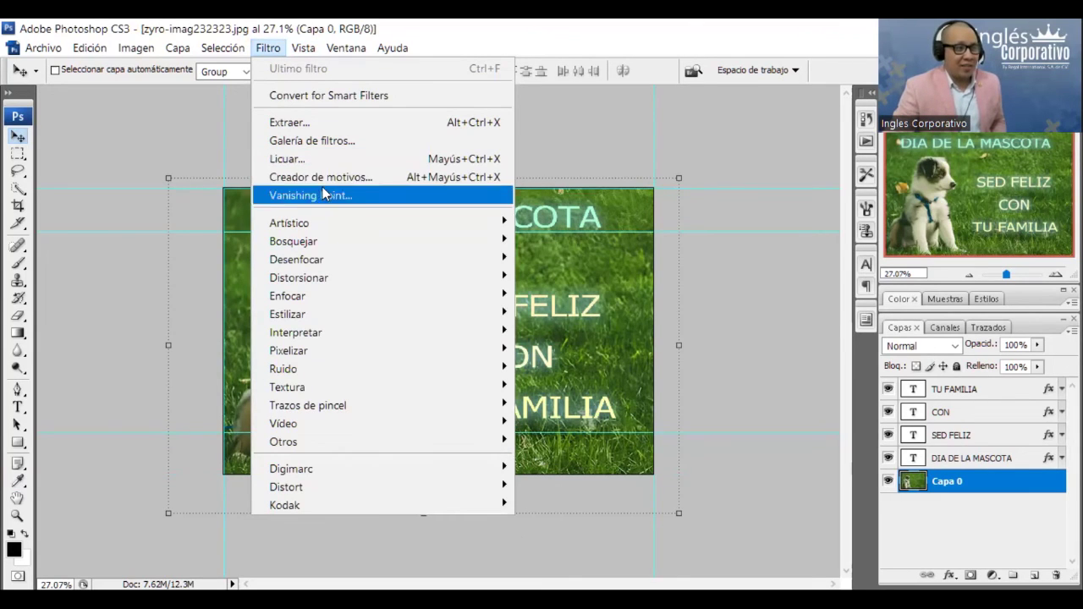
{"action": "key", "text": "Left"}
{"action": "left_click", "coordinate": [358, 447]}
{"action": "left_click", "coordinate": [506, 223]}
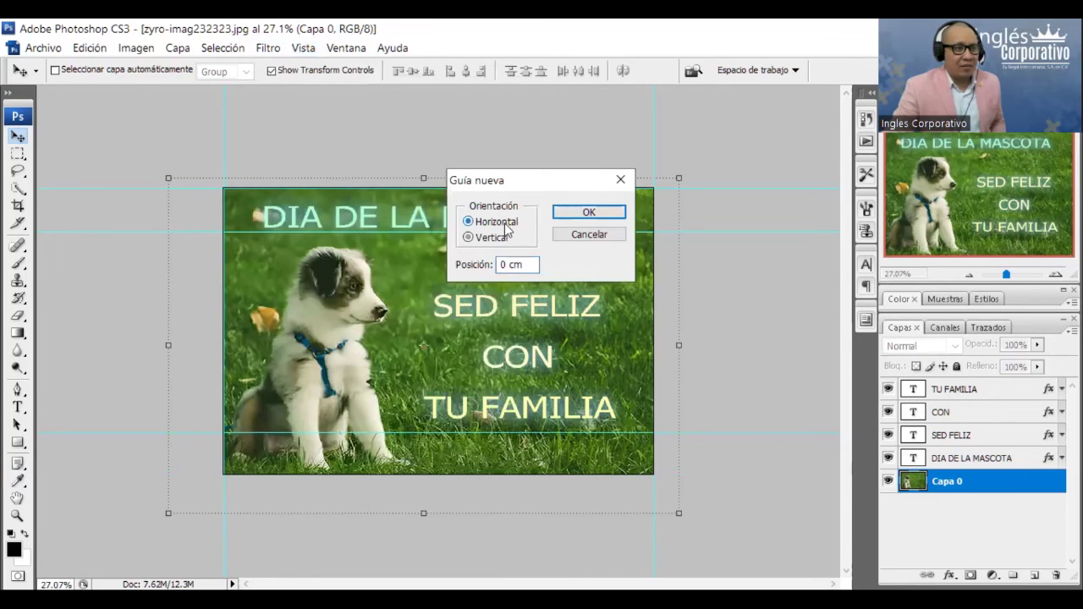
{"action": "left_click", "coordinate": [558, 214]}
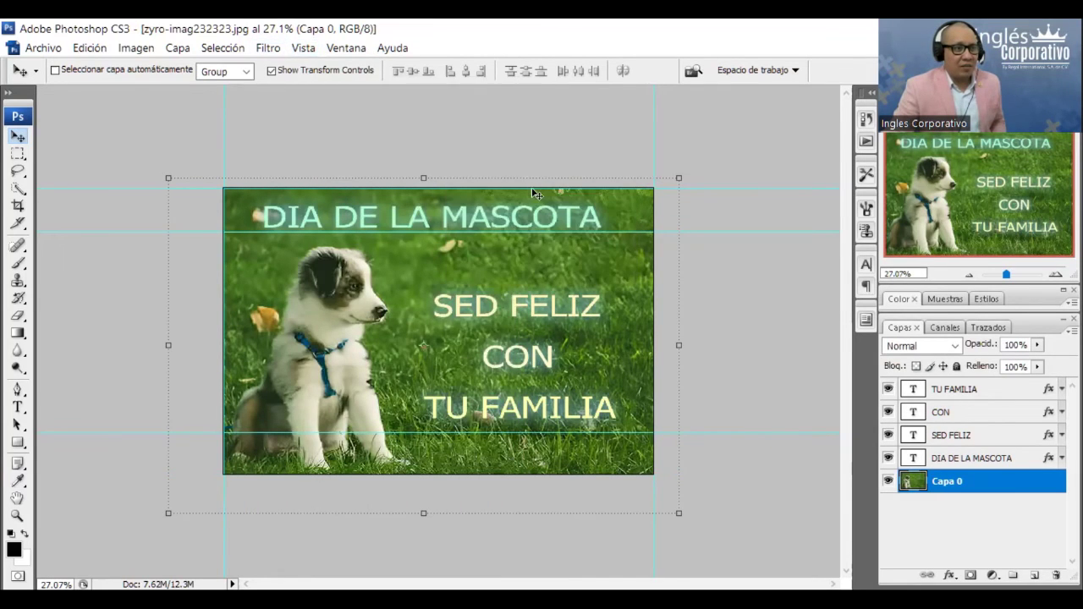
{"action": "mouse_move", "coordinate": [536, 198]}
{"action": "left_mouse_down"}
{"action": "mouse_move", "coordinate": [584, 382]}
{"action": "mouse_move", "coordinate": [547, 476]}
{"action": "left_mouse_up"}
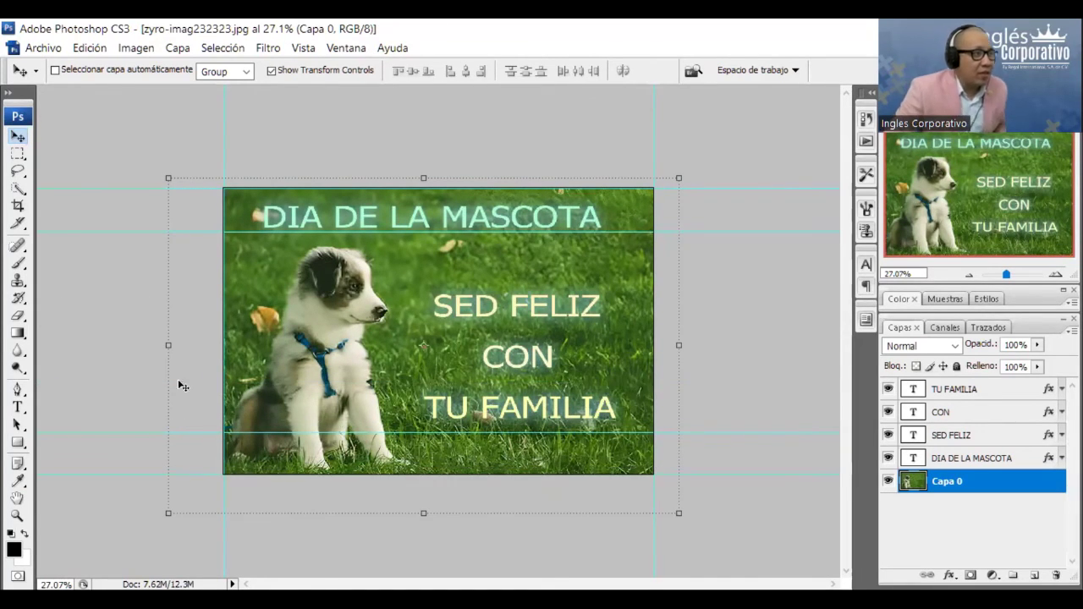
{"action": "key", "text": "ctrl+plus"}
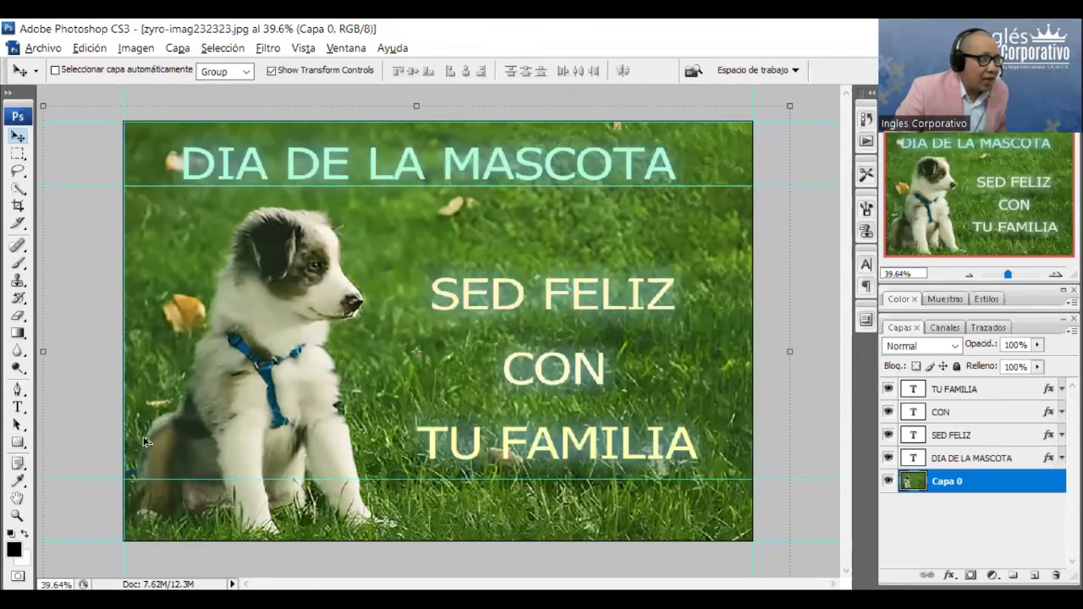
Select all four text layers and nudge them down together with Free Transform
{"action": "double_click", "coordinate": [99, 483]}
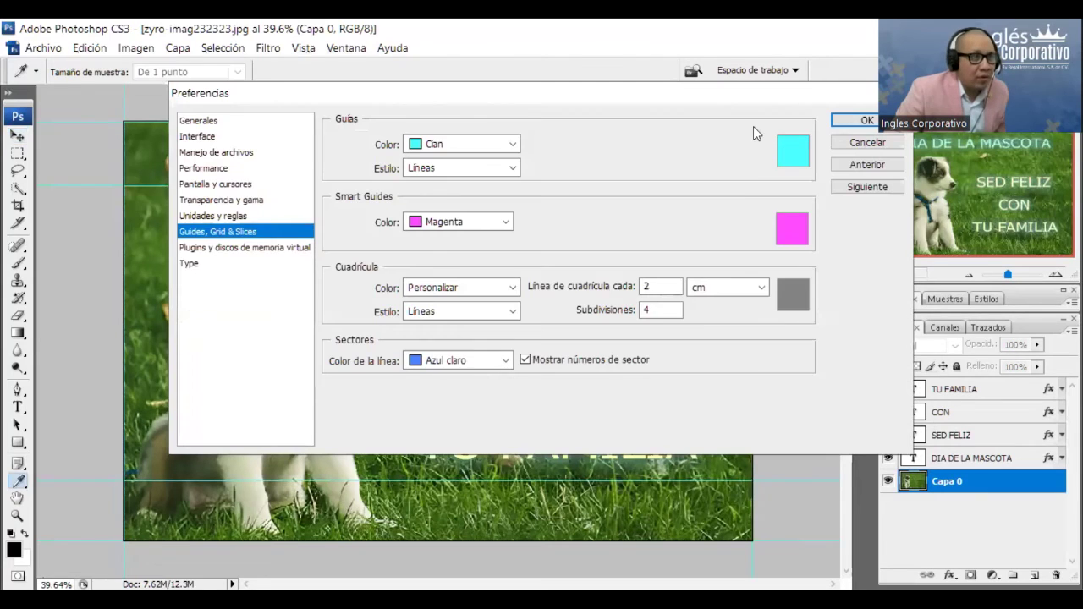
{"action": "key", "text": "Escape"}
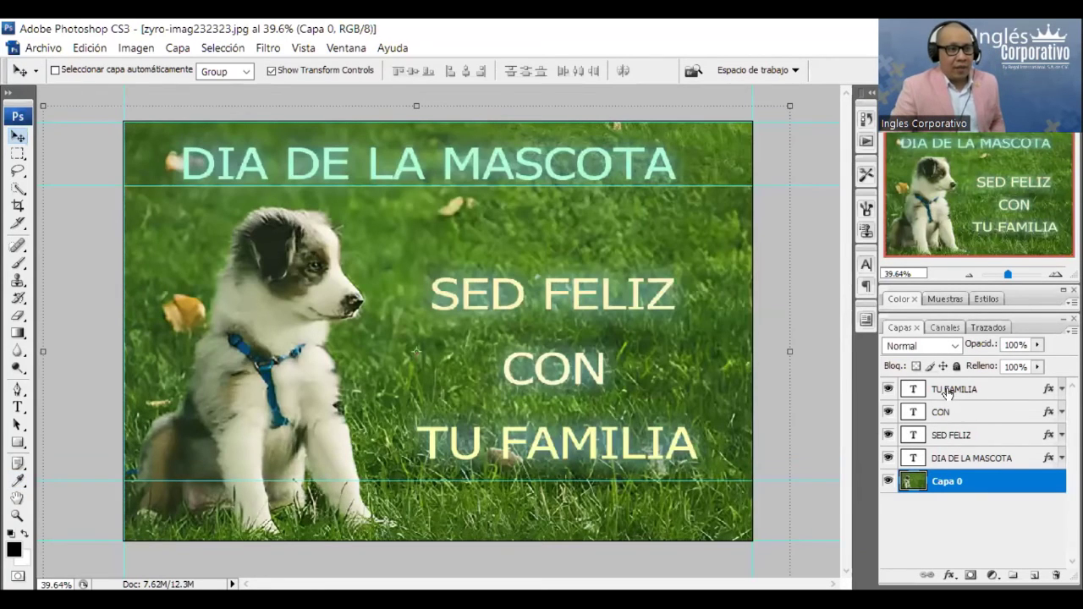
{"action": "left_click", "coordinate": [948, 389]}
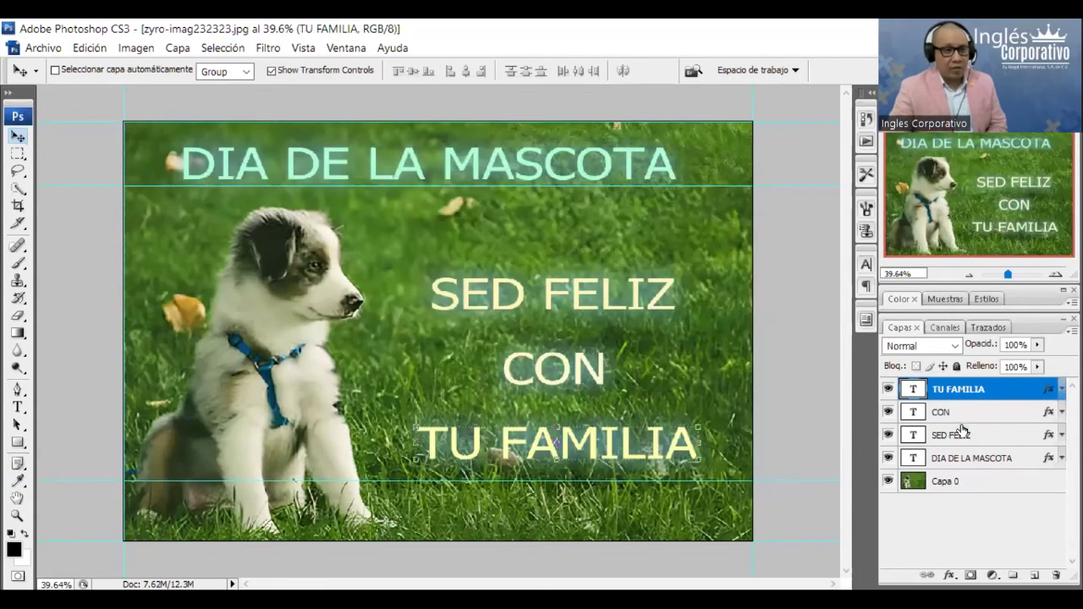
{"action": "left_click", "coordinate": [957, 420], "text": "ctrl"}
{"action": "left_click", "coordinate": [946, 440], "text": "ctrl"}
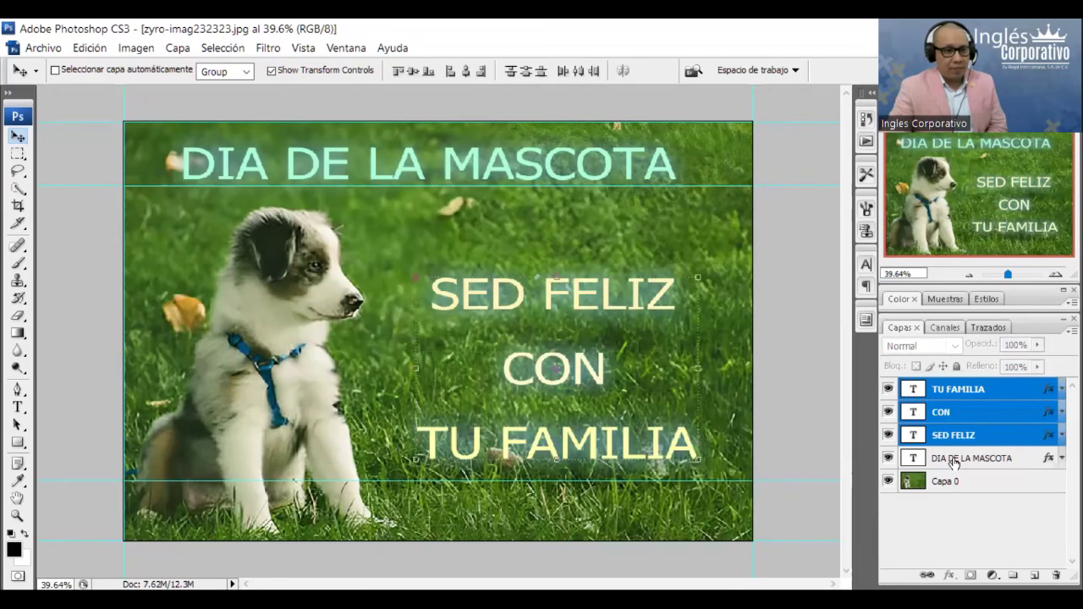
{"action": "left_click", "coordinate": [952, 459], "text": "ctrl"}
{"action": "key", "text": "ctrl+t"}
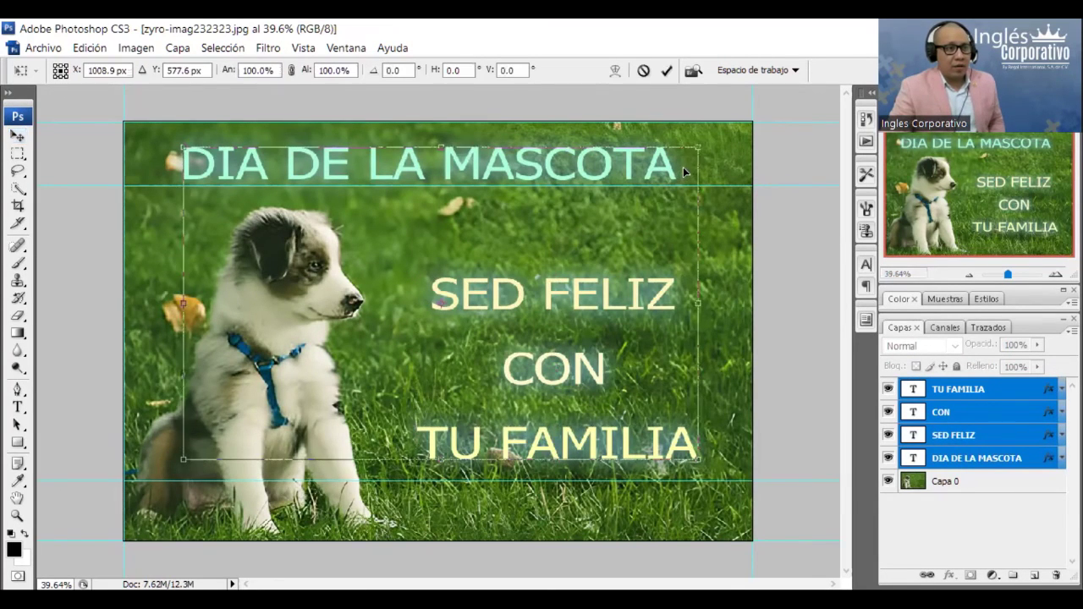
{"action": "key", "text": "shift+Down"}
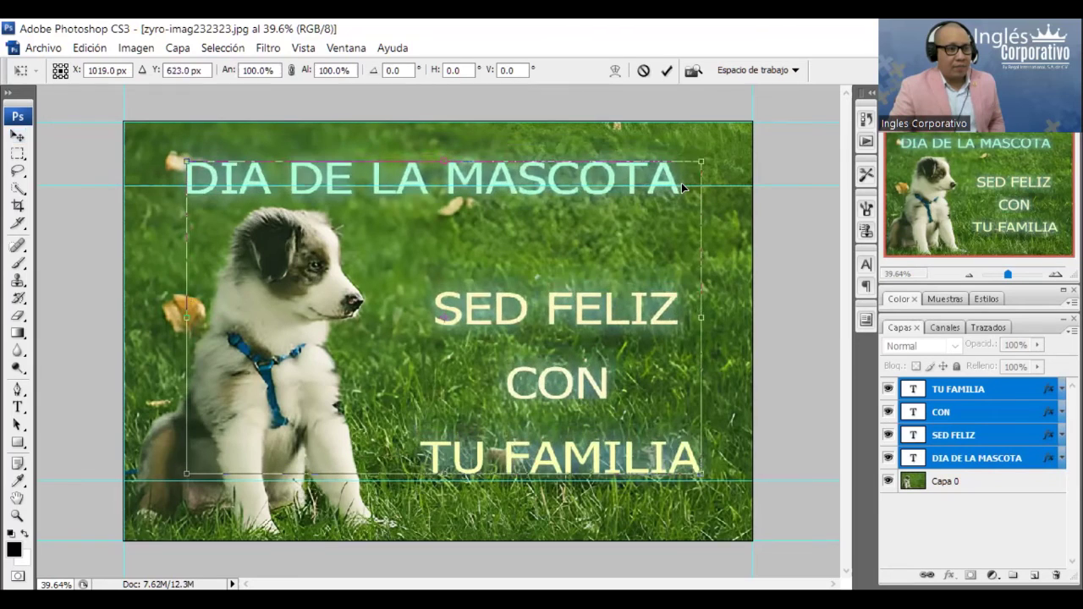
{"action": "key", "text": "shift+Down"}
{"action": "key", "text": "shift+Down"}
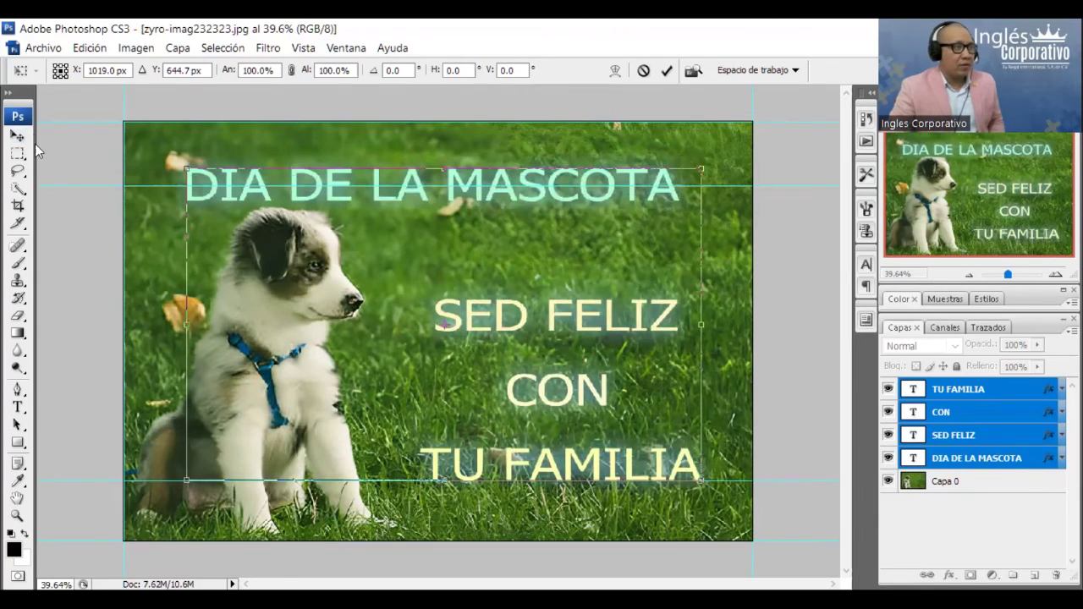
{"action": "left_click", "coordinate": [964, 390]}
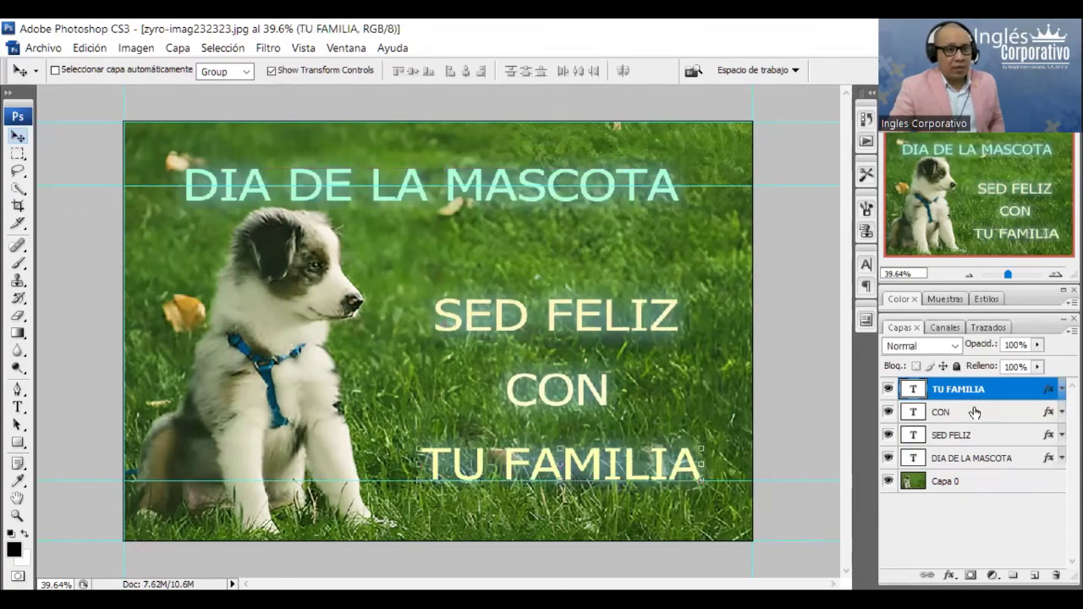
Move the DIA DE LA MASCOTA title slightly higher with Free Transform
{"action": "left_click", "coordinate": [887, 390]}
{"action": "left_click", "coordinate": [887, 389]}
{"action": "left_click", "coordinate": [918, 460]}
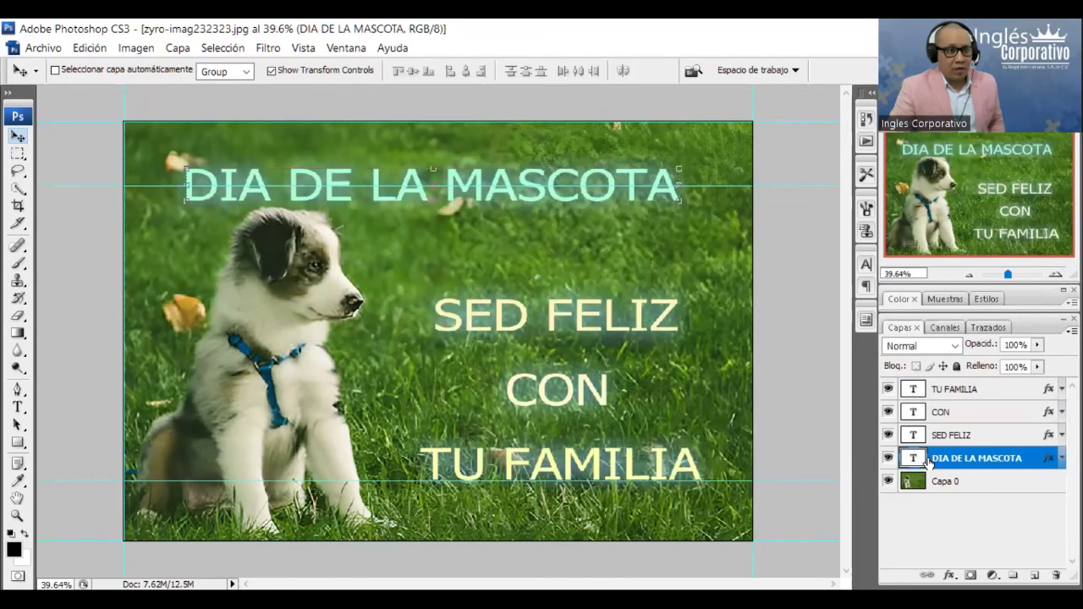
{"action": "key", "text": "ctrl+t"}
{"action": "left_click_drag", "start_coordinate": [652, 186], "coordinate": [662, 173]}
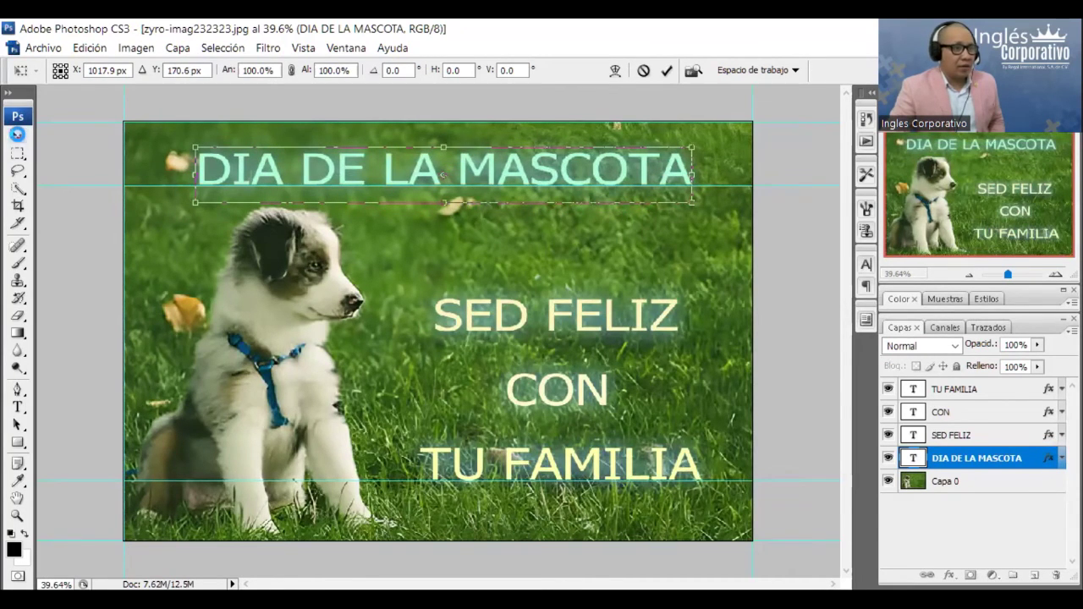
{"action": "left_click", "coordinate": [955, 434]}
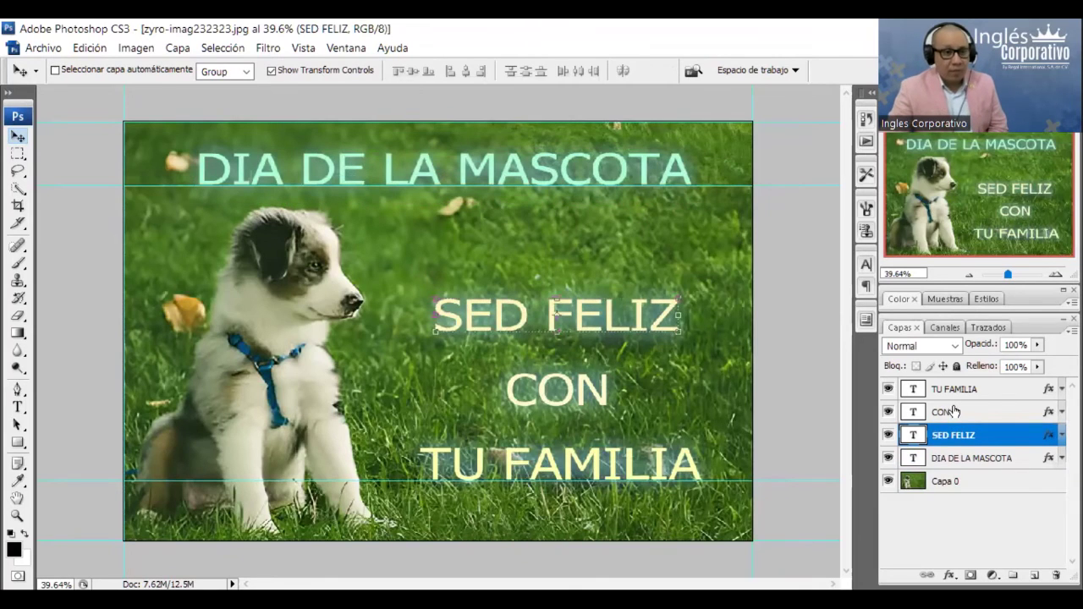
Move the SED FELIZ, CON and TU FAMILIA lines up together to Y 697.2 px
{"action": "left_click", "coordinate": [953, 412], "text": "shift"}
{"action": "left_click", "coordinate": [955, 459], "text": "shift"}
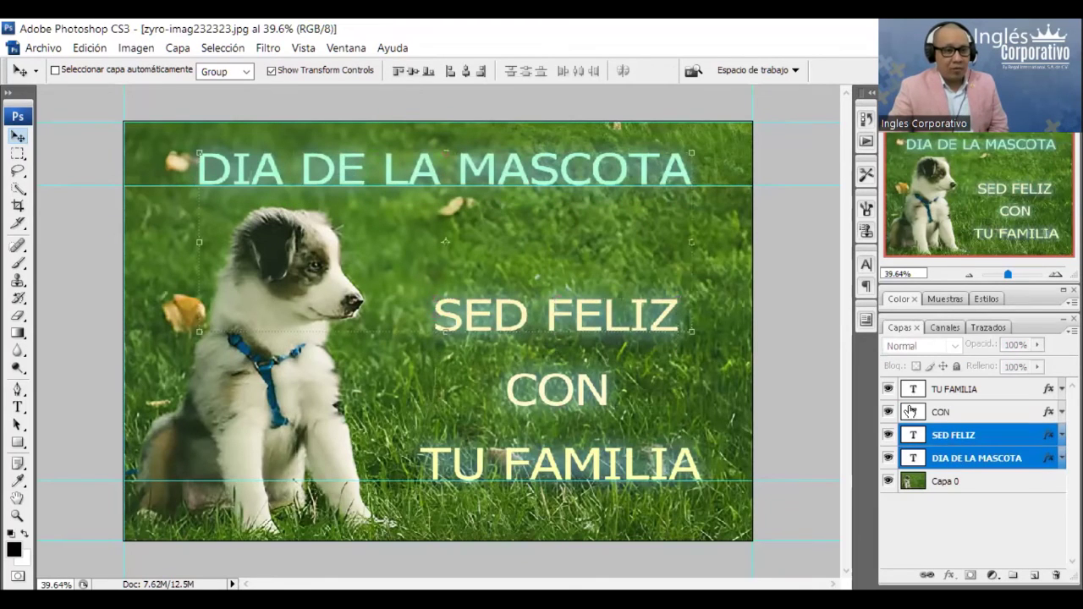
{"action": "key", "text": "alt+bracketright"}
{"action": "left_click", "coordinate": [957, 436], "text": "shift"}
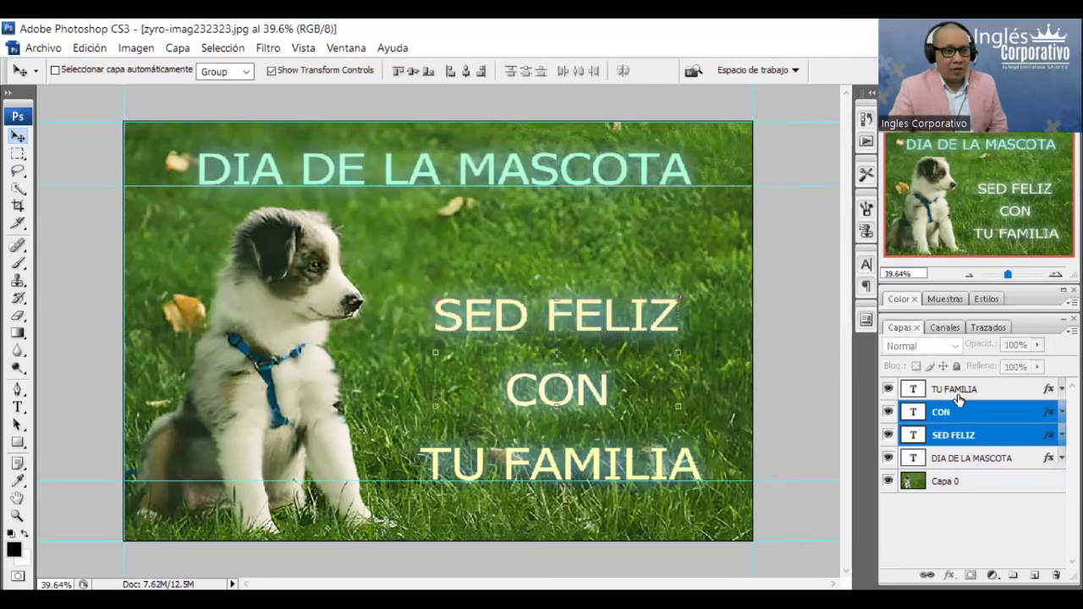
{"action": "left_click", "coordinate": [960, 410]}
{"action": "left_click", "coordinate": [963, 391], "text": "shift"}
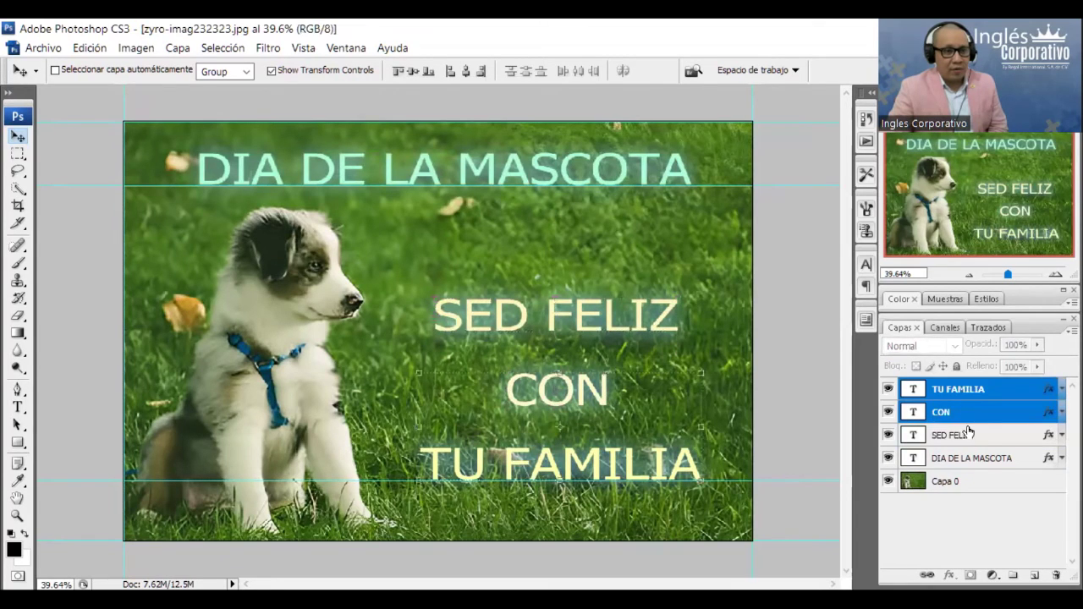
{"action": "left_click", "coordinate": [963, 439], "text": "shift"}
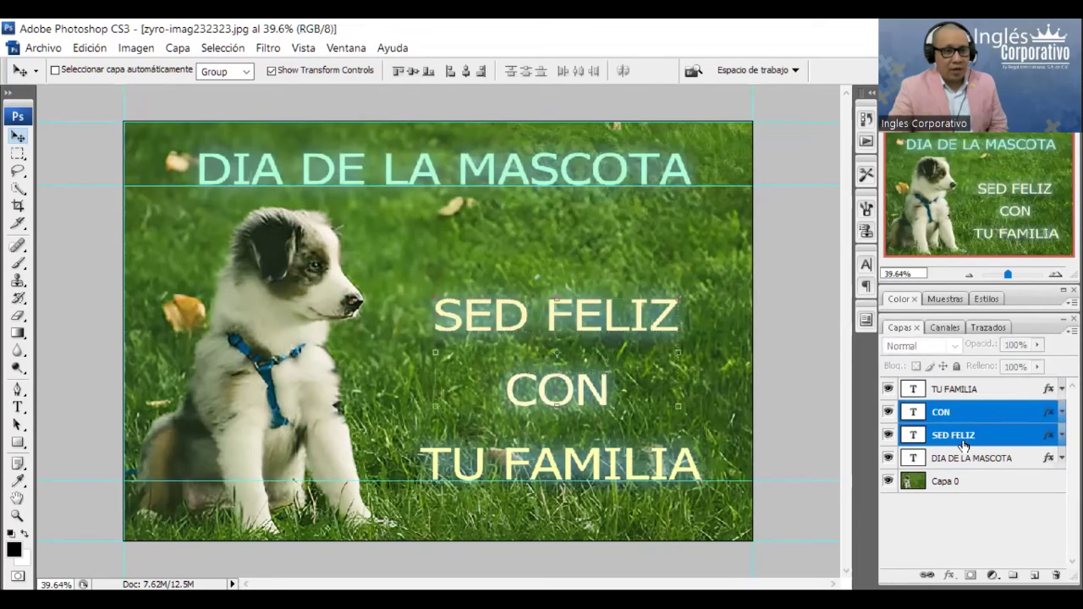
{"action": "left_click", "coordinate": [957, 390], "text": "shift"}
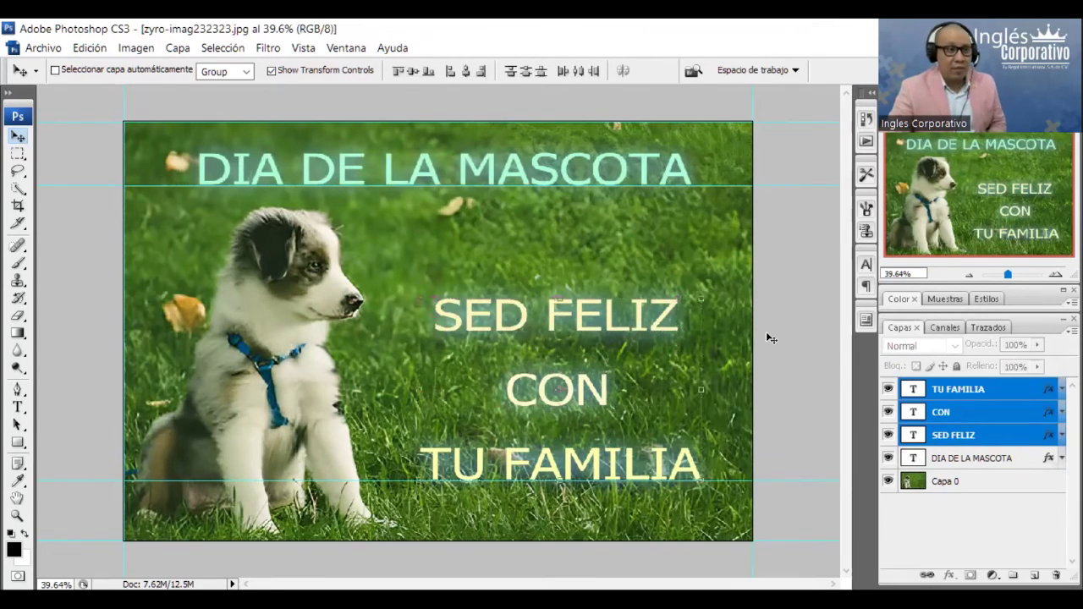
{"action": "left_click", "coordinate": [701, 300]}
{"action": "left_click_drag", "start_coordinate": [676, 300], "coordinate": [666, 276]}
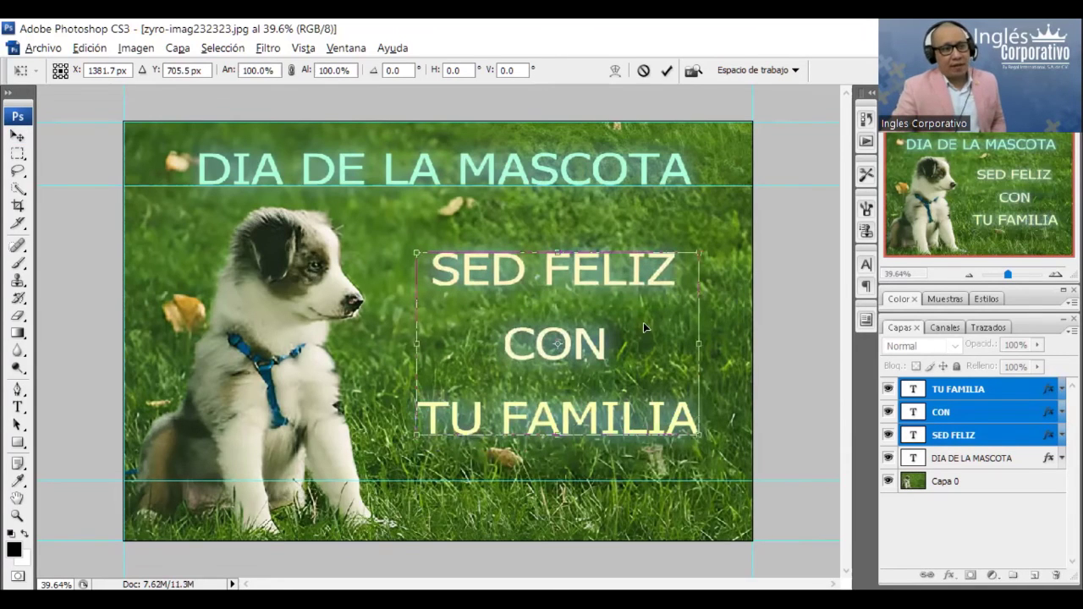
{"action": "key", "text": "ctrl+0"}
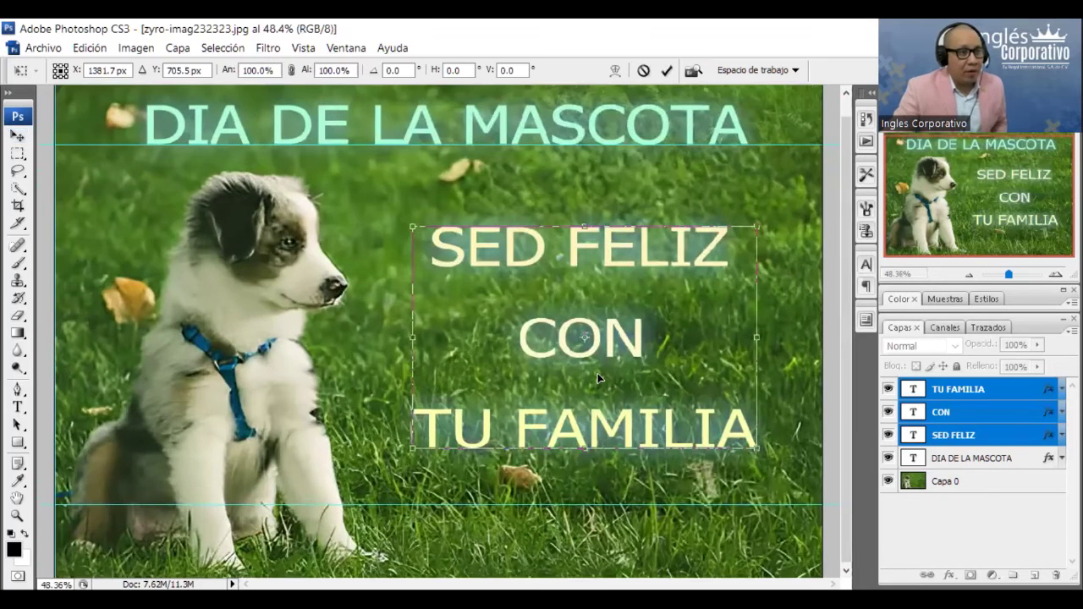
{"action": "key", "text": "ctrl+minus"}
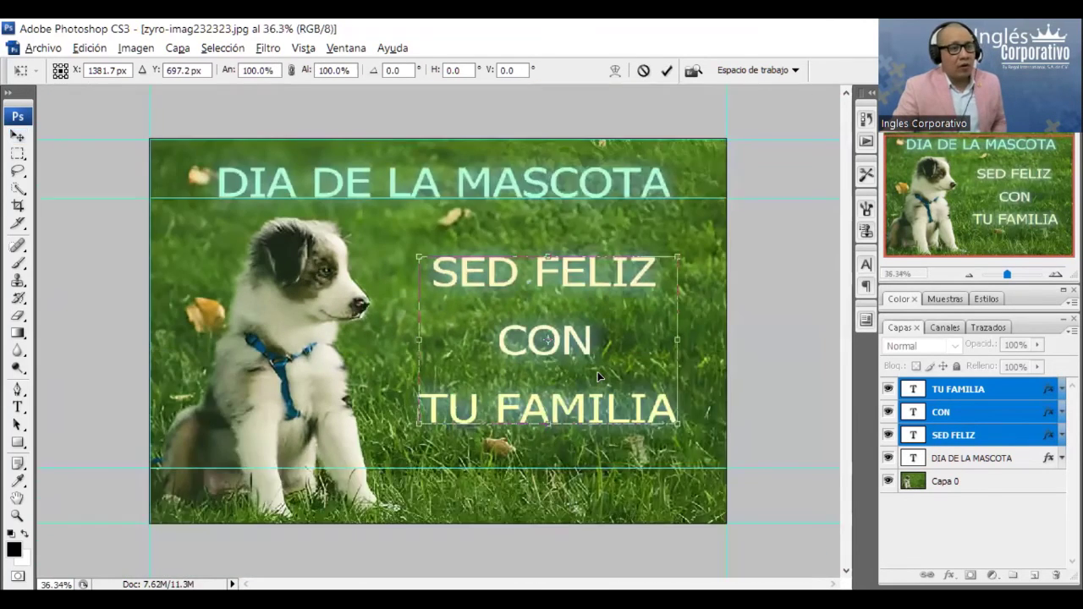
{"action": "key", "text": "ctrl+minus"}
{"action": "left_click", "coordinate": [16, 136]}
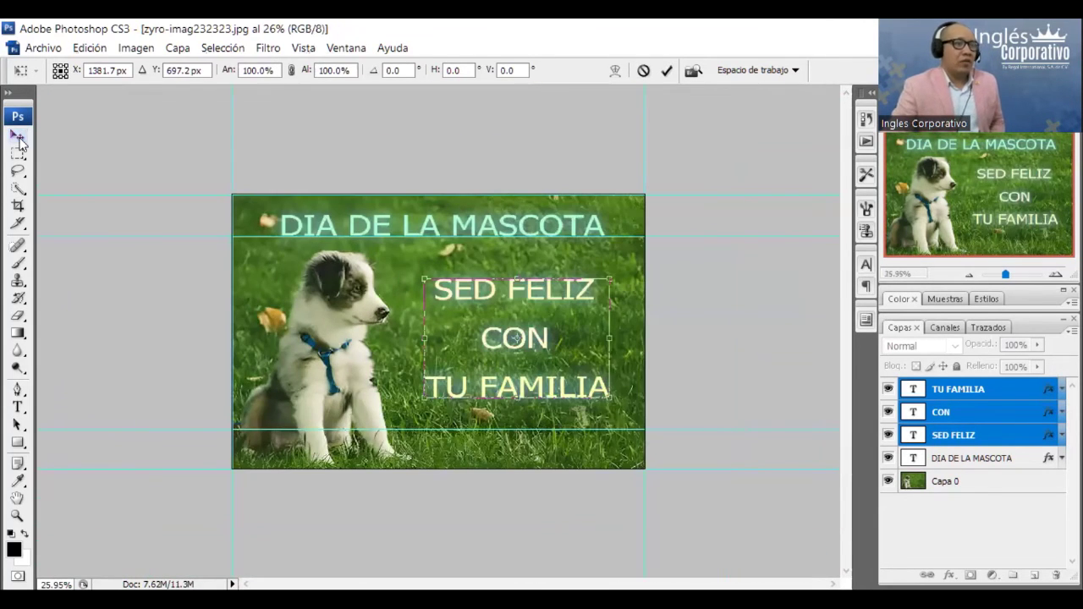
Save the poster as Aguacate.psd in Descargas in Photoshop format
{"action": "left_click", "coordinate": [42, 49]}
{"action": "left_click", "coordinate": [103, 287]}
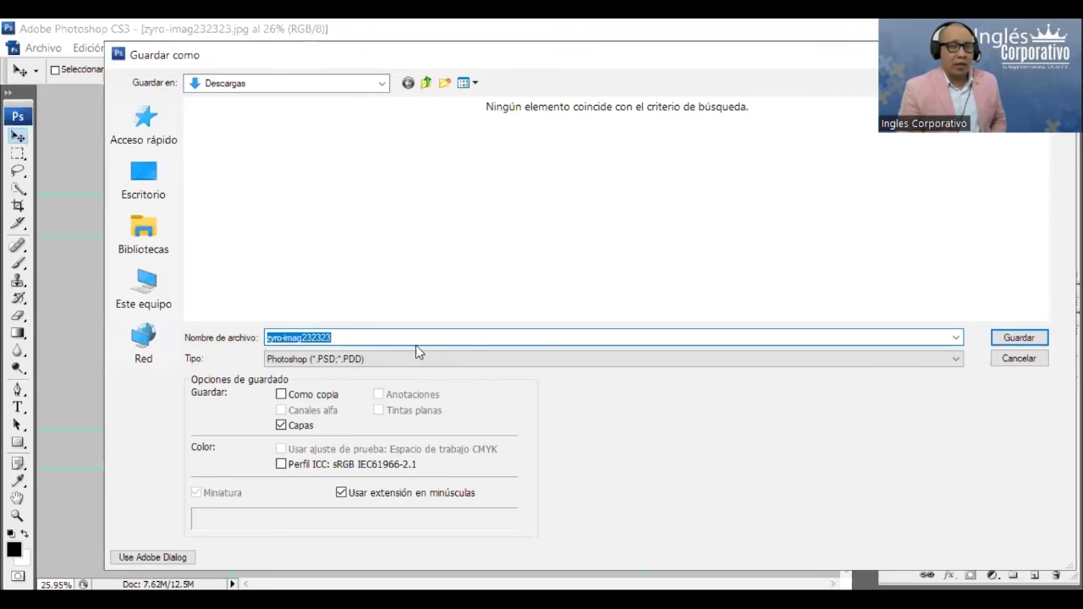
{"action": "type", "text": "Ag"}
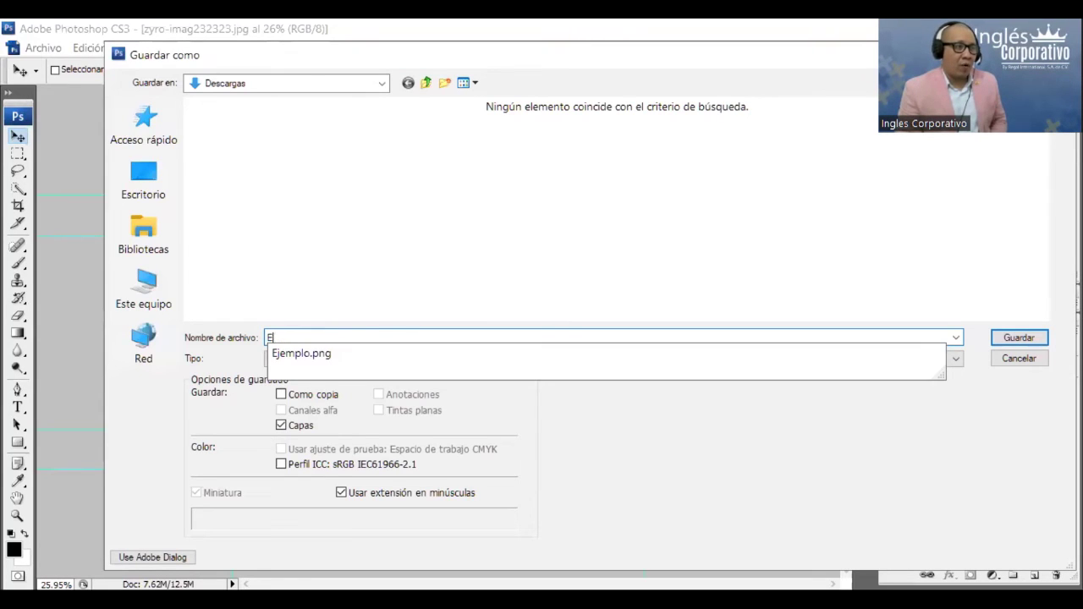
{"action": "type", "text": "ui"}
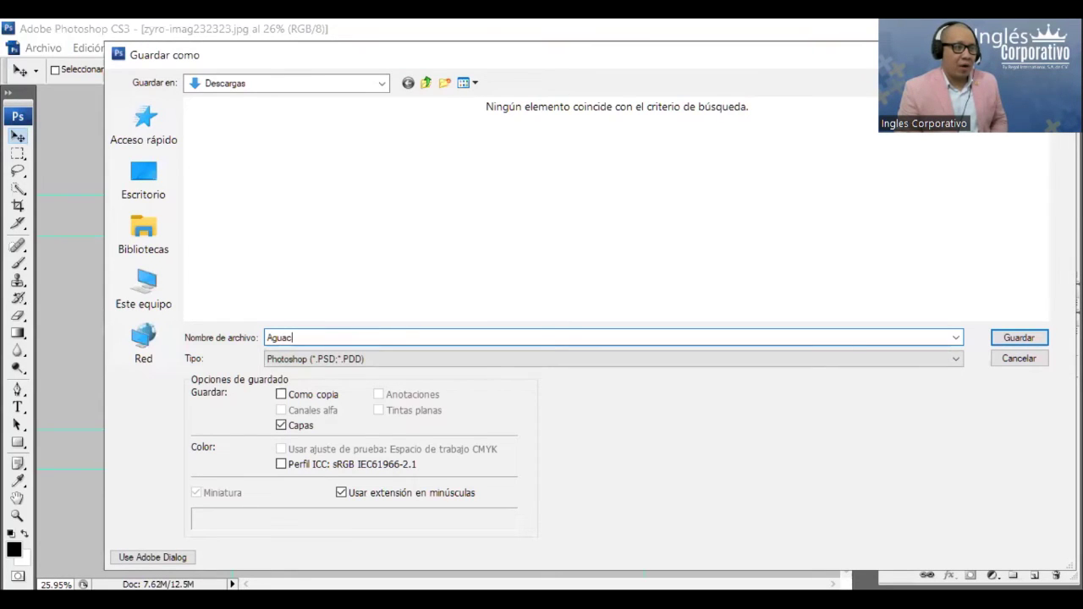
{"action": "key", "text": "Return"}
{"action": "key", "text": "Return"}
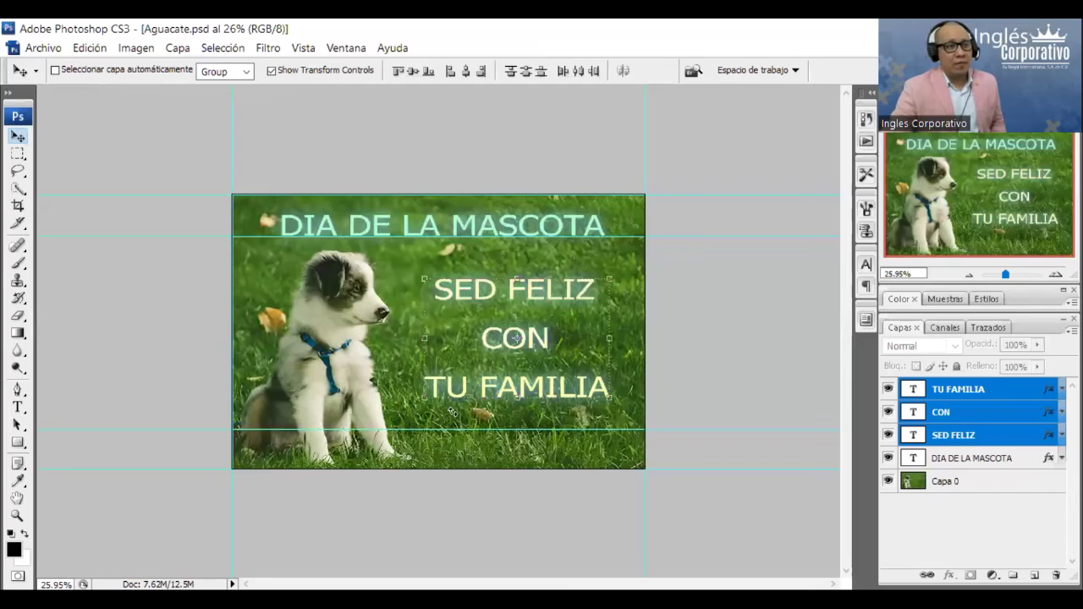
{"action": "left_click", "coordinate": [960, 484]}
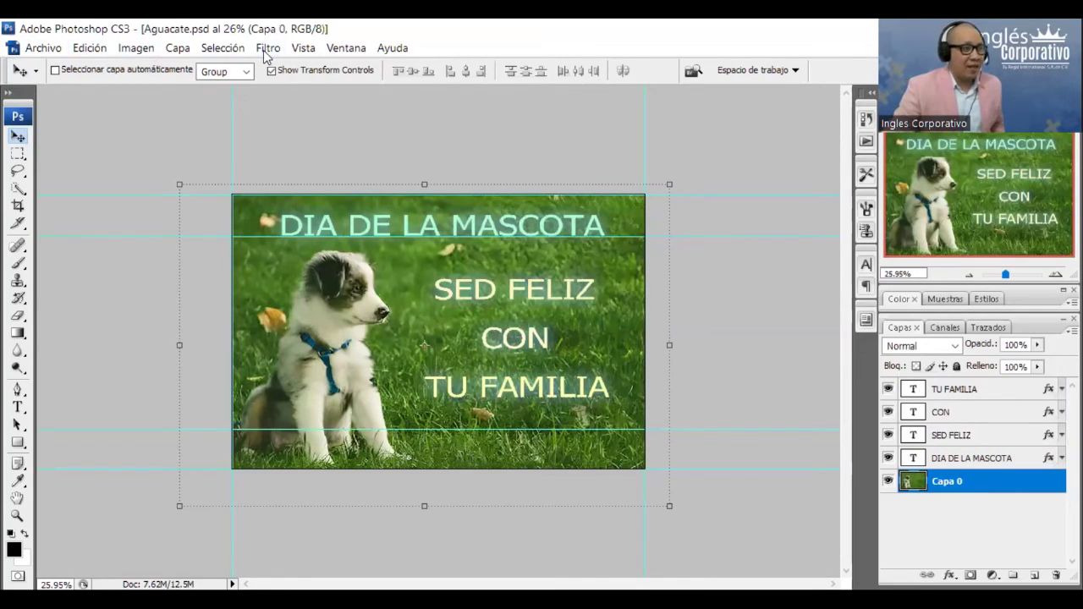
{"action": "left_click", "coordinate": [267, 51]}
{"action": "mouse_move", "coordinate": [381, 505]}
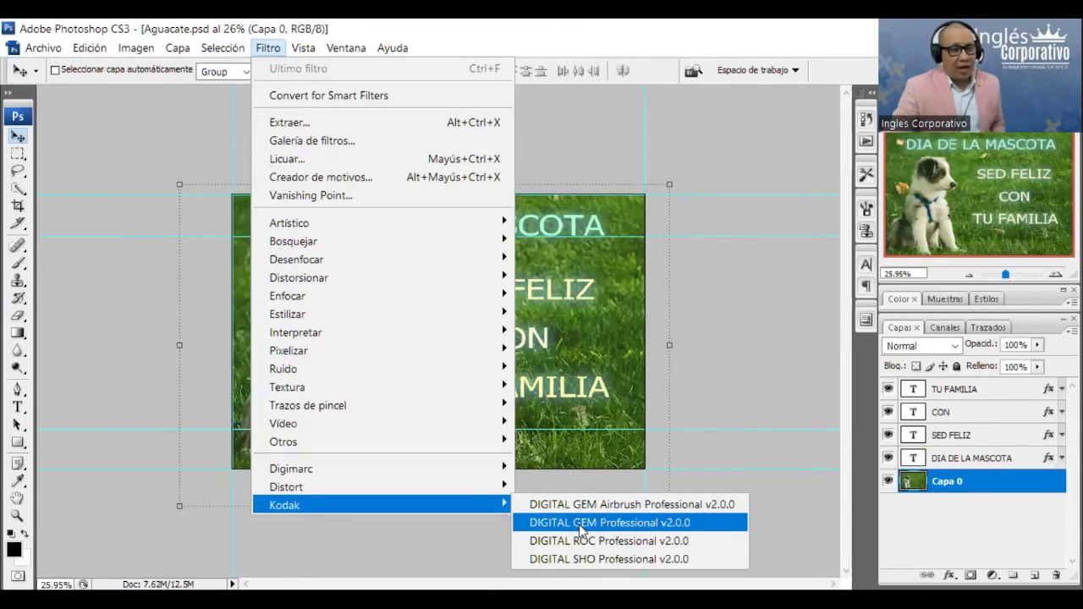
{"action": "left_click", "coordinate": [268, 47]}
{"action": "left_click_drag", "start_coordinate": [766, 233], "coordinate": [749, 216]}
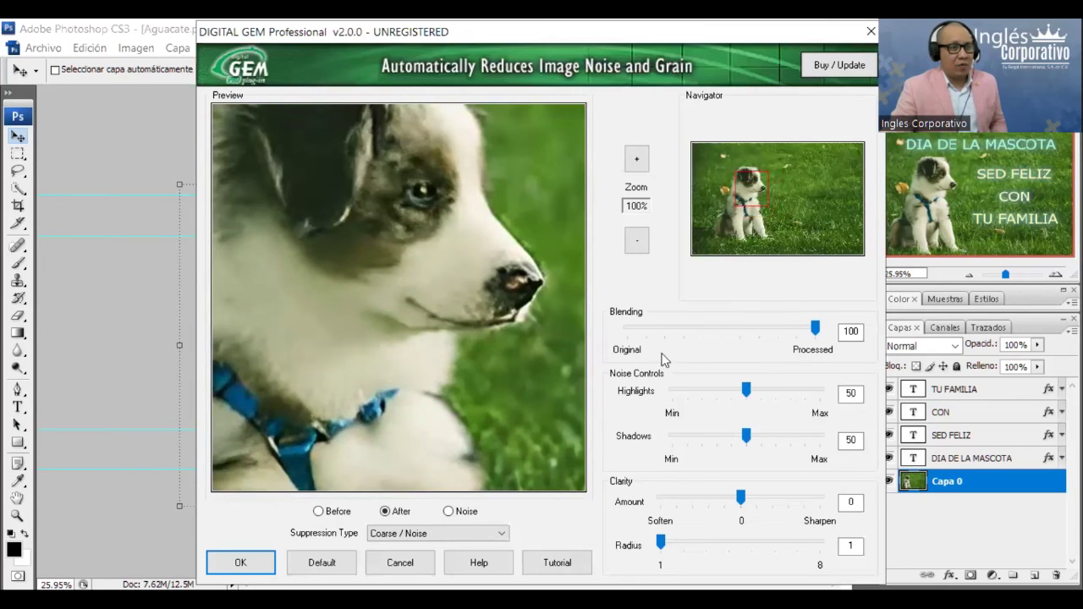
{"action": "left_click", "coordinate": [336, 513]}
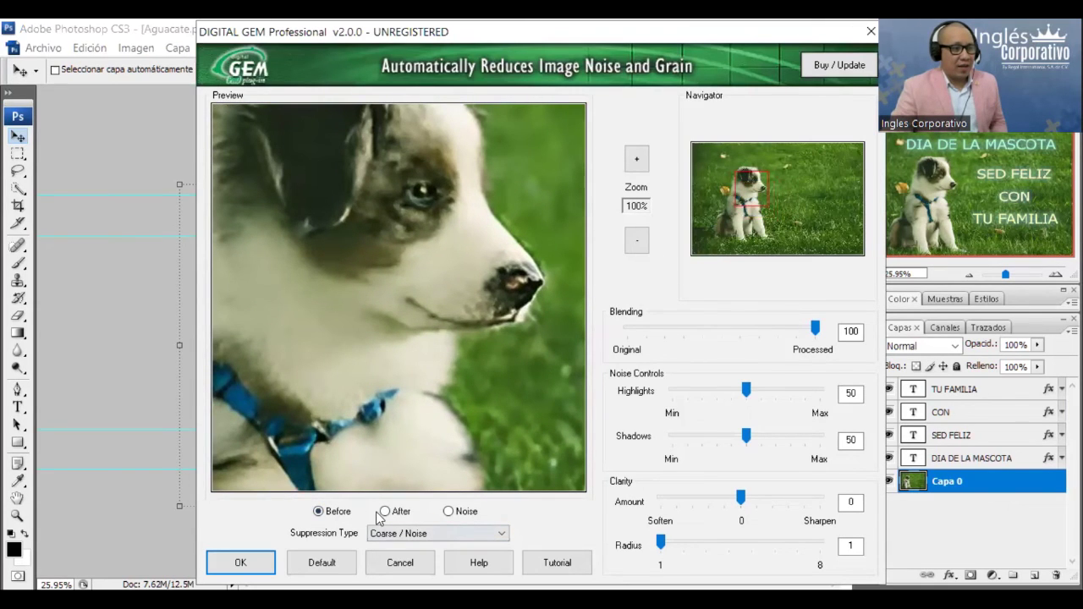
{"action": "left_click", "coordinate": [386, 512]}
{"action": "left_click", "coordinate": [319, 511]}
{"action": "left_click", "coordinate": [386, 512]}
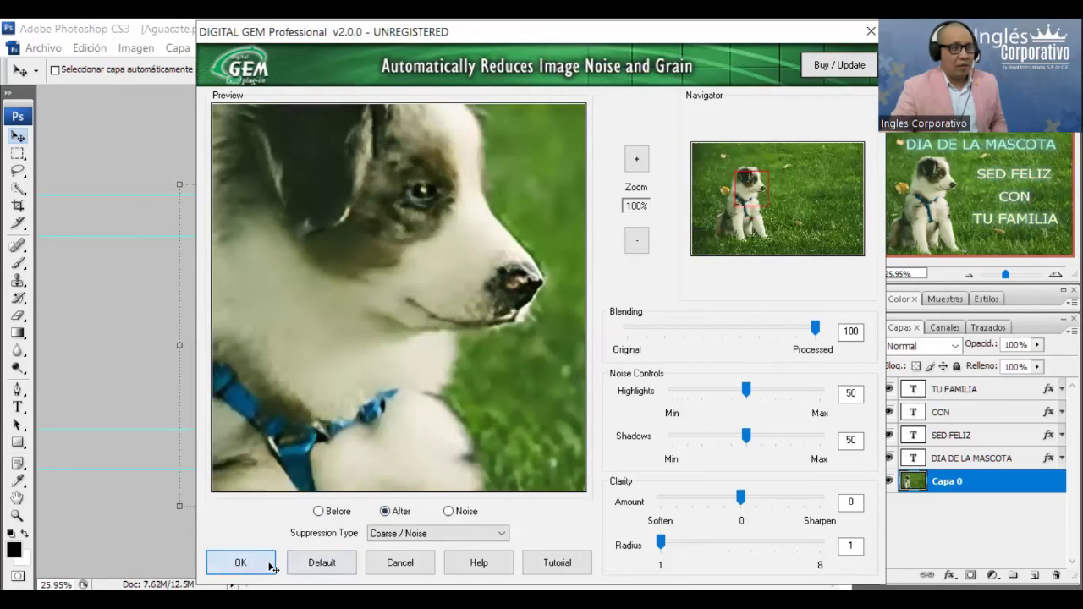
{"action": "left_click", "coordinate": [240, 563]}
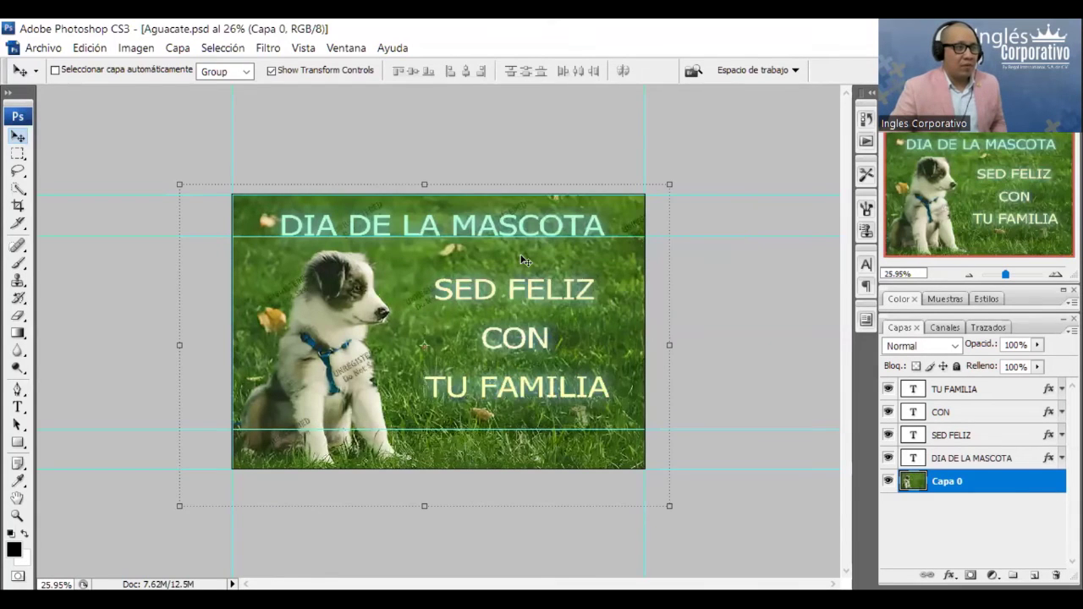
{"action": "scroll", "coordinate": [412, 295], "scroll_direction": "up", "scroll_amount": 2}
{"action": "scroll", "coordinate": [279, 379], "scroll_direction": "up", "scroll_amount": 1}
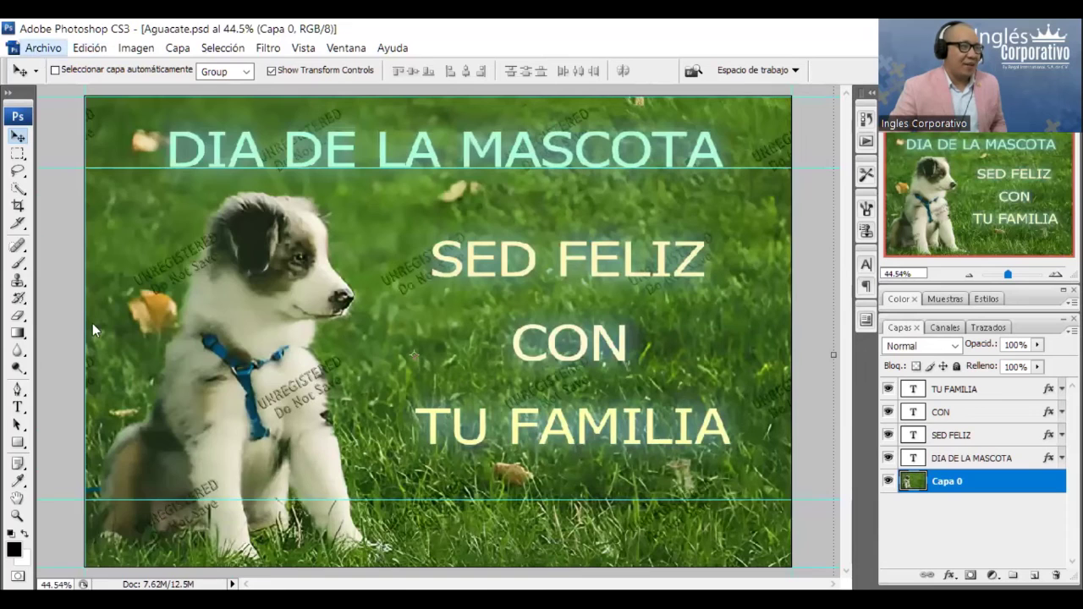
{"action": "left_click", "coordinate": [42, 48]}
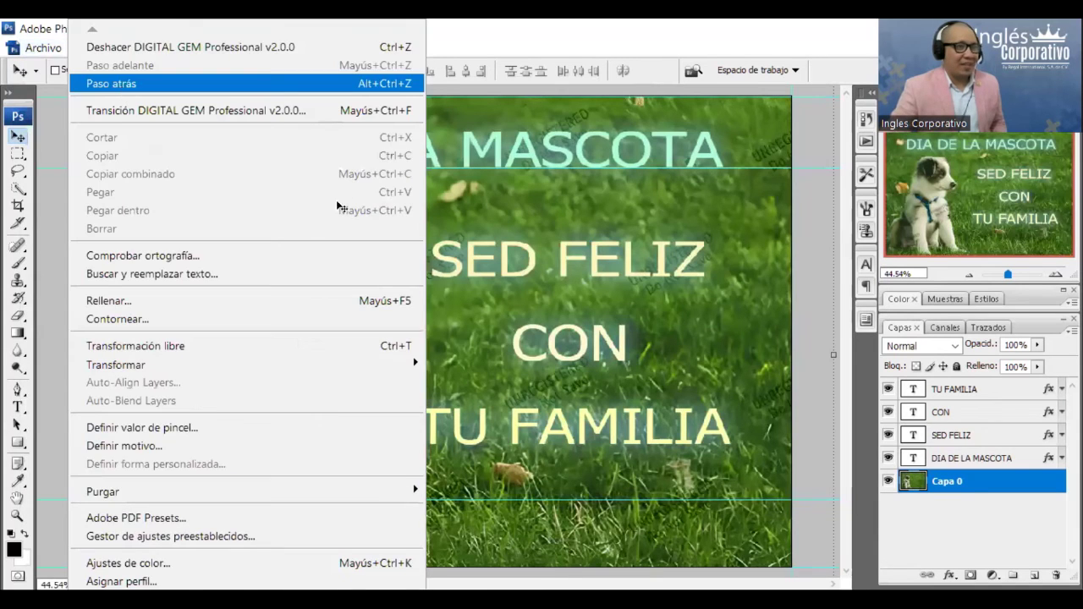
{"action": "left_click", "coordinate": [123, 81]}
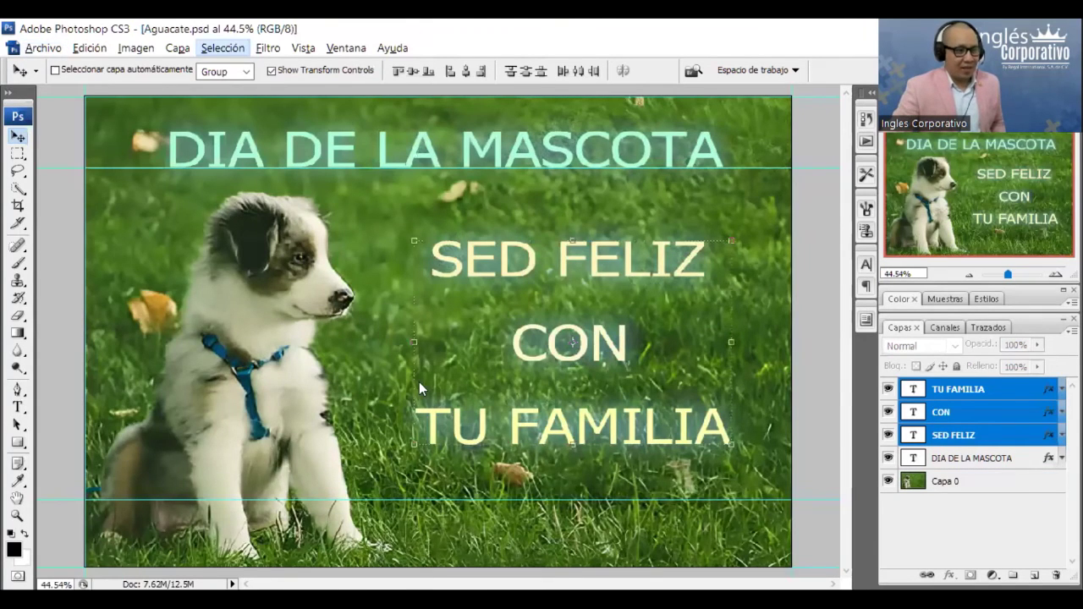
{"action": "left_click", "coordinate": [267, 48]}
{"action": "left_click", "coordinate": [267, 48]}
{"action": "key", "text": "ctrl+minus"}
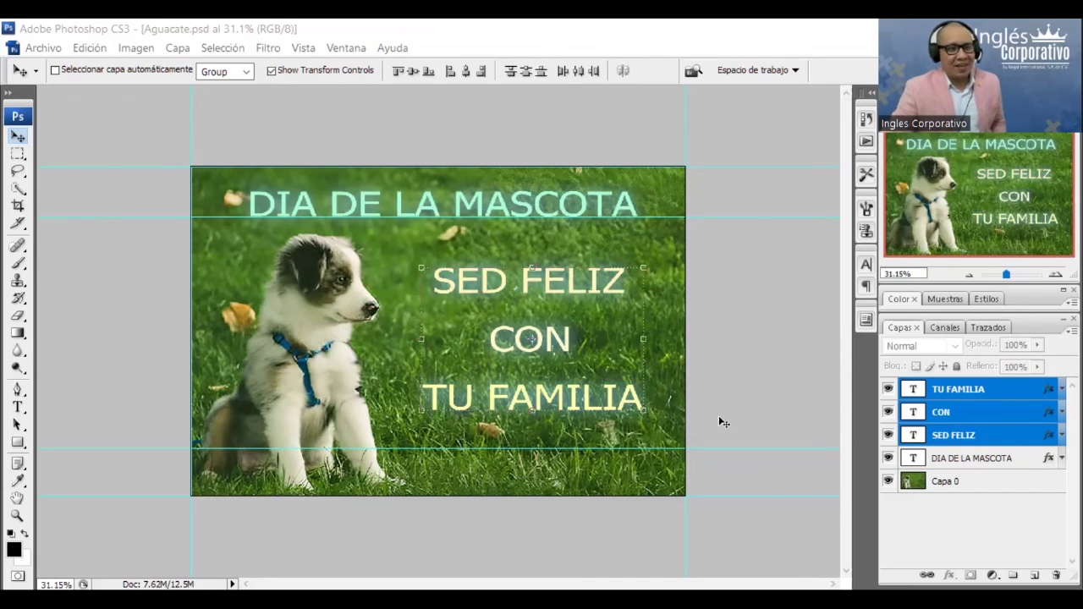
{"action": "left_click", "coordinate": [41, 51]}
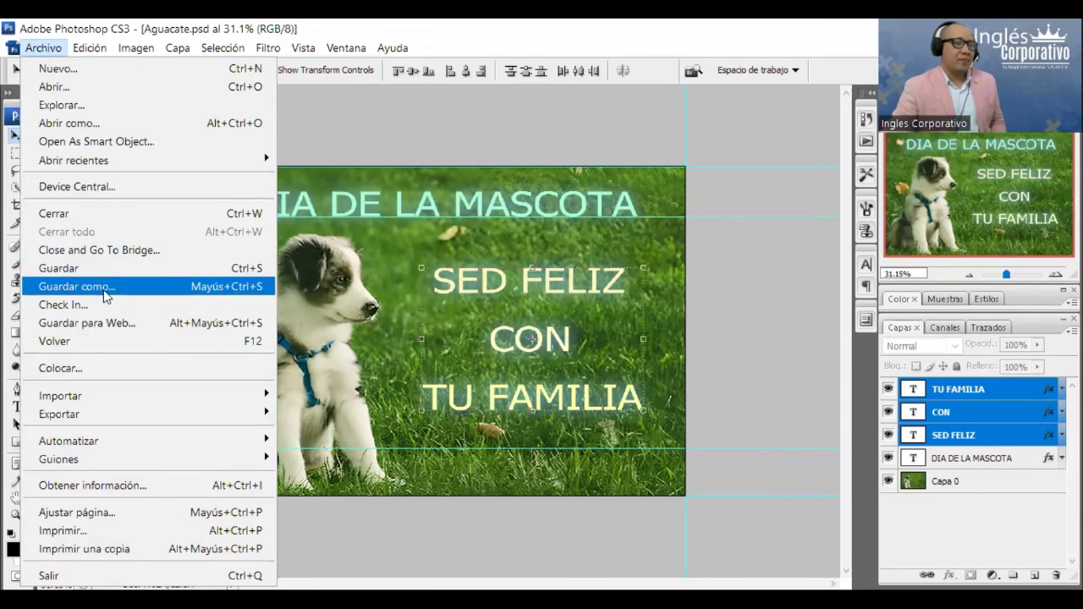
{"action": "key", "text": "Escape"}
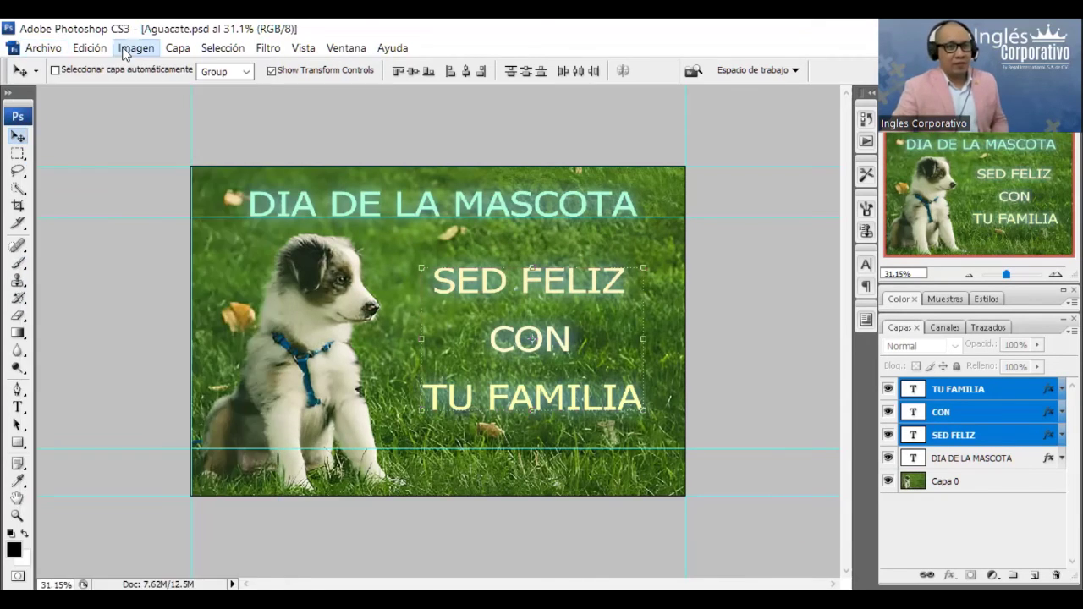
Resample the poster to 300 ppi (about 5454 × 3633 px) and recheck Image Size
{"action": "left_click", "coordinate": [129, 49]}
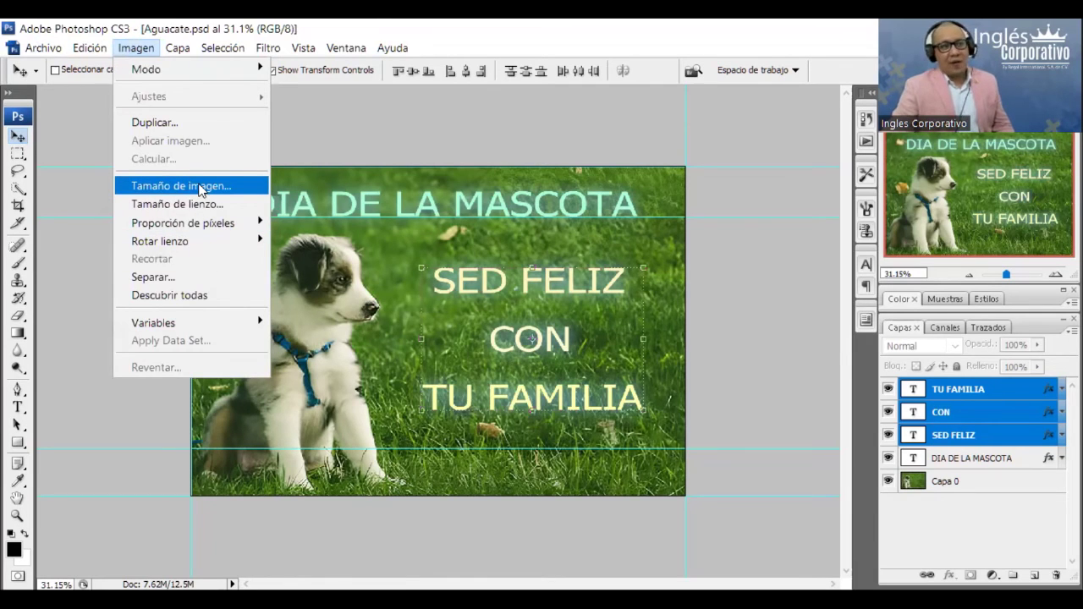
{"action": "left_click", "coordinate": [200, 189]}
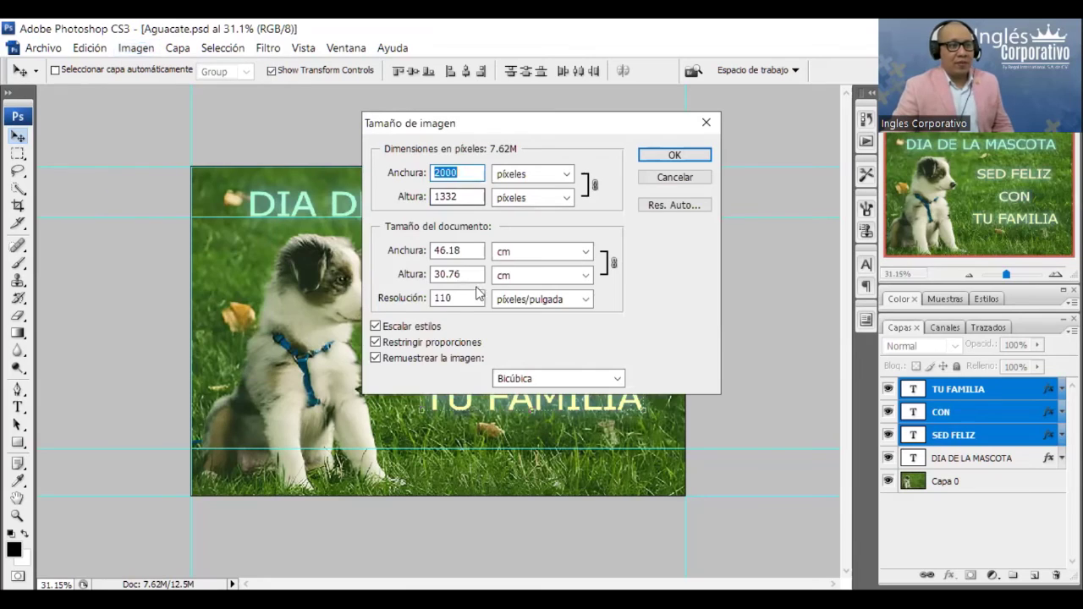
{"action": "double_click", "coordinate": [467, 300]}
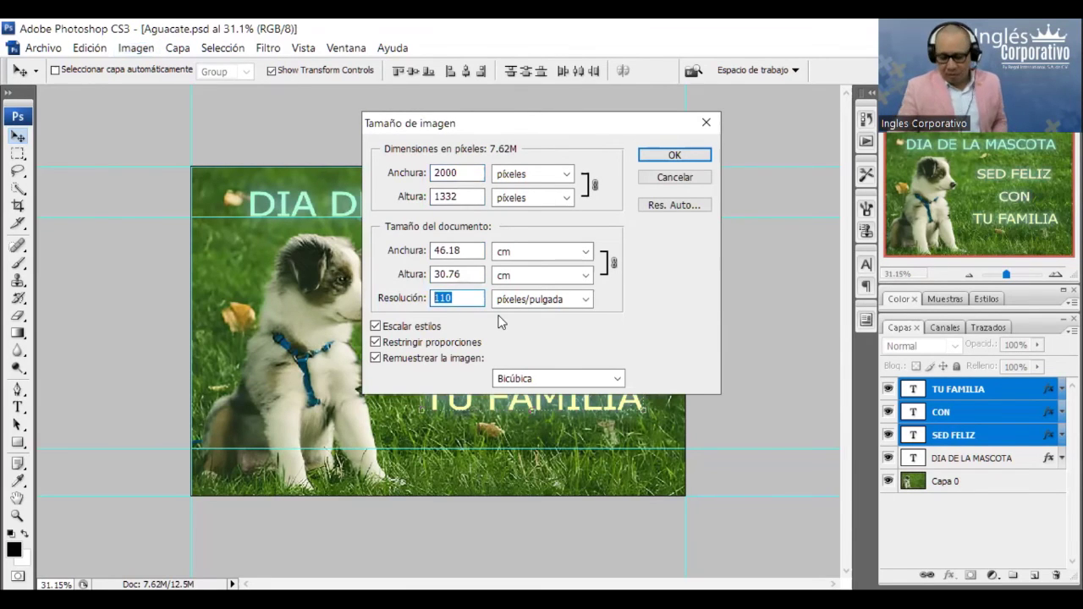
{"action": "type", "text": "150"}
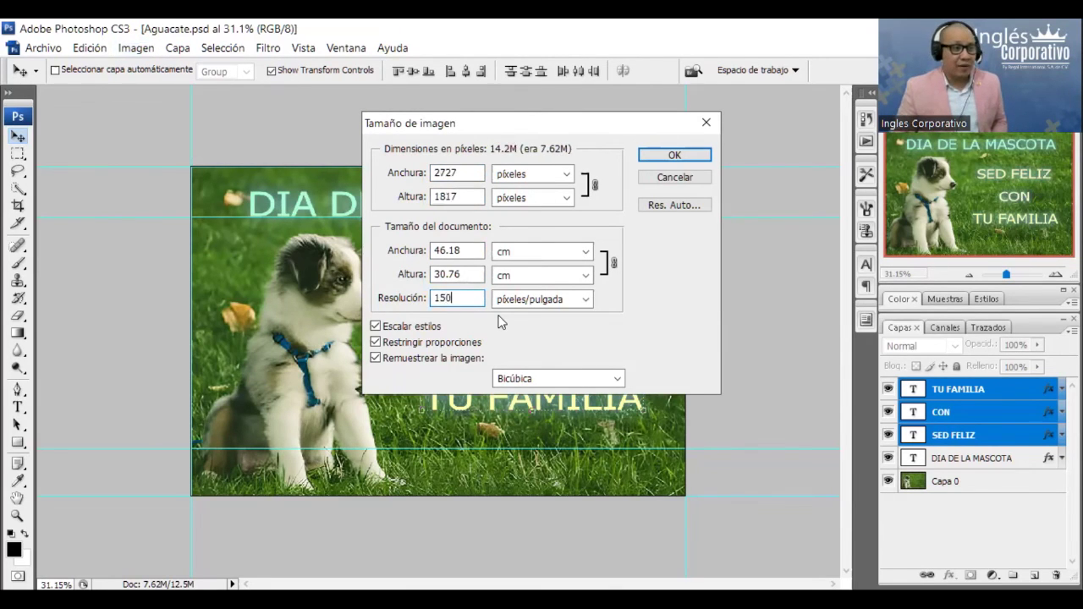
{"action": "double_click", "coordinate": [466, 300]}
{"action": "type", "text": "300"}
{"action": "key", "text": "Return"}
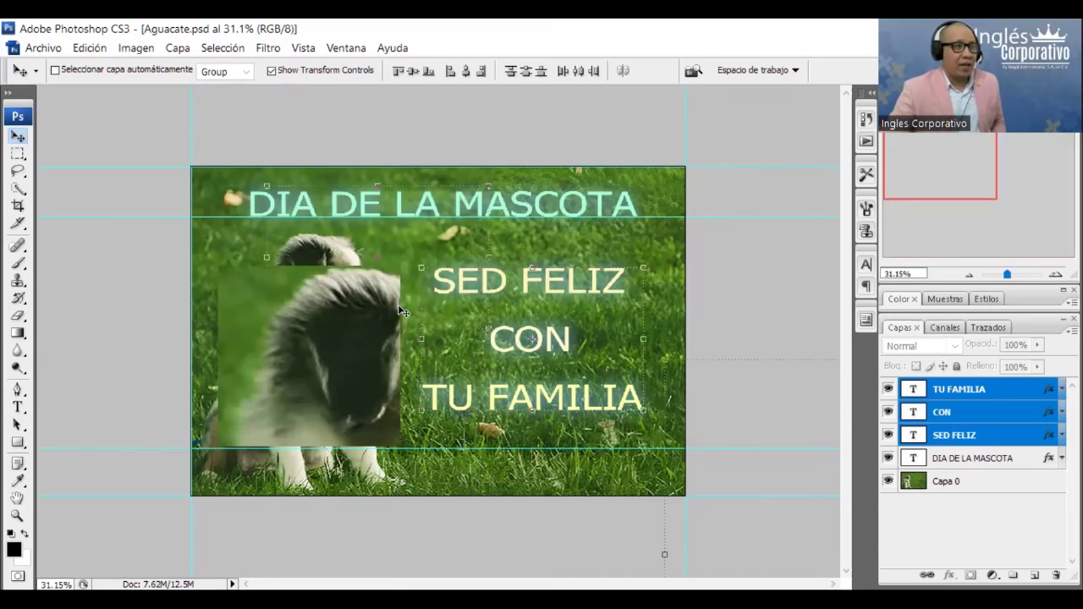
{"action": "key", "text": "ctrl+minus"}
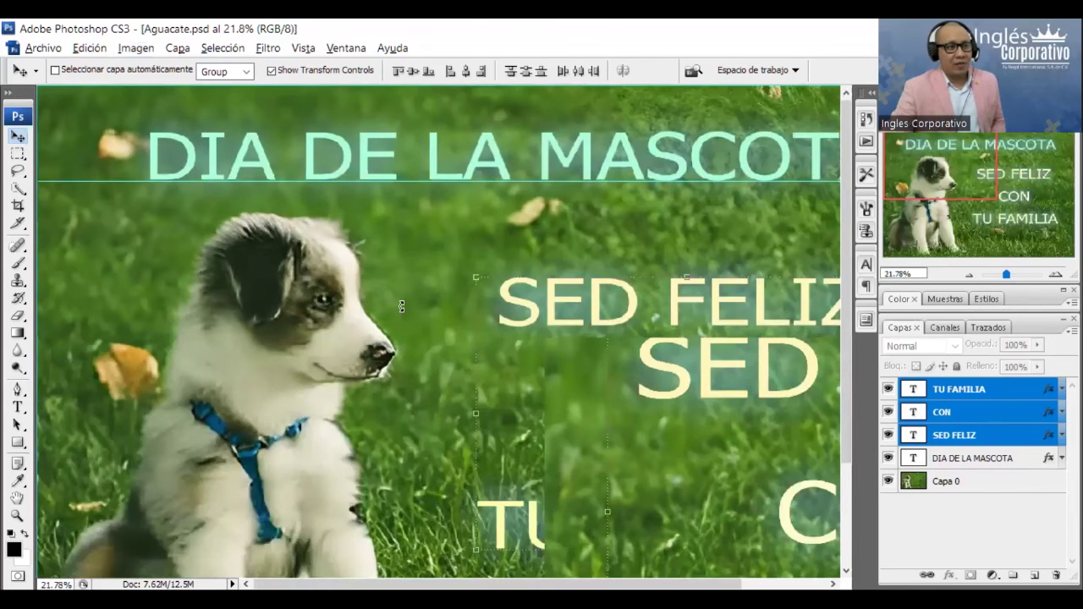
{"action": "key", "text": "ctrl+minus"}
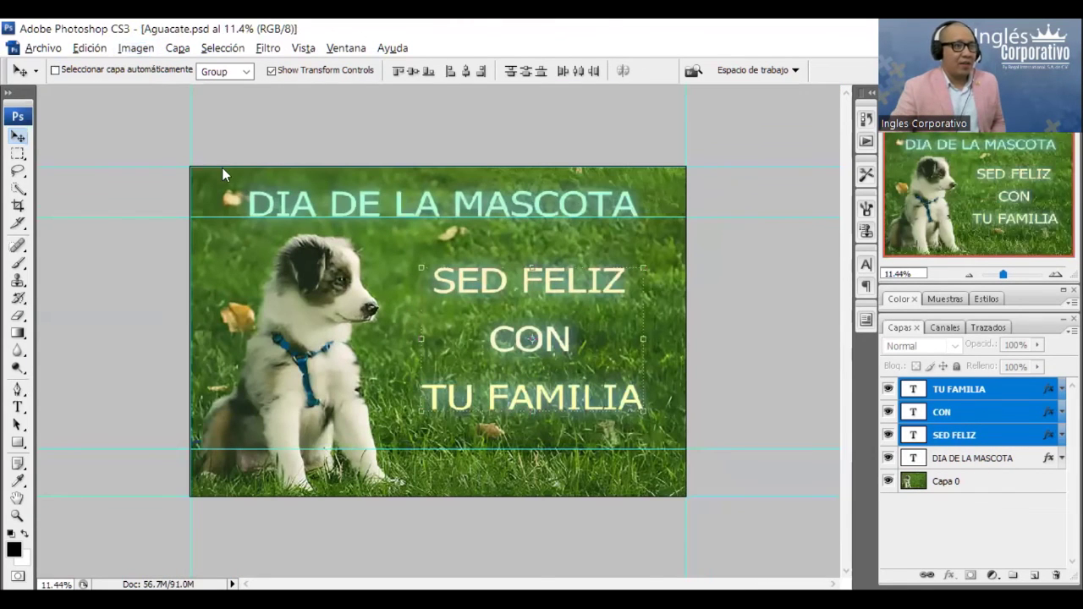
{"action": "left_click", "coordinate": [136, 49]}
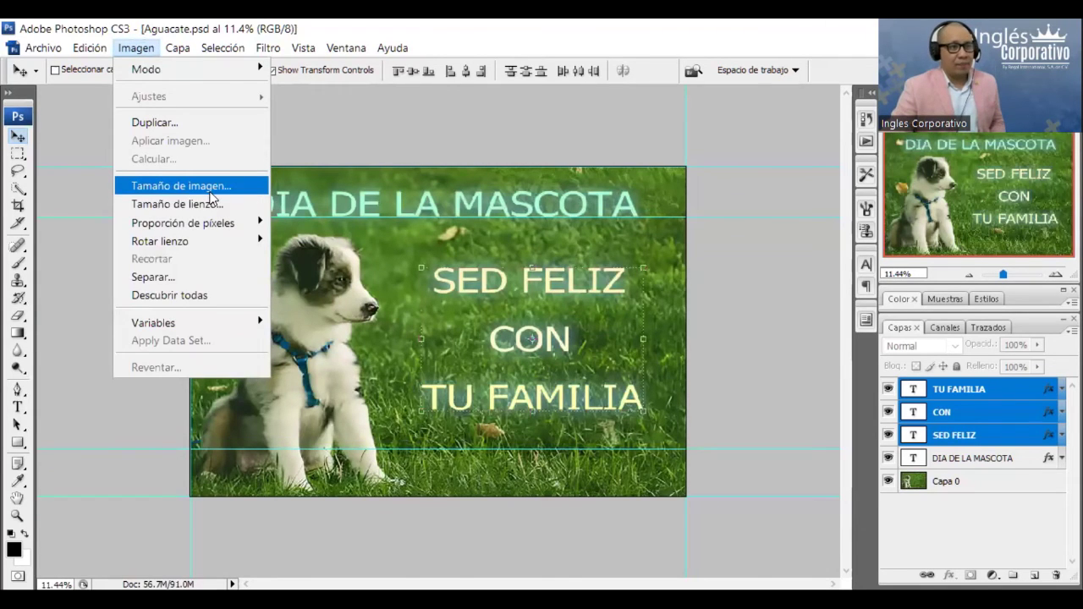
{"action": "left_click", "coordinate": [210, 191]}
Save a PNG copy named Aguacate copia.png into Descargas
{"action": "key", "text": "Escape"}
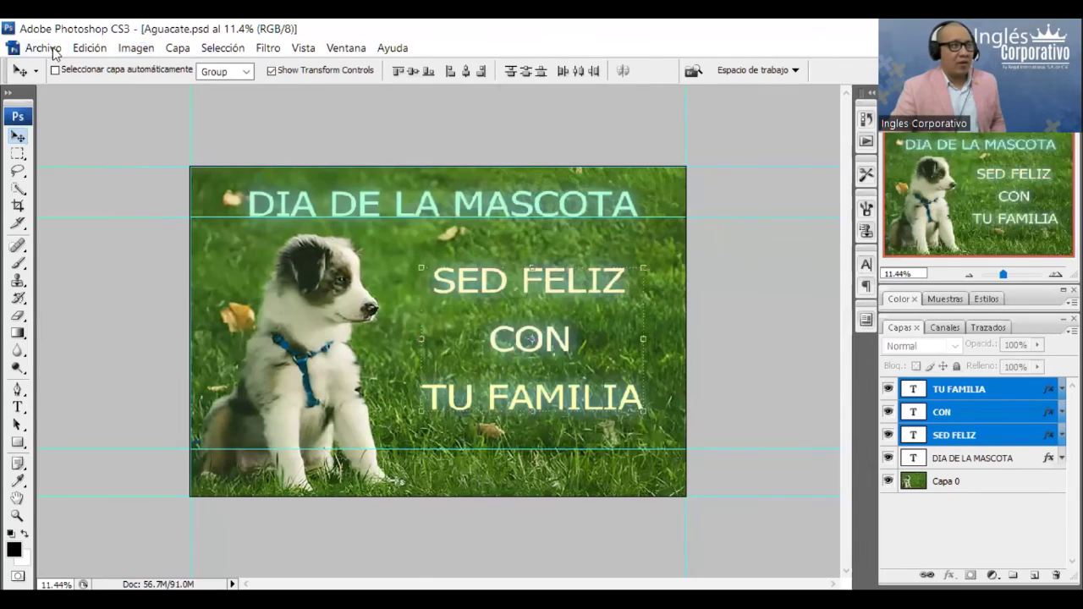
{"action": "key", "text": "alt+a"}
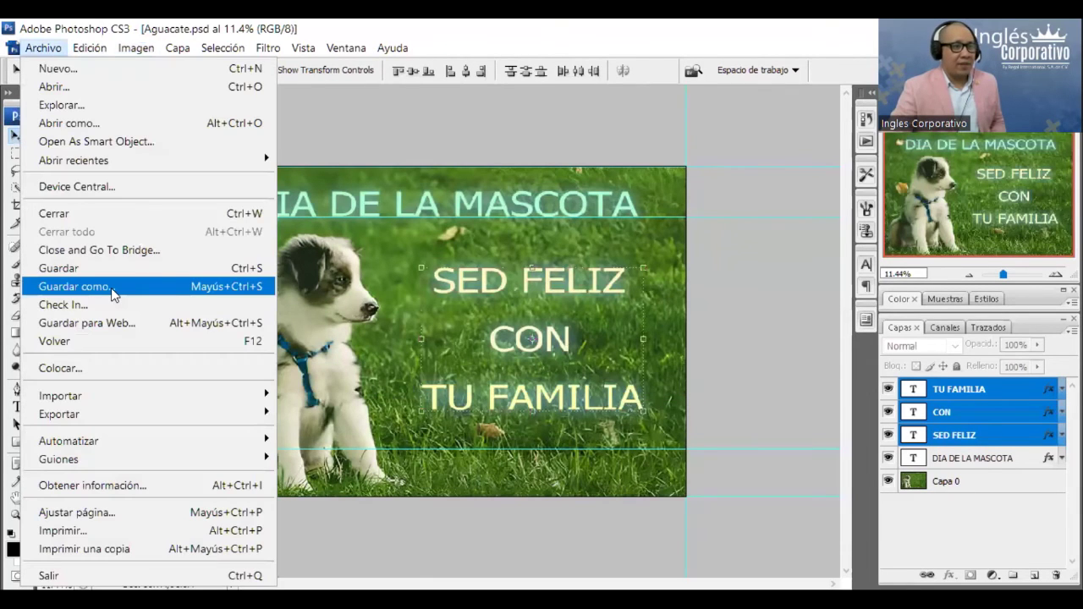
{"action": "left_click", "coordinate": [114, 288]}
{"action": "left_click", "coordinate": [377, 360]}
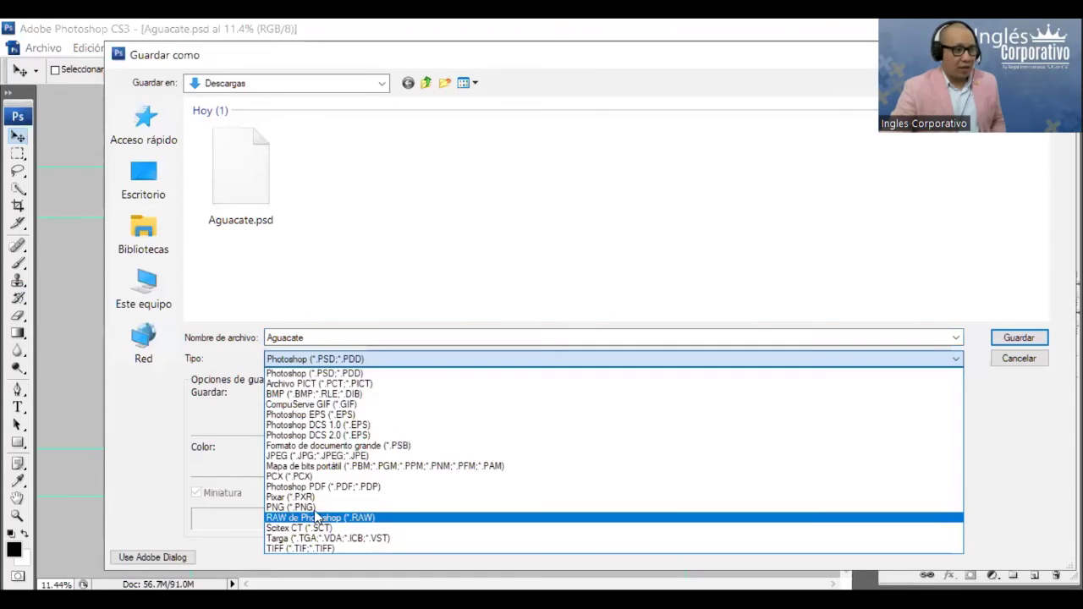
{"action": "left_click", "coordinate": [312, 508]}
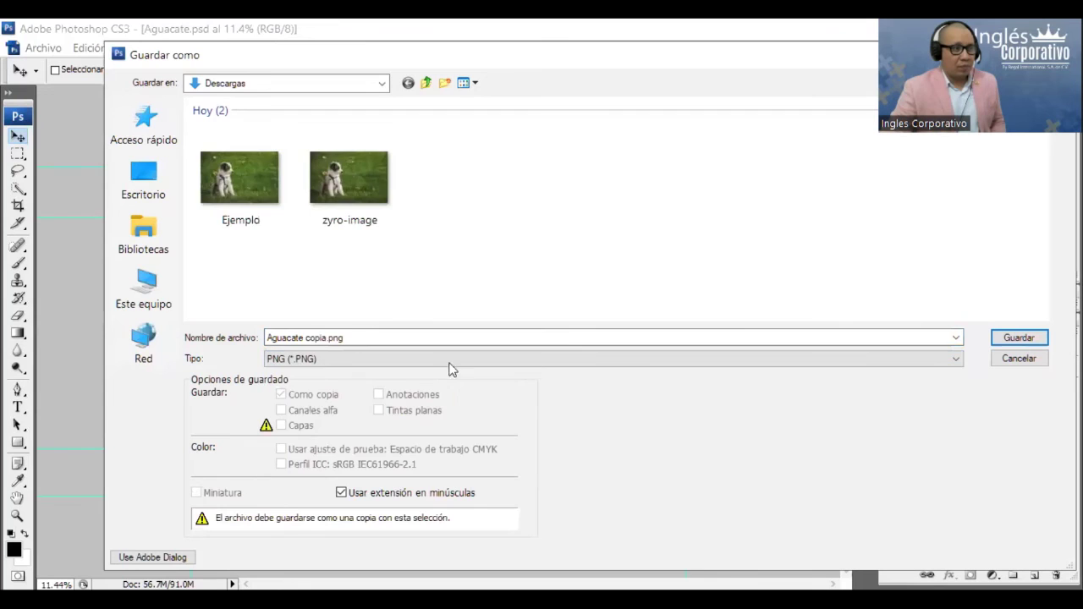
{"action": "left_click", "coordinate": [1019, 339]}
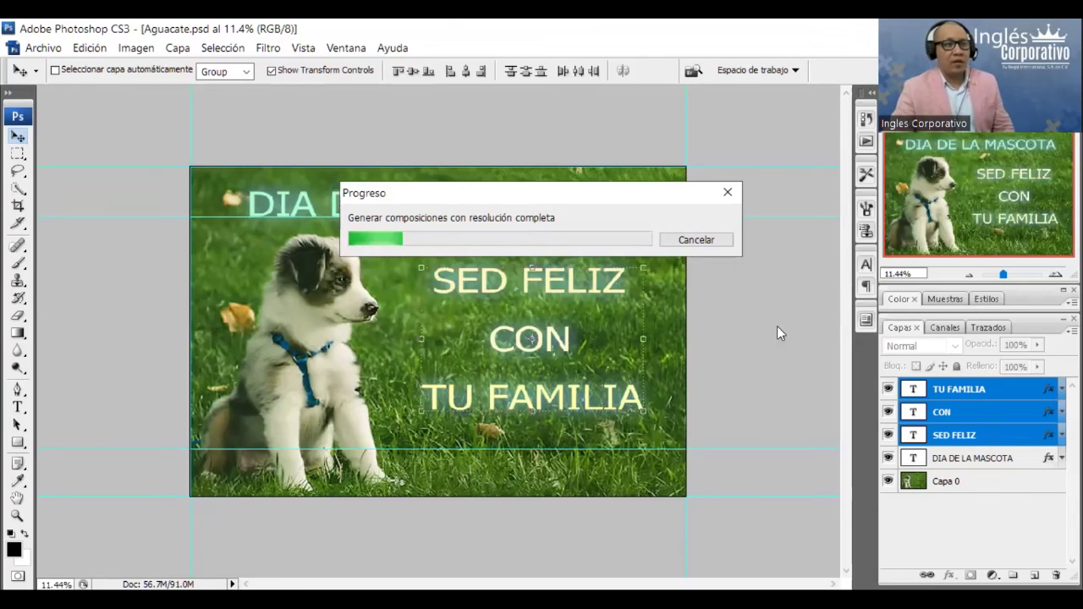
Accept the PNG Options dialog to finish the PNG export
{"action": "left_click", "coordinate": [577, 300]}
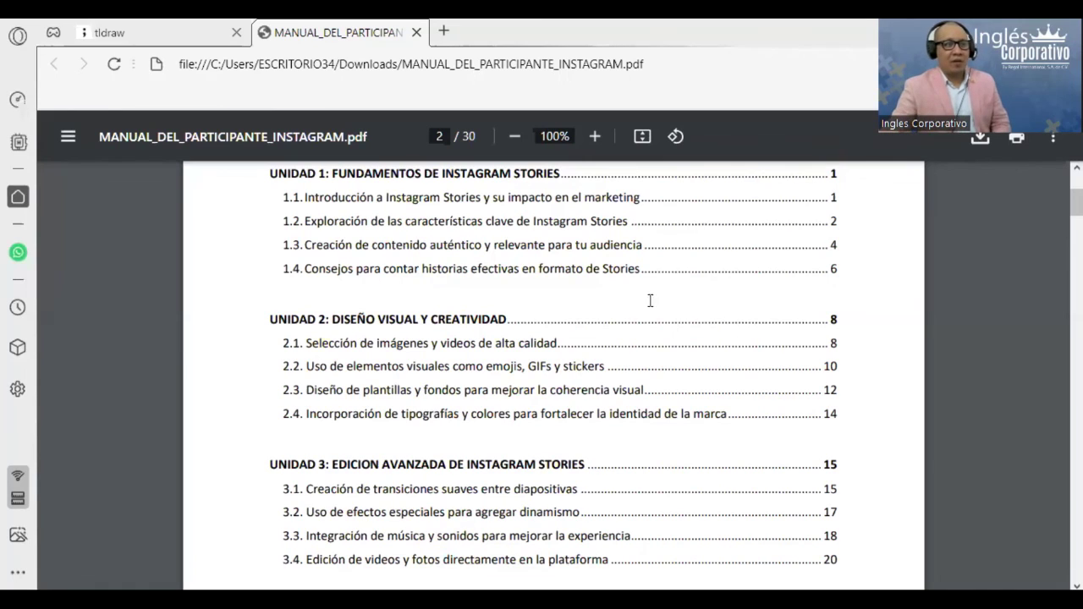
Review the page-2 table of contents and highlight the 2.1 entry
{"action": "scroll", "coordinate": [433, 343], "scroll_direction": "down", "scroll_amount": 3}
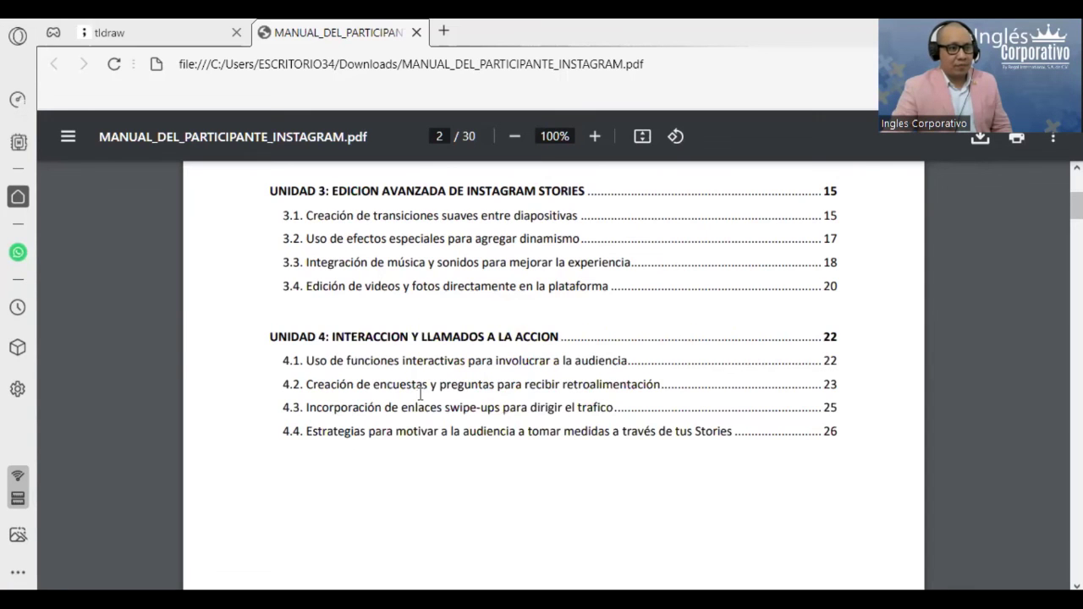
{"action": "scroll", "coordinate": [421, 395], "scroll_direction": "down", "scroll_amount": 1}
{"action": "scroll", "coordinate": [420, 394], "scroll_direction": "up", "scroll_amount": 2}
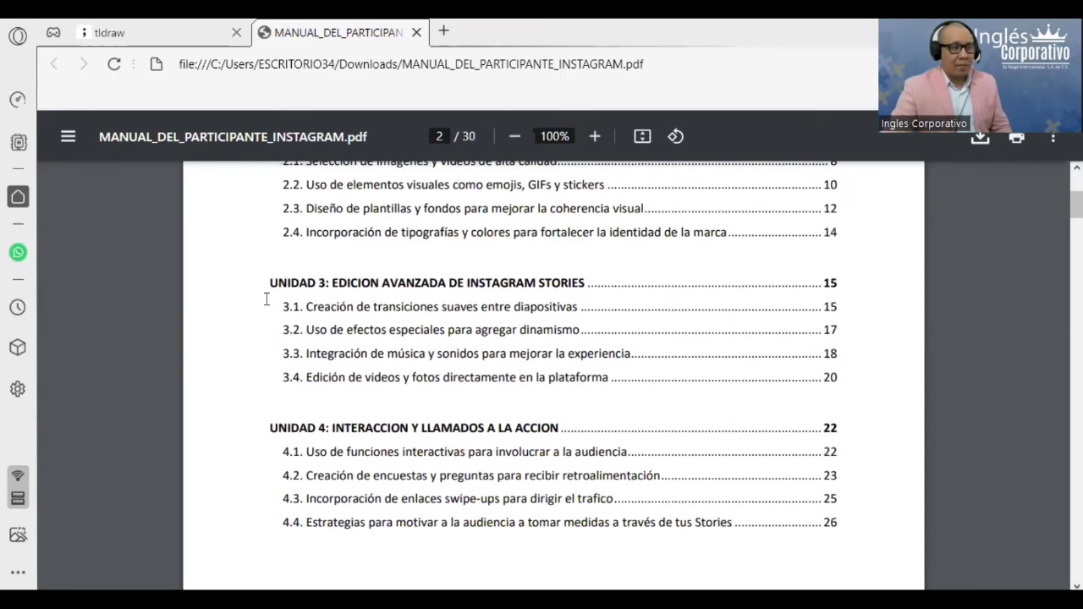
{"action": "left_click_drag", "start_coordinate": [277, 302], "coordinate": [512, 307]}
{"action": "scroll", "coordinate": [317, 265], "scroll_direction": "up", "scroll_amount": 1}
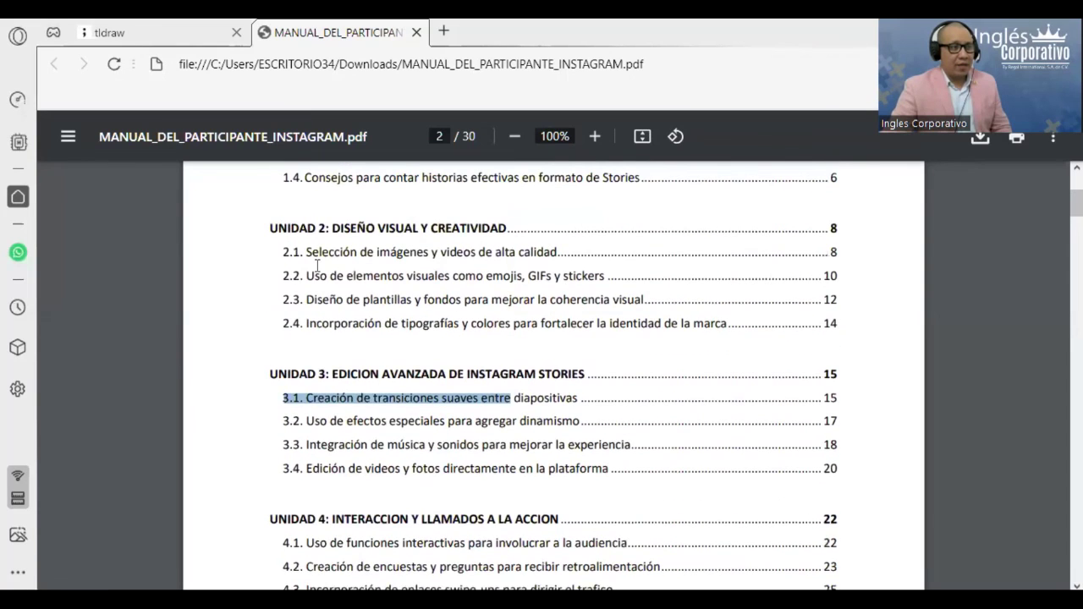
{"action": "left_click_drag", "start_coordinate": [286, 252], "coordinate": [897, 251]}
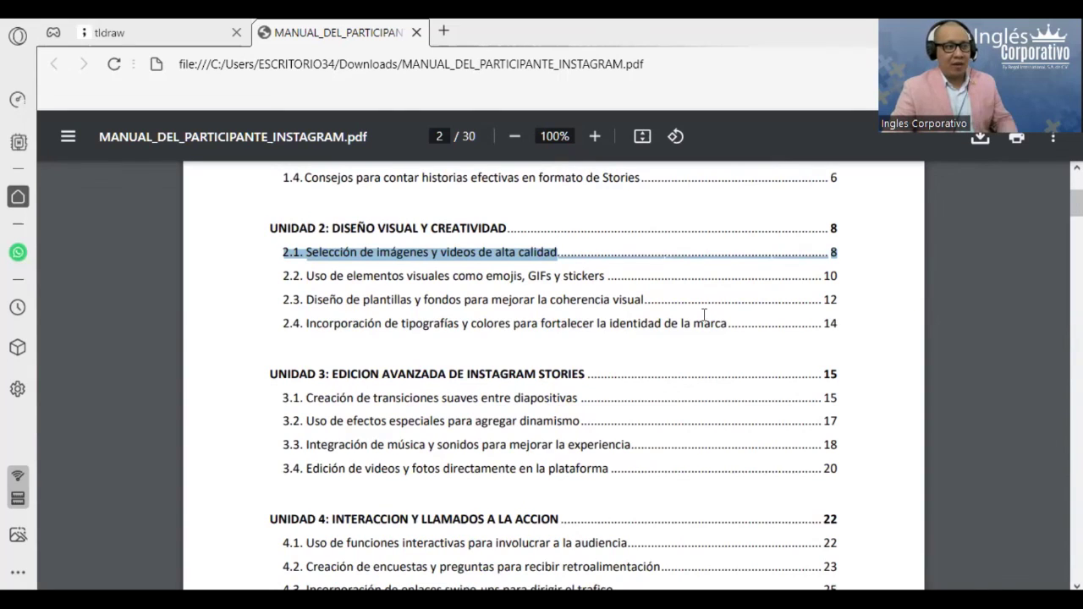
Scroll down to page 3, where Unidad 1 section 1.1 begins
{"action": "scroll", "coordinate": [702, 330], "scroll_direction": "down", "scroll_amount": 4}
{"action": "scroll", "coordinate": [701, 336], "scroll_direction": "down", "scroll_amount": 3}
{"action": "scroll", "coordinate": [702, 336], "scroll_direction": "down", "scroll_amount": 2}
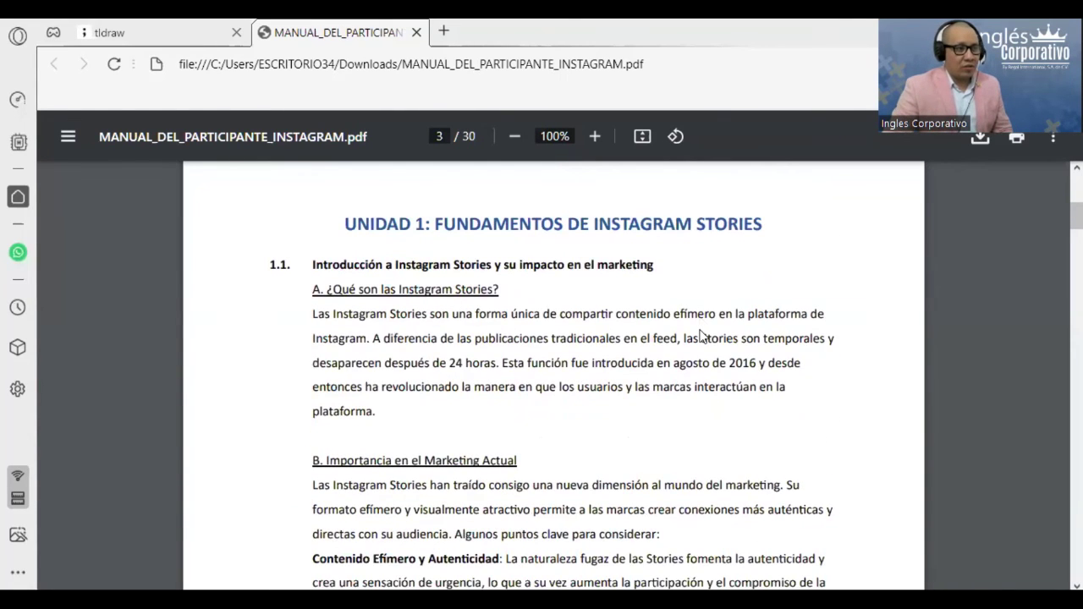
Scroll through pages 3–9 to page 10, where Unidad 2 section 2.1 begins
{"action": "scroll", "coordinate": [701, 336], "scroll_direction": "down", "scroll_amount": 8}
{"action": "scroll", "coordinate": [702, 336], "scroll_direction": "down", "scroll_amount": 5}
{"action": "scroll", "coordinate": [701, 336], "scroll_direction": "down", "scroll_amount": 3}
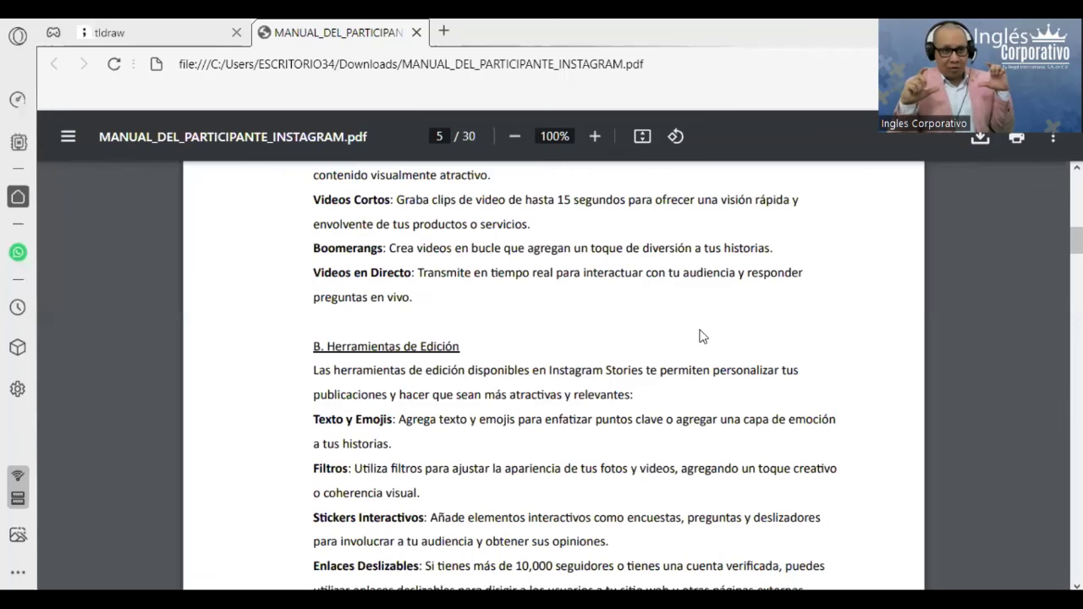
{"action": "scroll", "coordinate": [699, 343], "scroll_direction": "down", "scroll_amount": 4}
{"action": "scroll", "coordinate": [698, 345], "scroll_direction": "down", "scroll_amount": 3}
{"action": "scroll", "coordinate": [698, 345], "scroll_direction": "down", "scroll_amount": 4}
{"action": "scroll", "coordinate": [699, 345], "scroll_direction": "down", "scroll_amount": 3}
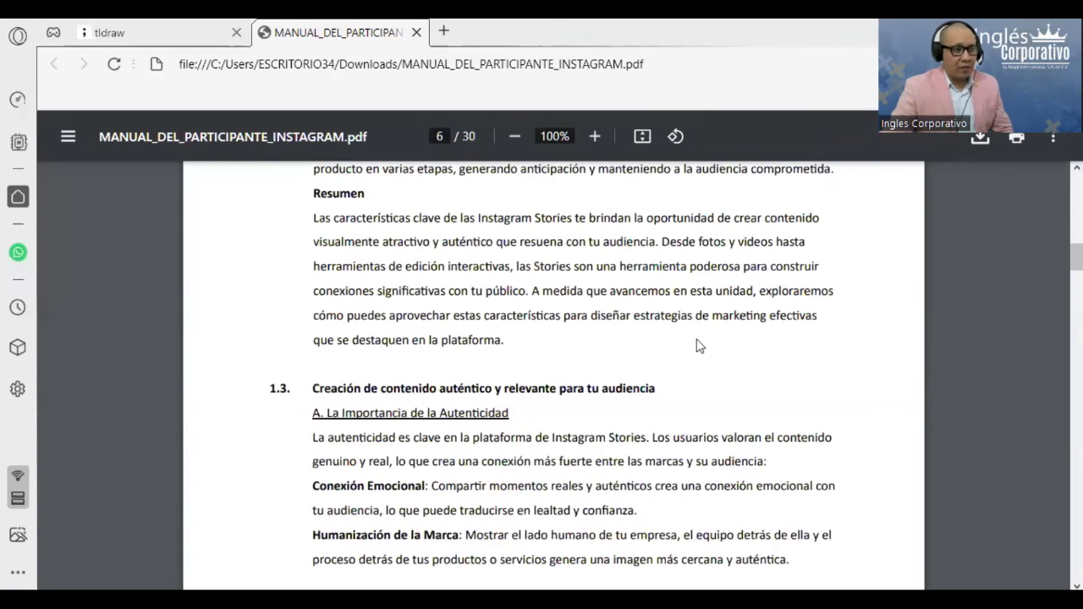
{"action": "scroll", "coordinate": [699, 345], "scroll_direction": "down", "scroll_amount": 1}
{"action": "scroll", "coordinate": [699, 345], "scroll_direction": "down", "scroll_amount": 5}
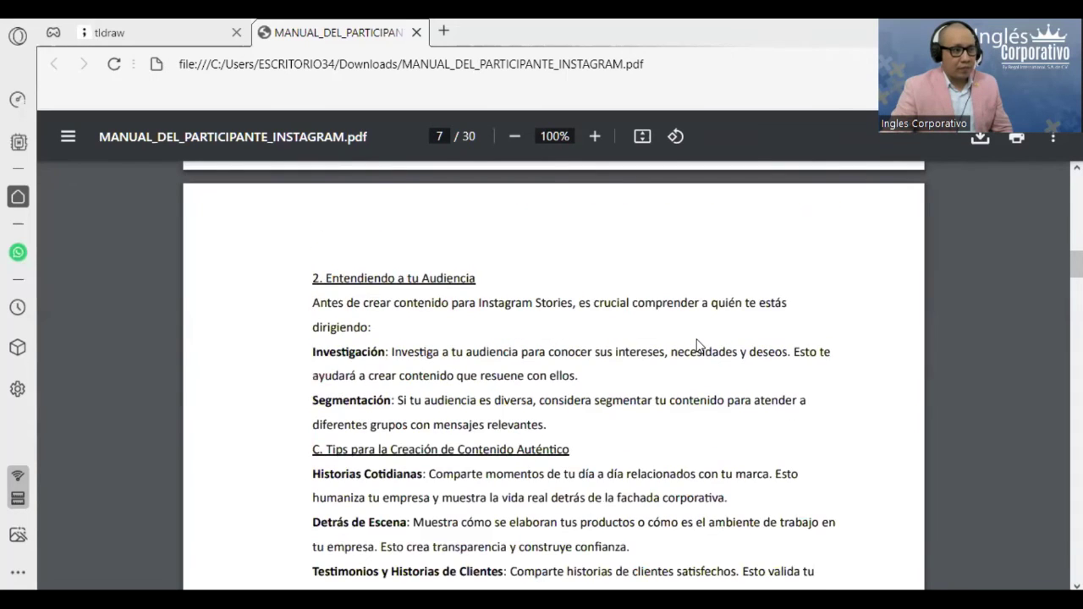
{"action": "scroll", "coordinate": [699, 345], "scroll_direction": "down", "scroll_amount": 4}
{"action": "scroll", "coordinate": [699, 345], "scroll_direction": "down", "scroll_amount": 3}
{"action": "scroll", "coordinate": [699, 345], "scroll_direction": "down", "scroll_amount": 4}
{"action": "scroll", "coordinate": [699, 345], "scroll_direction": "down", "scroll_amount": 1}
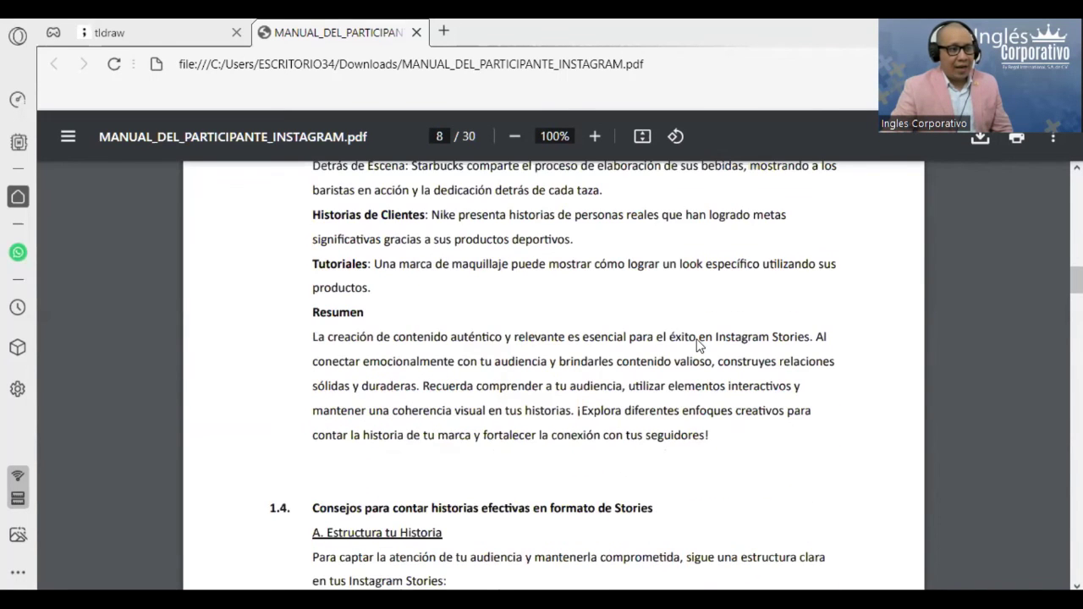
{"action": "scroll", "coordinate": [699, 345], "scroll_direction": "down", "scroll_amount": 2}
{"action": "scroll", "coordinate": [699, 346], "scroll_direction": "down", "scroll_amount": 2}
{"action": "scroll", "coordinate": [699, 345], "scroll_direction": "down", "scroll_amount": 4}
{"action": "scroll", "coordinate": [698, 345], "scroll_direction": "down", "scroll_amount": 1}
{"action": "scroll", "coordinate": [699, 345], "scroll_direction": "down", "scroll_amount": 5}
{"action": "scroll", "coordinate": [699, 346], "scroll_direction": "down", "scroll_amount": 4}
{"action": "scroll", "coordinate": [699, 346], "scroll_direction": "down", "scroll_amount": 4}
{"action": "scroll", "coordinate": [699, 345], "scroll_direction": "down", "scroll_amount": 2}
{"action": "scroll", "coordinate": [699, 346], "scroll_direction": "down", "scroll_amount": 2}
{"action": "scroll", "coordinate": [699, 345], "scroll_direction": "down", "scroll_amount": 2}
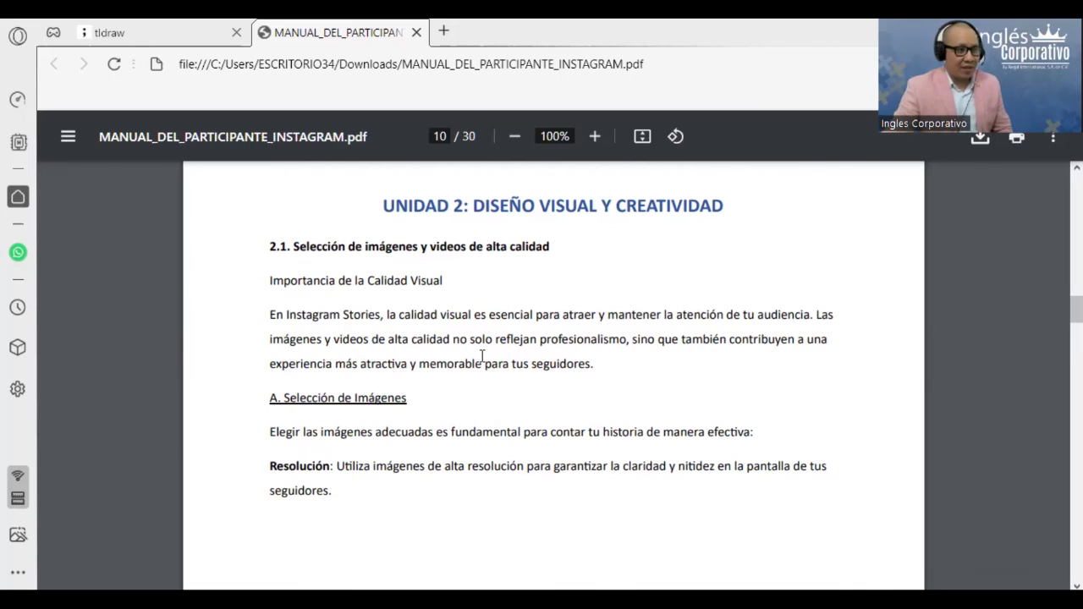
Move to page 11 and highlight the Composición line
{"action": "scroll", "coordinate": [481, 355], "scroll_direction": "down", "scroll_amount": 1}
{"action": "scroll", "coordinate": [481, 355], "scroll_direction": "down", "scroll_amount": 2}
{"action": "scroll", "coordinate": [482, 356], "scroll_direction": "down", "scroll_amount": 3}
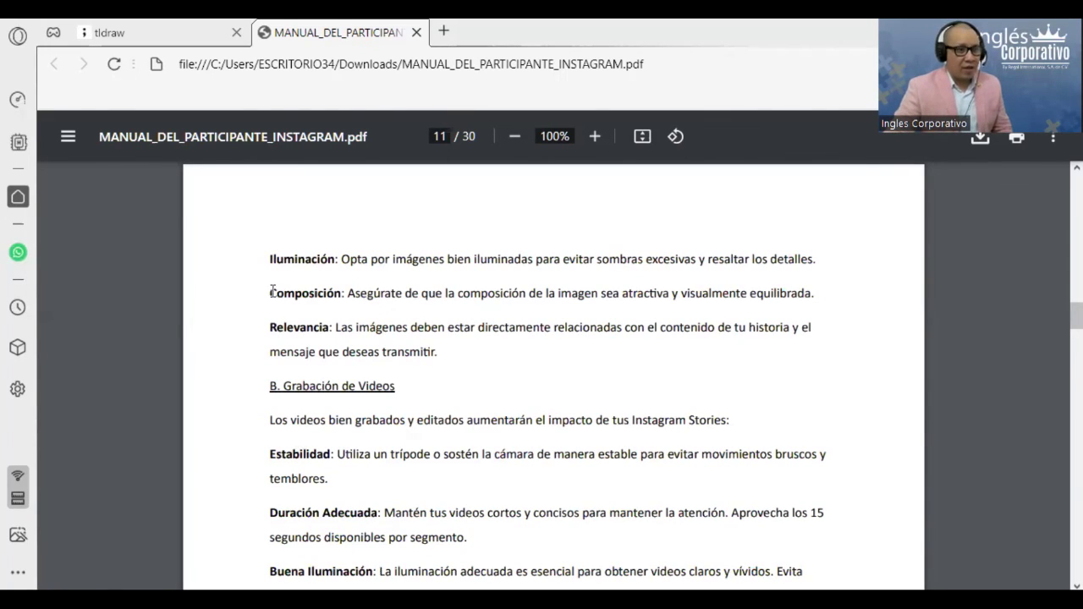
{"action": "left_click_drag", "start_coordinate": [271, 291], "coordinate": [848, 285]}
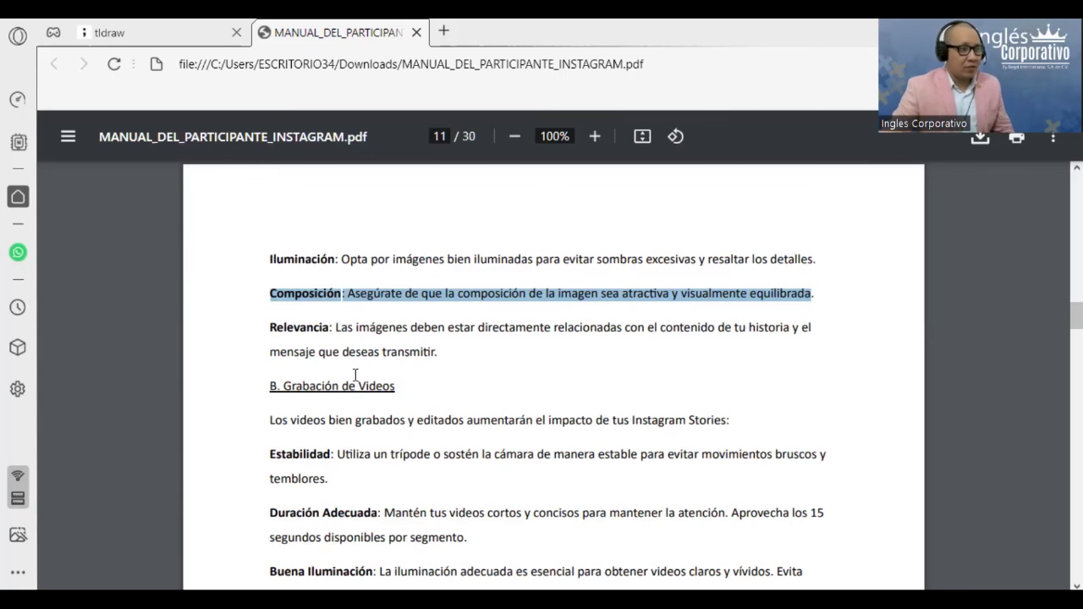
Scroll down to page 12's Resumen and the start of section 2.2
{"action": "scroll", "coordinate": [354, 385], "scroll_direction": "down", "scroll_amount": 1}
{"action": "scroll", "coordinate": [352, 391], "scroll_direction": "down", "scroll_amount": 1}
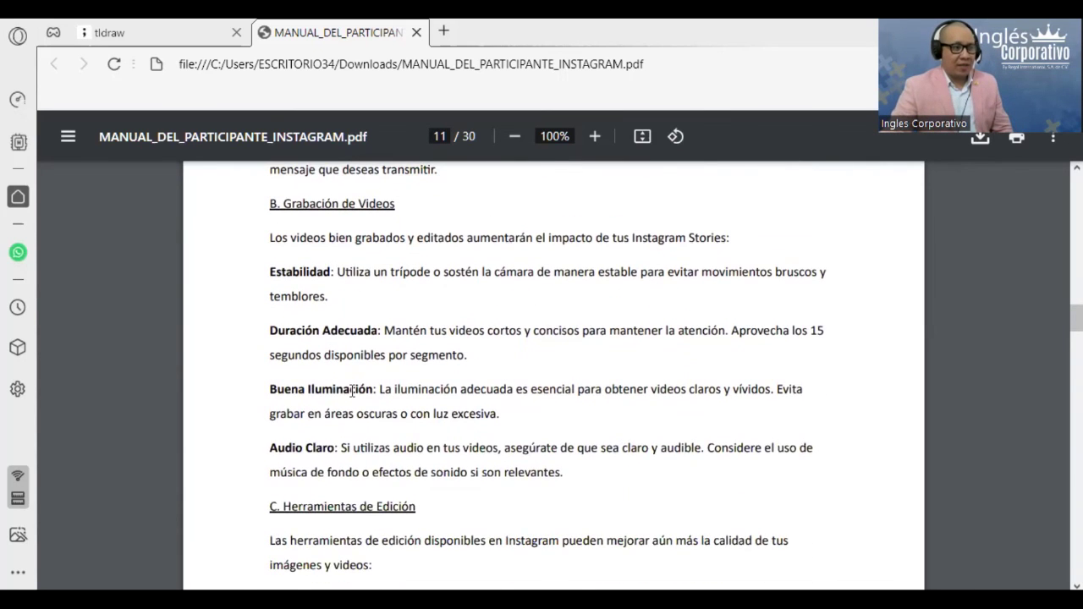
{"action": "scroll", "coordinate": [352, 391], "scroll_direction": "down", "scroll_amount": 1}
{"action": "scroll", "coordinate": [352, 391], "scroll_direction": "down", "scroll_amount": 1}
{"action": "scroll", "coordinate": [352, 390], "scroll_direction": "down", "scroll_amount": 2}
{"action": "scroll", "coordinate": [352, 390], "scroll_direction": "down", "scroll_amount": 1}
{"action": "scroll", "coordinate": [352, 391], "scroll_direction": "down", "scroll_amount": 1}
{"action": "scroll", "coordinate": [352, 391], "scroll_direction": "up", "scroll_amount": 1}
{"action": "scroll", "coordinate": [352, 391], "scroll_direction": "up", "scroll_amount": 1}
{"action": "scroll", "coordinate": [352, 391], "scroll_direction": "up", "scroll_amount": 2}
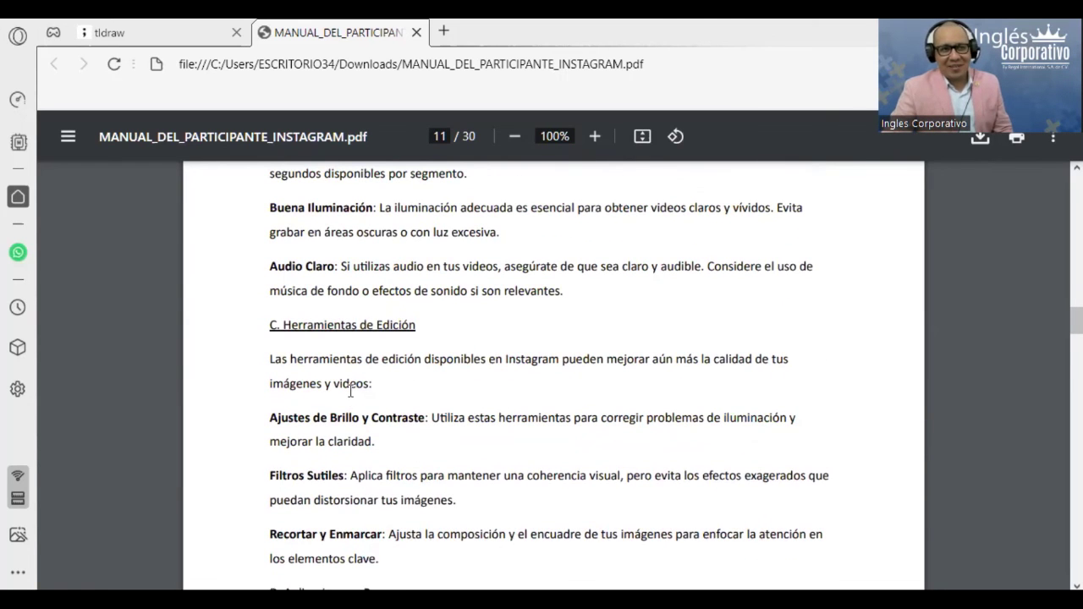
{"action": "scroll", "coordinate": [351, 390], "scroll_direction": "down", "scroll_amount": 1}
{"action": "scroll", "coordinate": [351, 396], "scroll_direction": "down", "scroll_amount": 2}
{"action": "scroll", "coordinate": [352, 402], "scroll_direction": "down", "scroll_amount": 2}
{"action": "scroll", "coordinate": [354, 408], "scroll_direction": "down", "scroll_amount": 1}
{"action": "scroll", "coordinate": [353, 408], "scroll_direction": "down", "scroll_amount": 2}
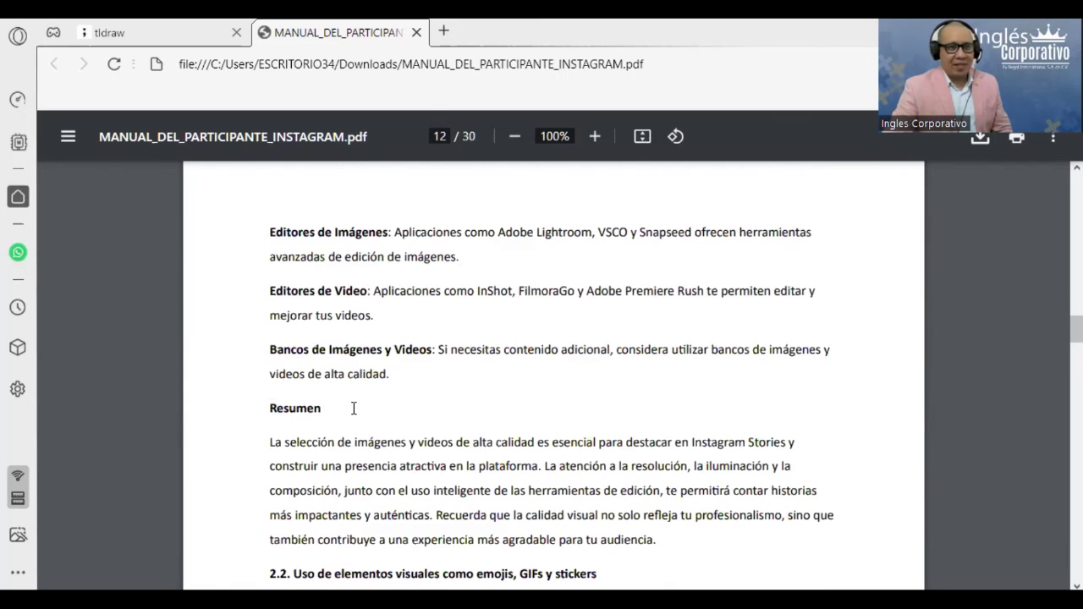